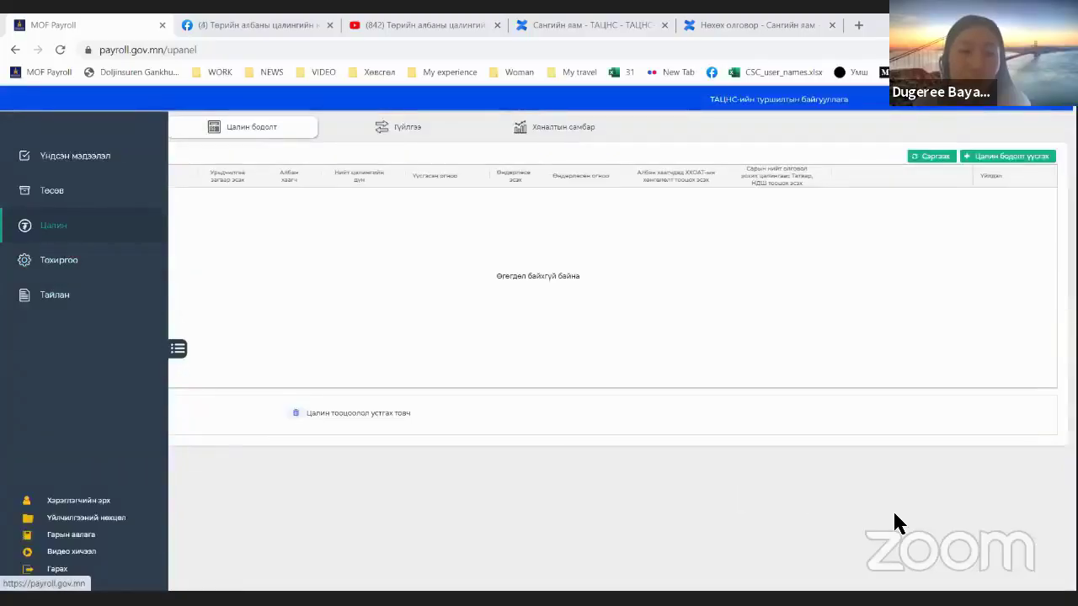
Step: Open the salary template manager from Settings > Цалингийн загвар
click(53, 272)
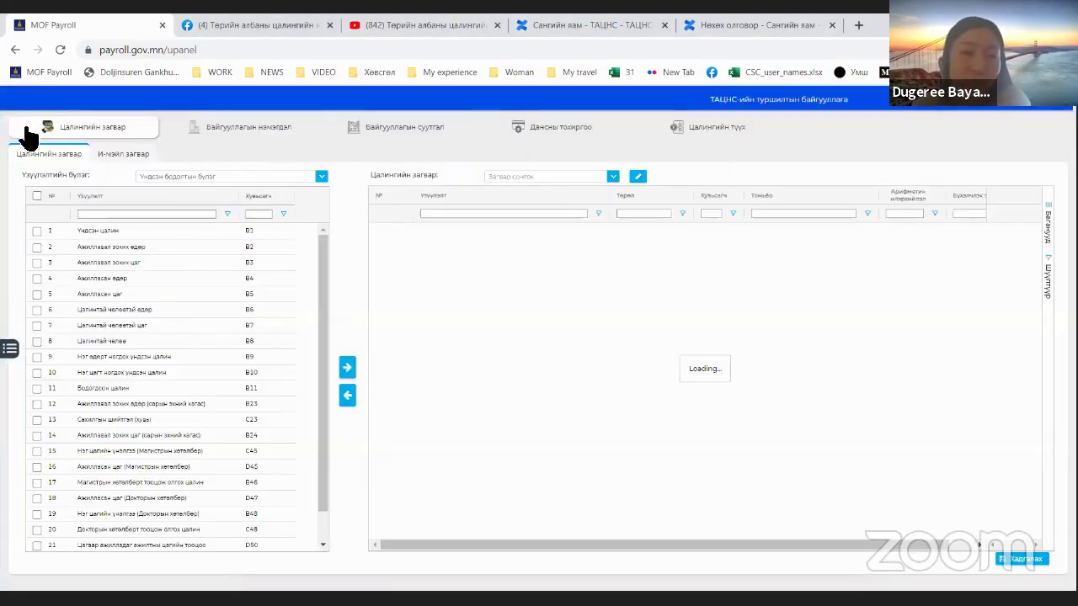
click(74, 133)
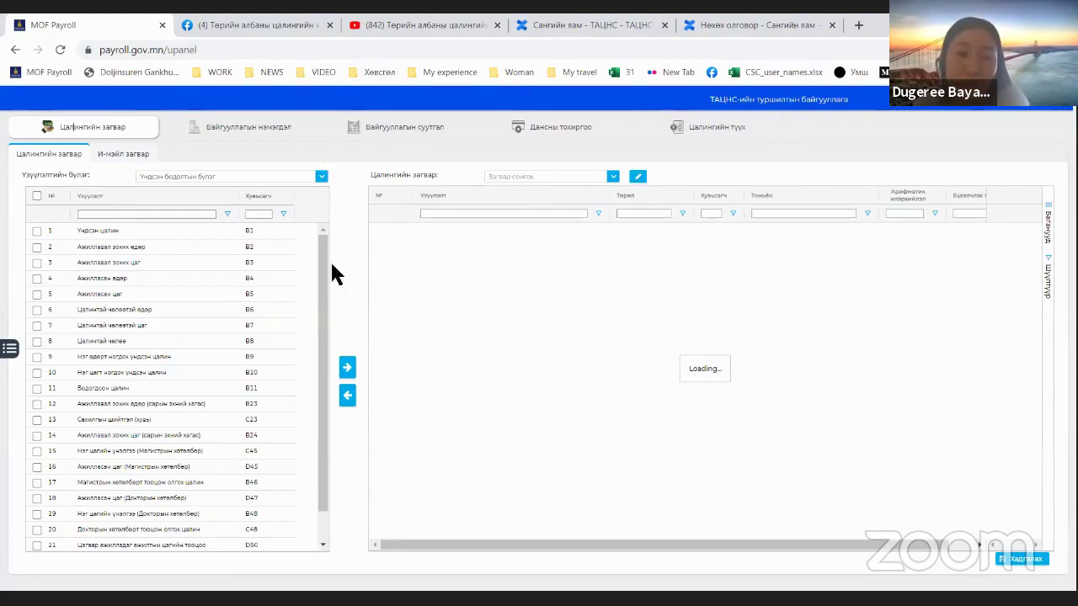
click(613, 178)
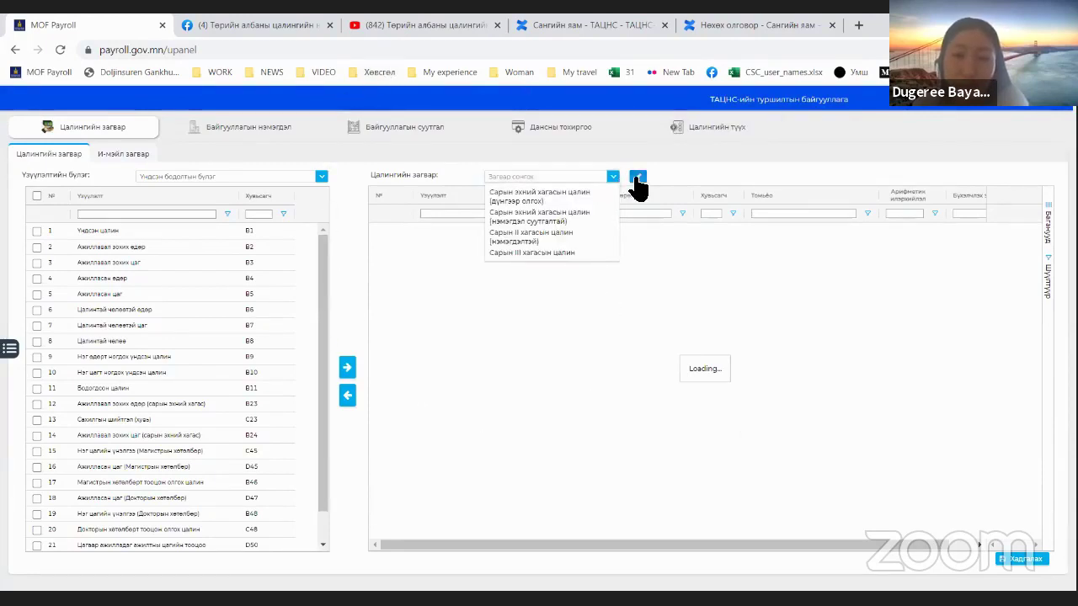
click(638, 177)
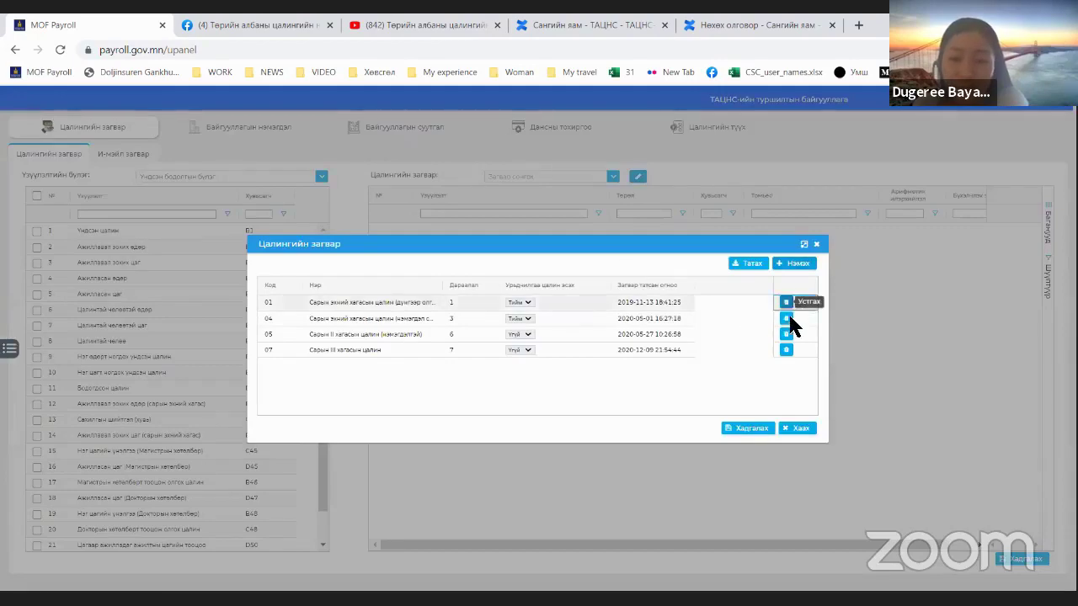
Step: Delete templates 01 and 04; template 05 is refused because it is in use
click(787, 303)
click(576, 364)
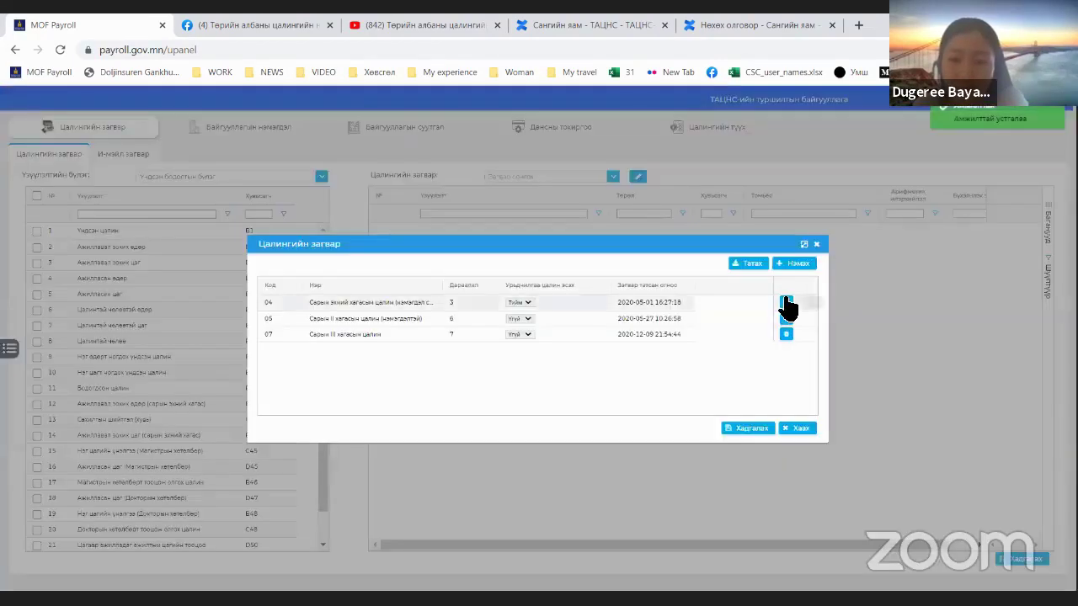
click(786, 303)
click(576, 364)
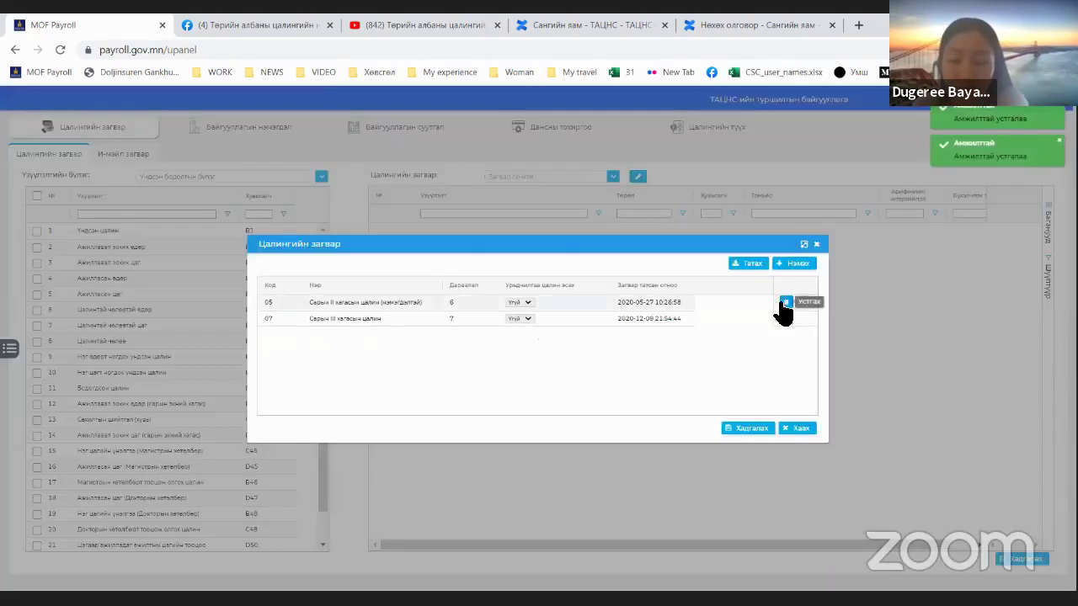
click(785, 303)
click(610, 365)
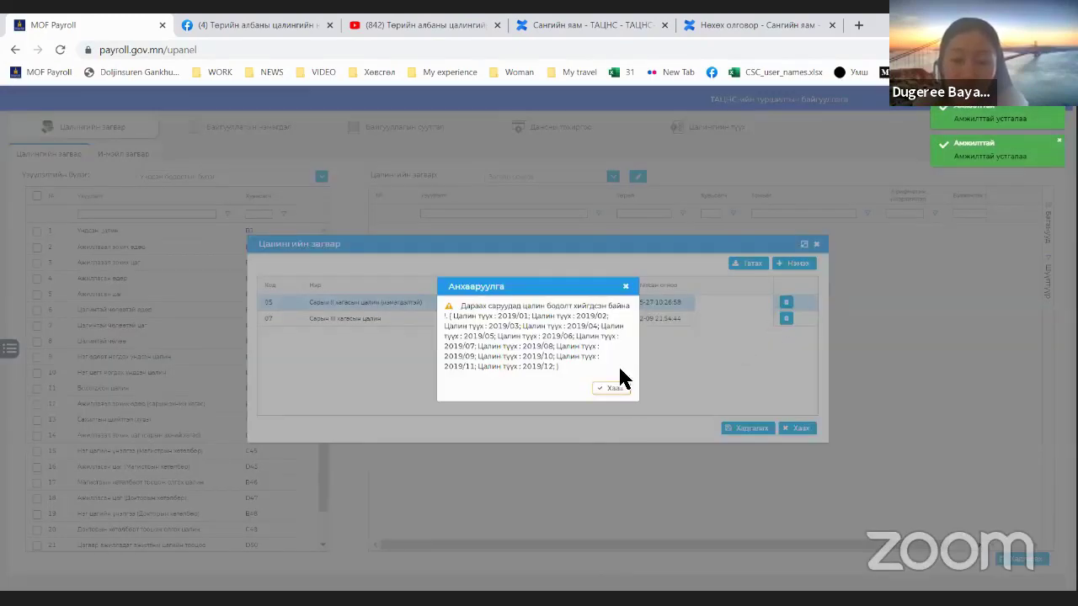
click(626, 287)
Step: Delete template 07, then close and reopen the template manager
click(786, 319)
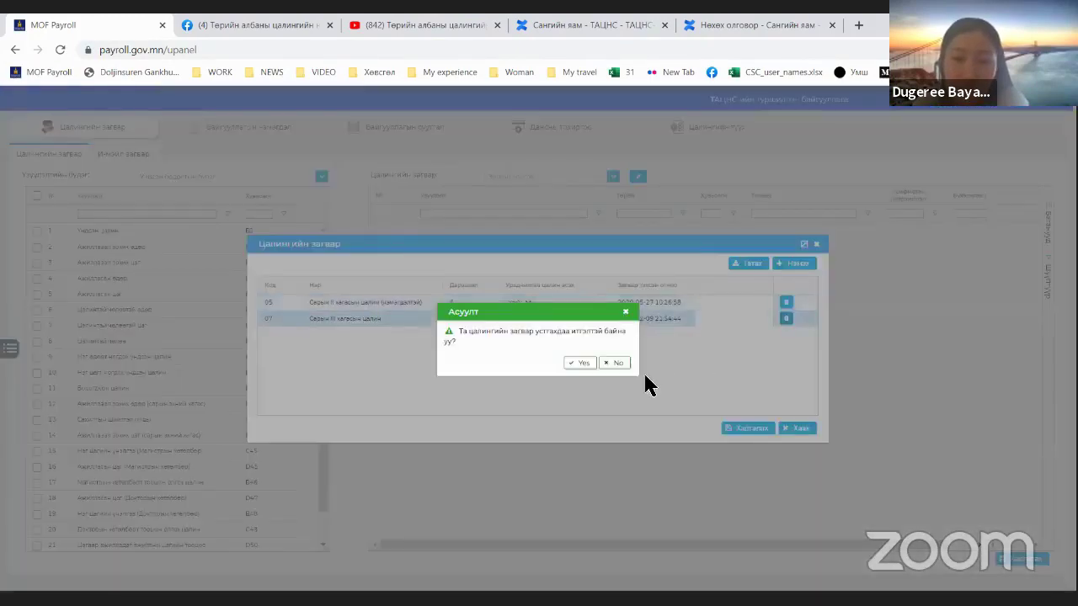
click(588, 362)
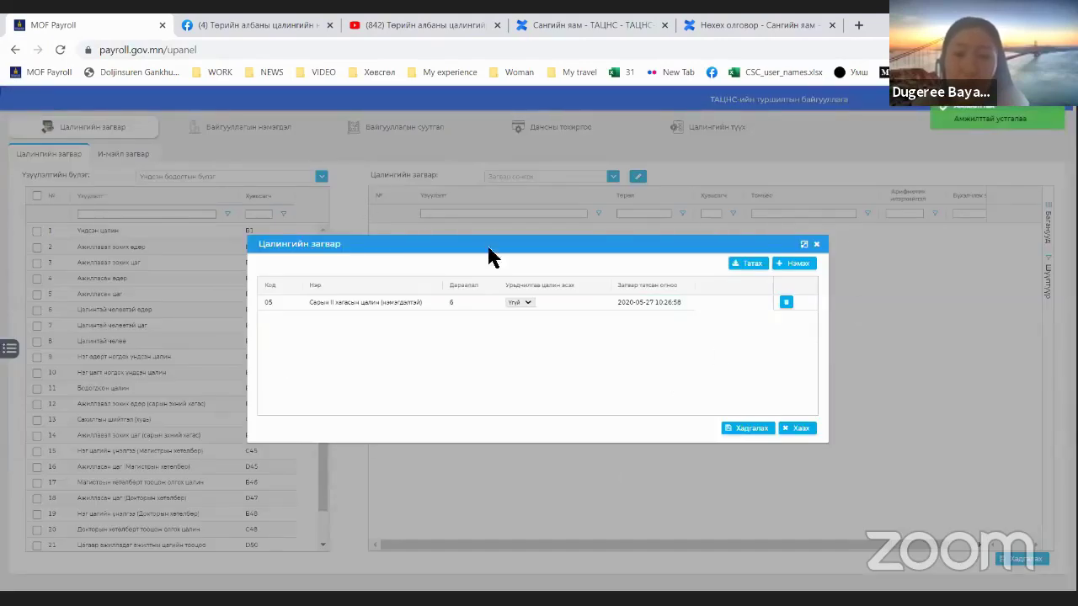
click(816, 243)
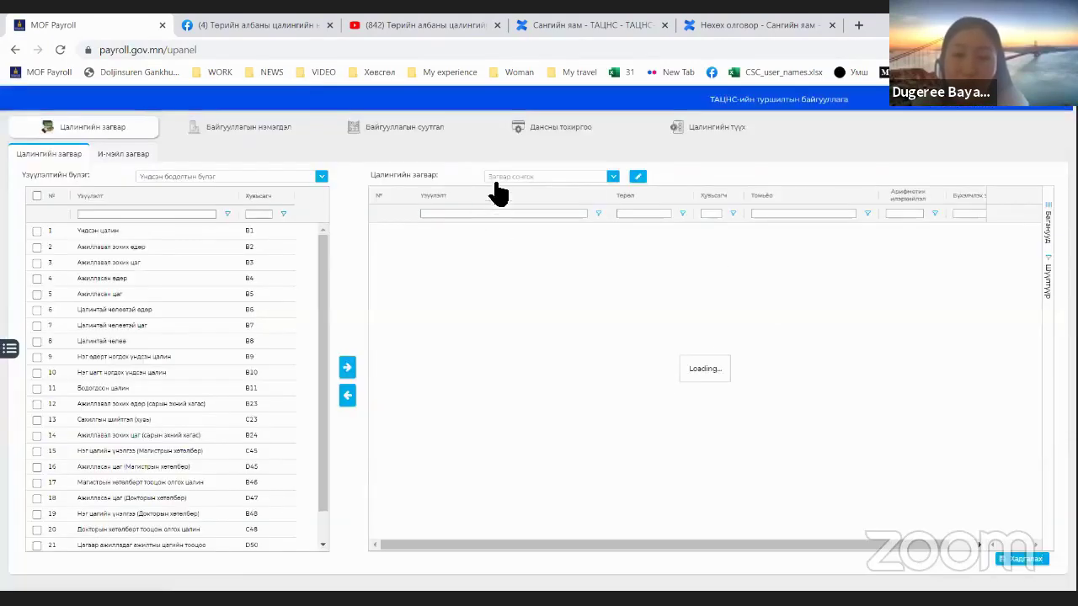
click(637, 179)
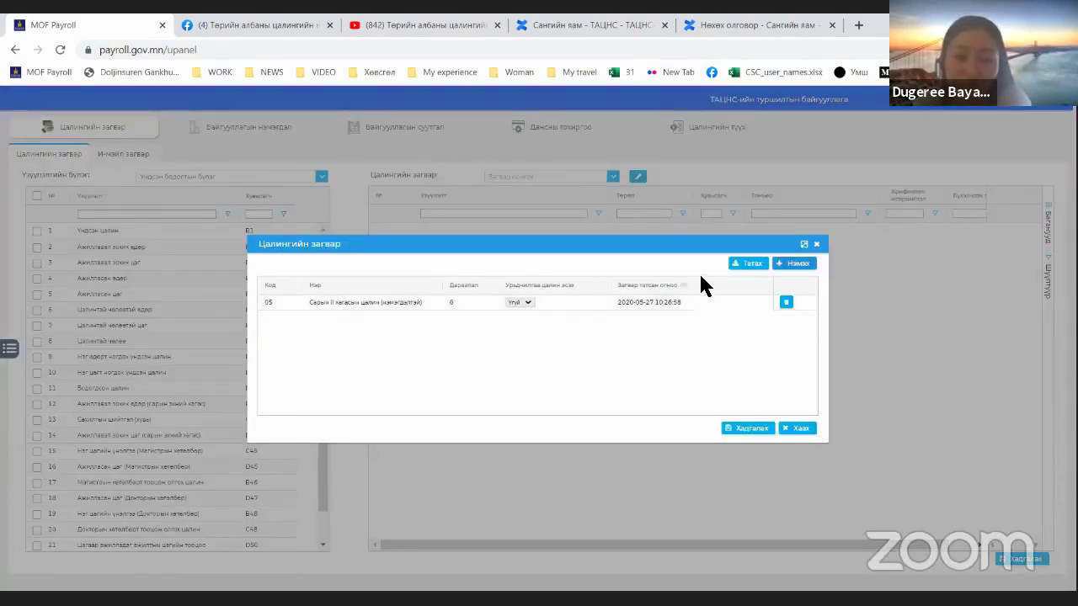
Step: Re-import templates 01, 04, 05 and 07 from the master list and save the template list
click(761, 266)
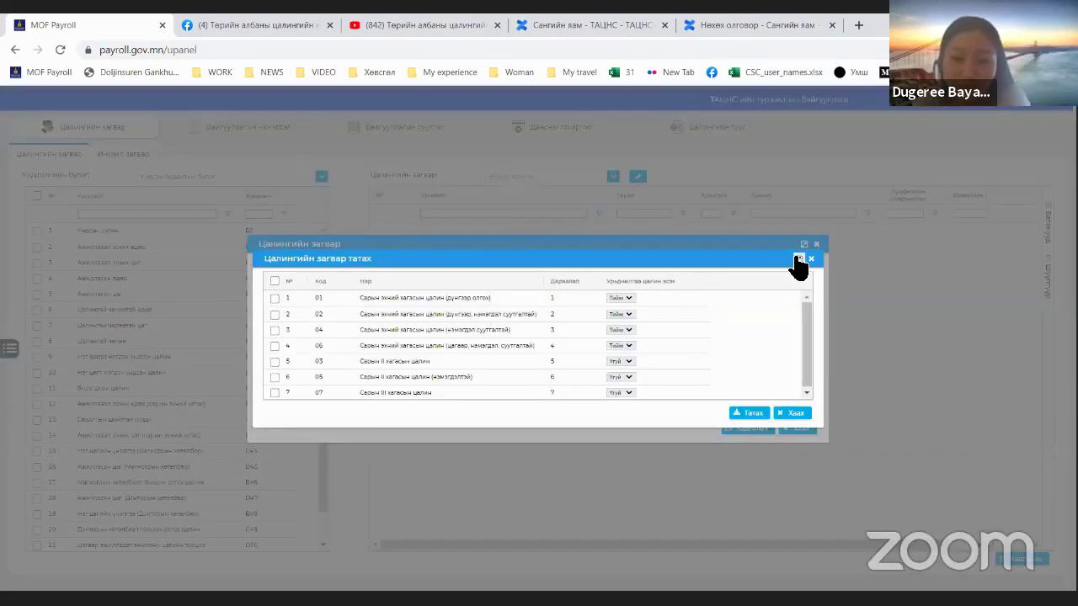
click(798, 259)
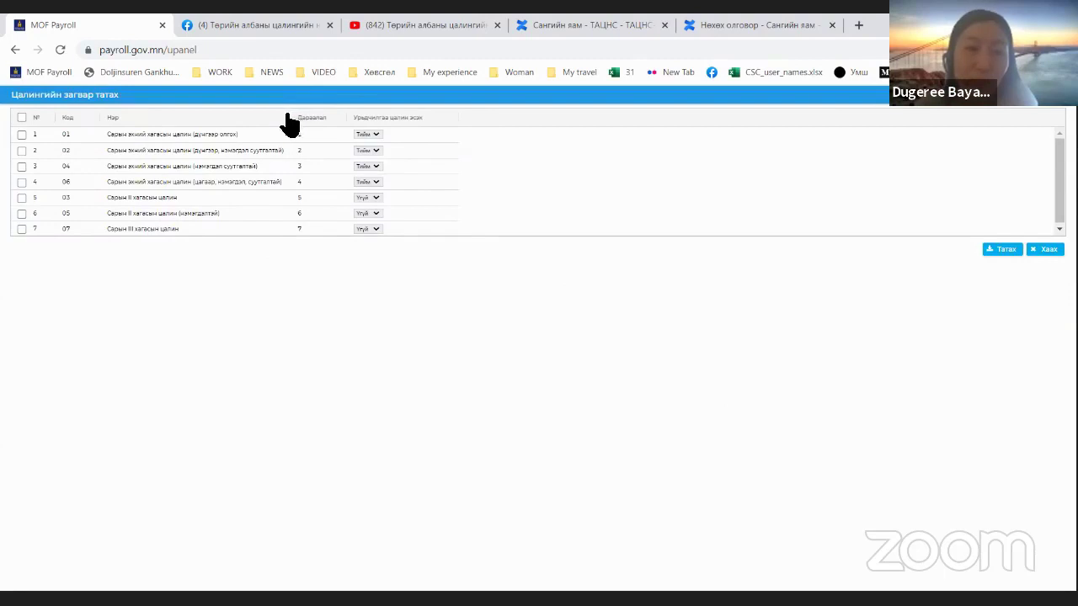
drag(286, 113, 344, 116)
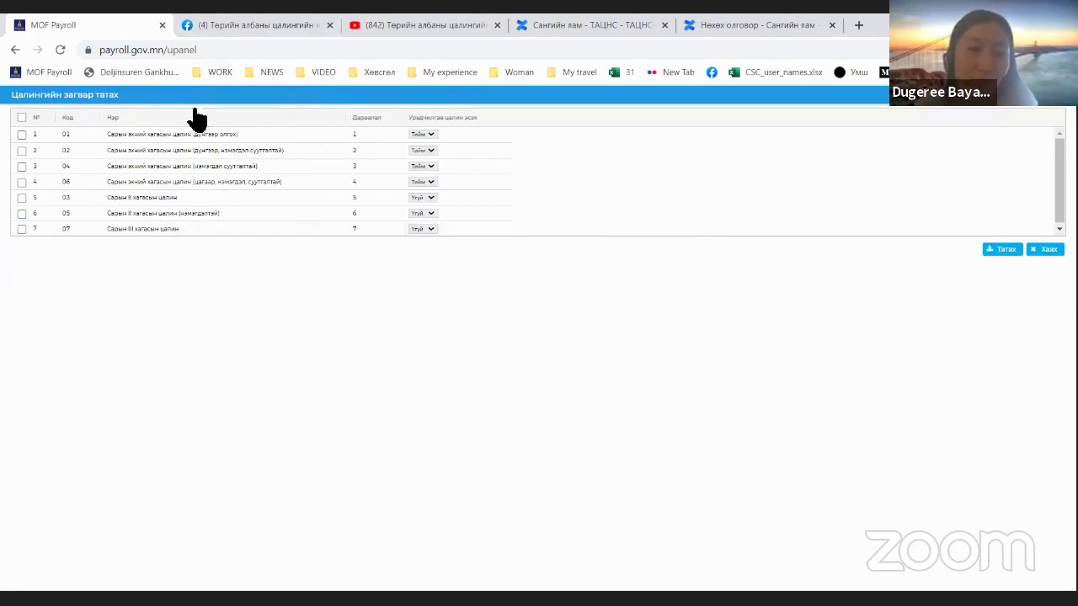
click(160, 135)
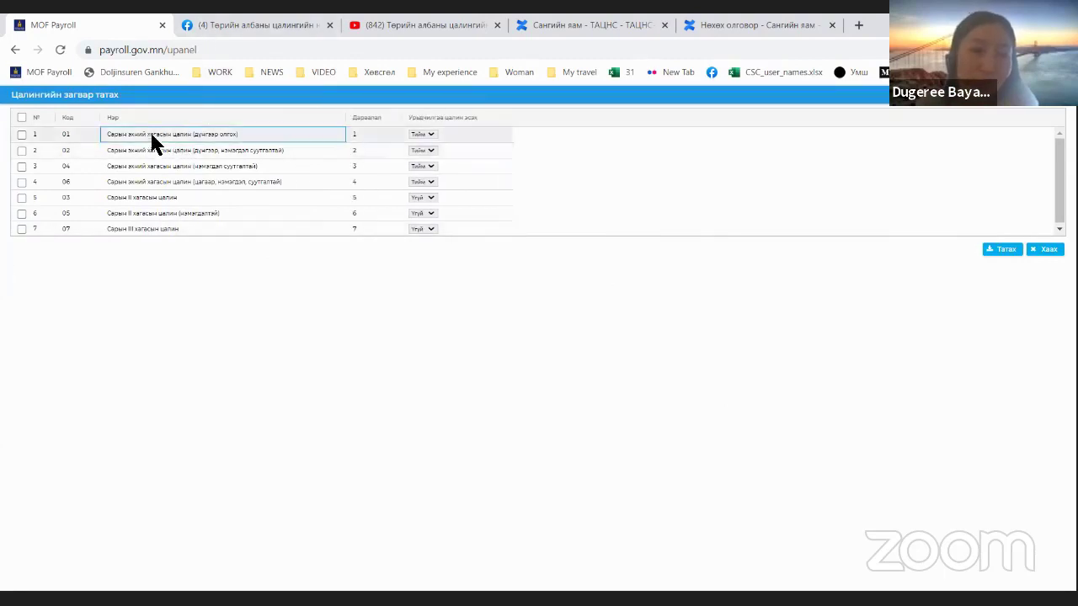
click(21, 134)
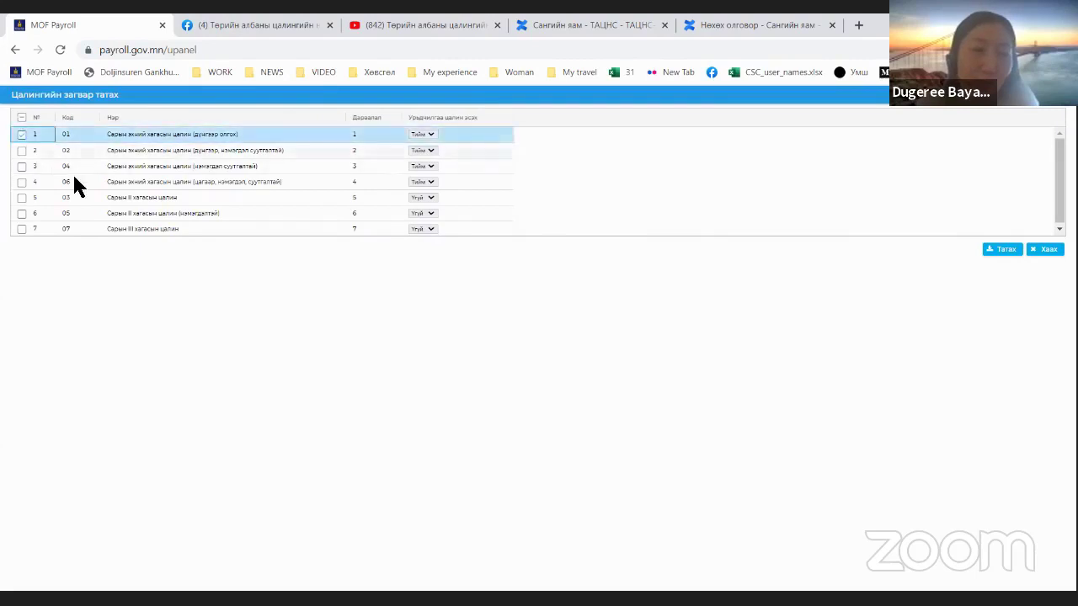
click(17, 168)
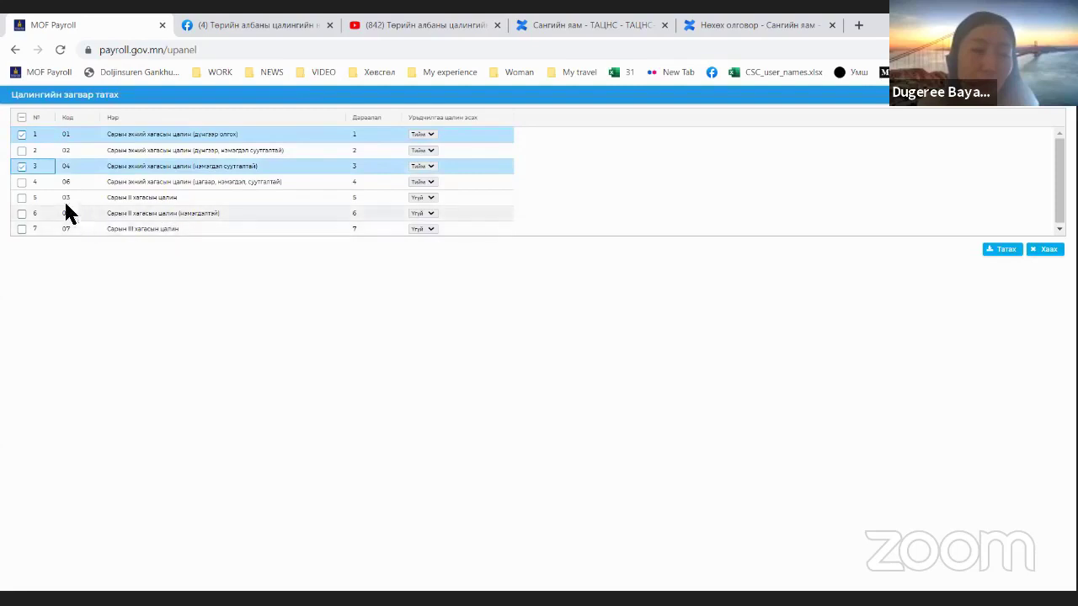
click(23, 215)
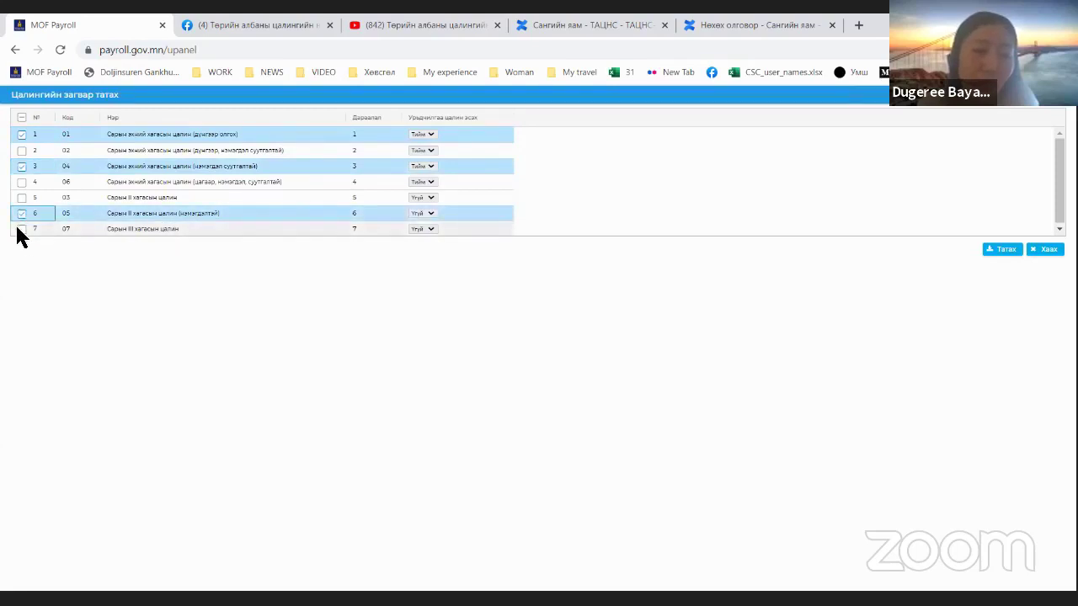
click(18, 229)
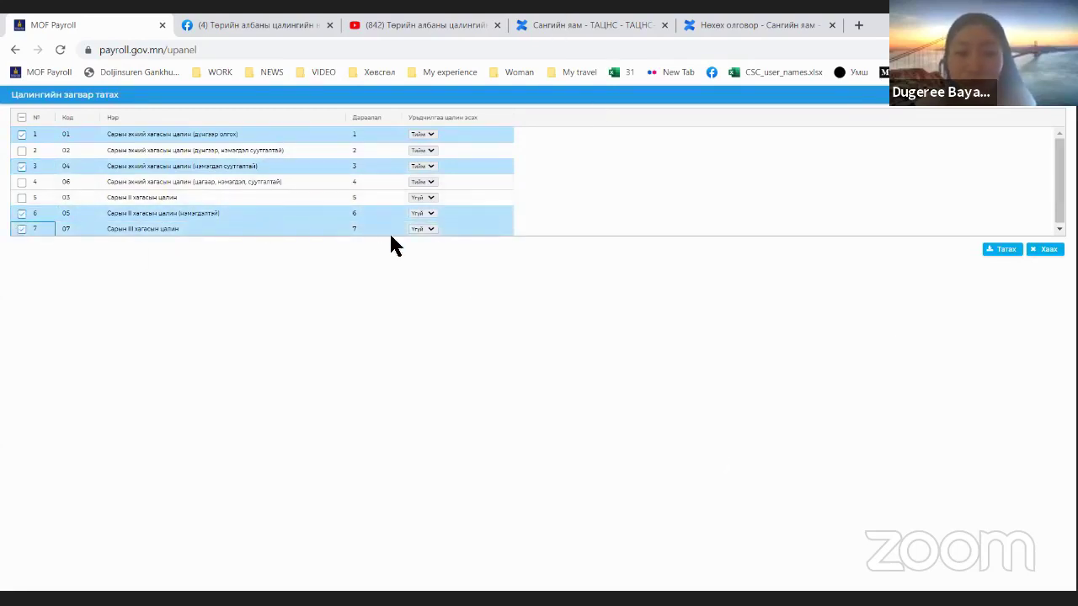
click(1002, 251)
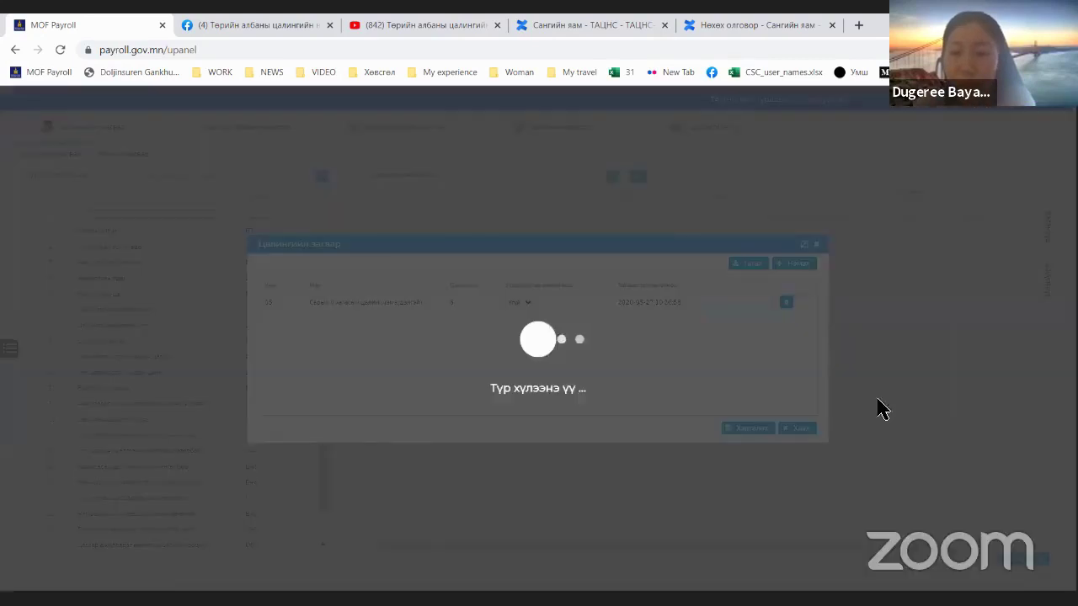
click(749, 431)
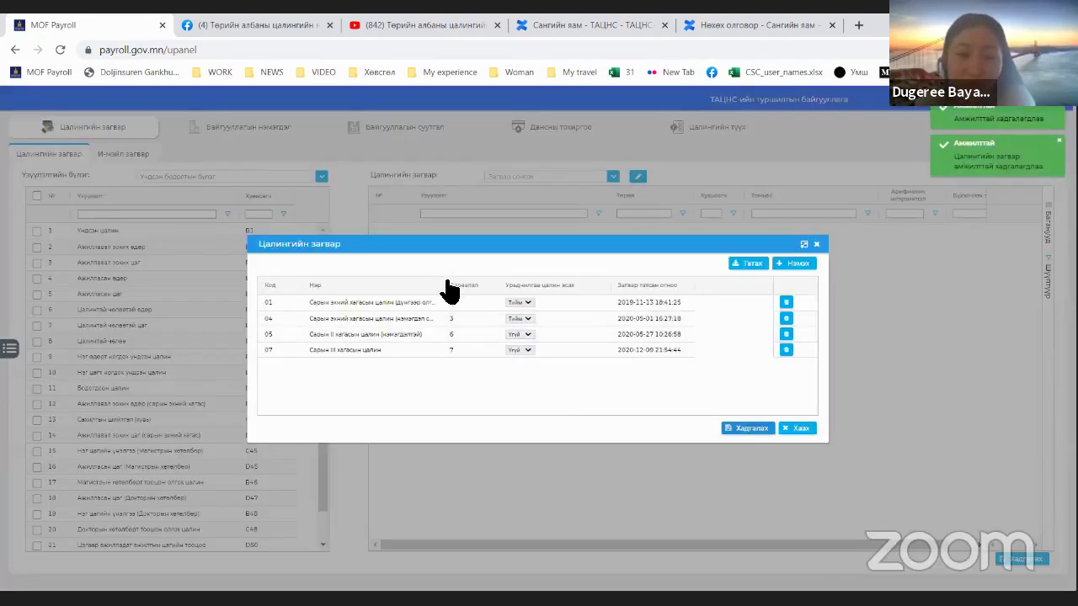
Step: Rename template 01 to 'Урьдчилгаа цалин', save it, and close the template manager
drag(448, 292, 531, 303)
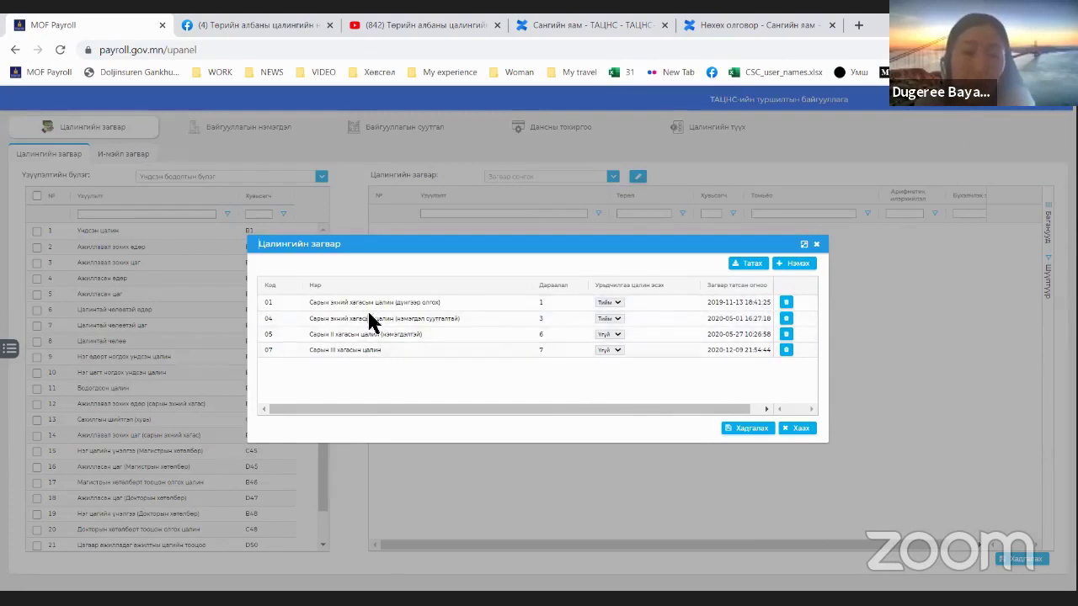
double_click(428, 301)
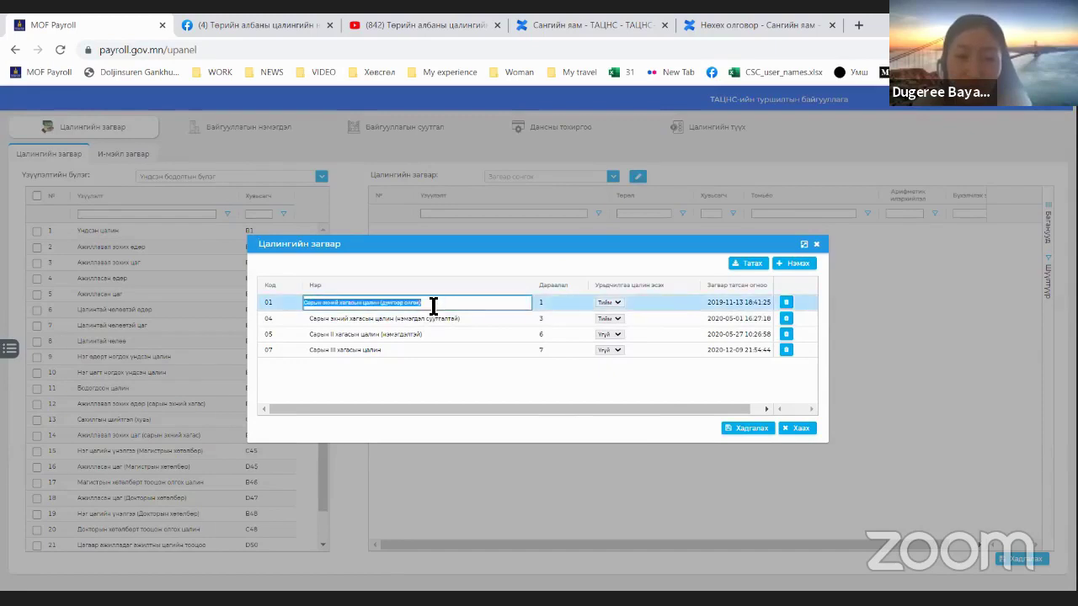
click(433, 305)
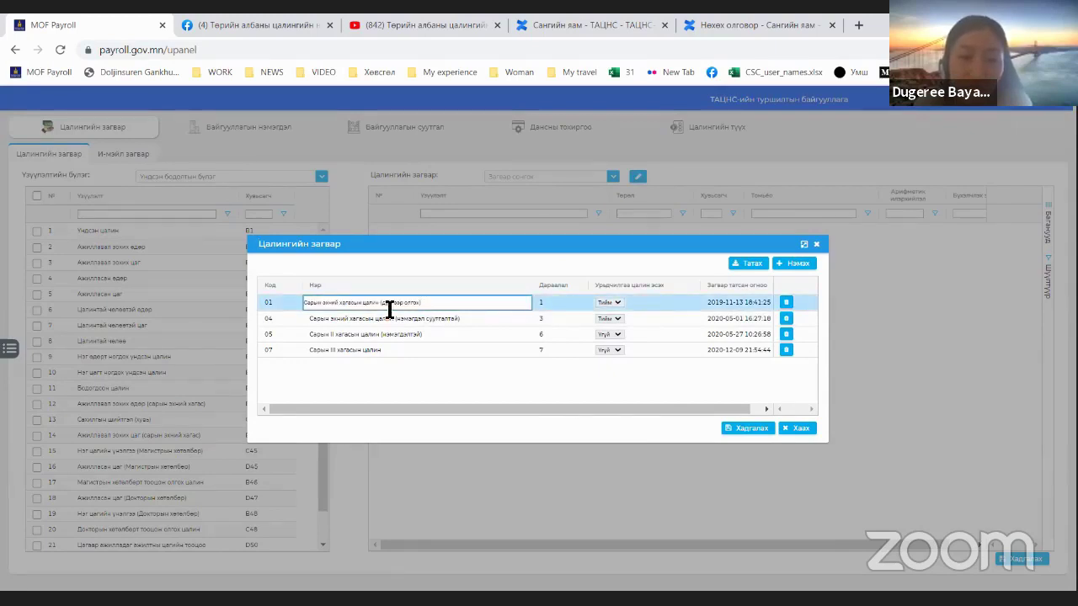
key(ctrl+a)
text(Ч)
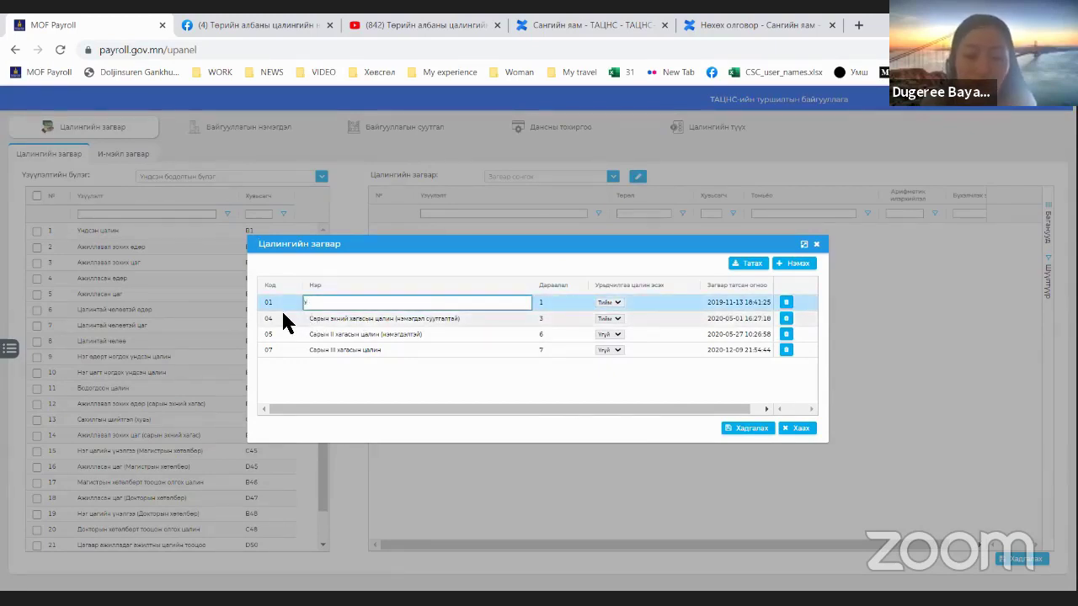
text(рьдчилгаа)
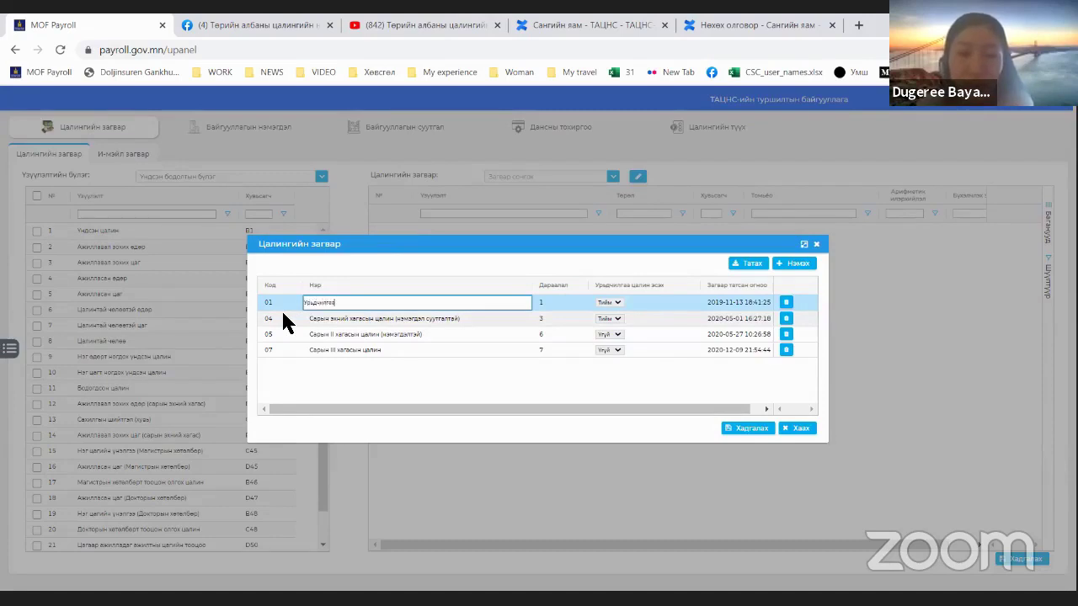
text( цалин)
key(Return)
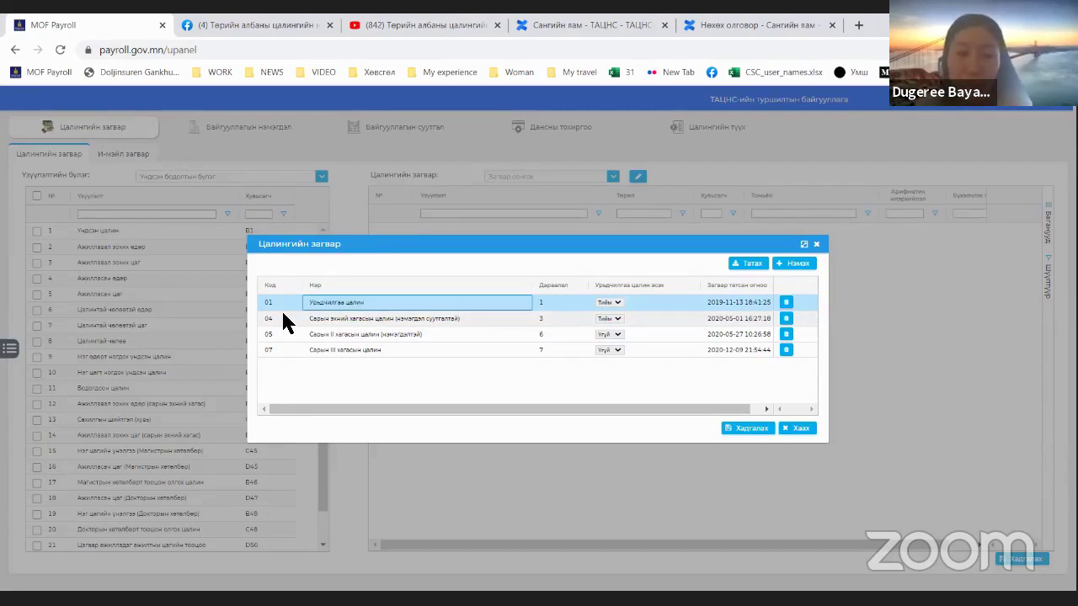
click(752, 430)
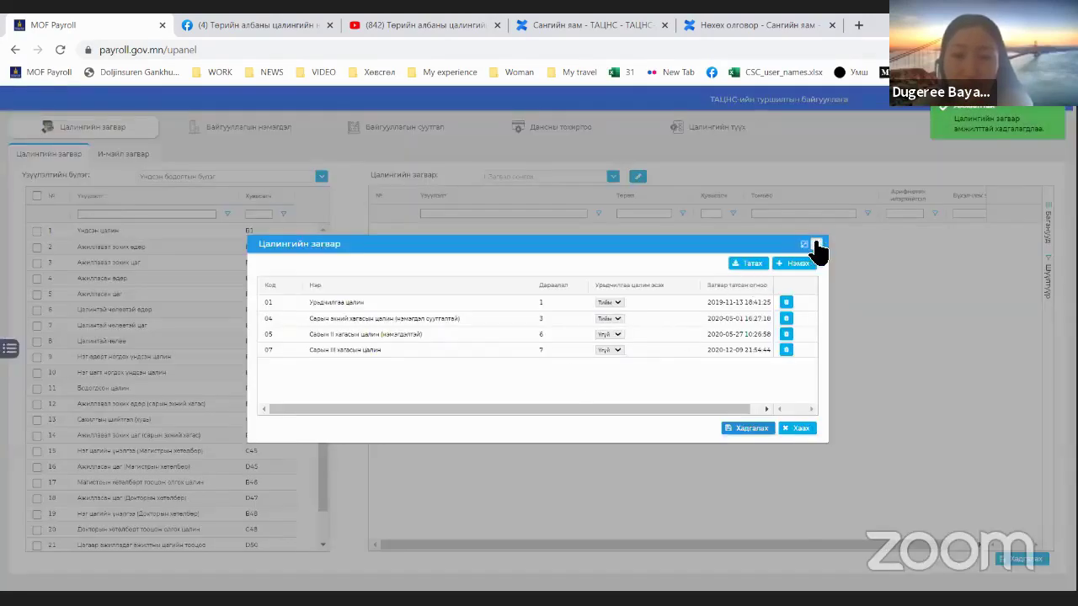
click(816, 244)
click(615, 176)
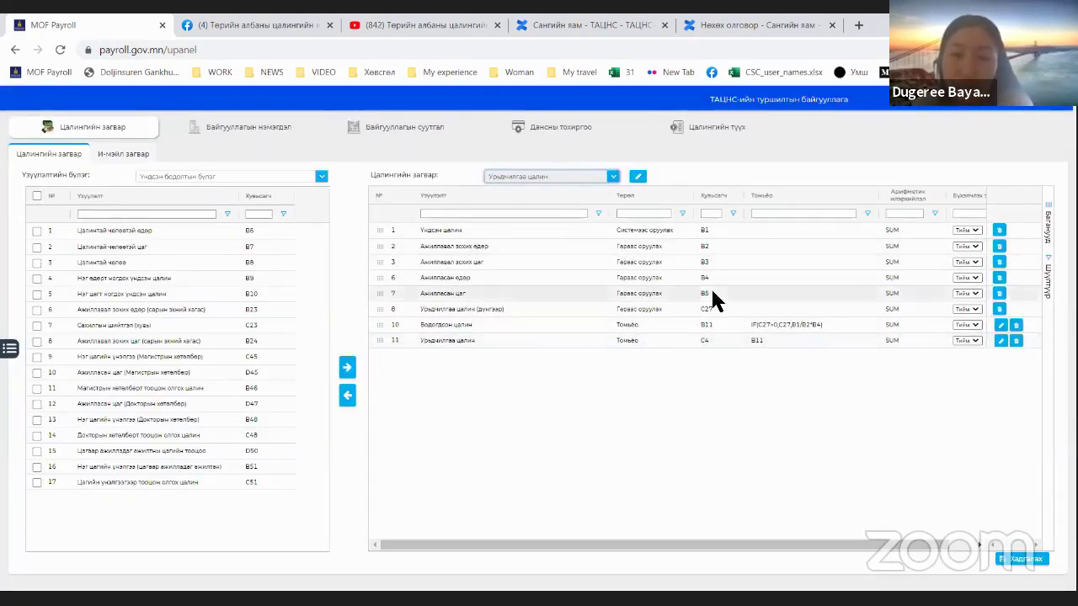
Step: Load the Сарын III хагасын цалин template from the Цалингийн загвар dropdown
click(608, 178)
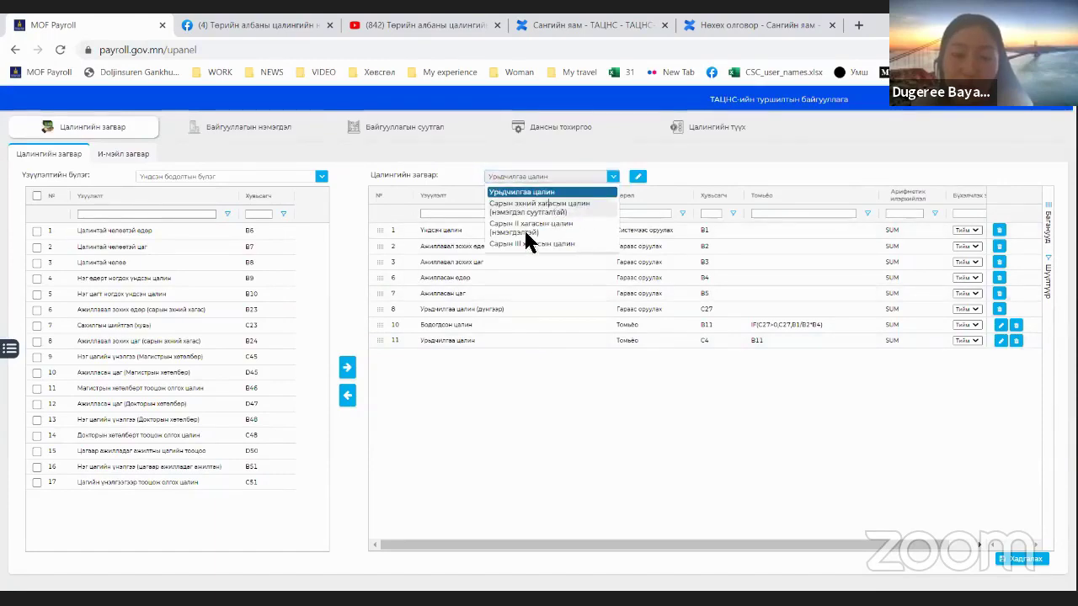
click(539, 209)
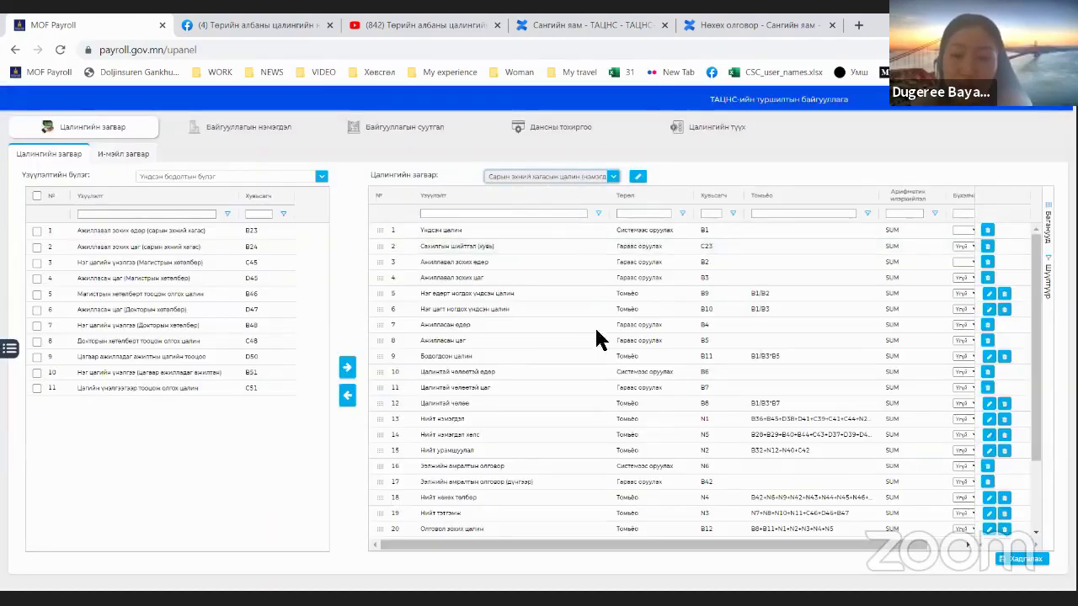
click(602, 178)
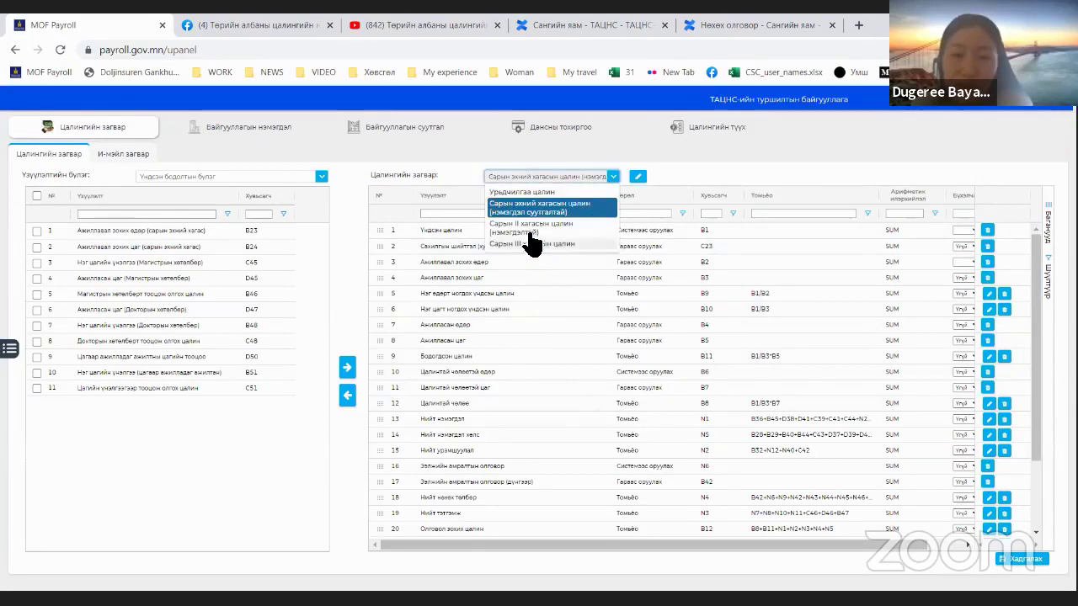
key(Down)
key(Return)
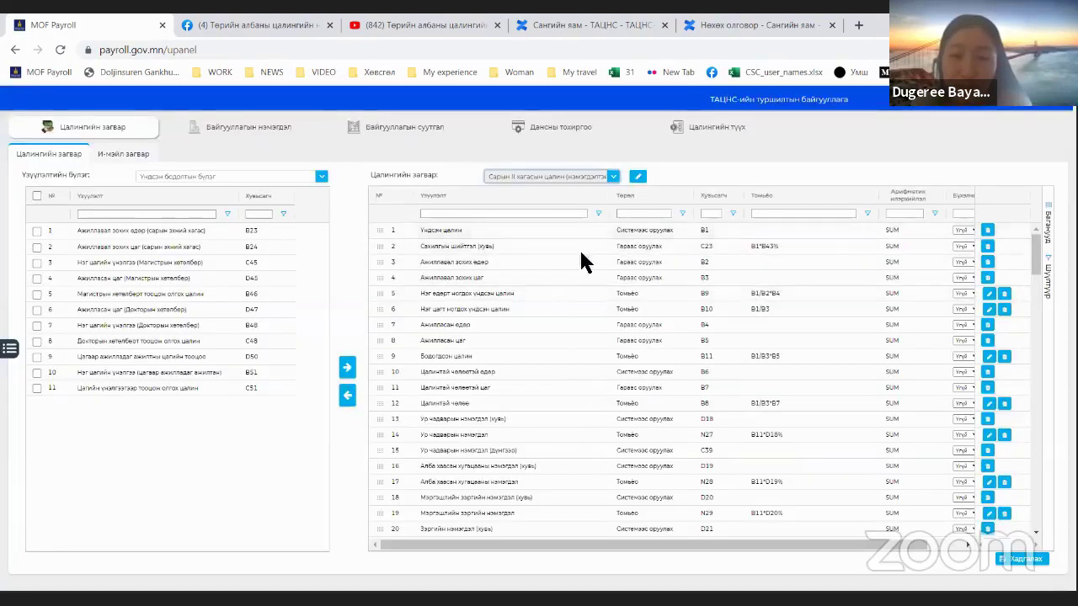
click(615, 177)
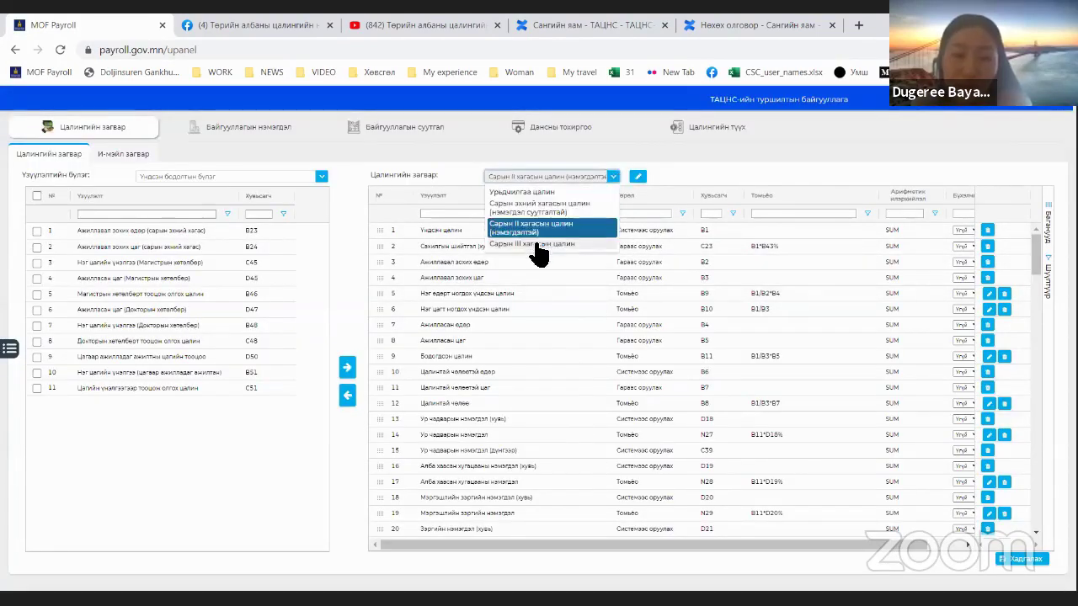
click(539, 244)
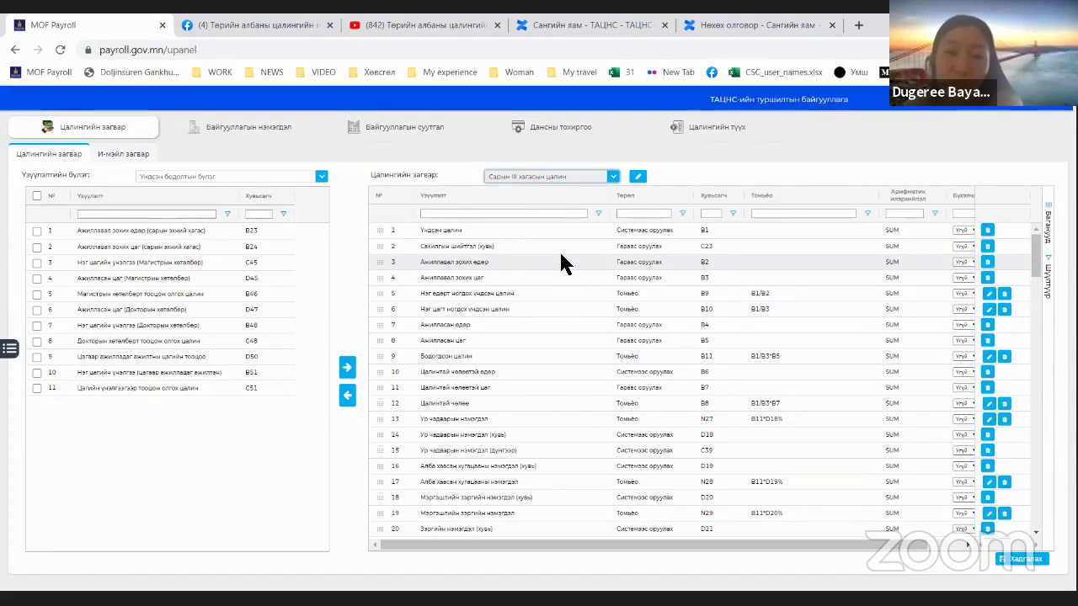
click(579, 179)
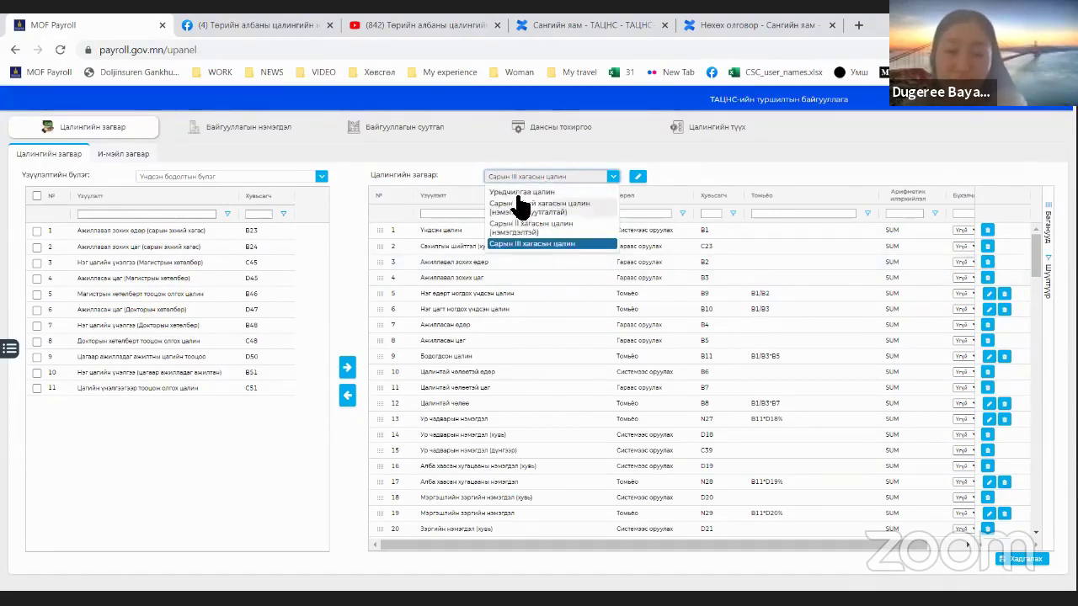
click(528, 247)
Step: Narrow the Үзүүлэлт and Томьёо columns so all indicator columns fit
scroll(631, 298, down, 3)
scroll(629, 290, up, 2)
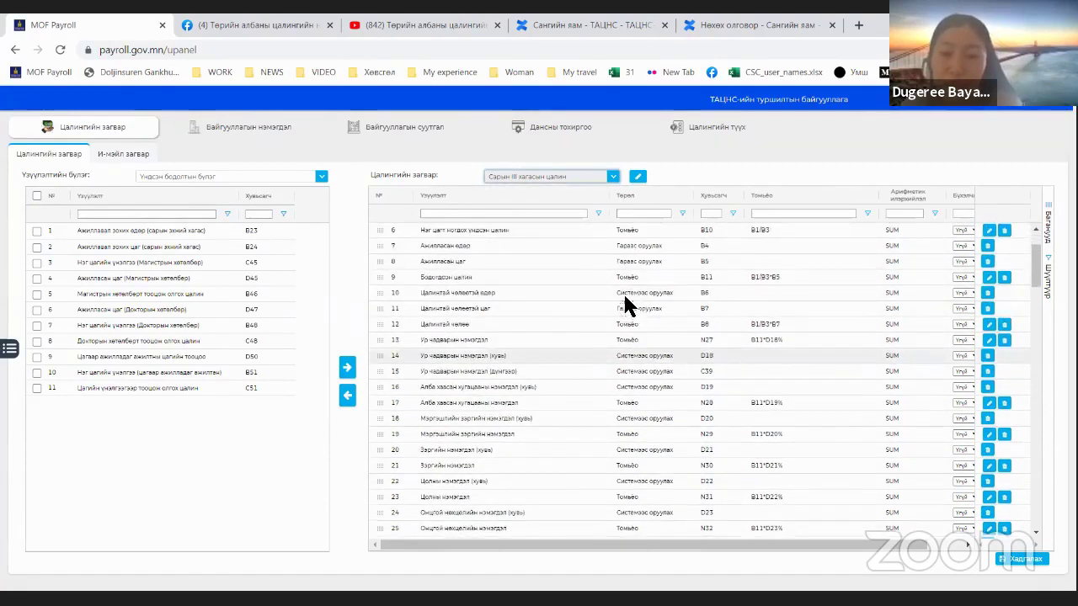
scroll(623, 292, up, 3)
drag(612, 200, 561, 195)
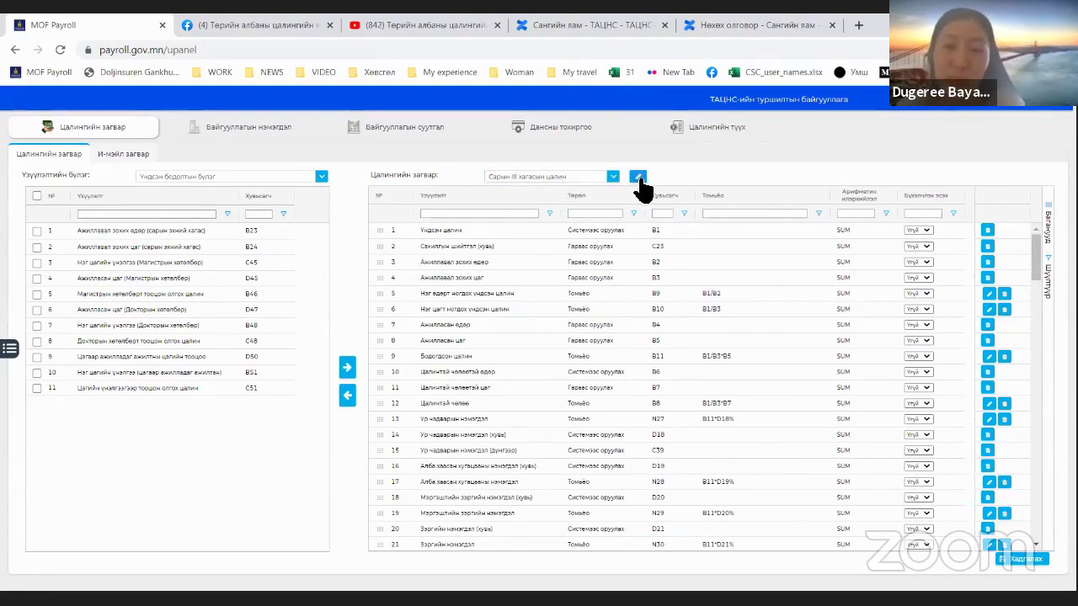
click(639, 177)
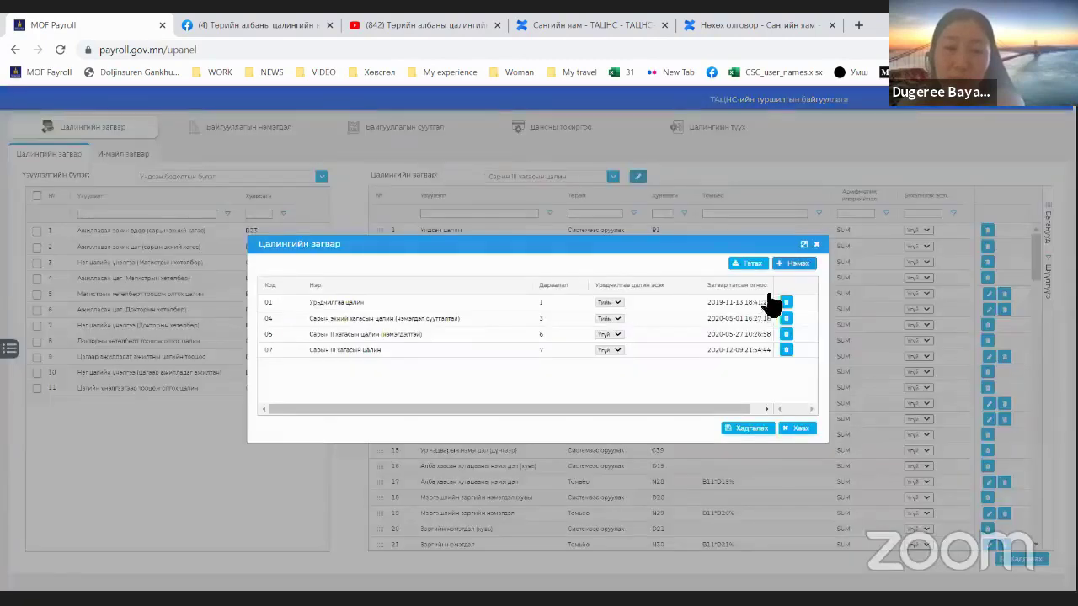
click(816, 245)
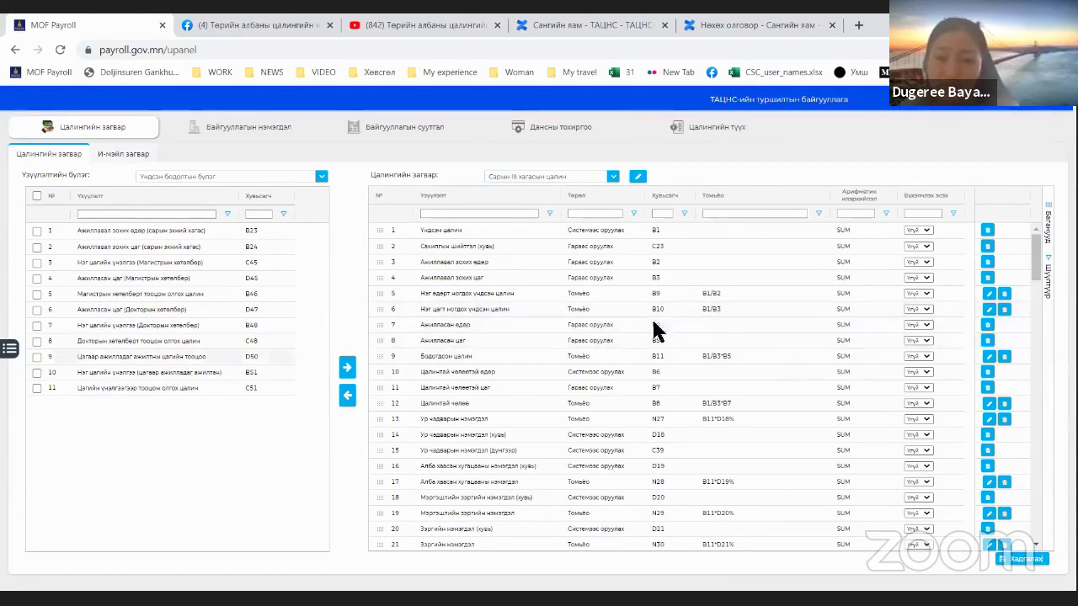
drag(831, 197, 801, 207)
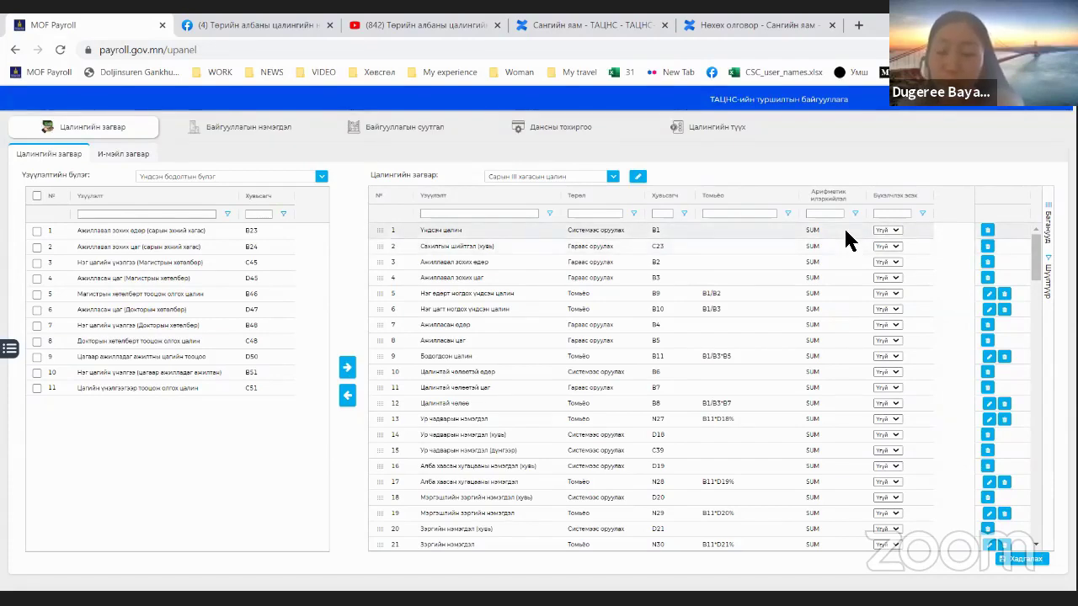
Step: Check row 1's rounding choices and scroll to the last indicator, row 139
click(890, 229)
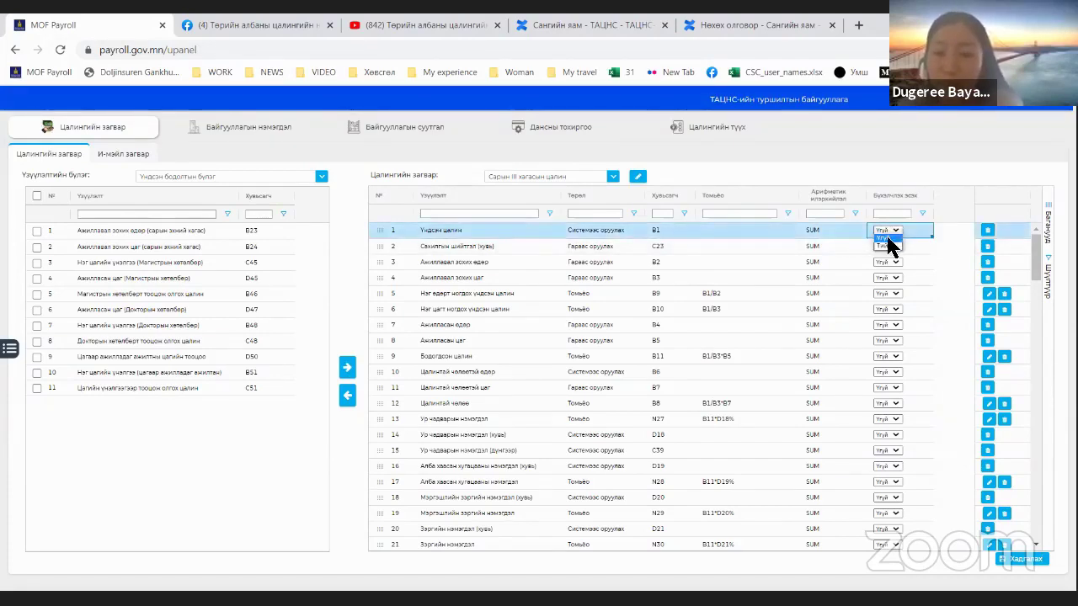
click(895, 231)
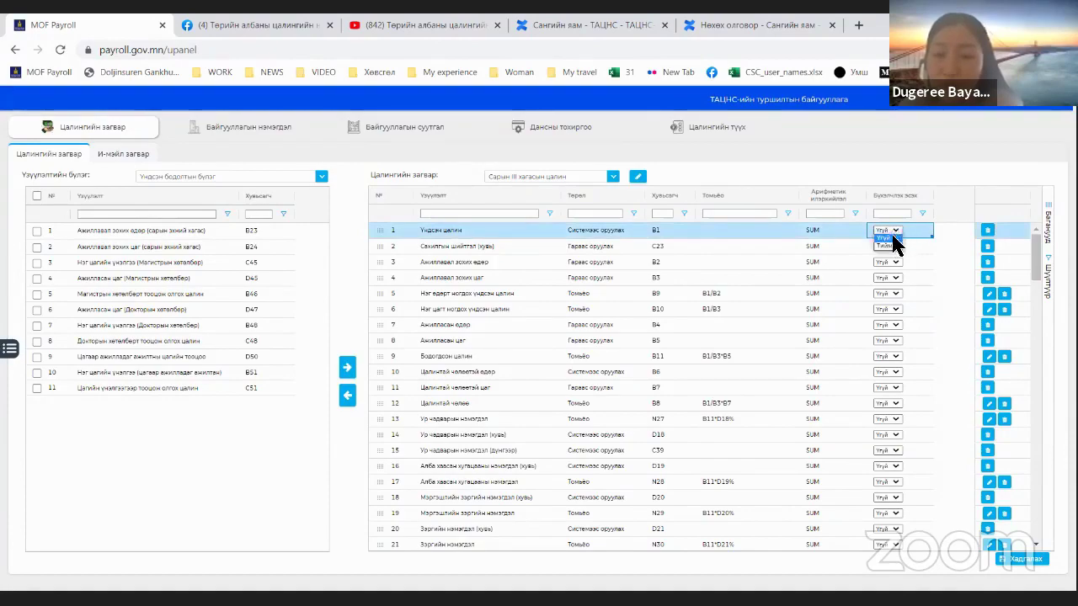
click(891, 244)
scroll(887, 305, down, 10)
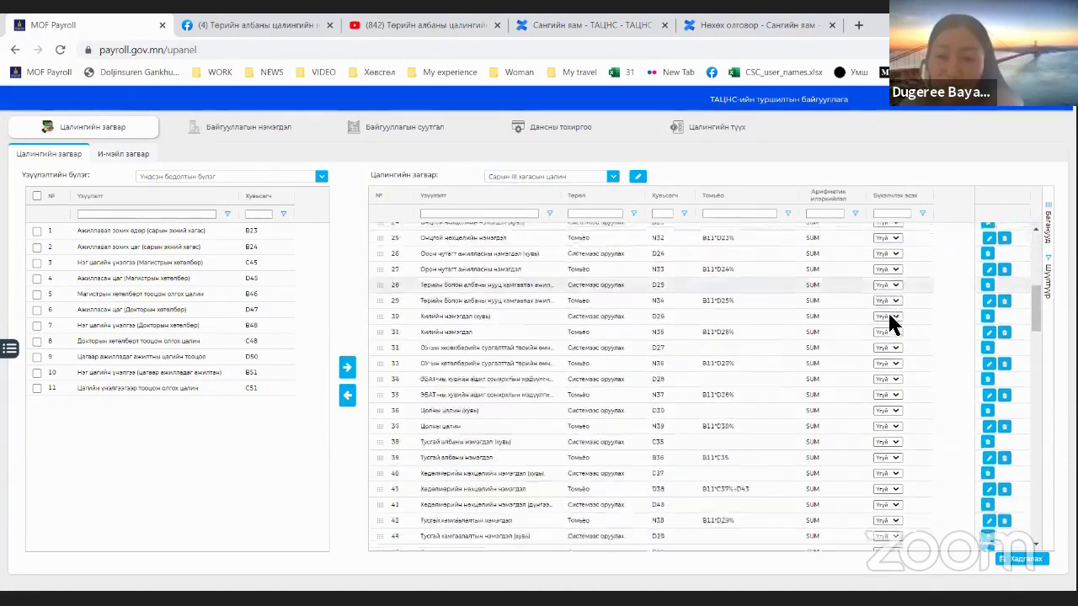
scroll(854, 438, down, 13)
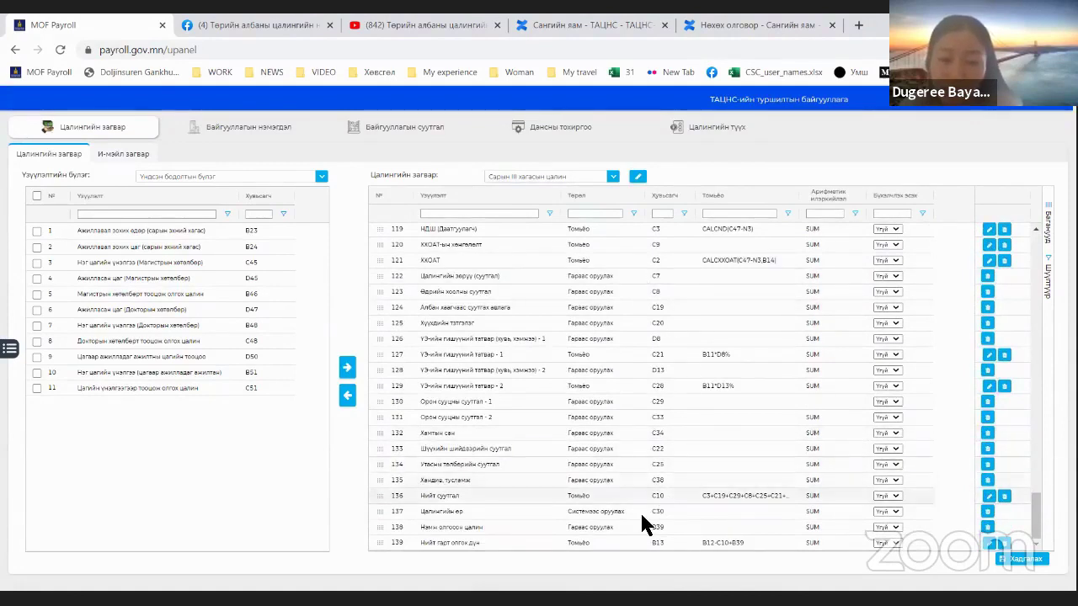
key(Down)
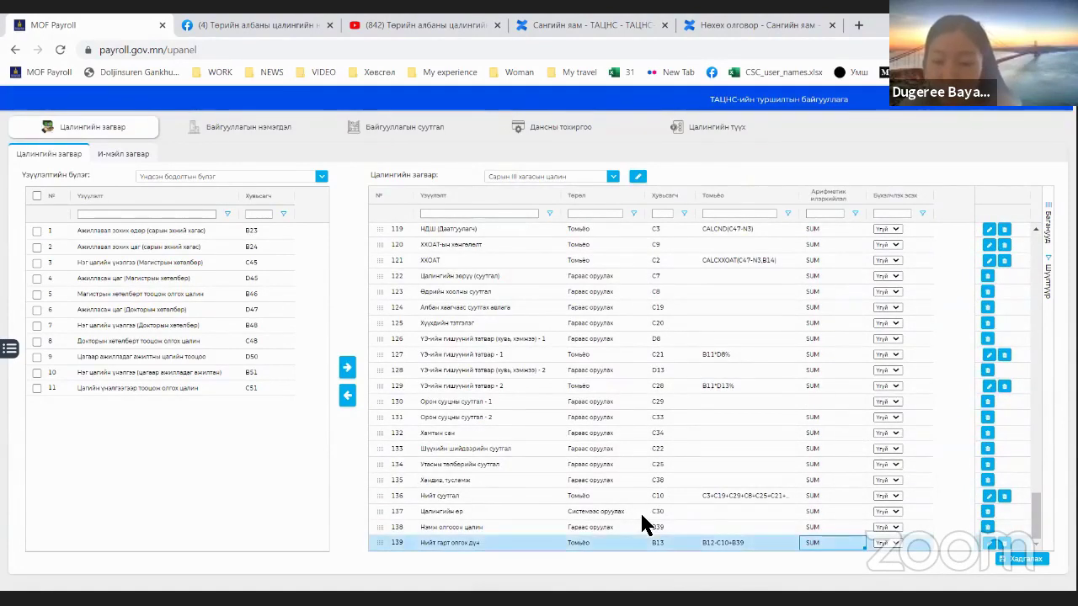
scroll(901, 282, up, 15)
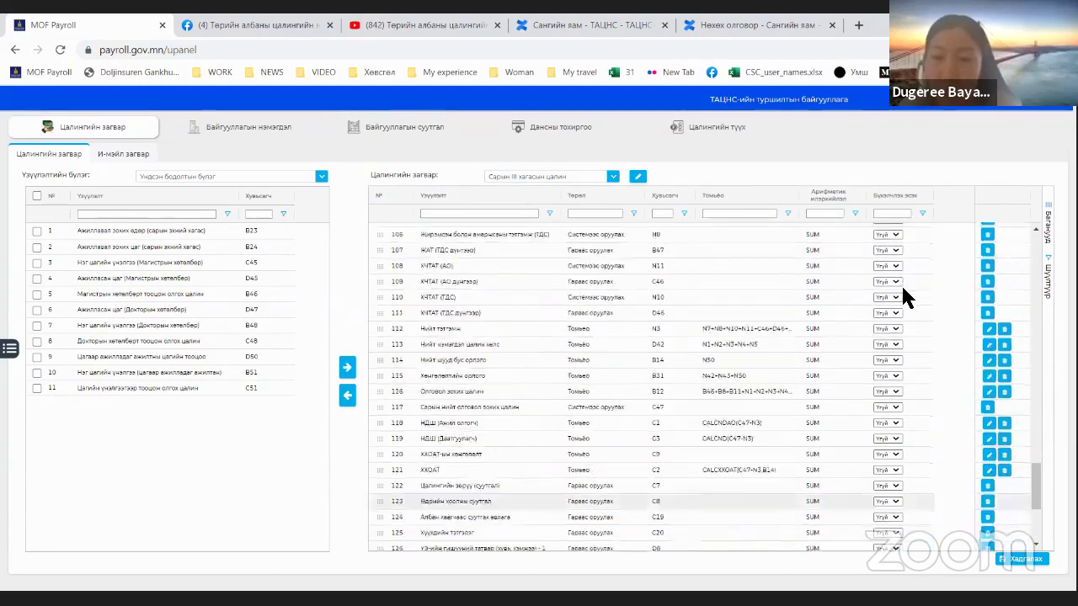
scroll(904, 284, up, 3)
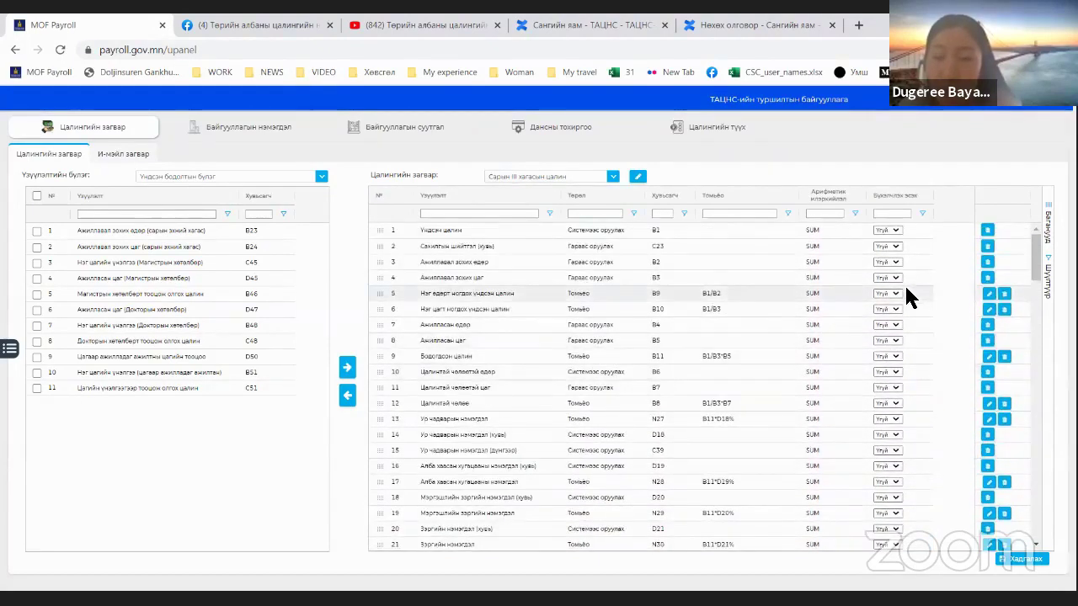
Step: Set row 1's rounding to Тийм, fill it down to row 139, and save the template
click(892, 229)
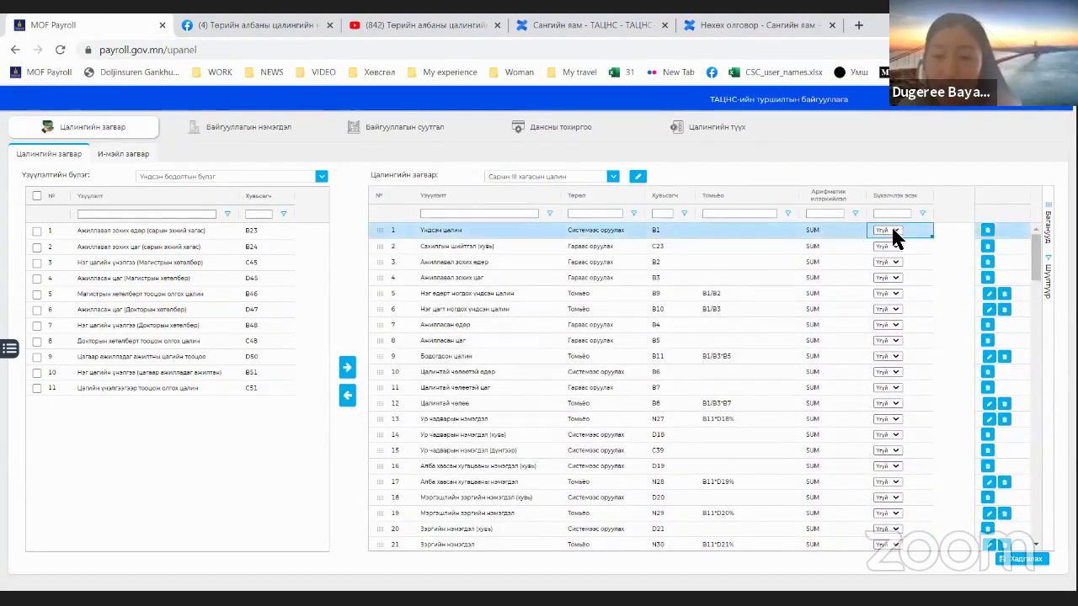
click(891, 229)
click(884, 246)
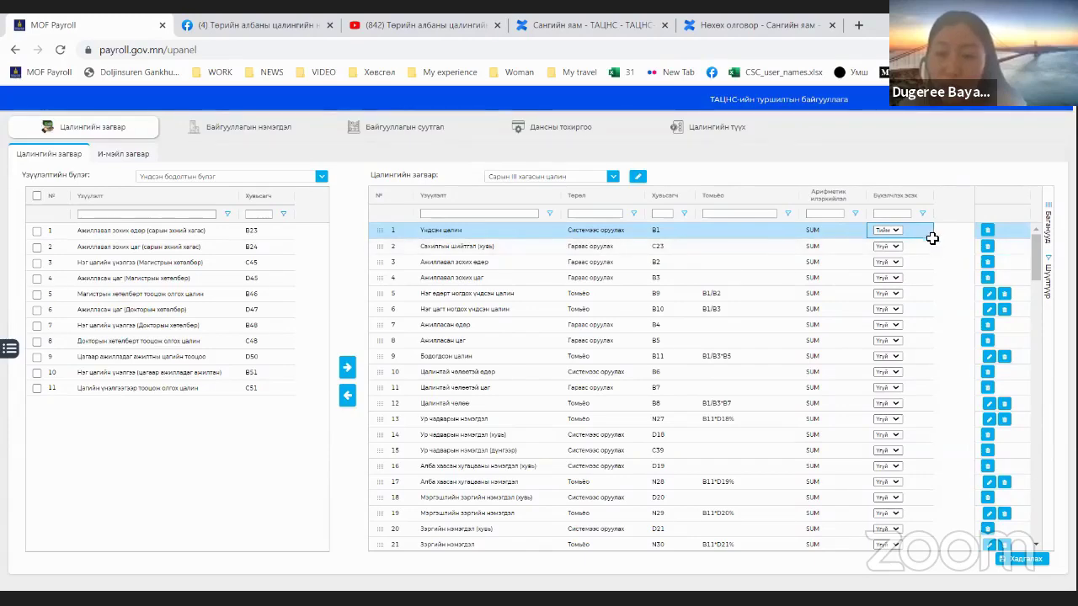
drag(932, 240, 894, 510)
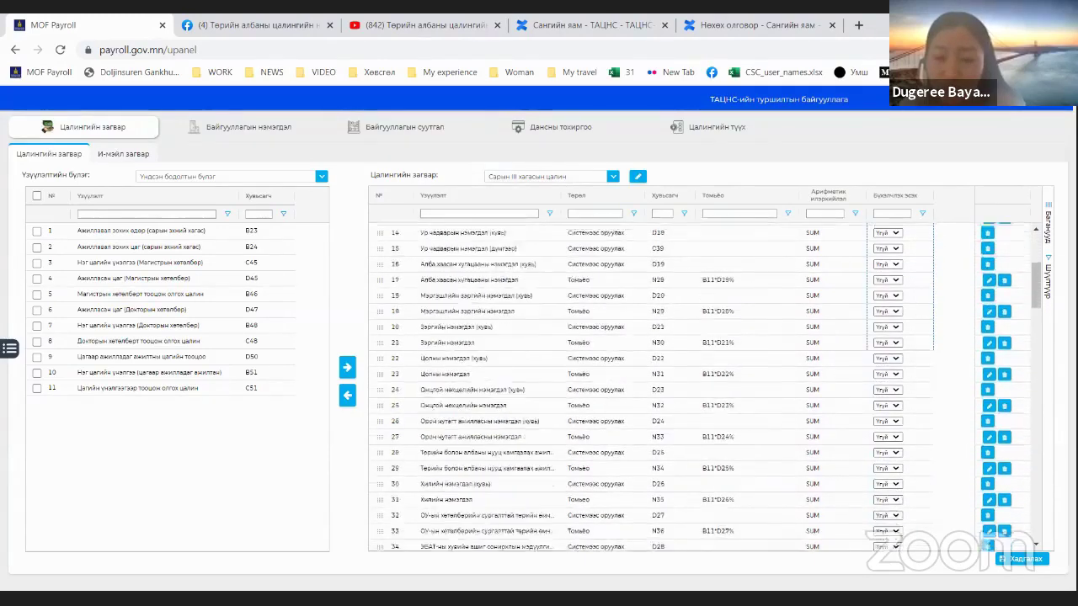
scroll(705, 387, down, 15)
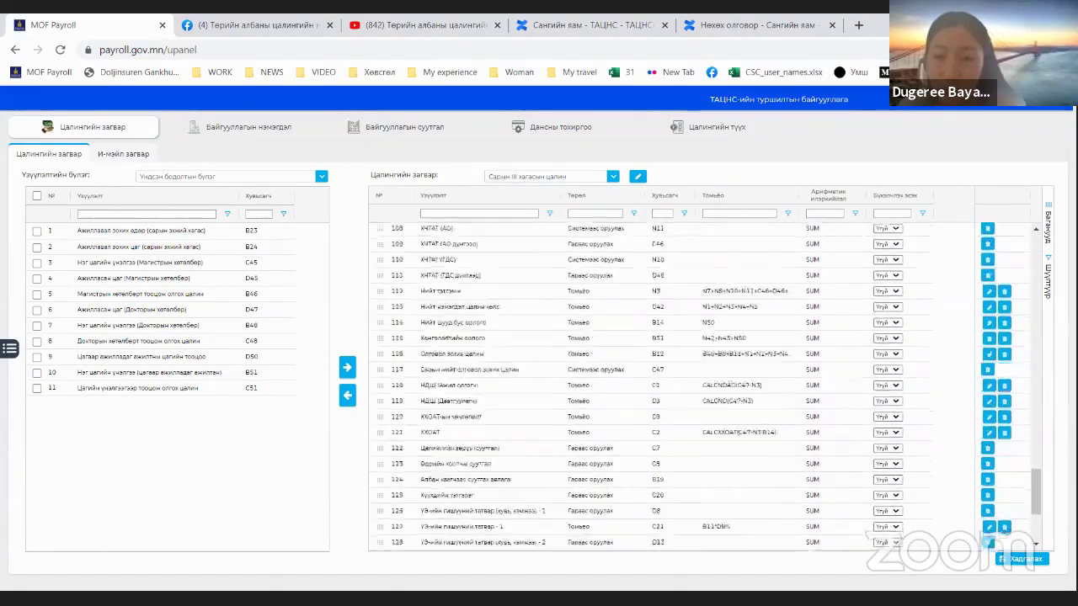
scroll(705, 387, down, 3)
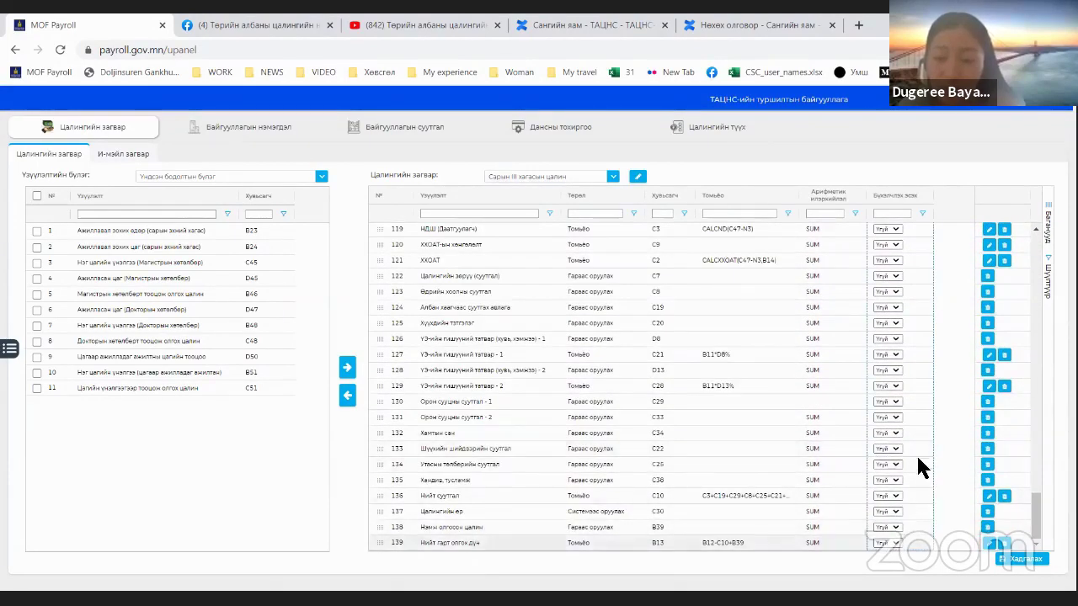
click(1003, 559)
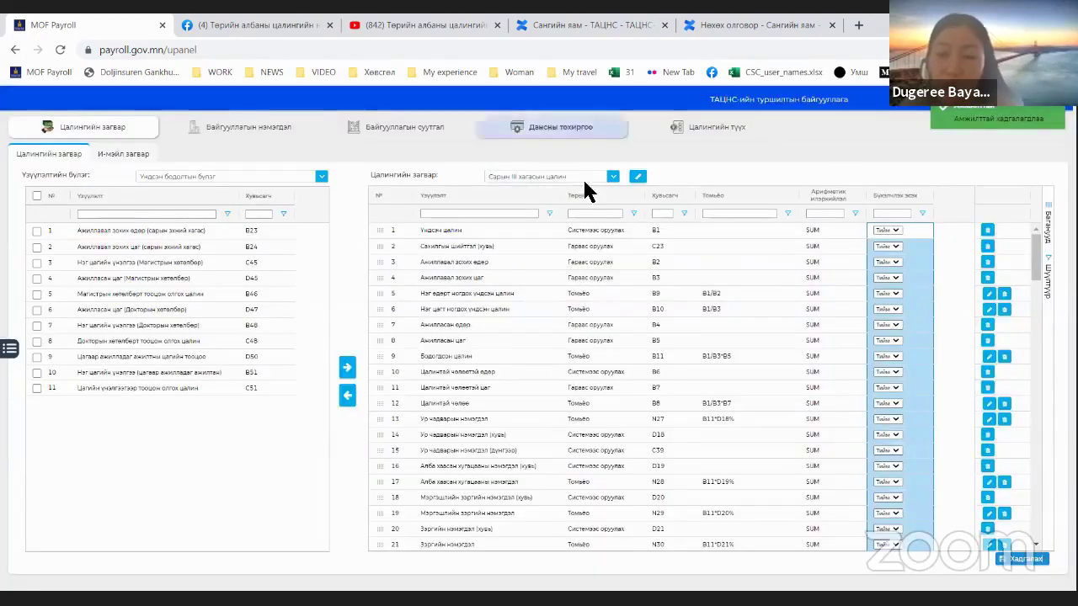
click(817, 266)
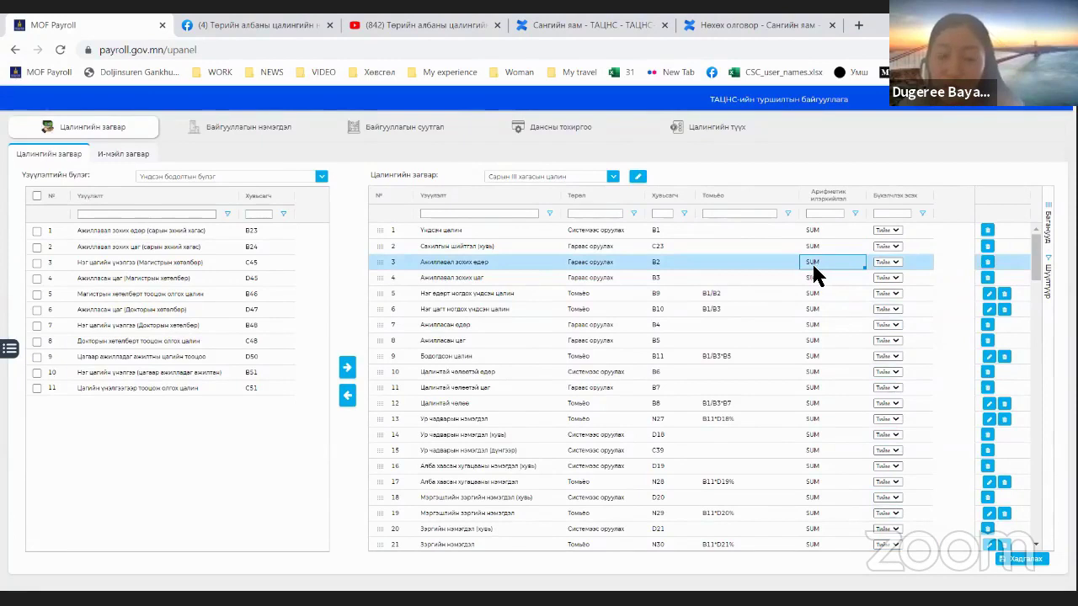
Step: Switch rounding to Үгүй for Илүү цагийн үнэлгээ (row 55) and save the template
scroll(787, 347, down, 2)
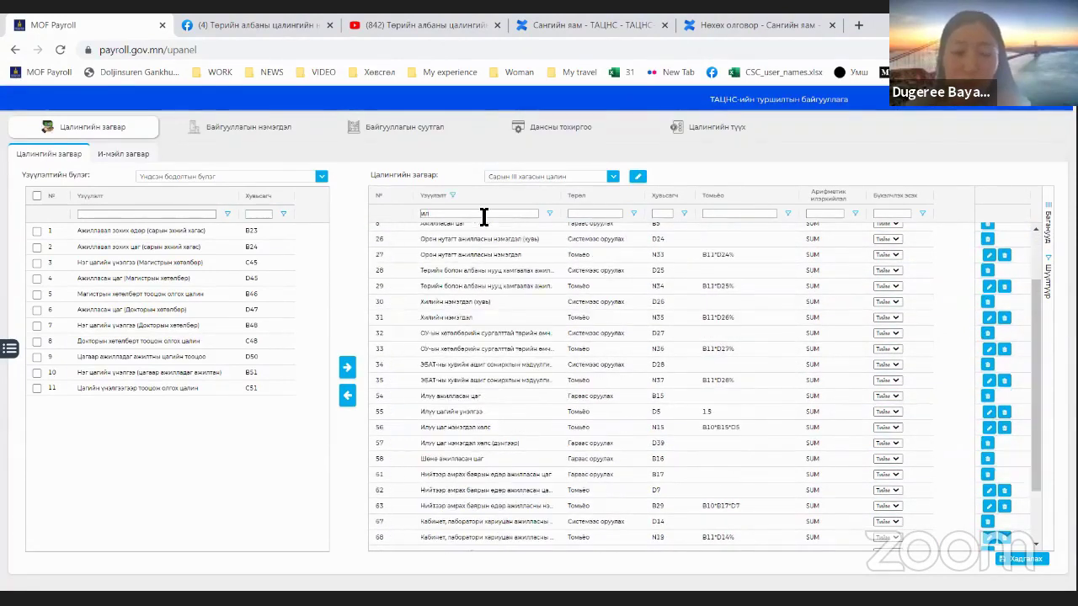
text(и)
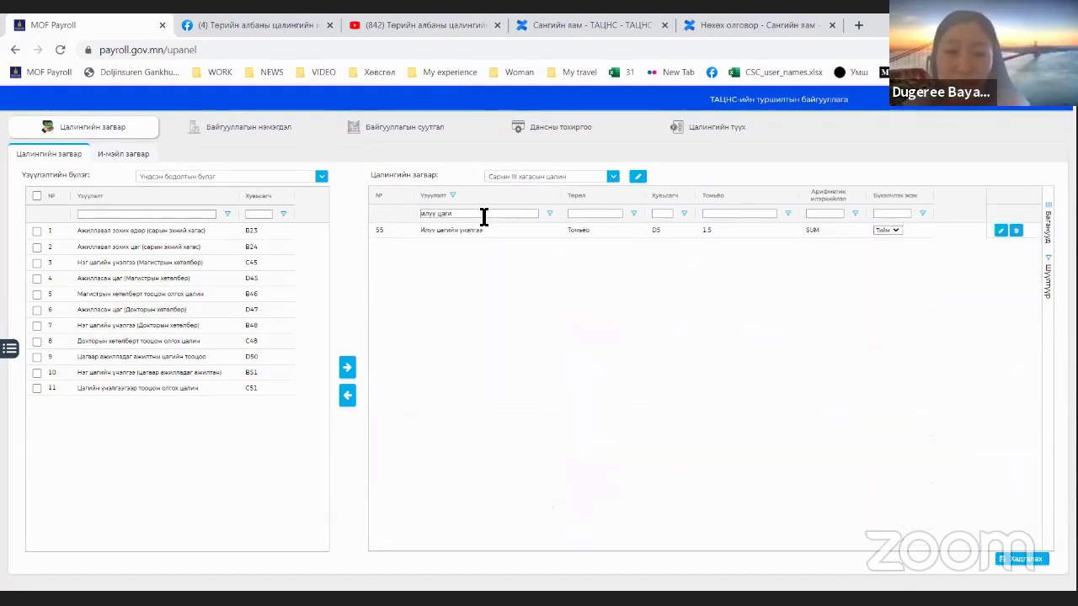
click(711, 233)
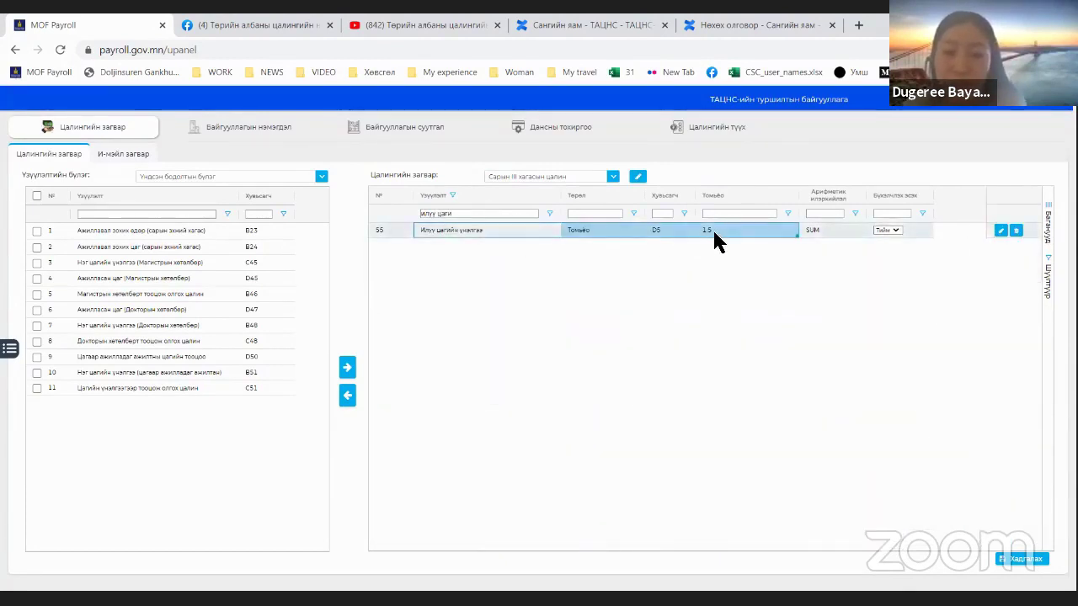
click(712, 235)
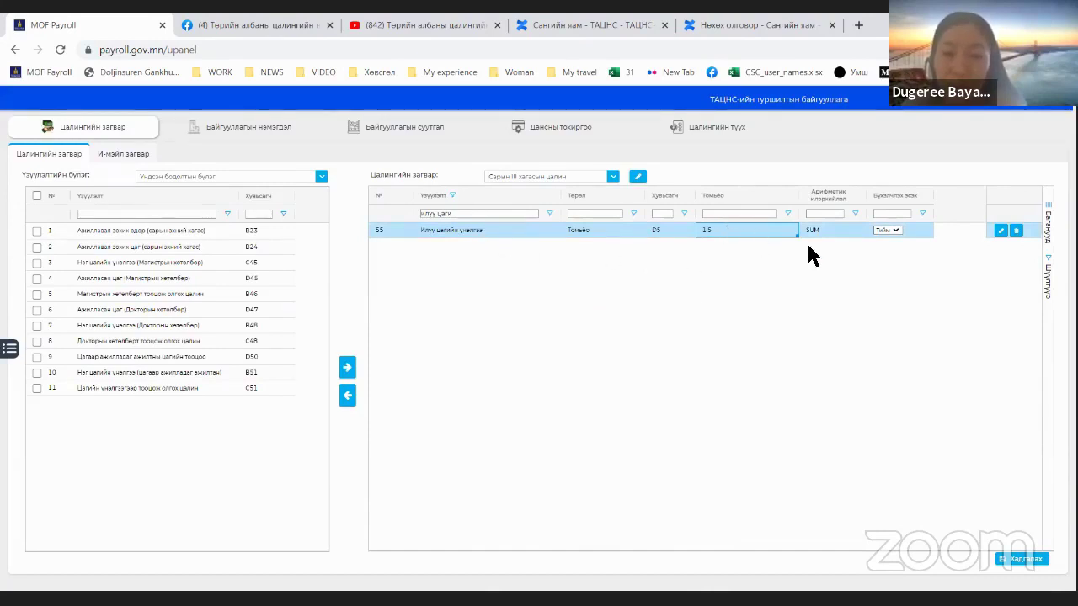
click(845, 235)
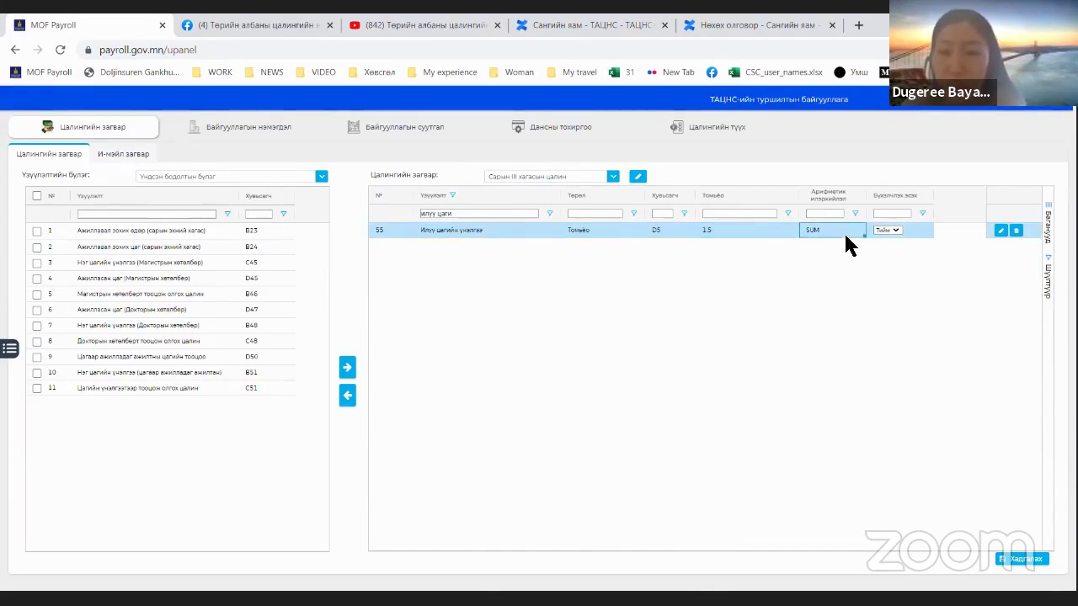
click(898, 230)
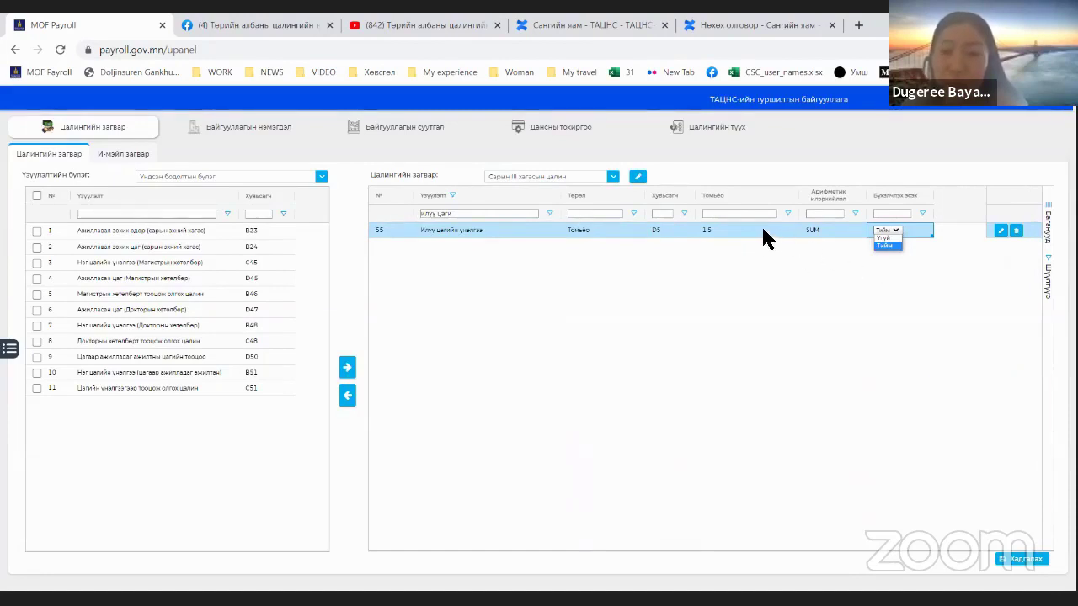
click(795, 236)
click(893, 235)
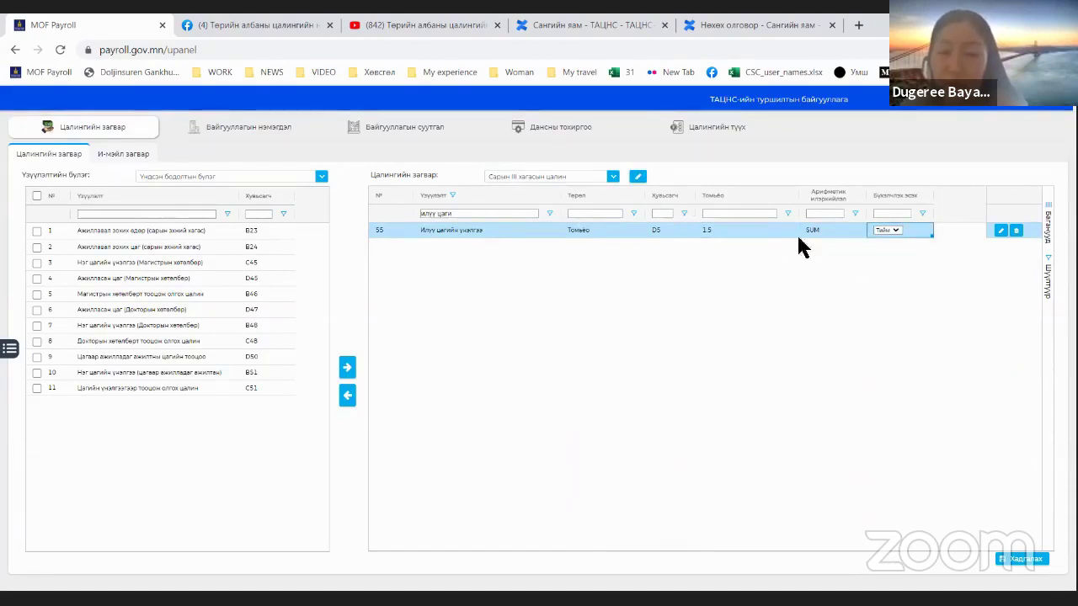
click(887, 230)
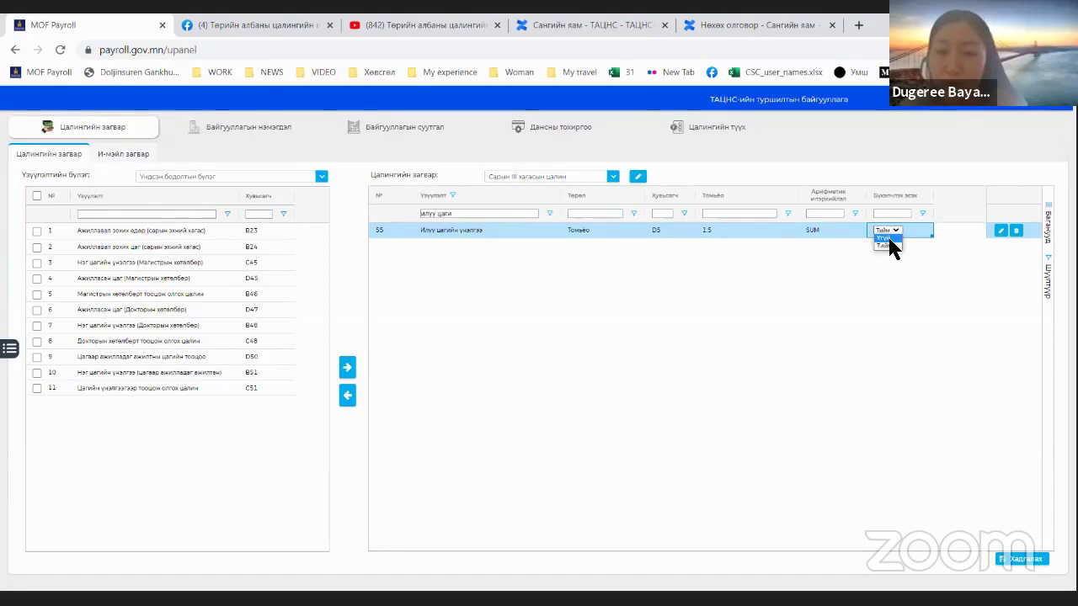
click(1024, 559)
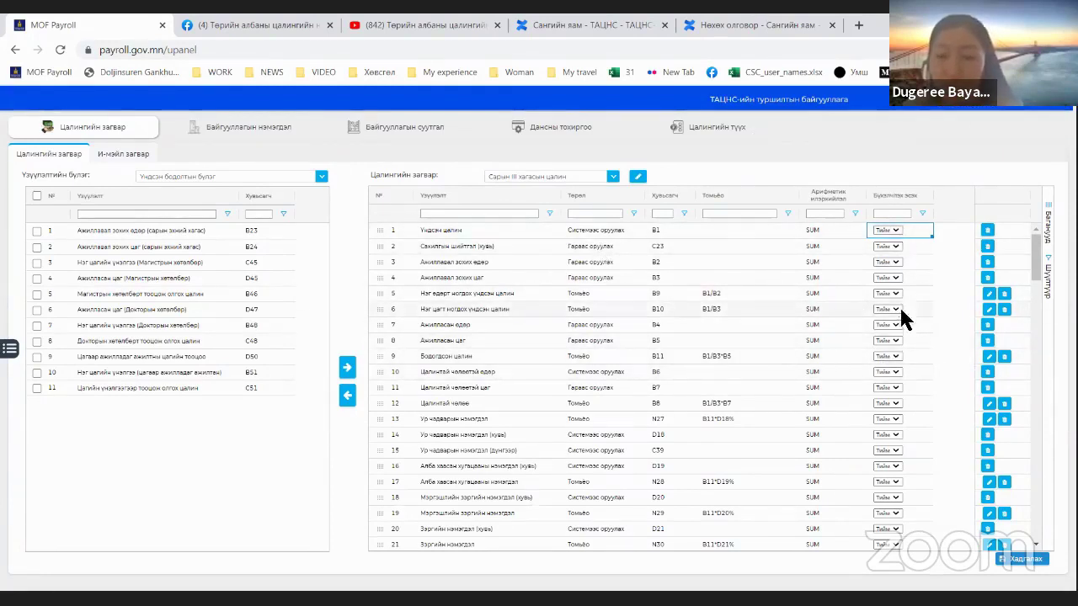
Step: Set rounding to Үгүй for the two НДШ rows, 118 and 119
scroll(906, 313, down, 15)
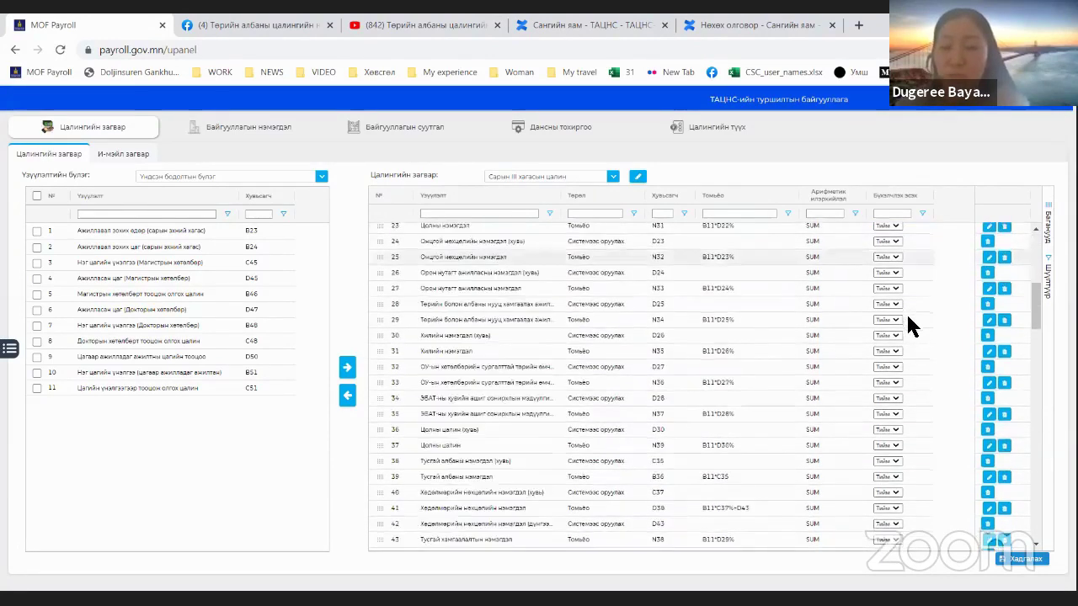
scroll(916, 366, down, 10)
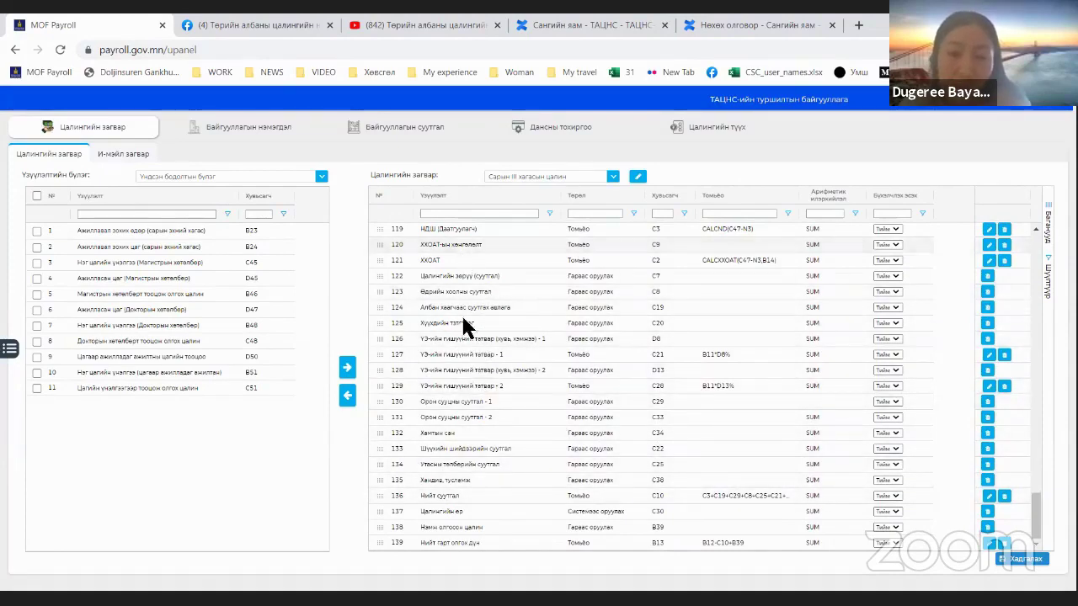
click(466, 228)
scroll(692, 361, up, 2)
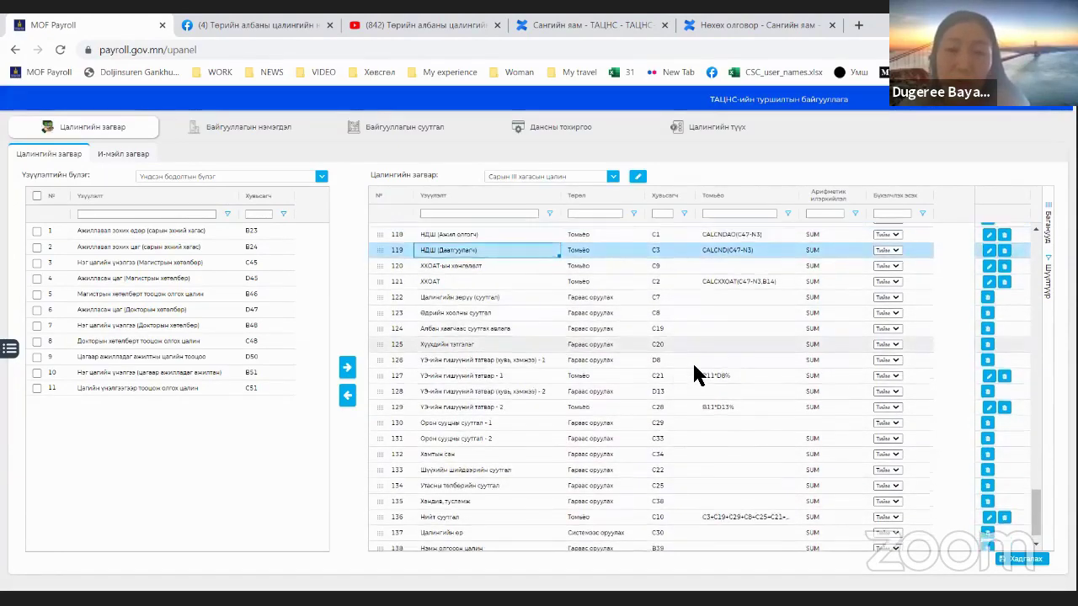
click(724, 293)
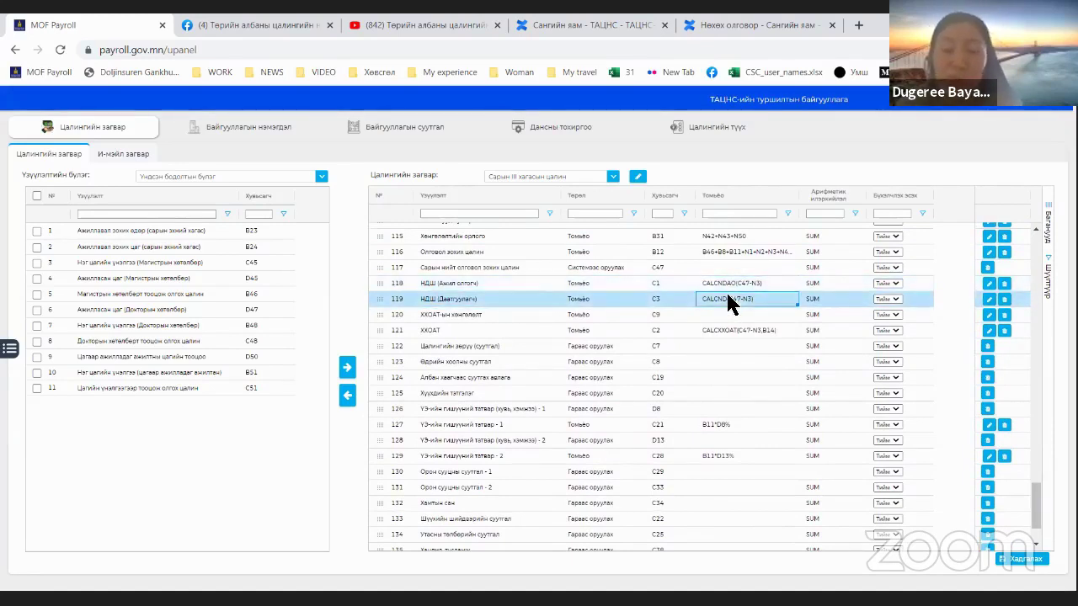
click(727, 280)
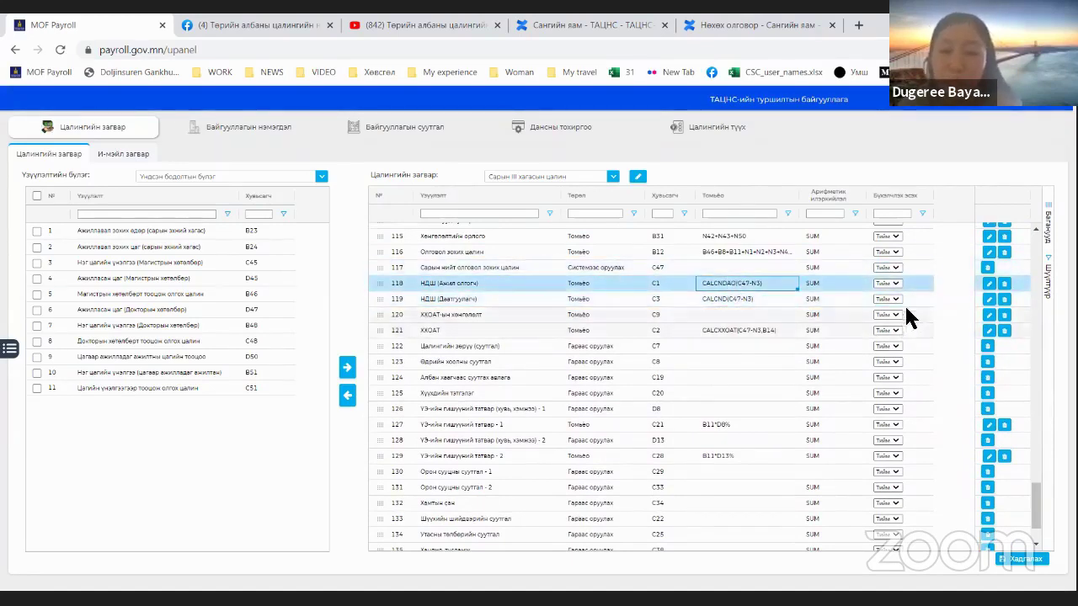
click(890, 283)
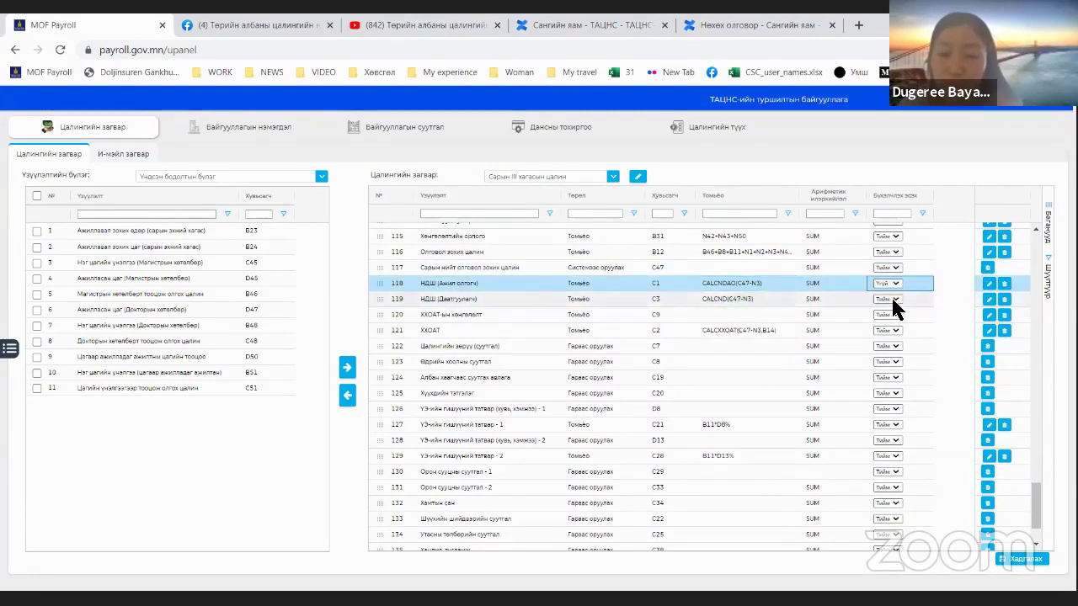
click(891, 293)
click(891, 300)
click(885, 307)
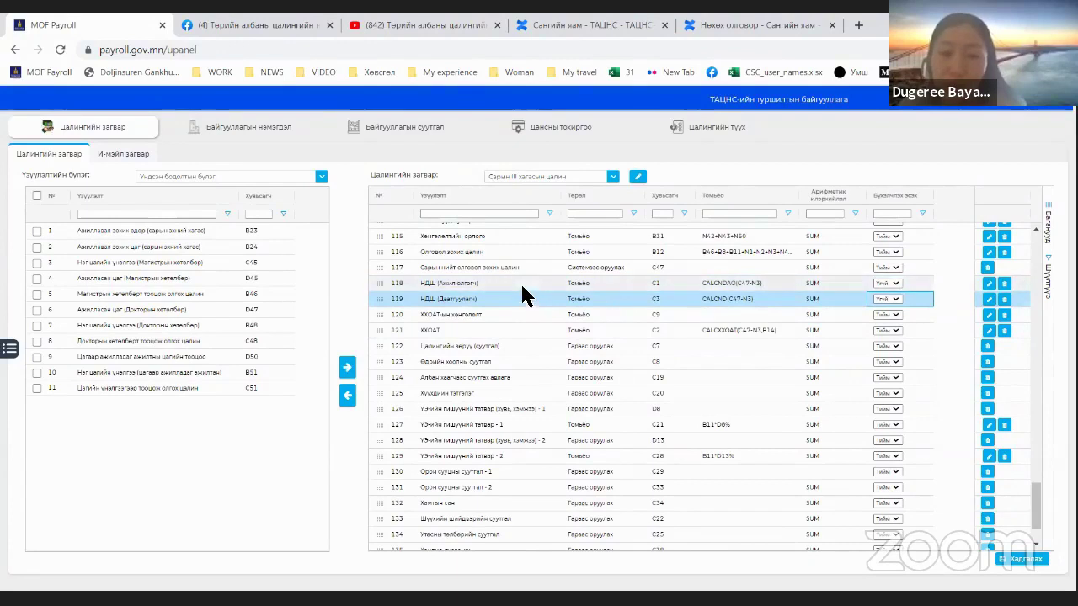
drag(522, 286, 731, 289)
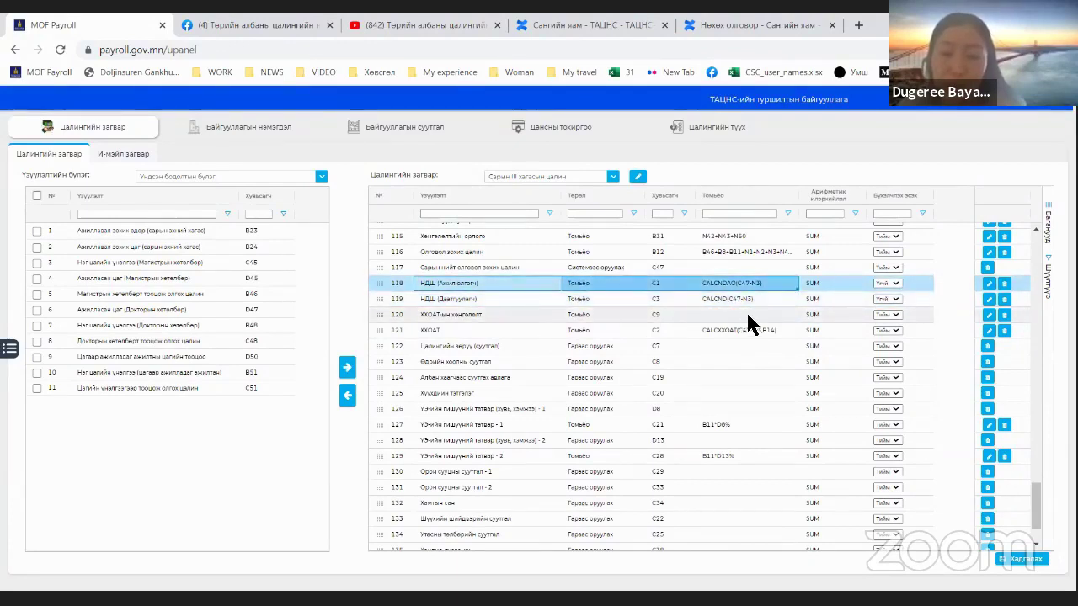
Step: Set rounding to Үгүй for Нийт гарт олгох дүн (row 139) and Нийт суутгал (row 136), then save
scroll(741, 315, down, 1)
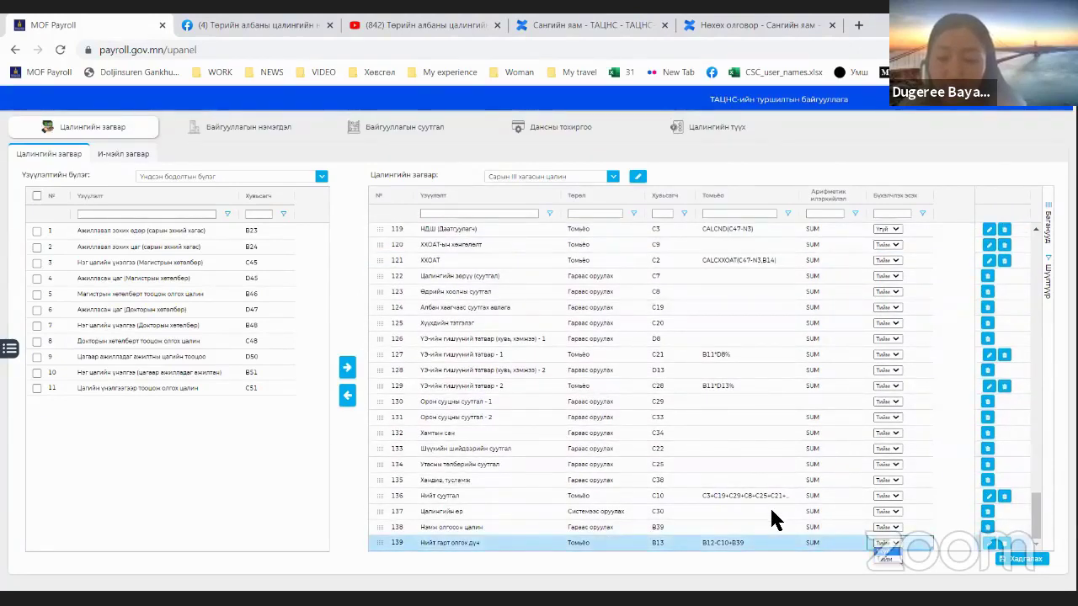
key(Down)
key(Return)
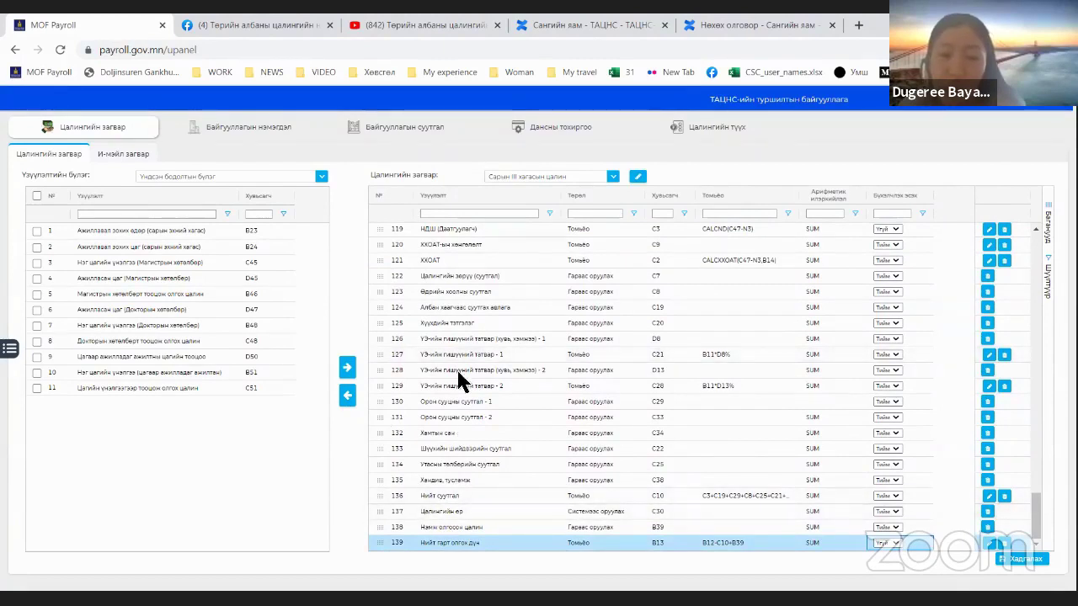
click(461, 497)
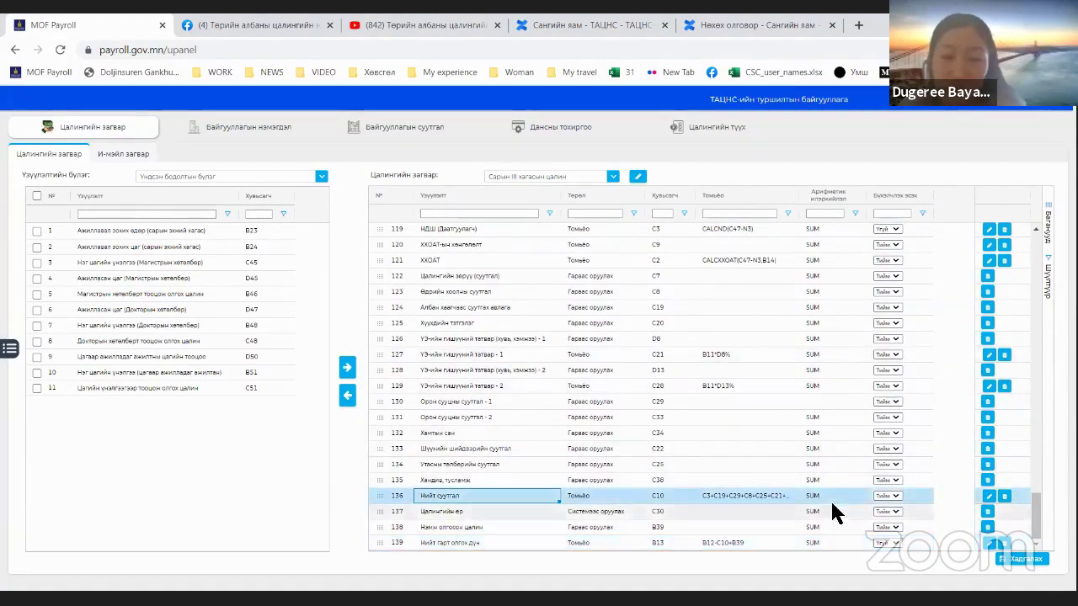
click(889, 495)
click(889, 496)
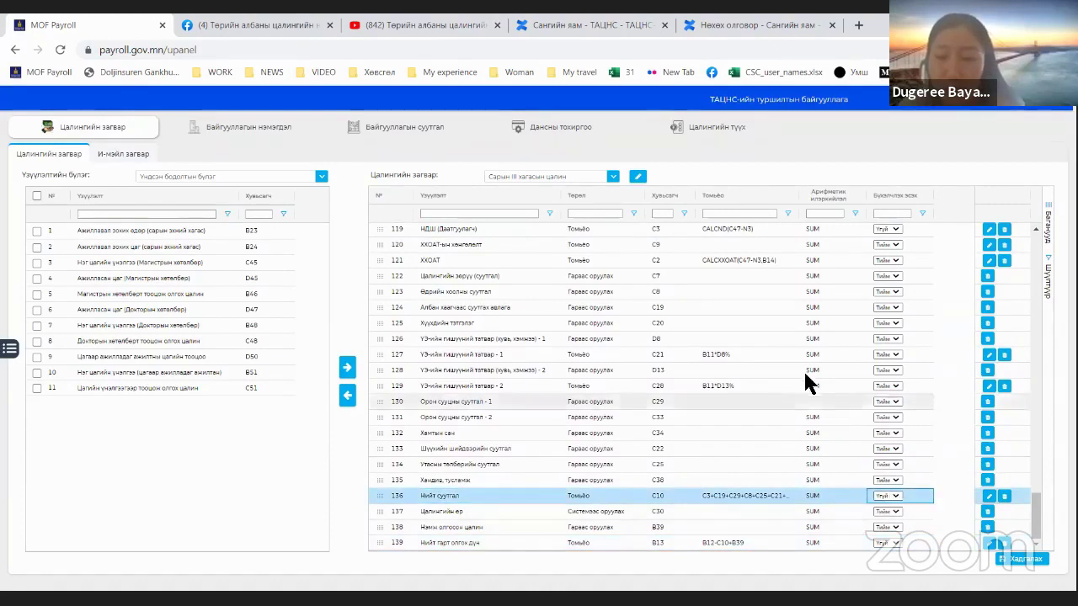
click(1009, 563)
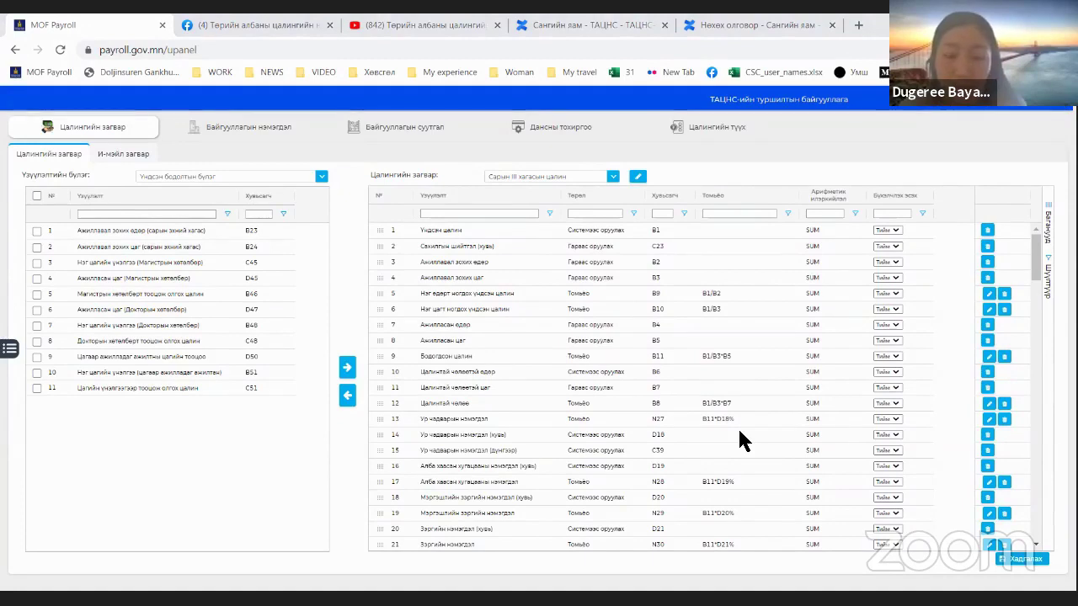
key(alt+Tab)
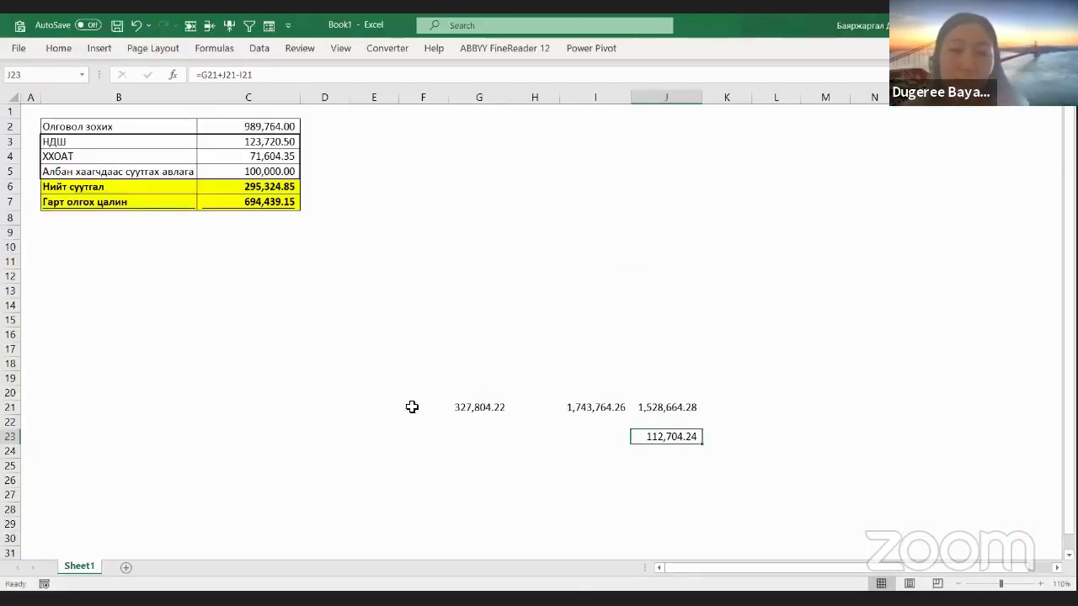
Step: Clear the stray figures in F21:K24
drag(412, 406, 739, 458)
key(BackSpace)
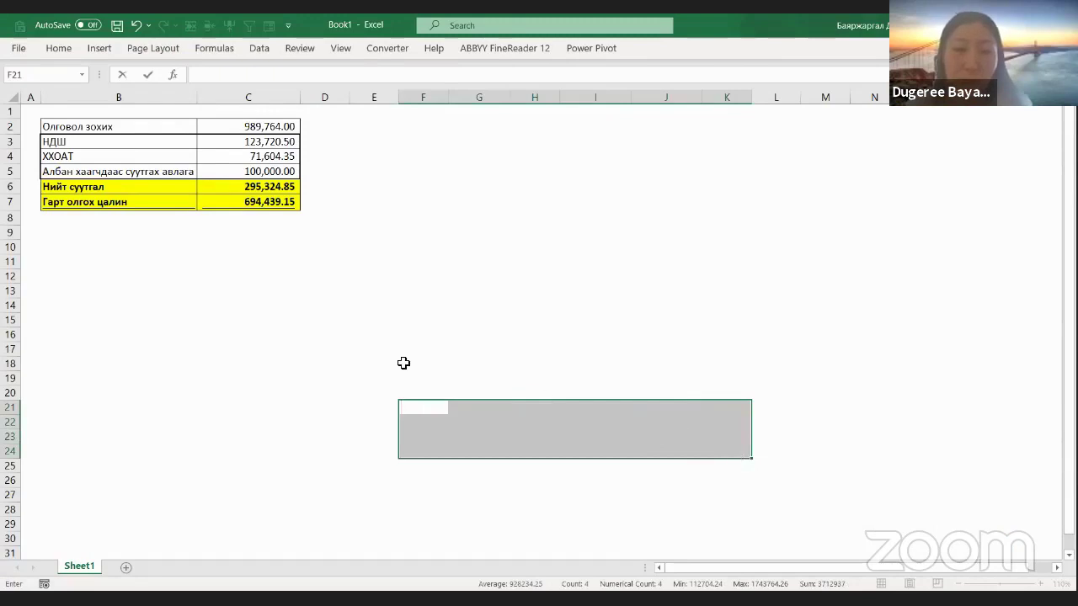
click(312, 298)
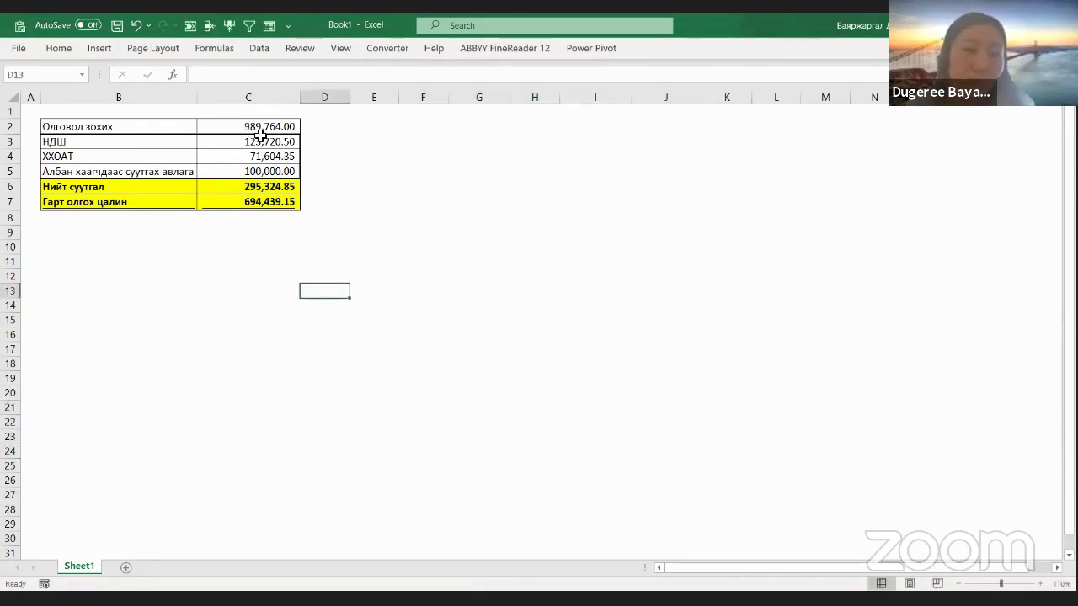
Step: Inspect the gross salary, НДШ, income tax and =SUM(C3:C5) deduction formulas in C2–C6
click(260, 131)
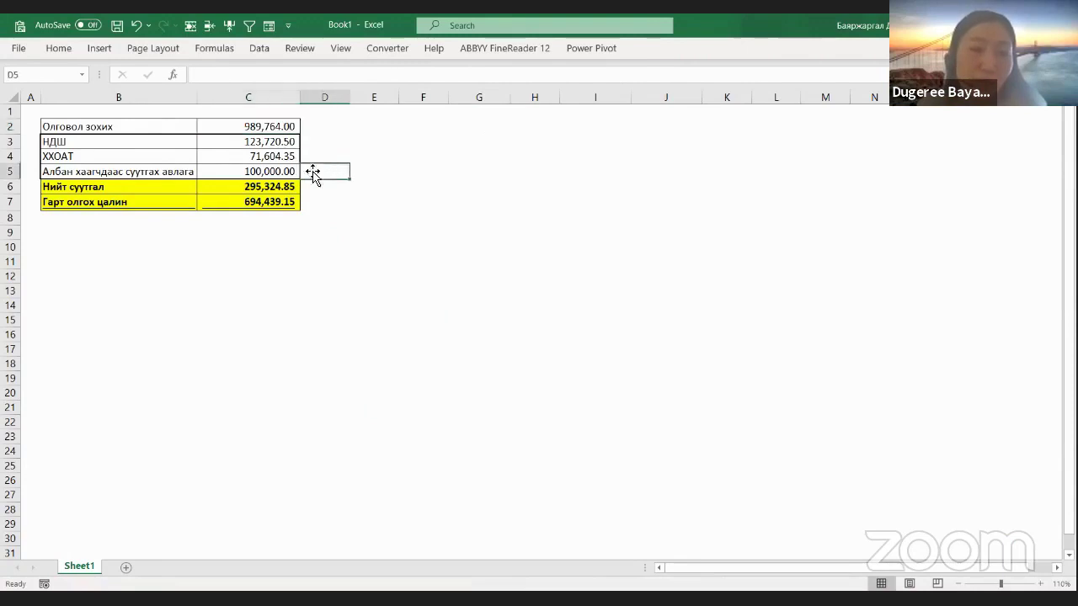
click(265, 141)
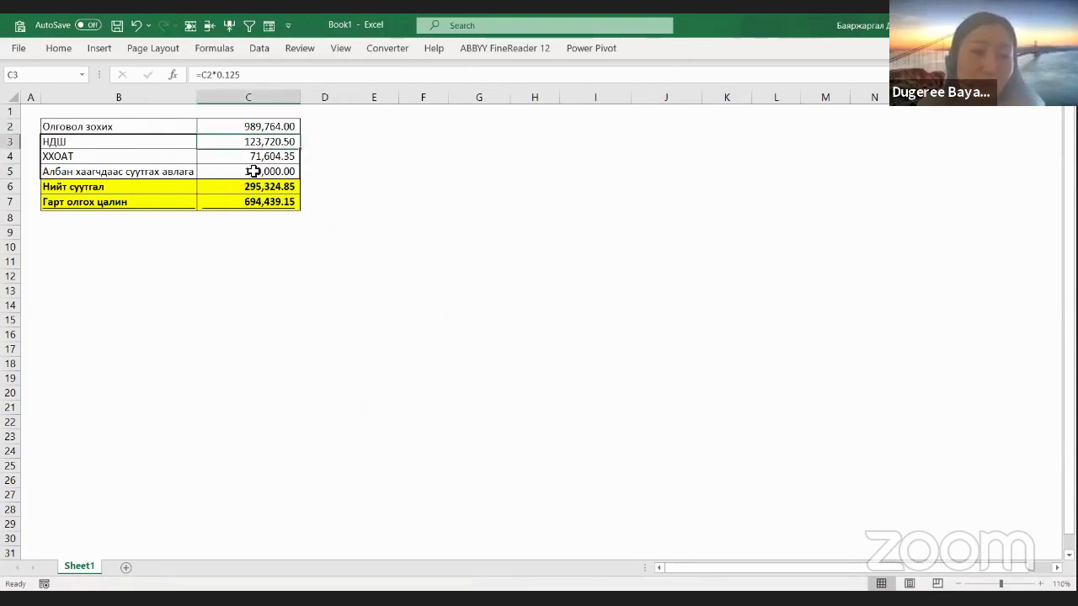
click(253, 157)
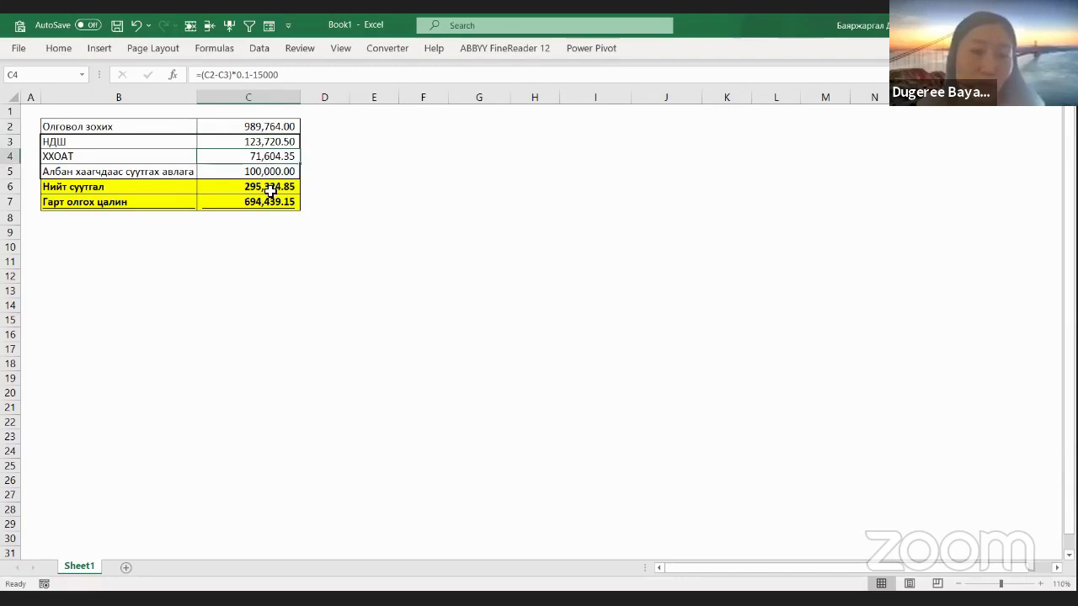
click(270, 192)
drag(265, 141, 267, 172)
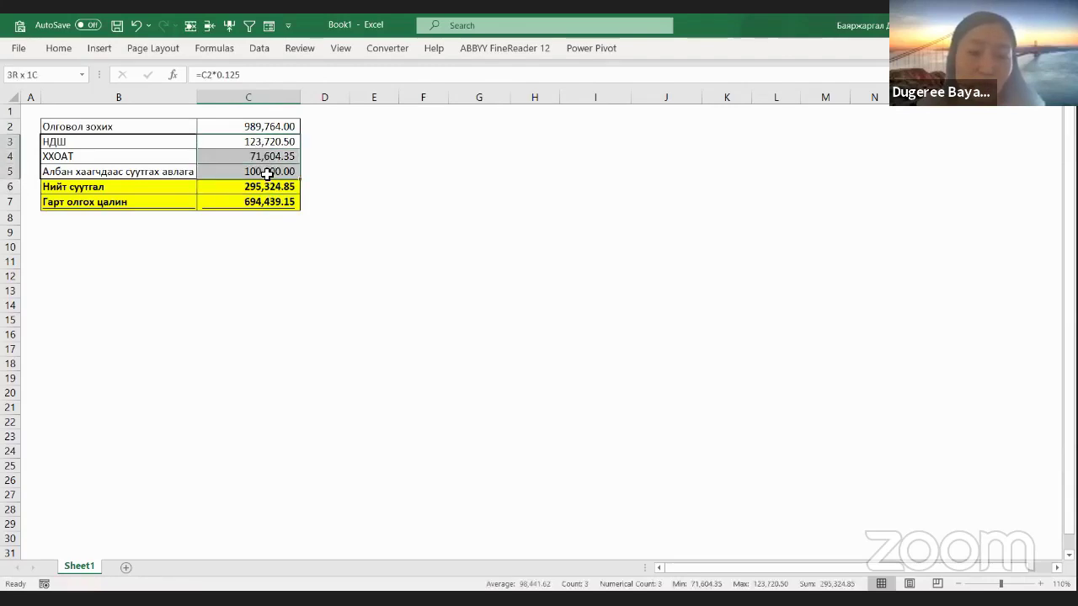
click(250, 192)
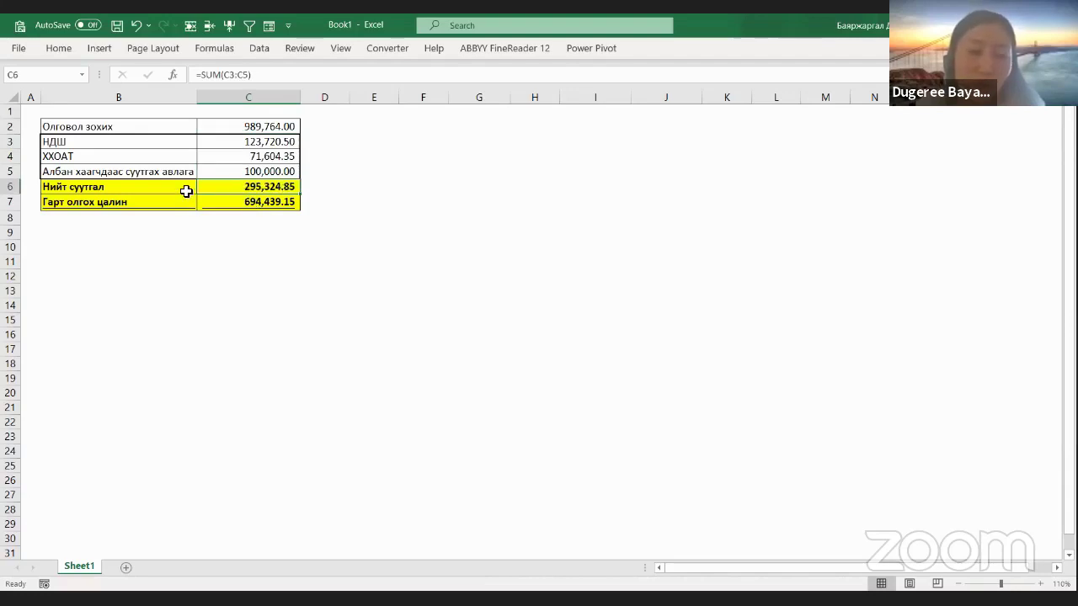
Step: Recheck the formulas, confirming net pay 694,439.15 in C7 is =C2-C6
click(258, 142)
click(271, 156)
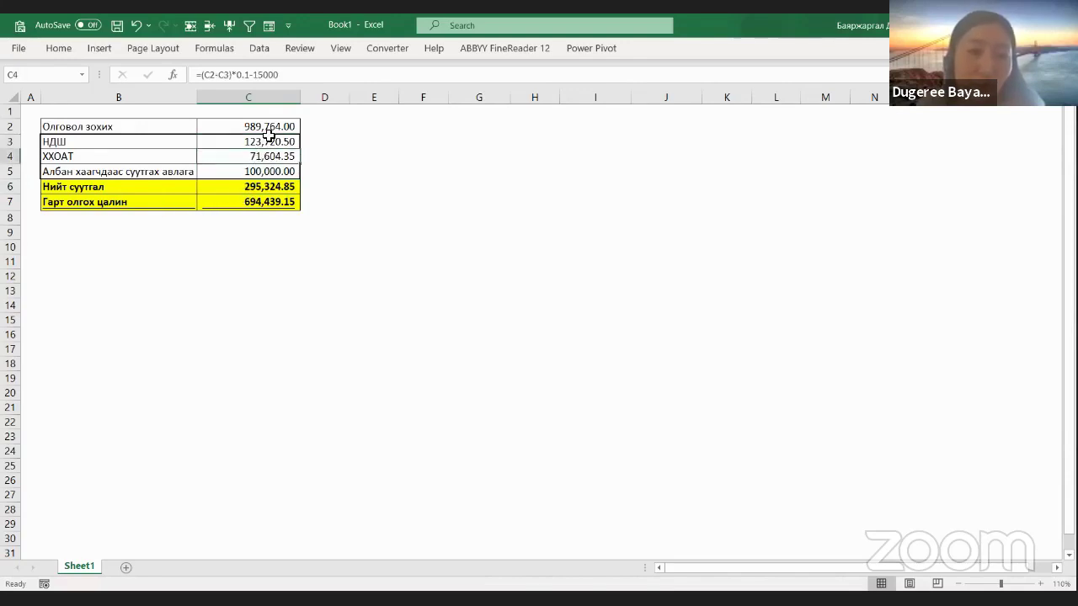
click(271, 128)
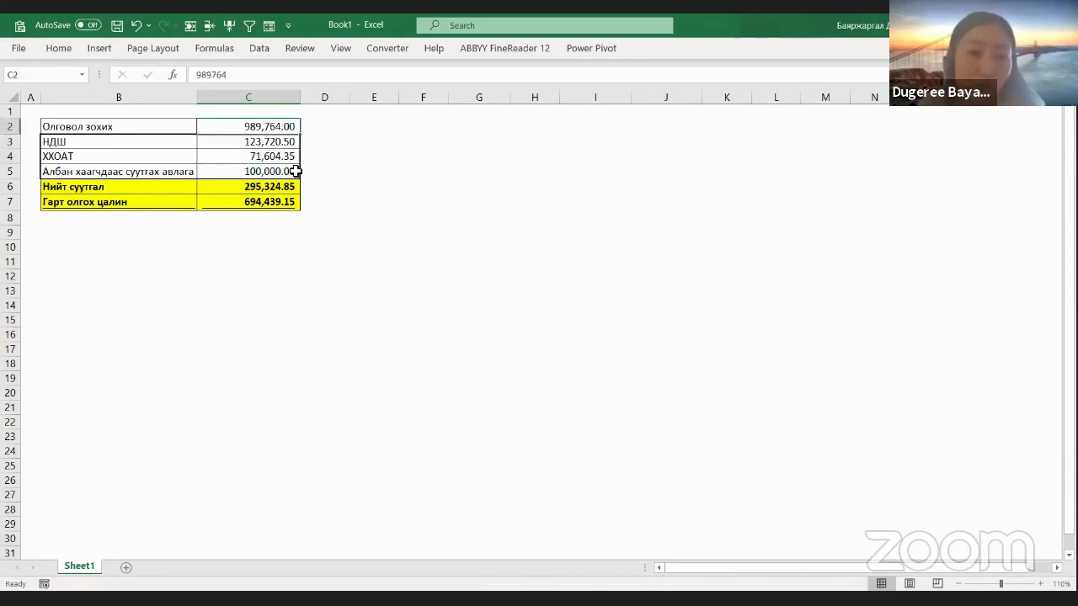
click(286, 190)
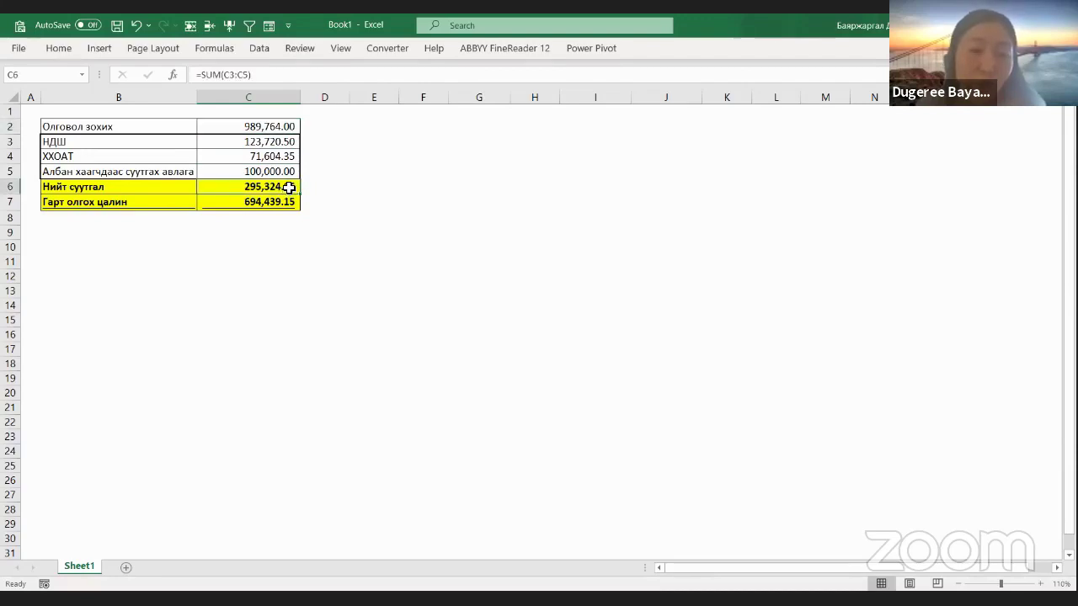
click(282, 203)
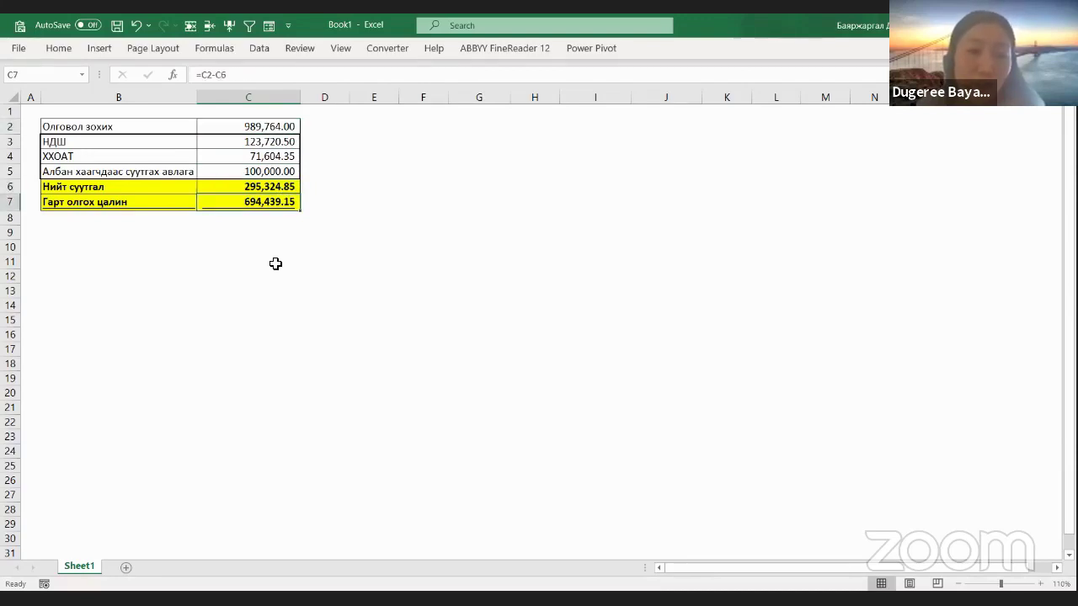
drag(180, 205, 231, 207)
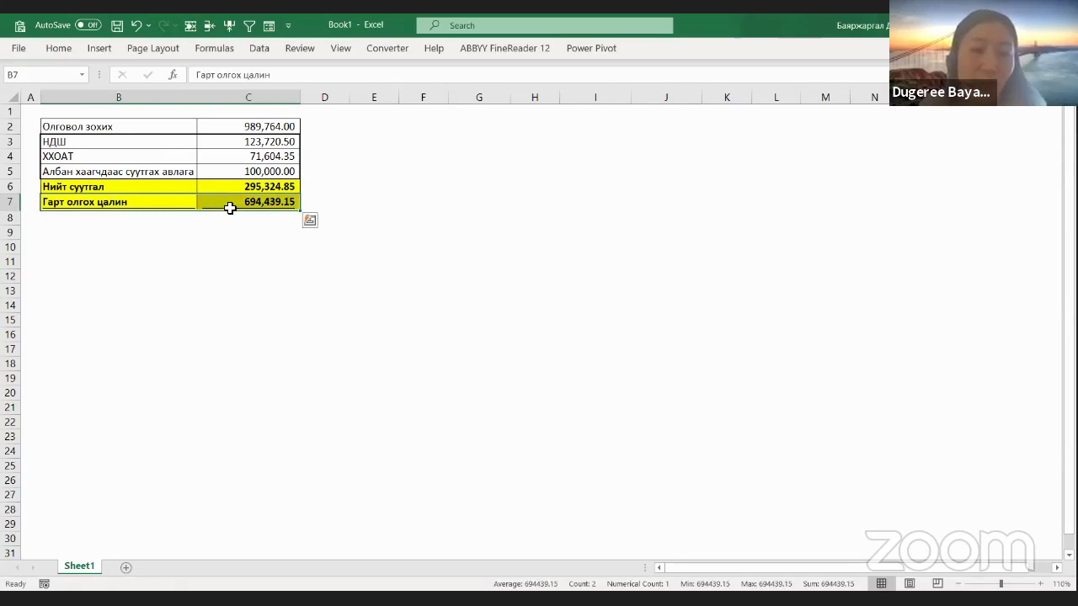
click(229, 208)
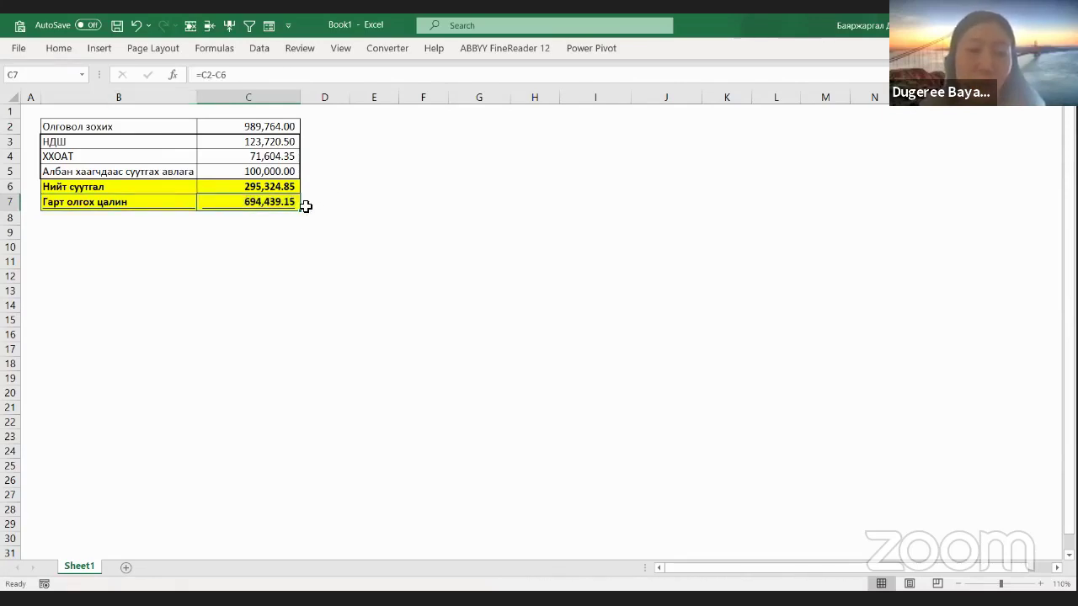
click(250, 219)
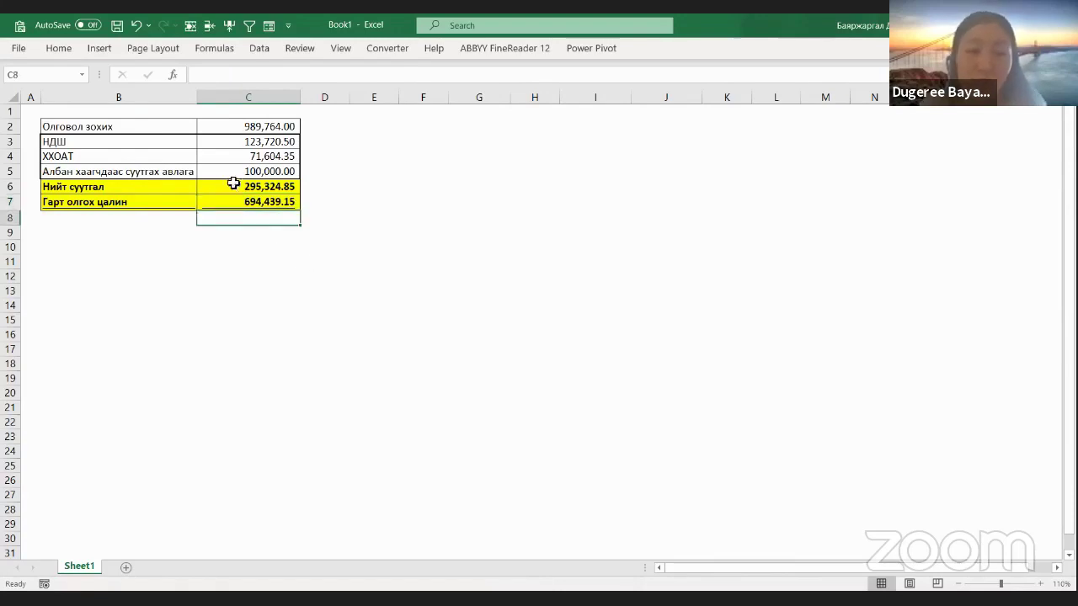
drag(291, 137, 289, 160)
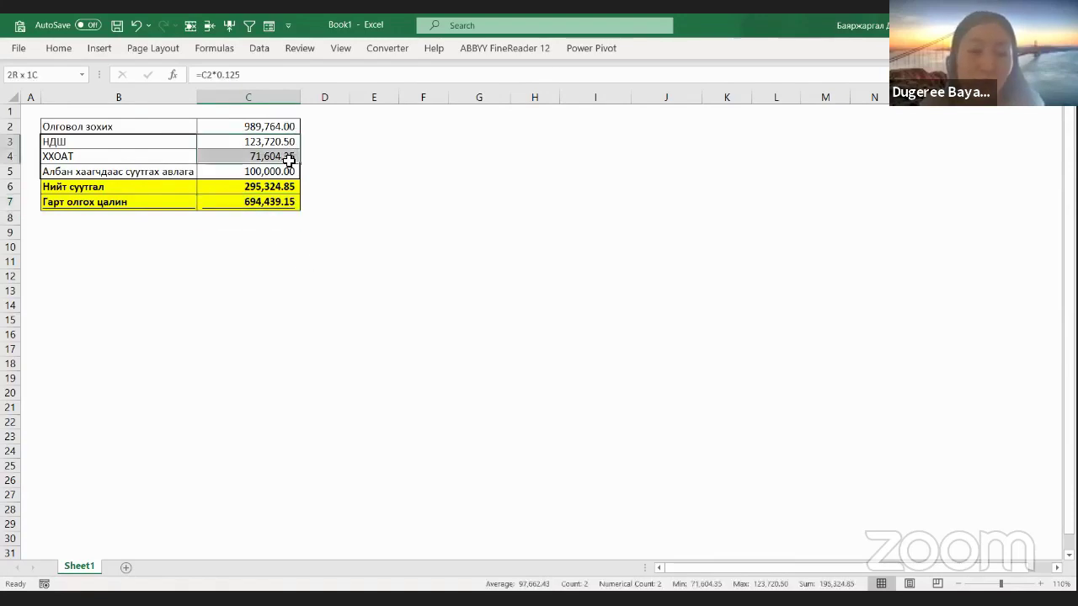
Step: Enter 694,440 in cell C8 below the take-home pay total
click(292, 221)
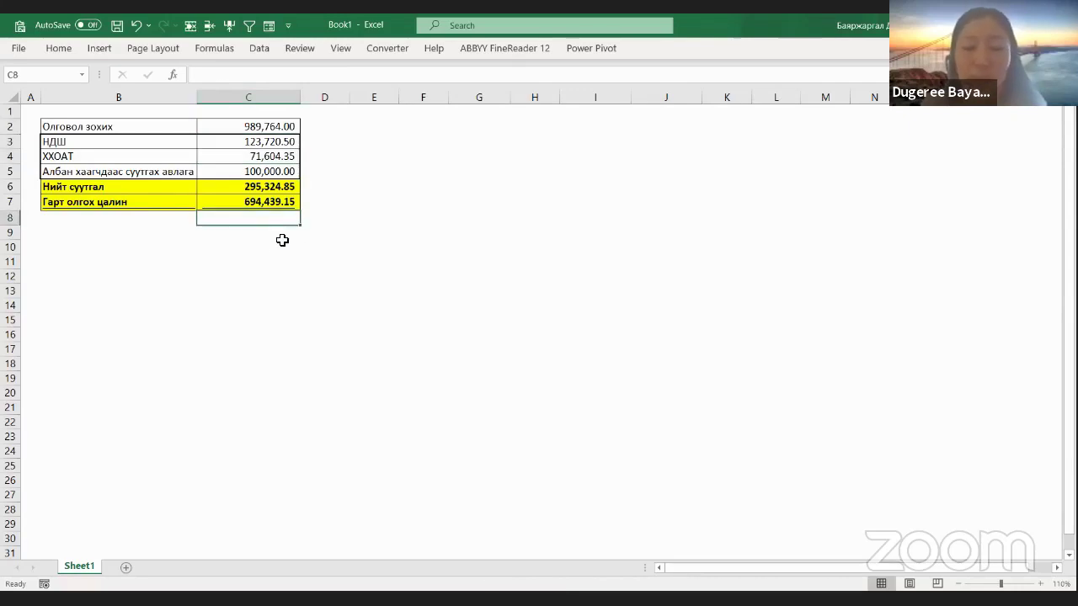
text(.%₮)
key(BackSpace)
key(BackSpace)
key(BackSpace)
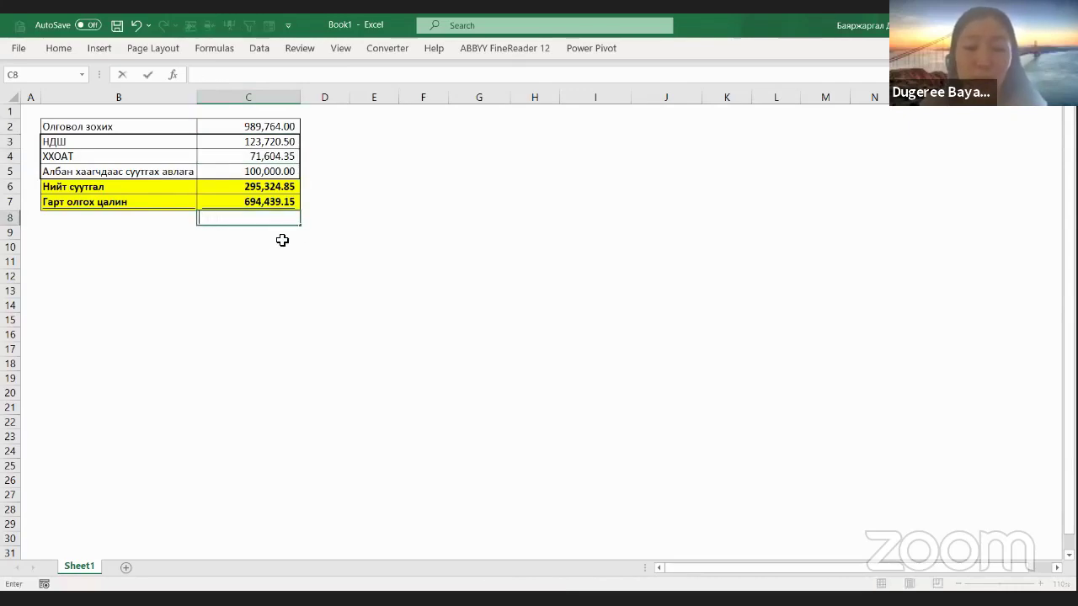
text(69)
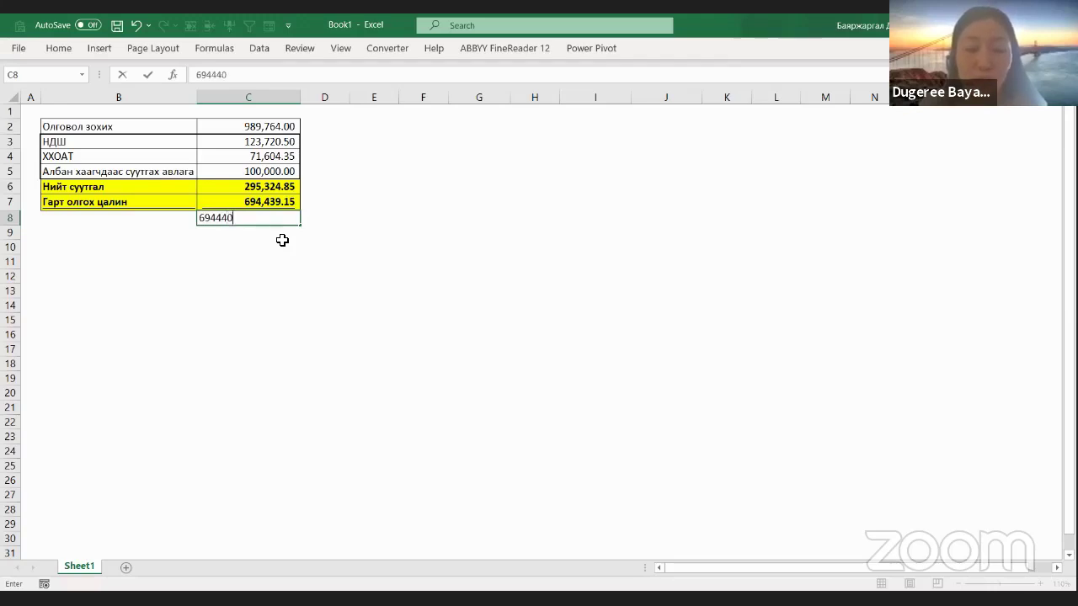
text(4,440)
key(Return)
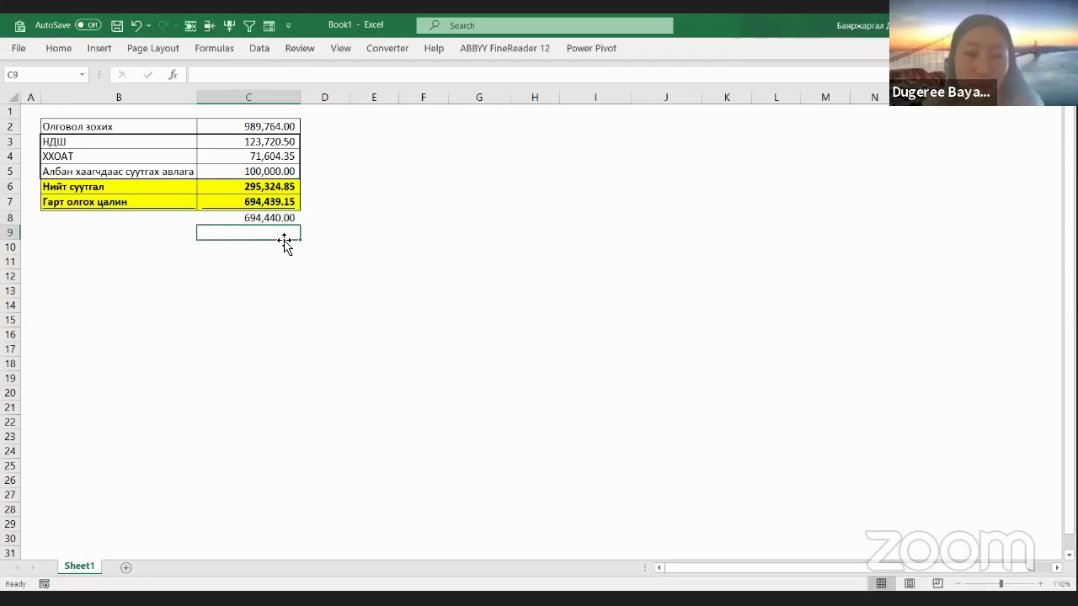
Step: Recheck C2, C6 and C7, then return to the payroll template page
click(286, 127)
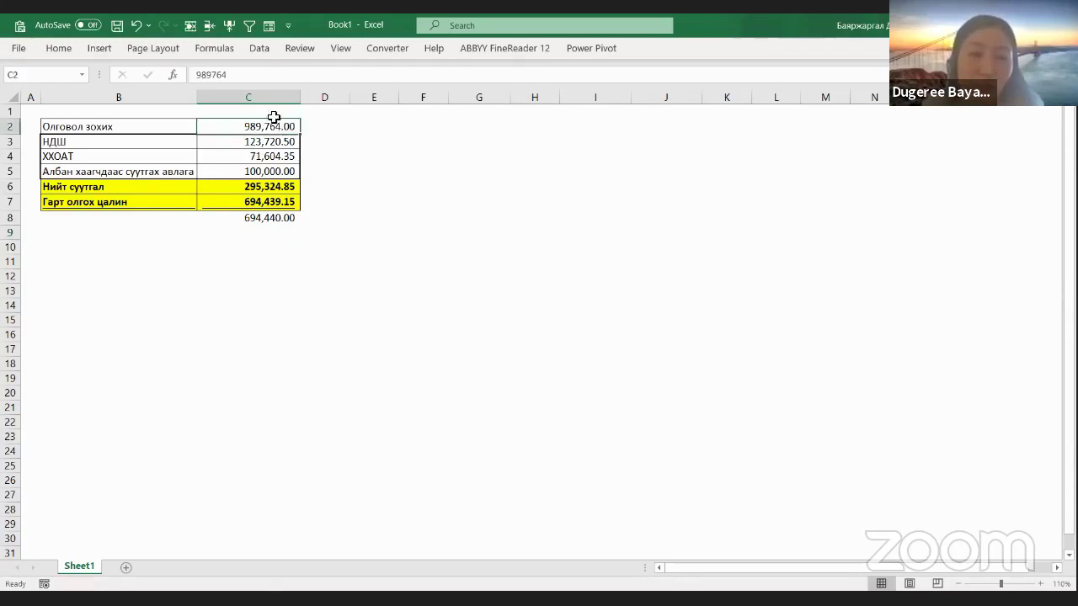
click(281, 187)
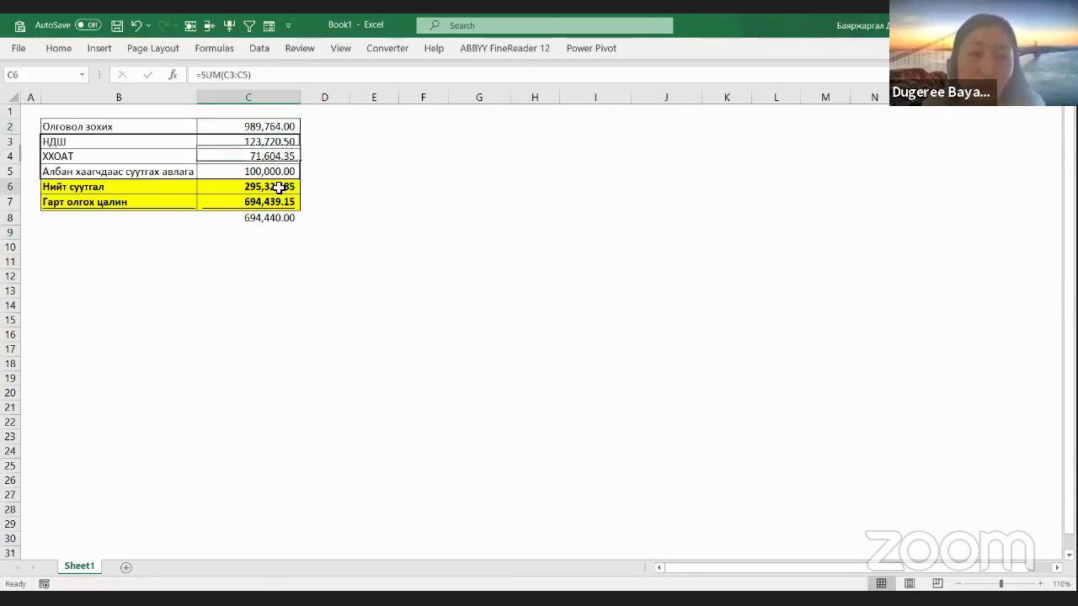
click(285, 204)
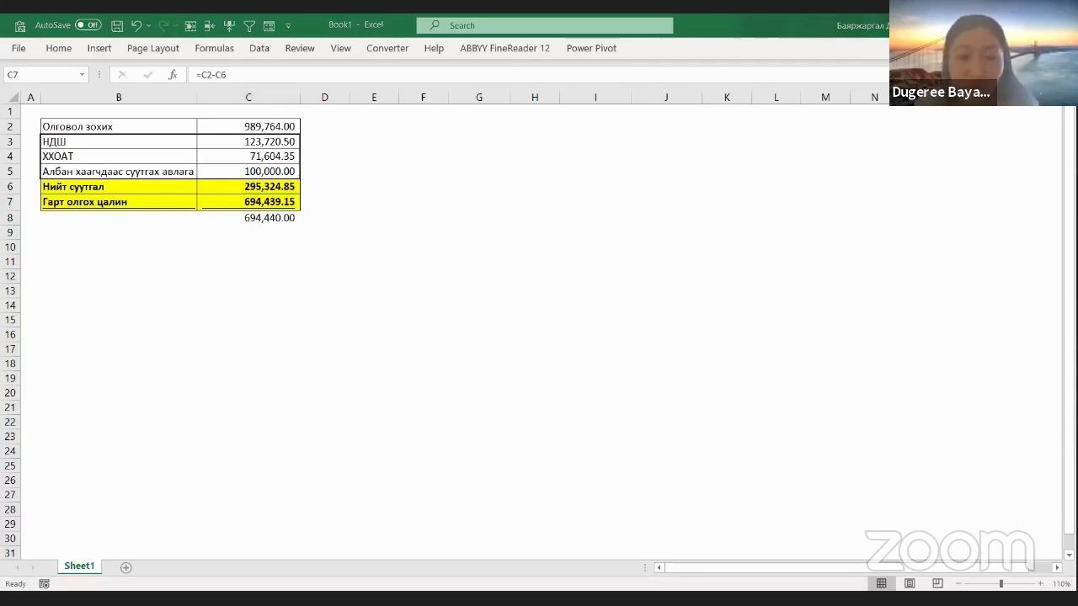
key(alt+Tab)
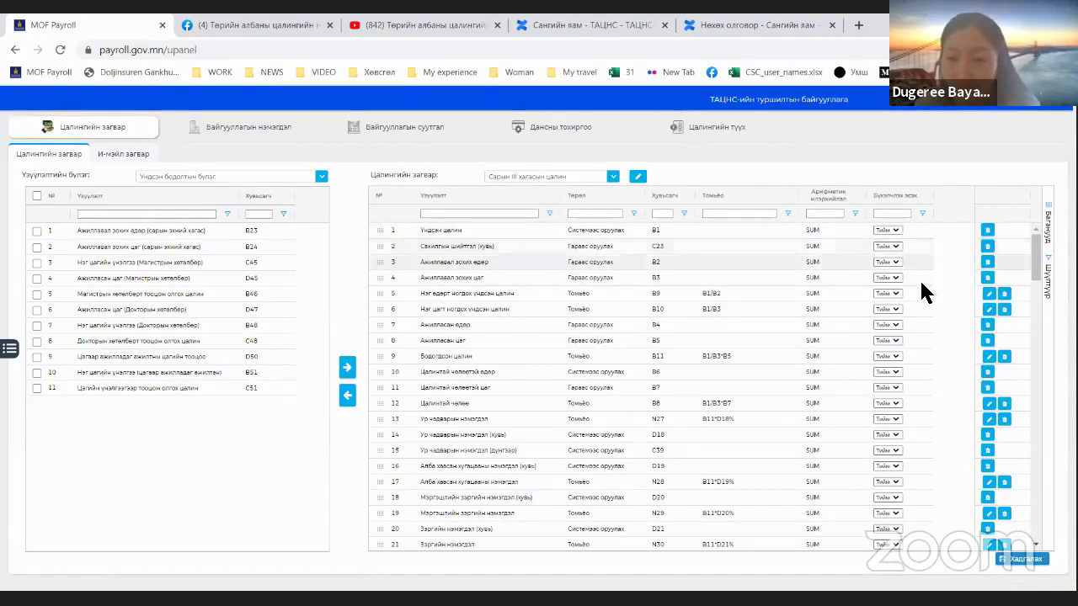
scroll(918, 277, down, 8)
scroll(918, 417, down, 20)
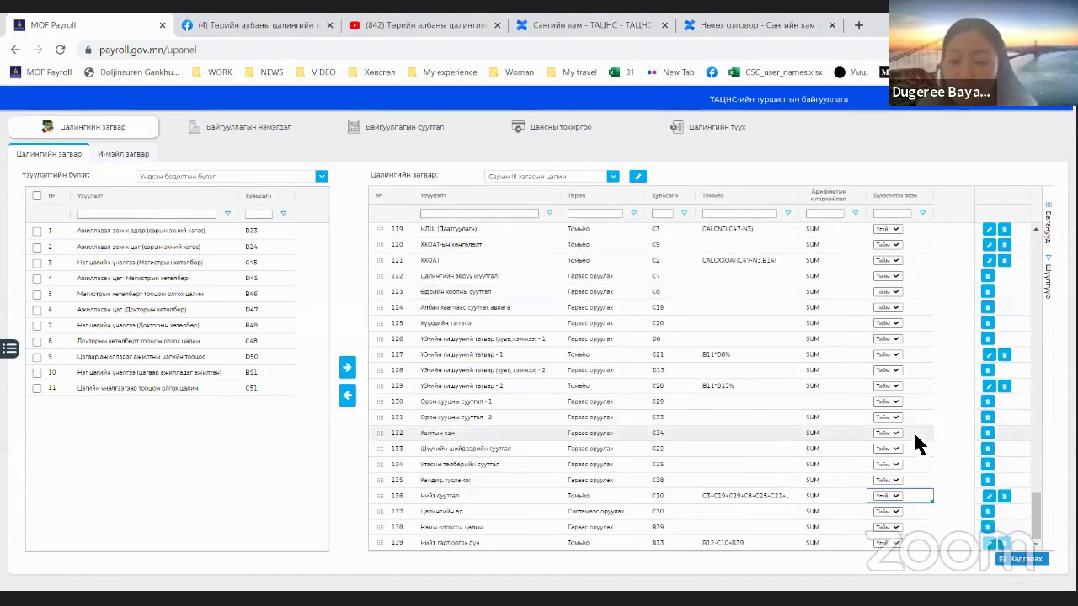
click(832, 542)
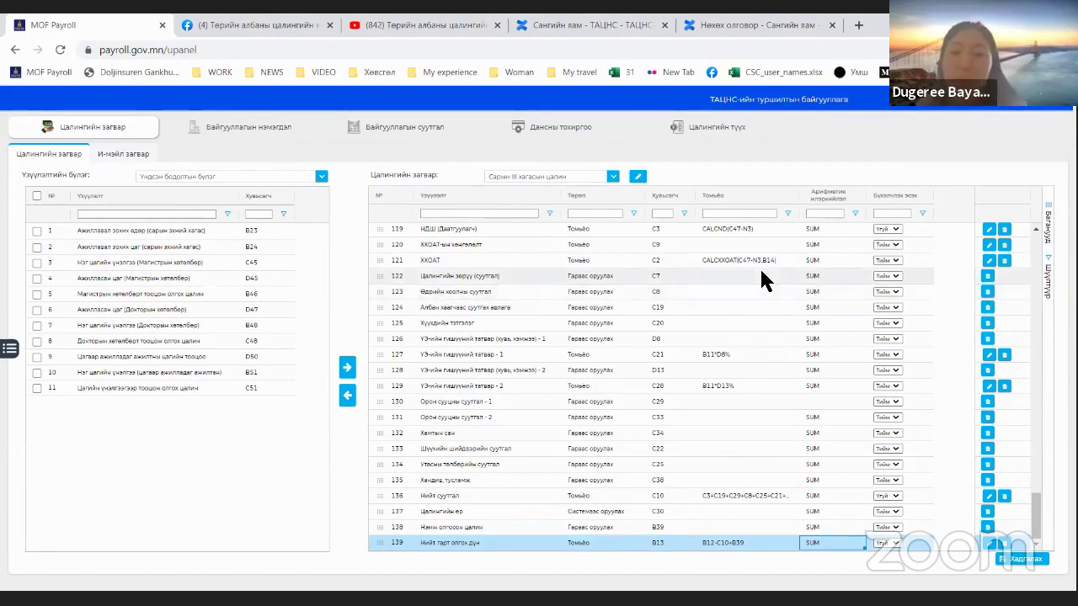
scroll(611, 308, up, 10)
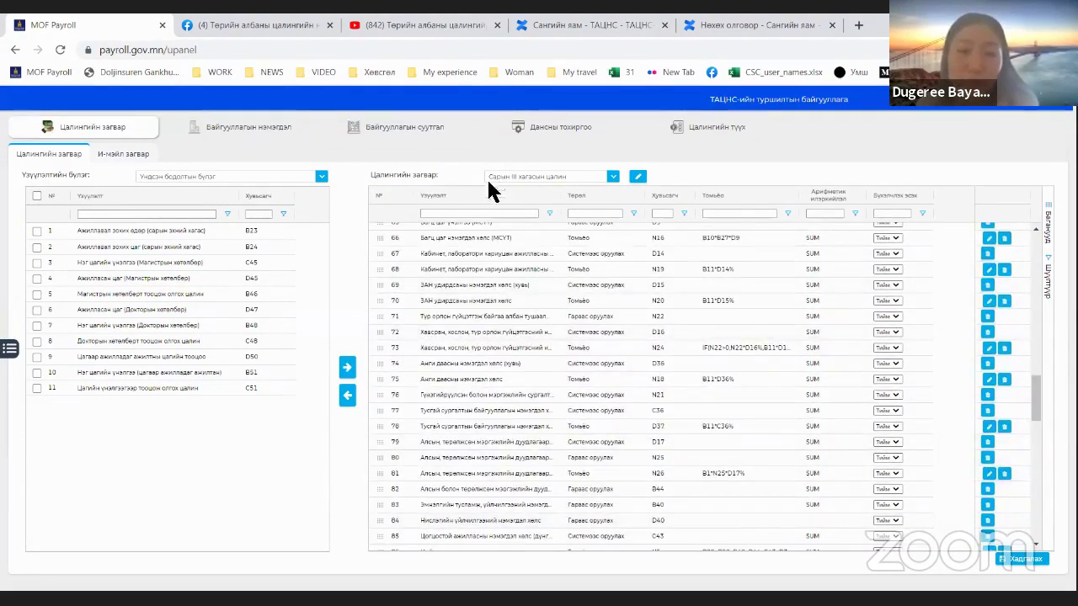
click(413, 25)
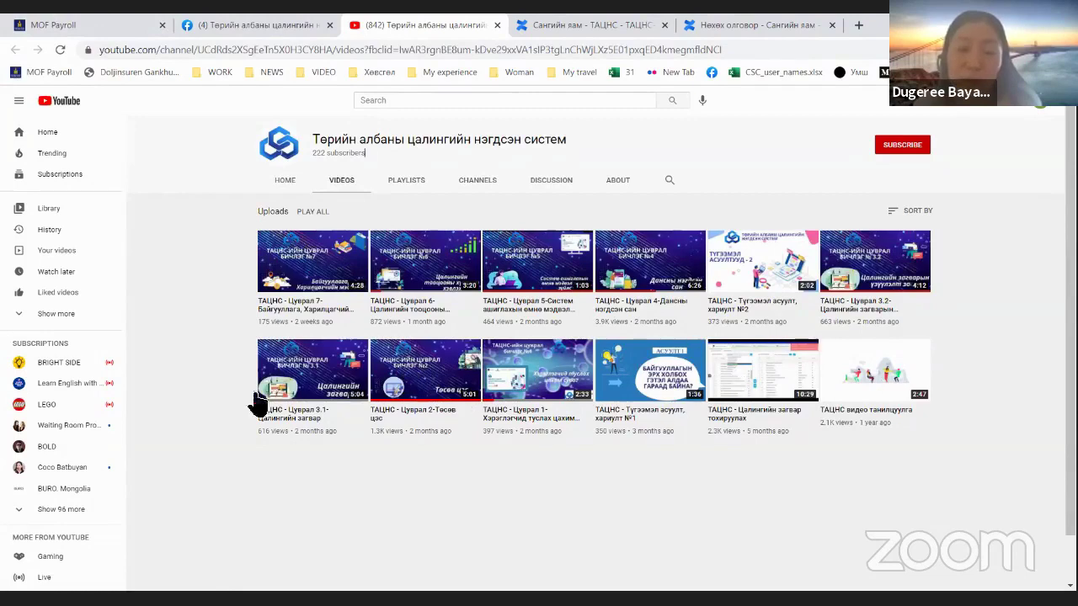
click(150, 33)
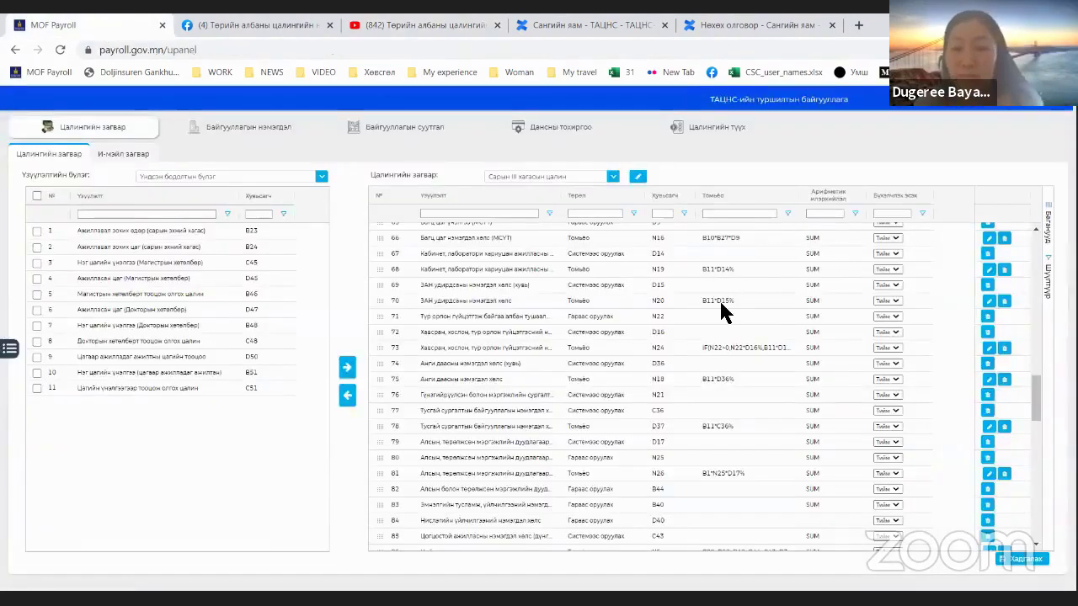
Step: Load the Урьдчилгаа цалин template's eight indicators and open the main navigation menu
click(614, 179)
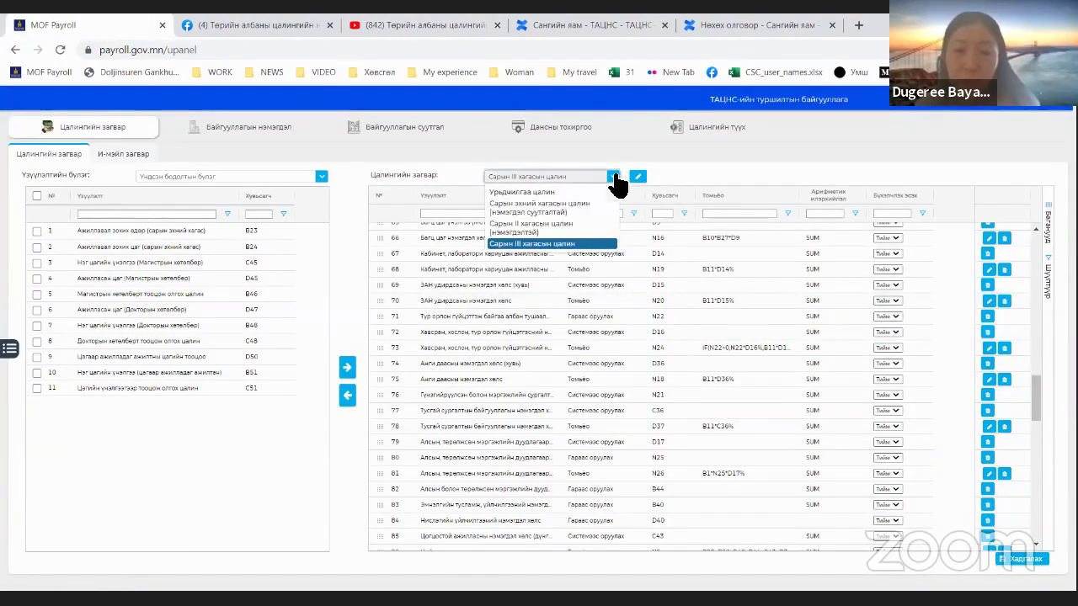
click(526, 226)
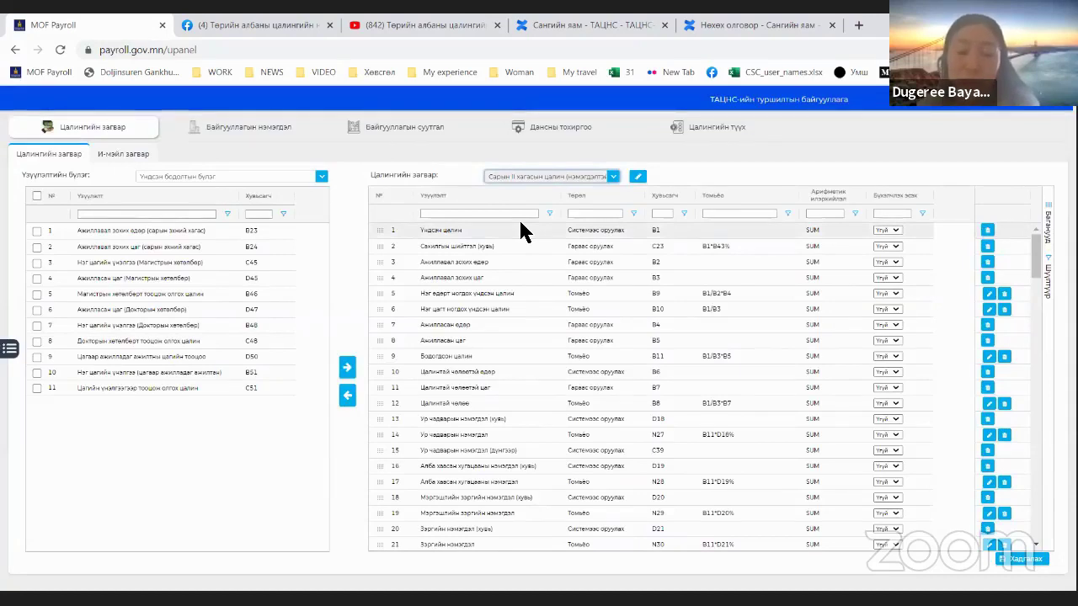
click(572, 178)
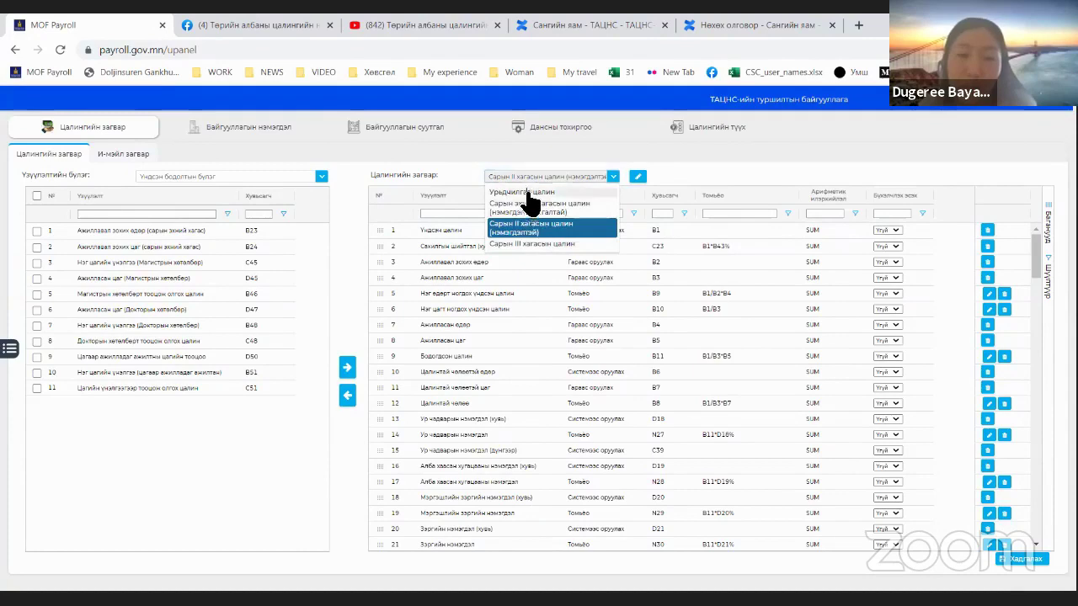
click(528, 193)
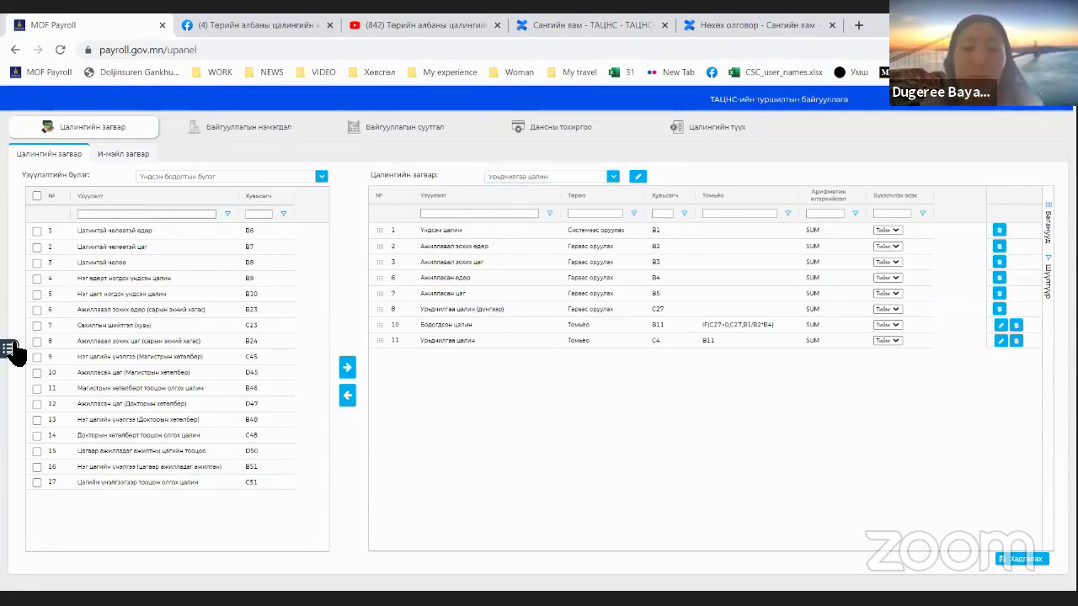
click(8, 349)
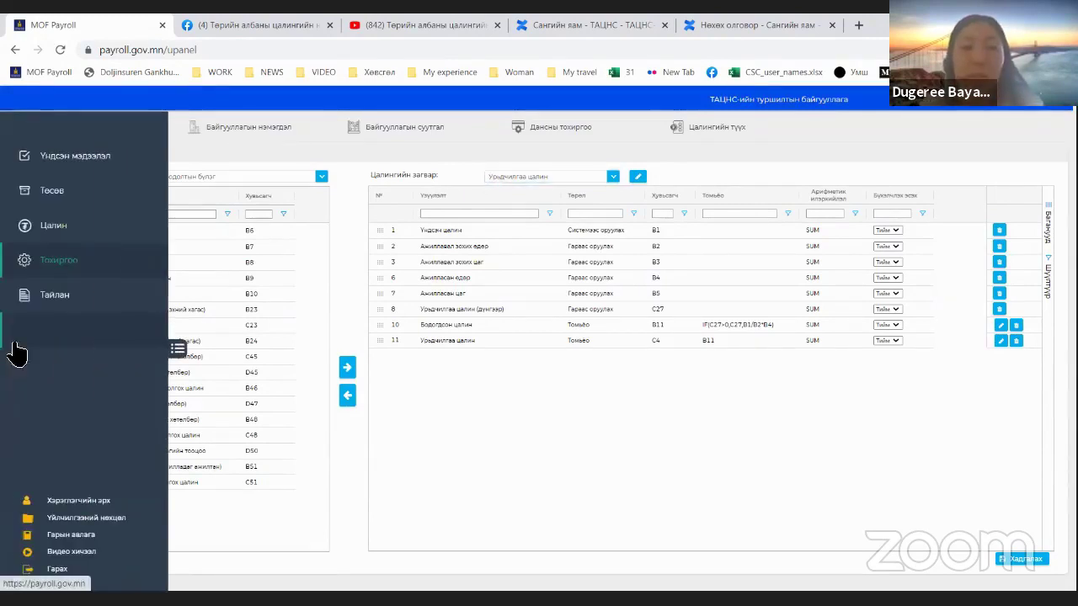
Step: Open the salary calculations list and start a new calculation for 2021 month 2
click(48, 238)
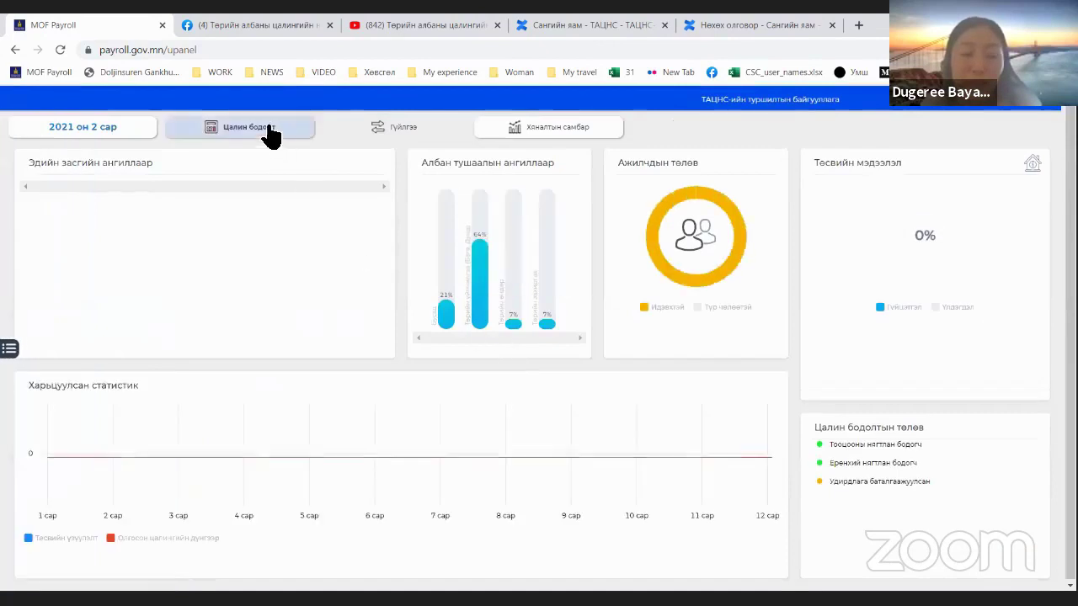
click(267, 131)
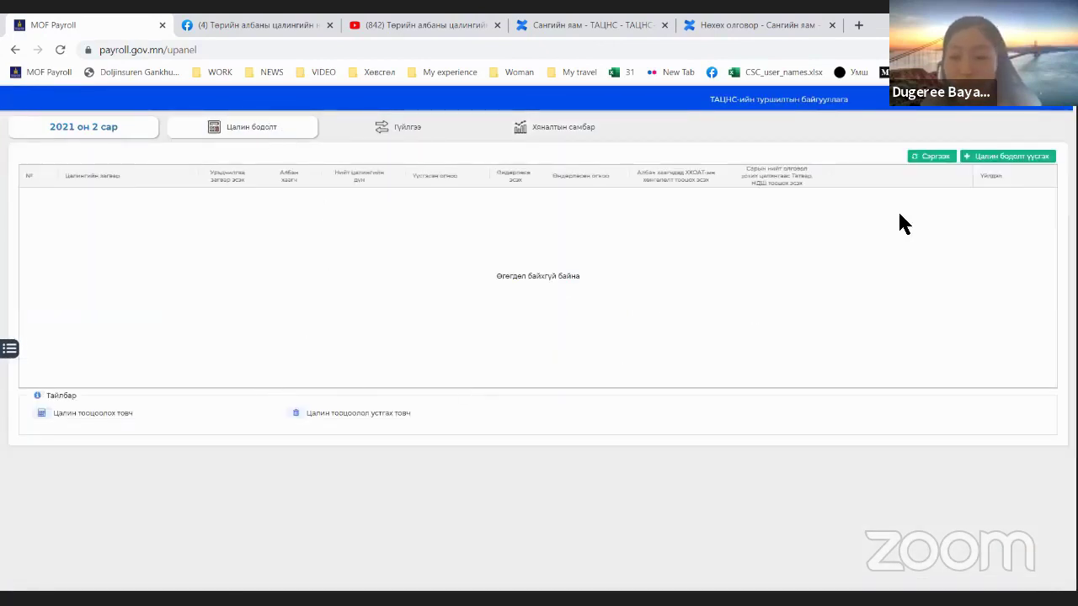
click(1007, 156)
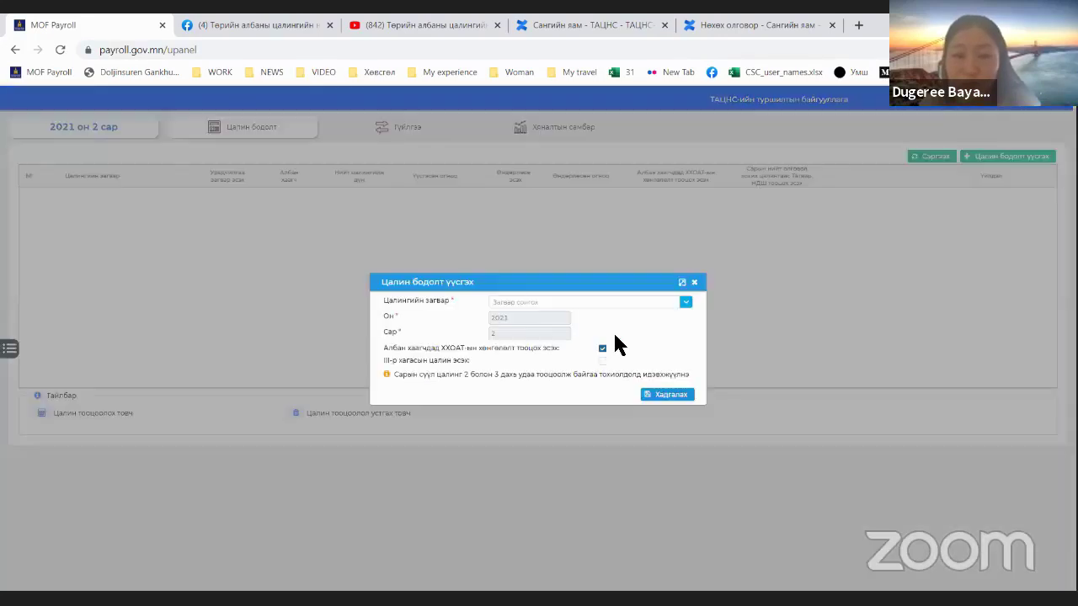
Step: Save a 2021 month 2 Урьдчилгаа цалин calculation and open its employee sheet
click(686, 303)
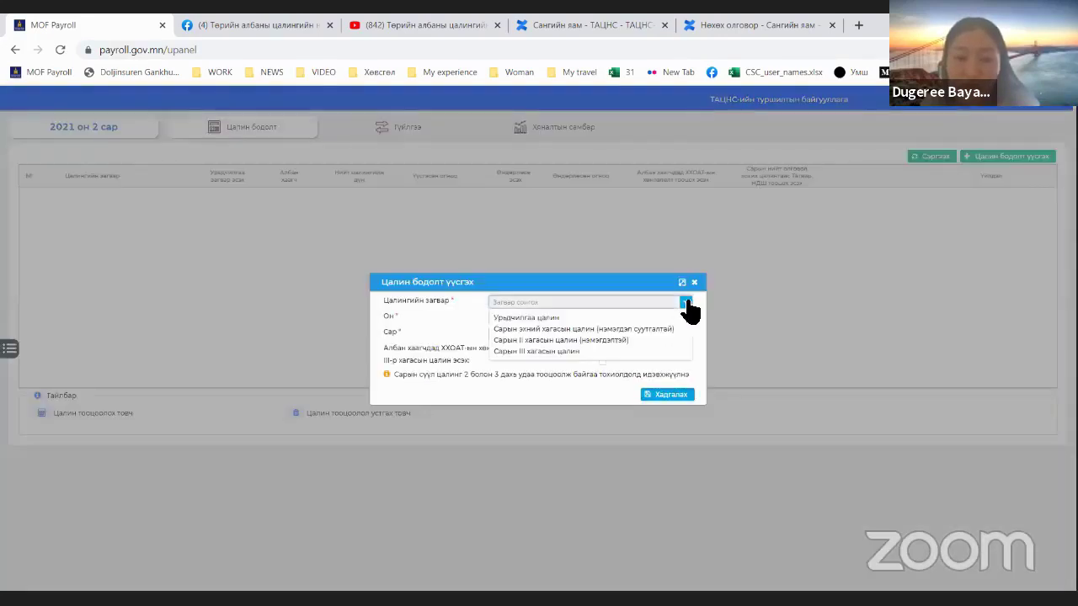
click(551, 318)
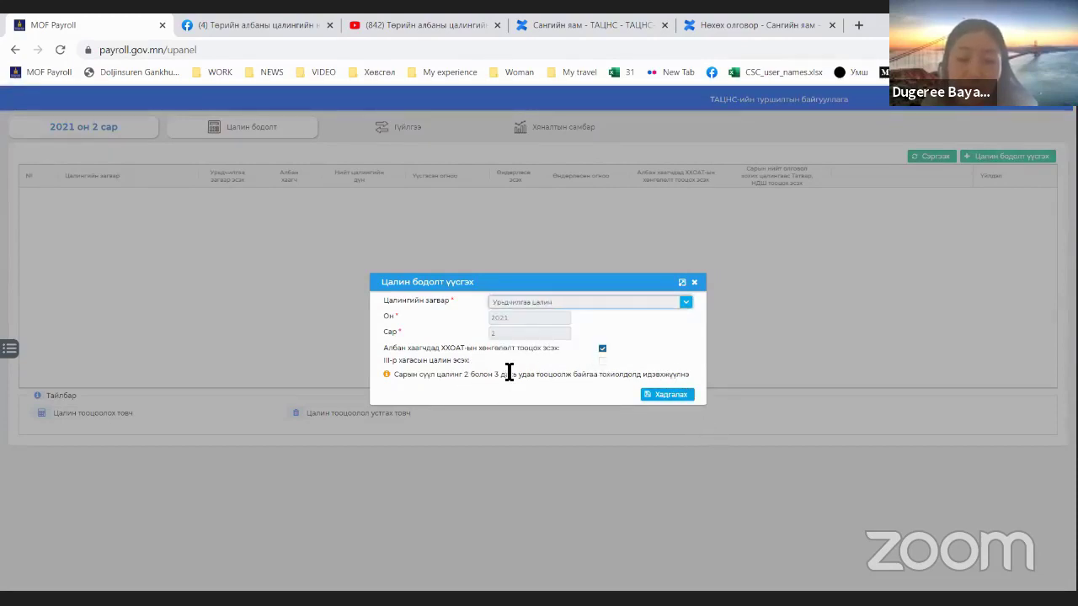
drag(439, 361, 506, 368)
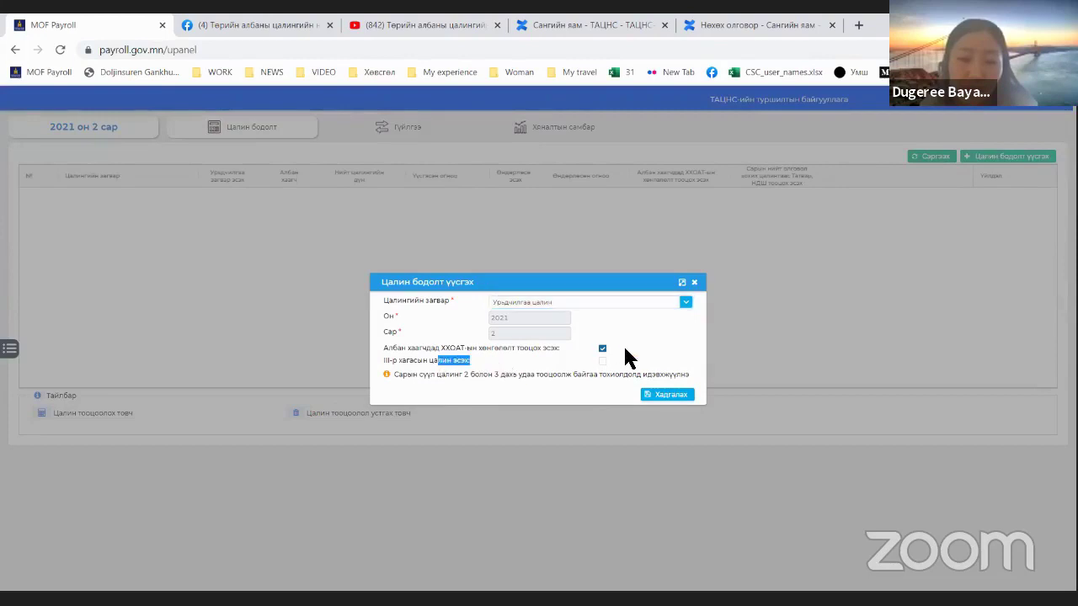
click(500, 379)
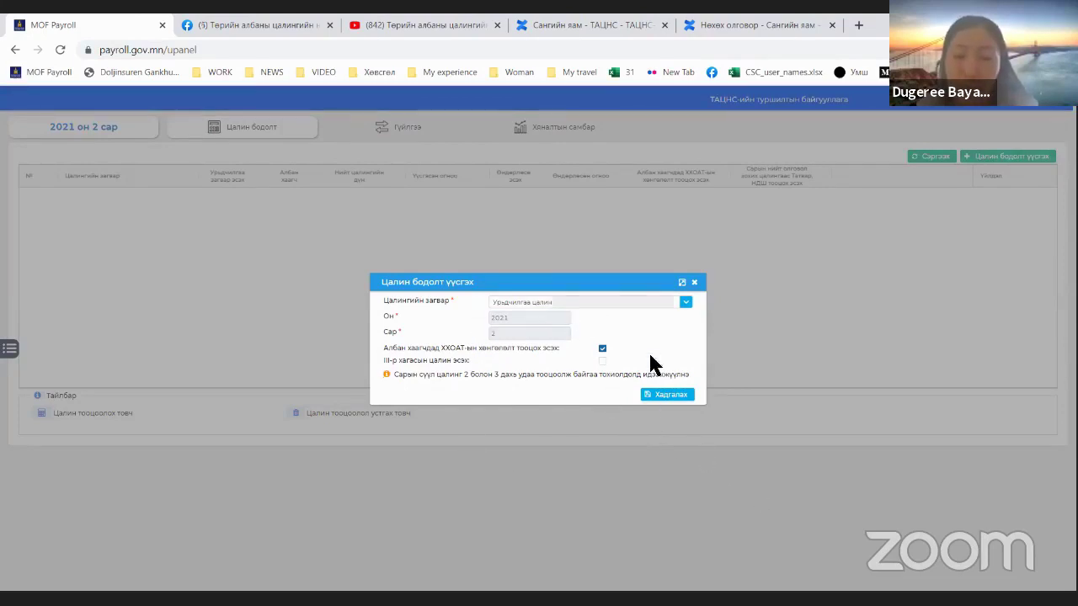
click(666, 401)
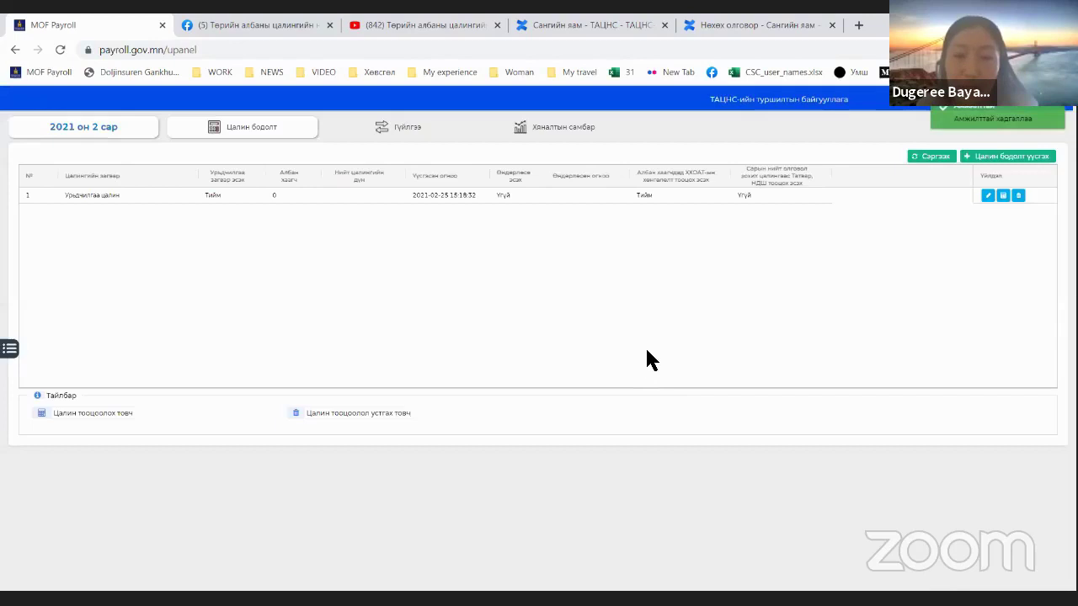
click(681, 194)
click(1003, 196)
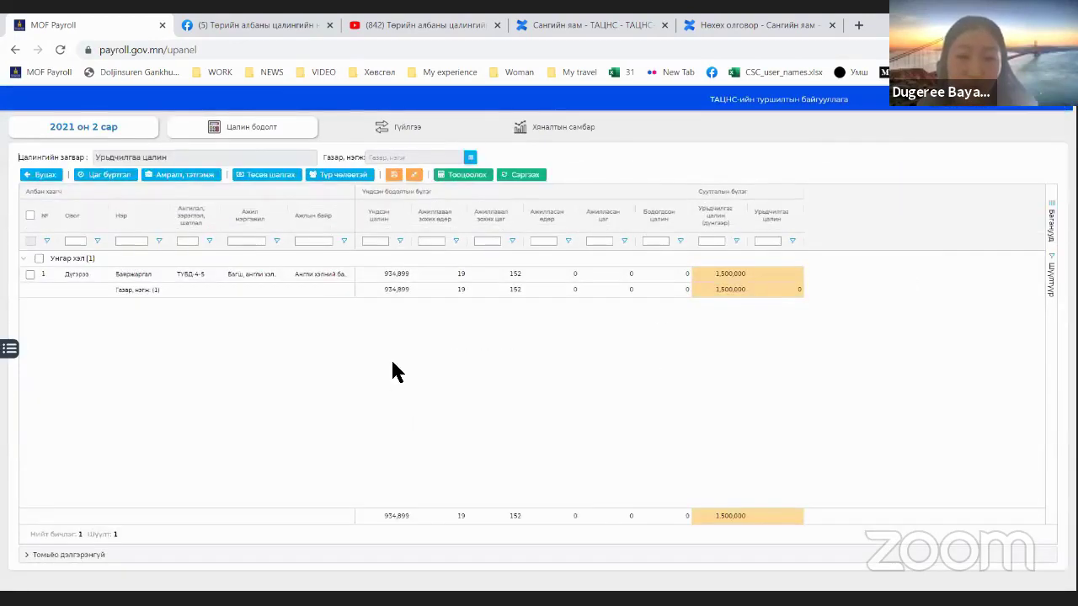
Step: Enter 1,500,000 as the employee's advance salary and calculate for all employees
click(719, 276)
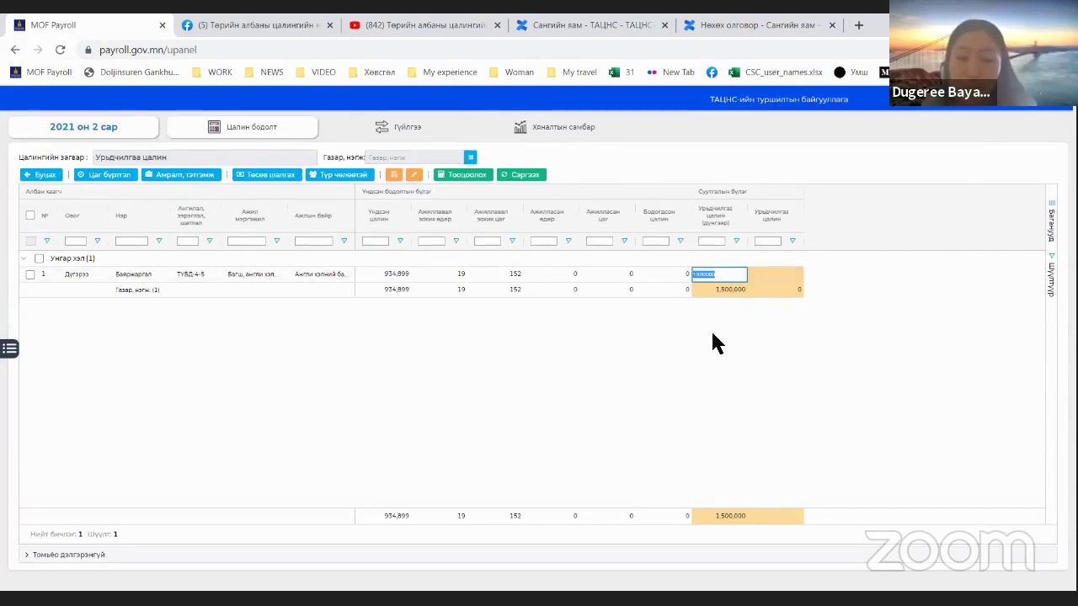
text(1)
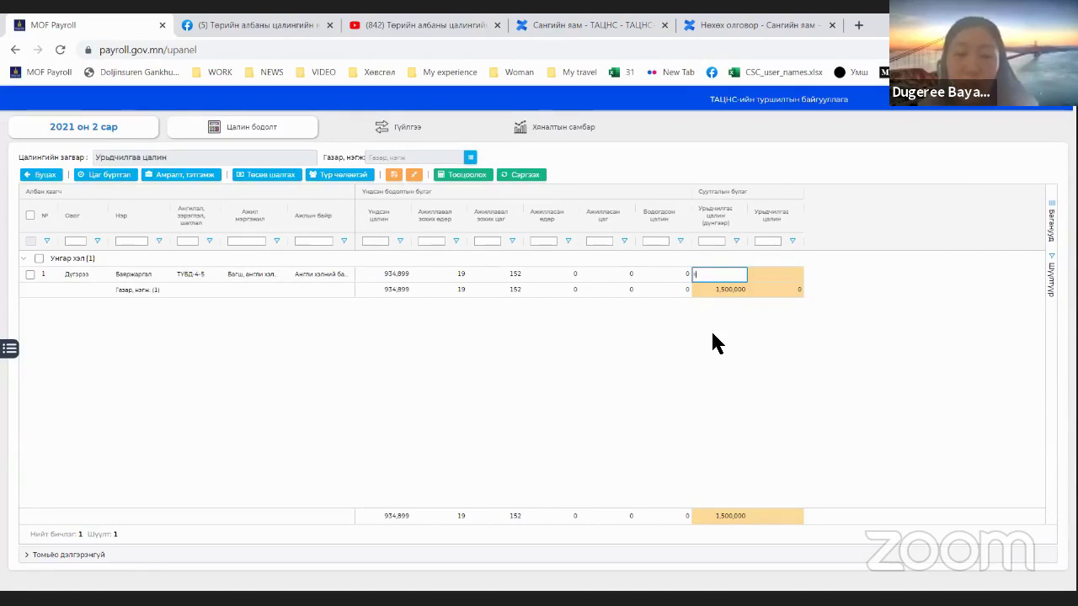
text(,500,000)
key(Return)
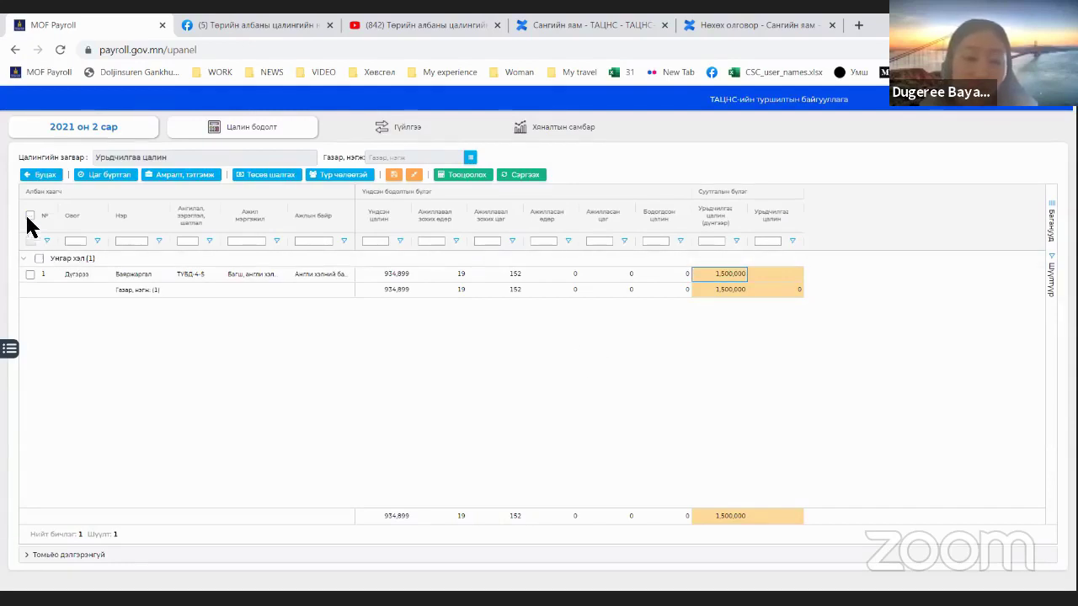
click(712, 272)
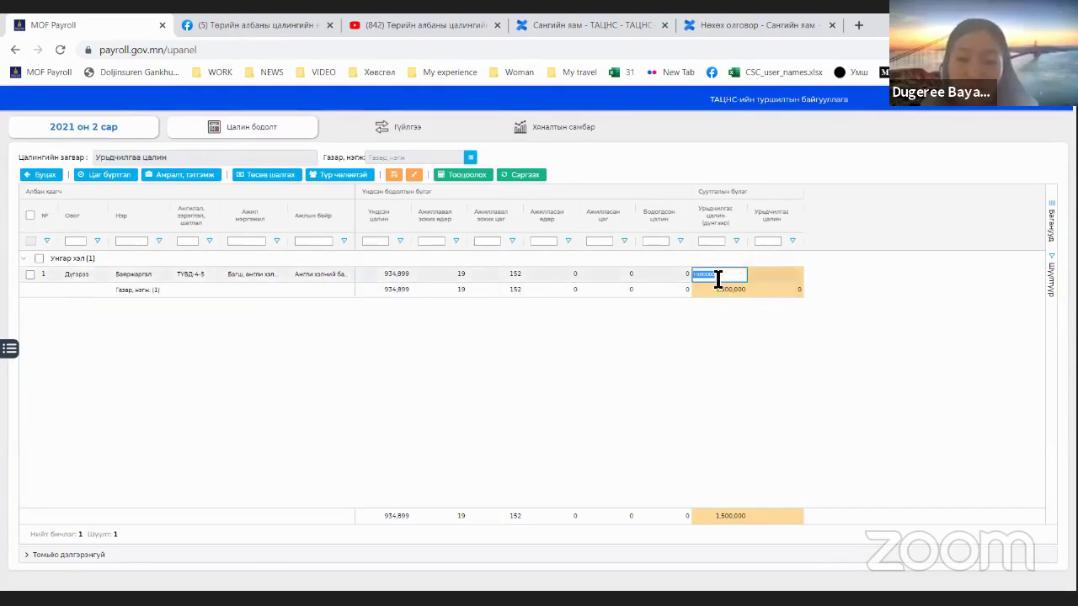
click(770, 276)
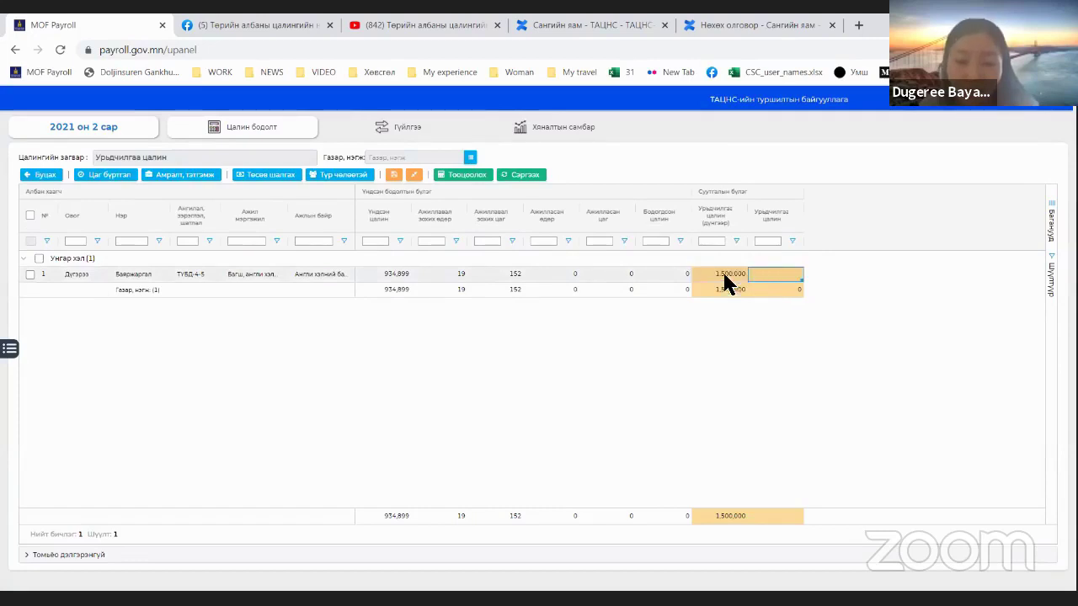
click(30, 215)
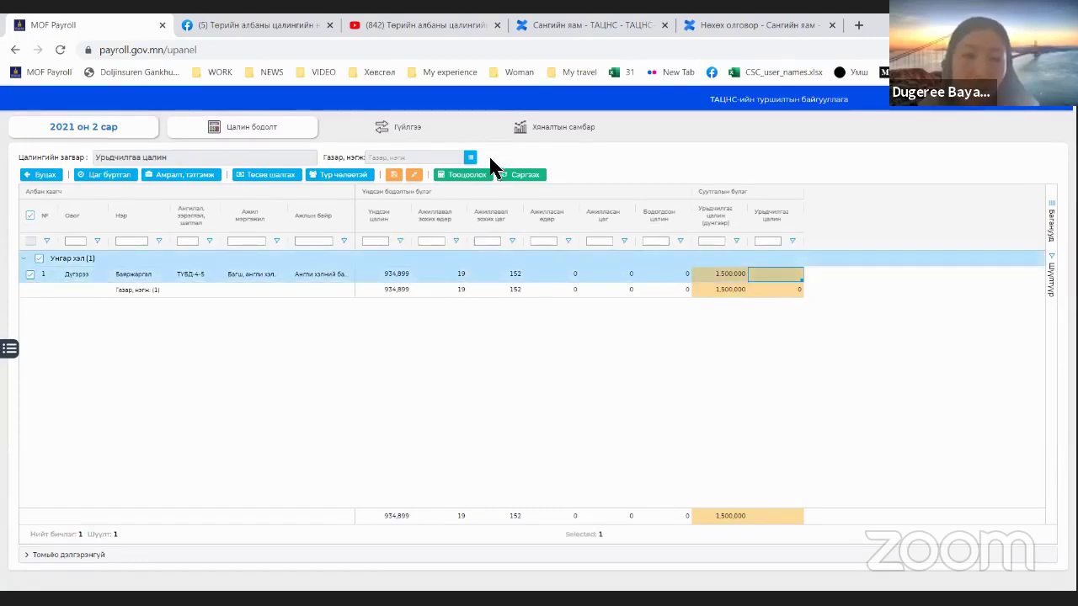
click(476, 176)
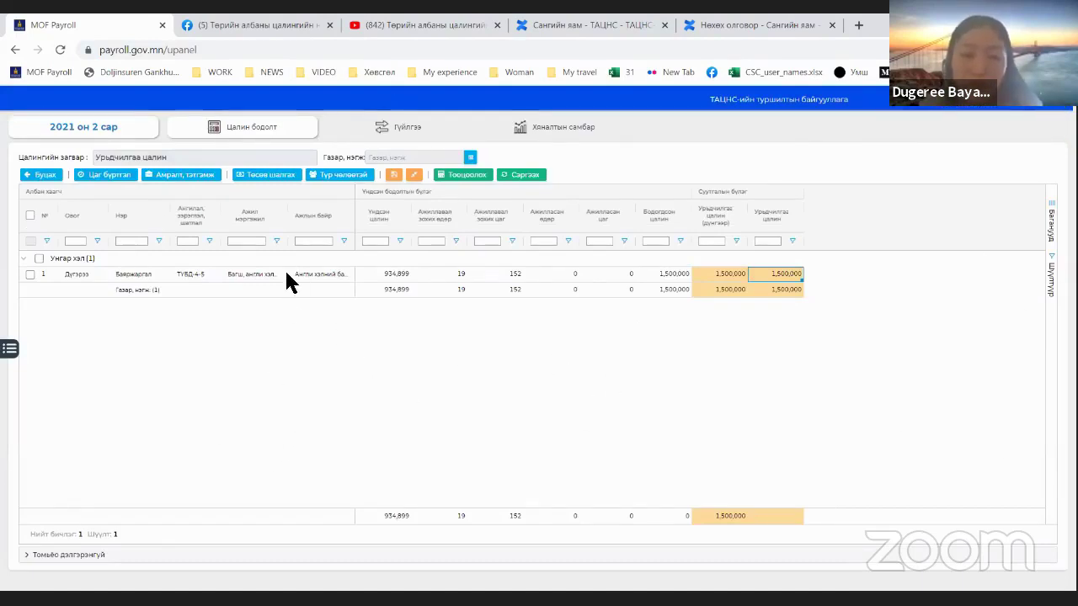
Step: Remove the workplace, job title, grade/rank, scheduled and worked-time columns from the grid
drag(308, 215, 279, 175)
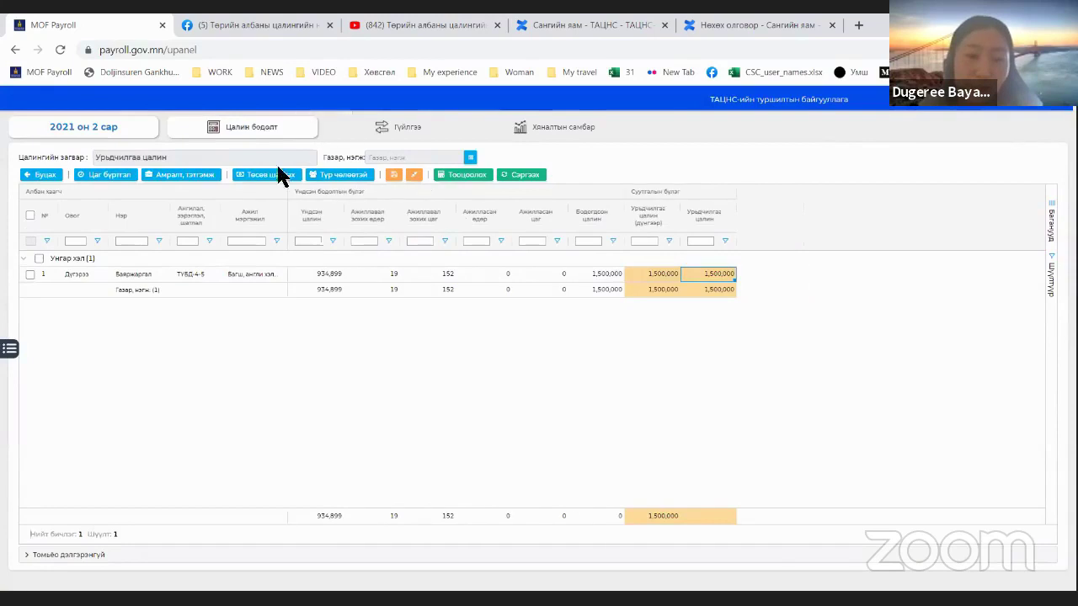
drag(247, 216, 260, 132)
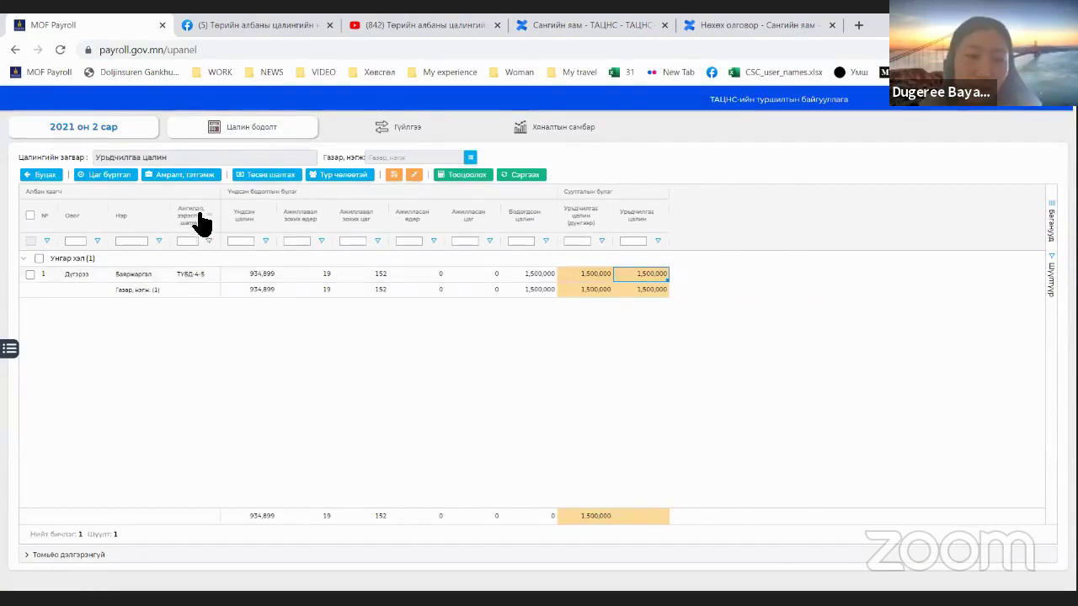
drag(202, 223, 213, 156)
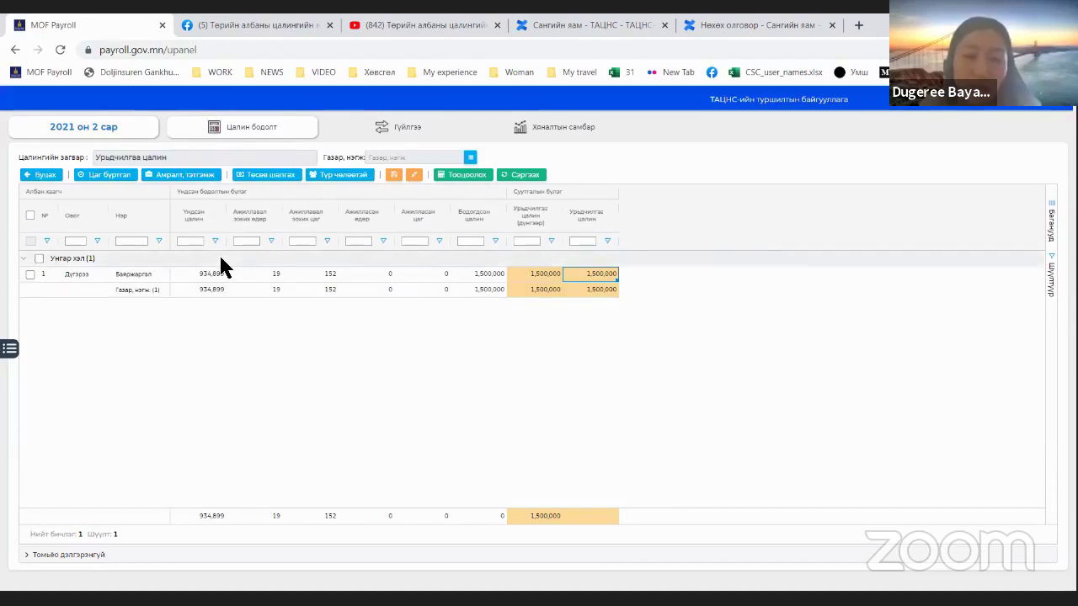
drag(255, 229, 286, 160)
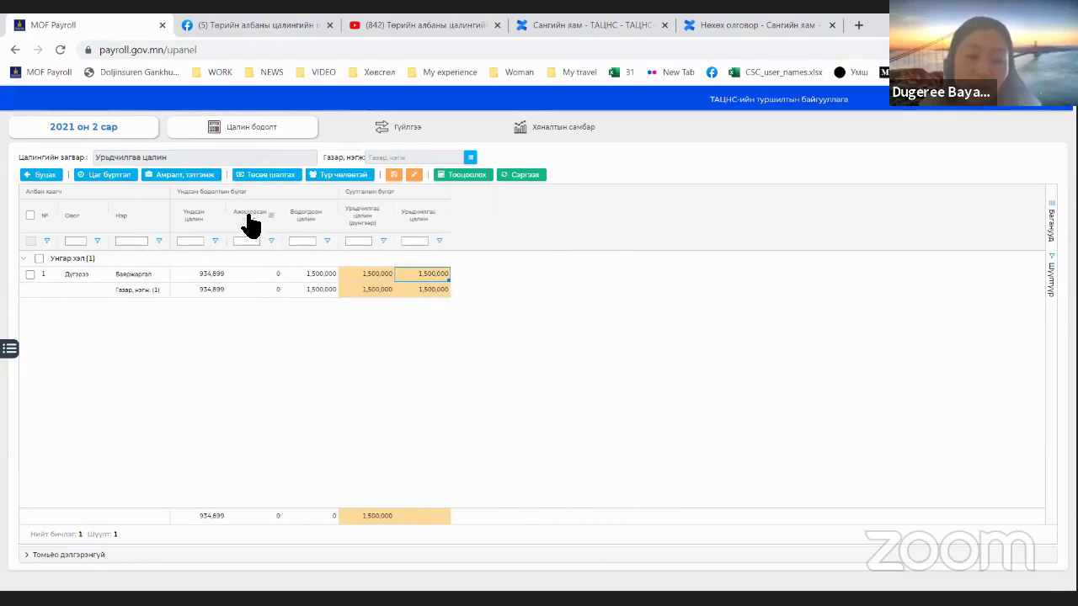
drag(250, 225, 278, 138)
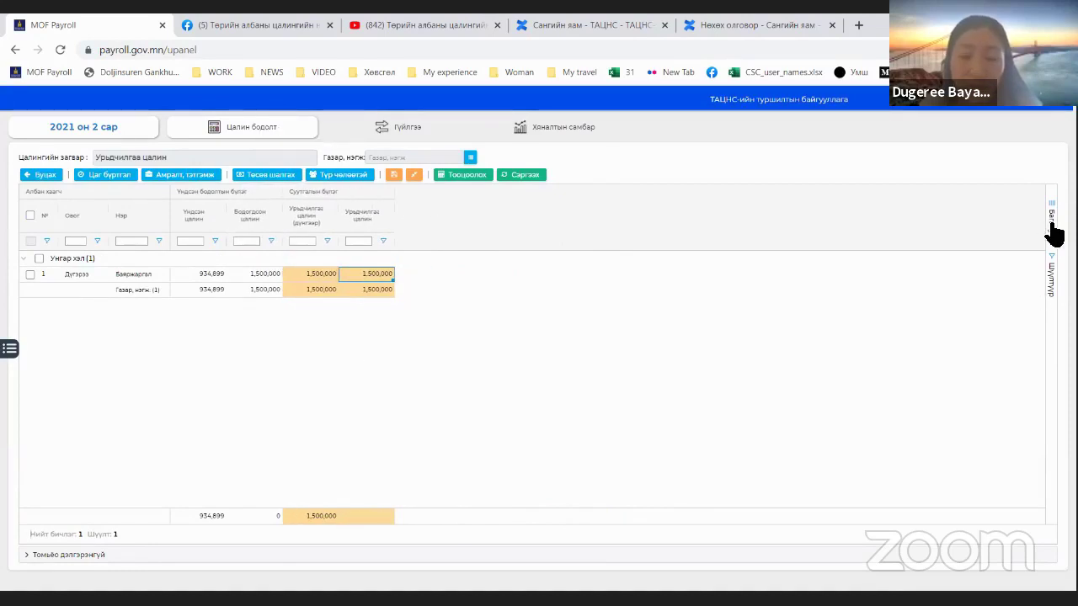
Step: Toggle the № column in the Баганууд list and save the column layout
click(1053, 229)
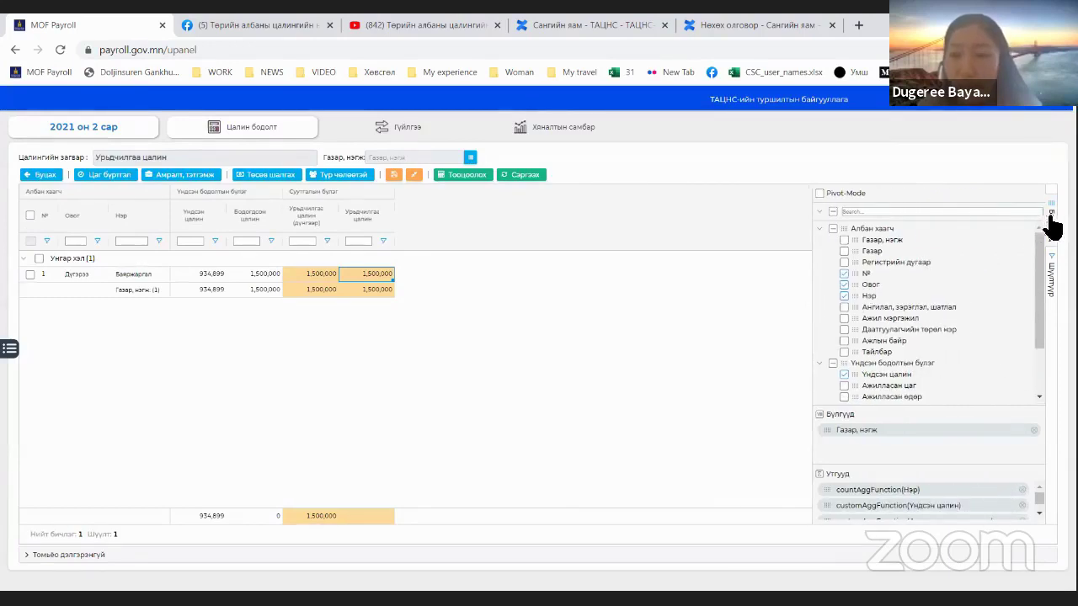
click(872, 274)
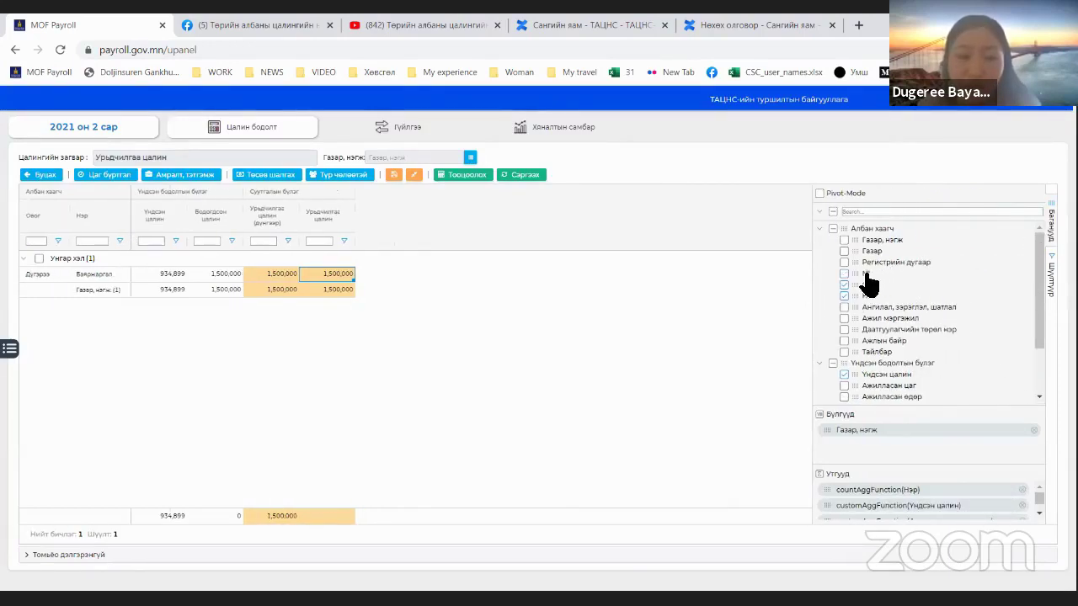
click(868, 276)
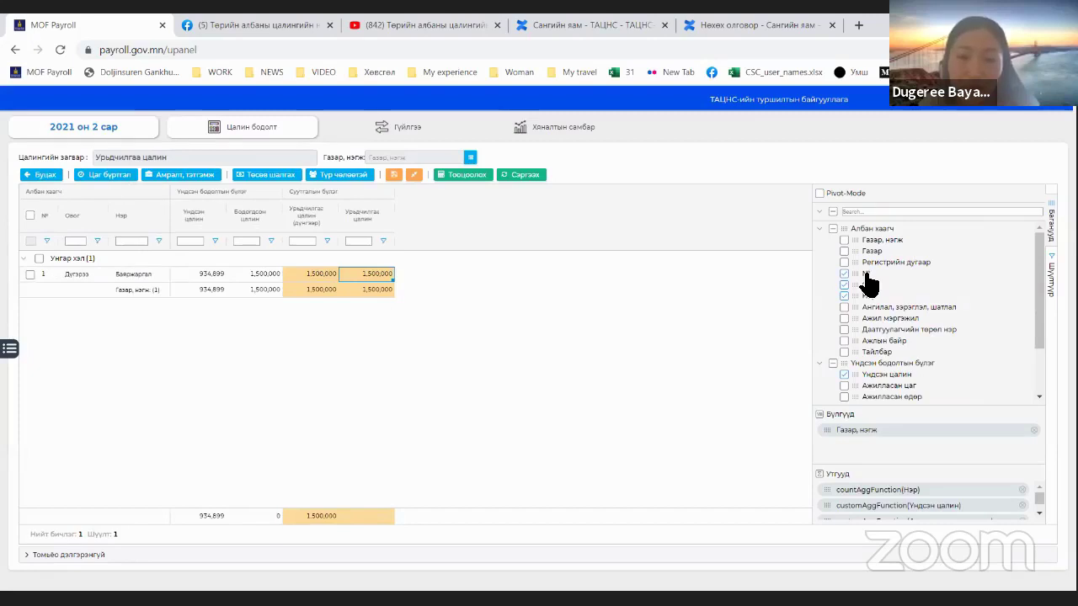
click(1051, 217)
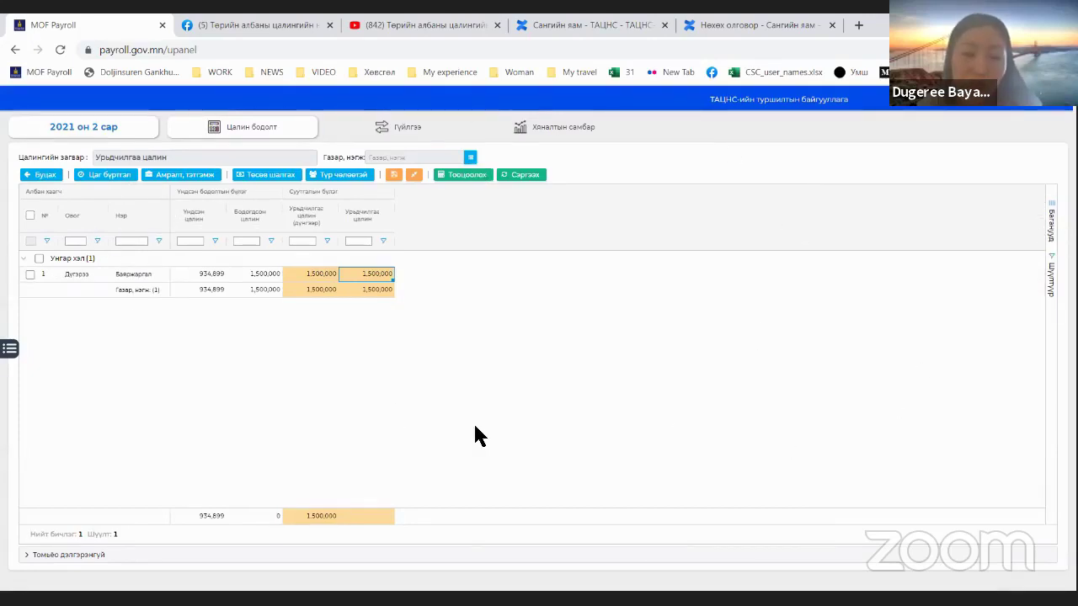
click(394, 175)
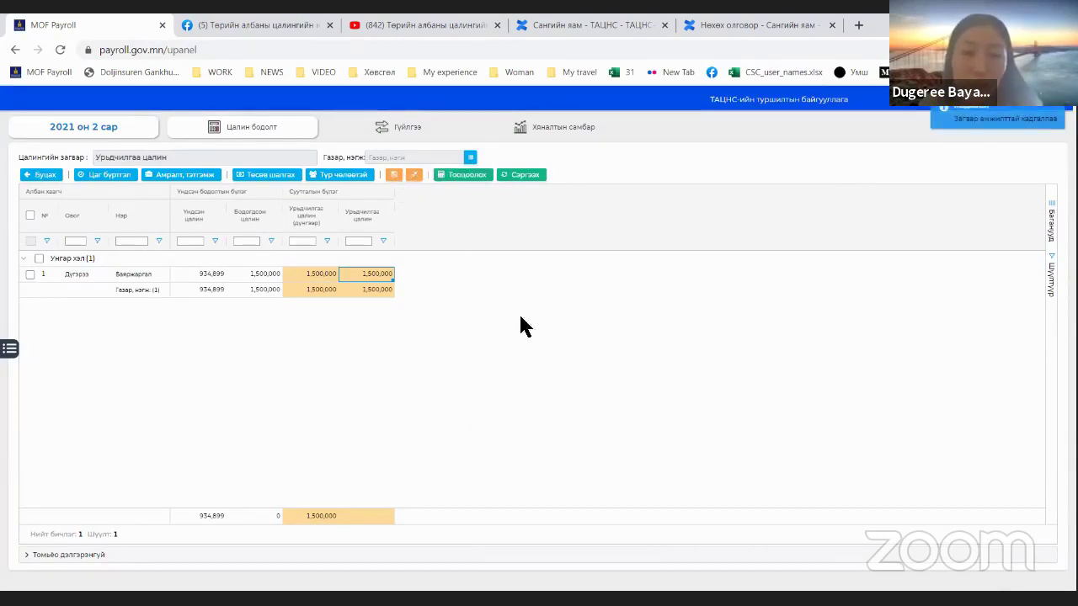
click(394, 175)
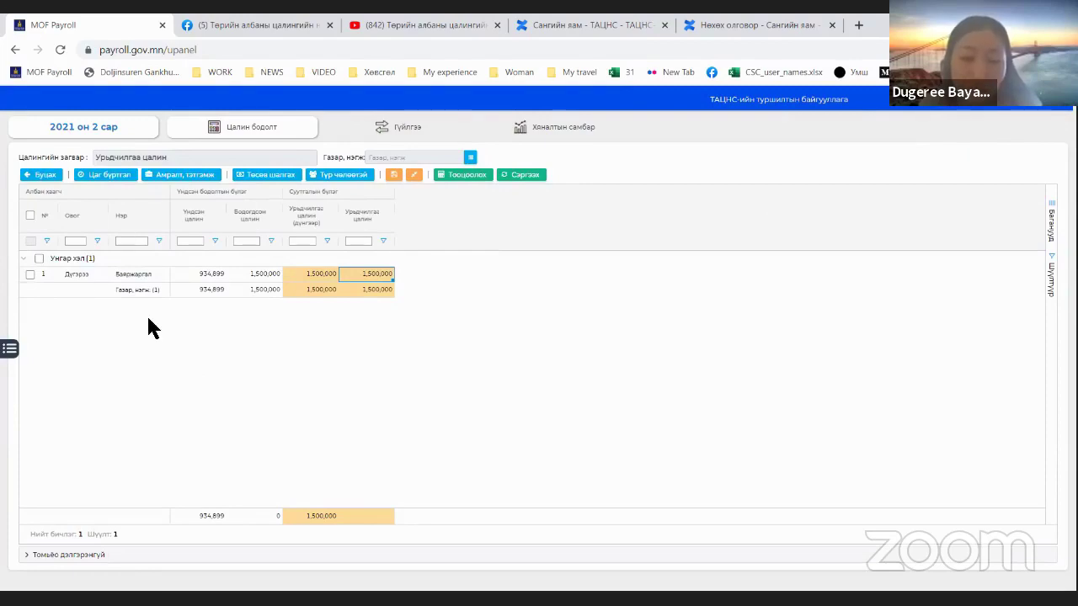
click(386, 127)
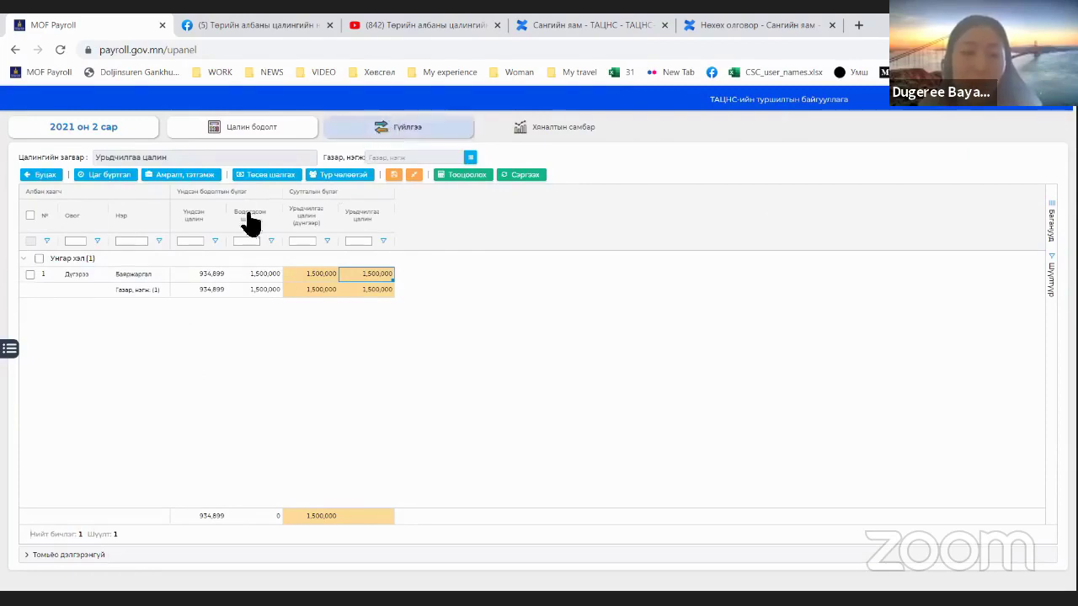
Step: Create the 1,500,000 advance salary payment request and return to the calculations list
click(177, 228)
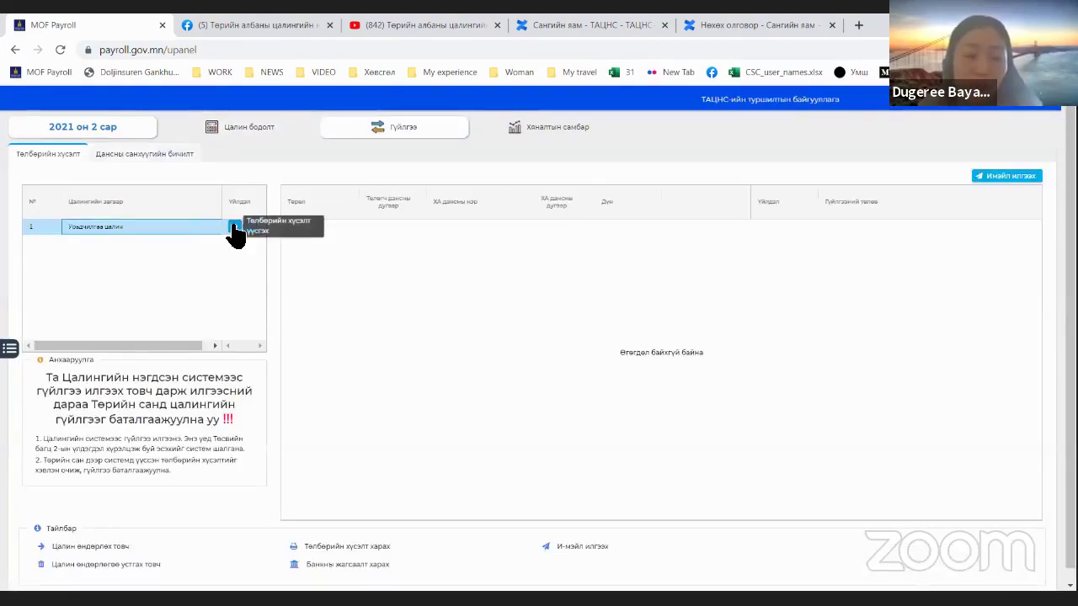
click(235, 226)
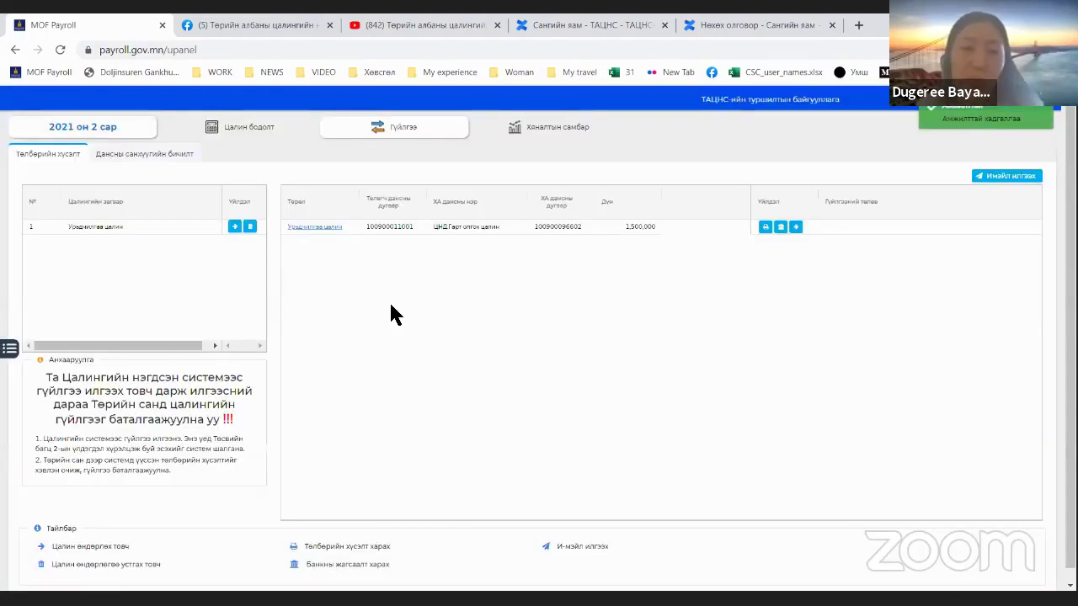
click(253, 130)
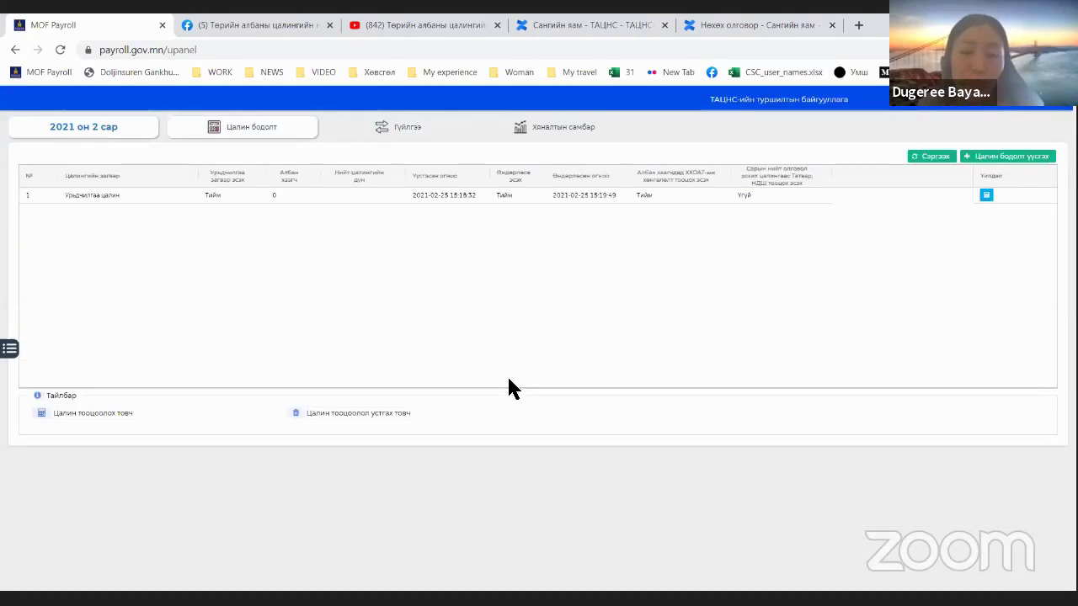
Step: Save a February 2021 Сарын эхний хагасын цалин (нэмэгдэл суутгалтай) calculation with ХХОАТ relief off
click(650, 200)
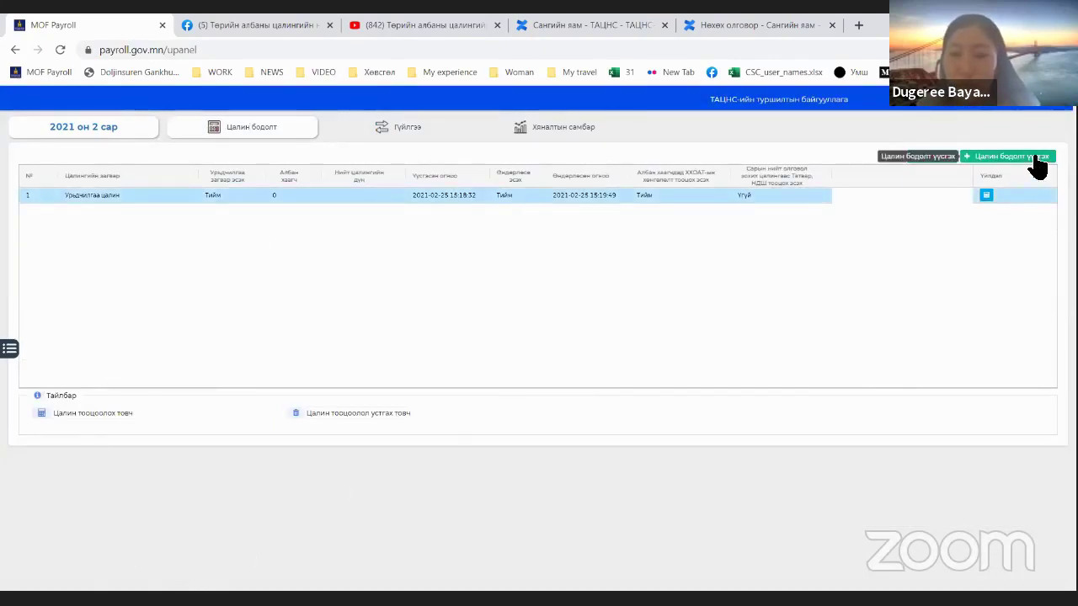
click(1036, 165)
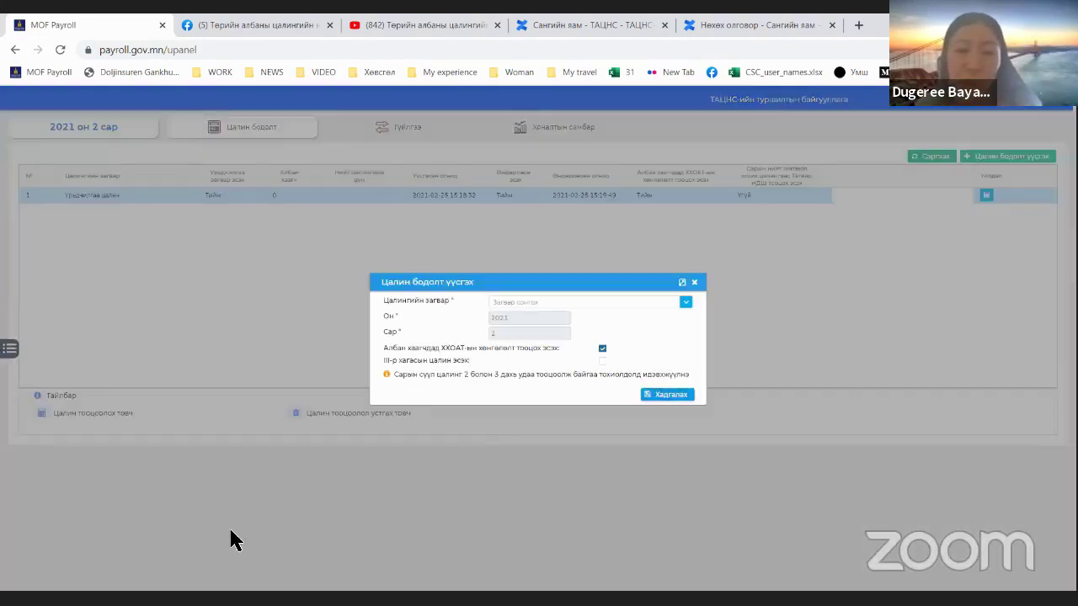
click(687, 305)
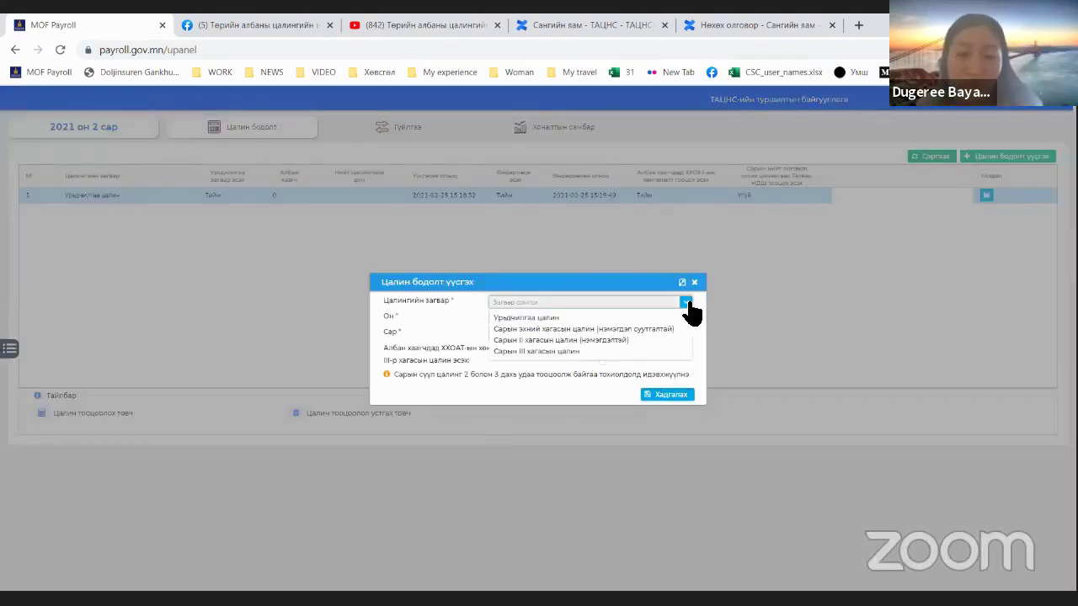
click(561, 330)
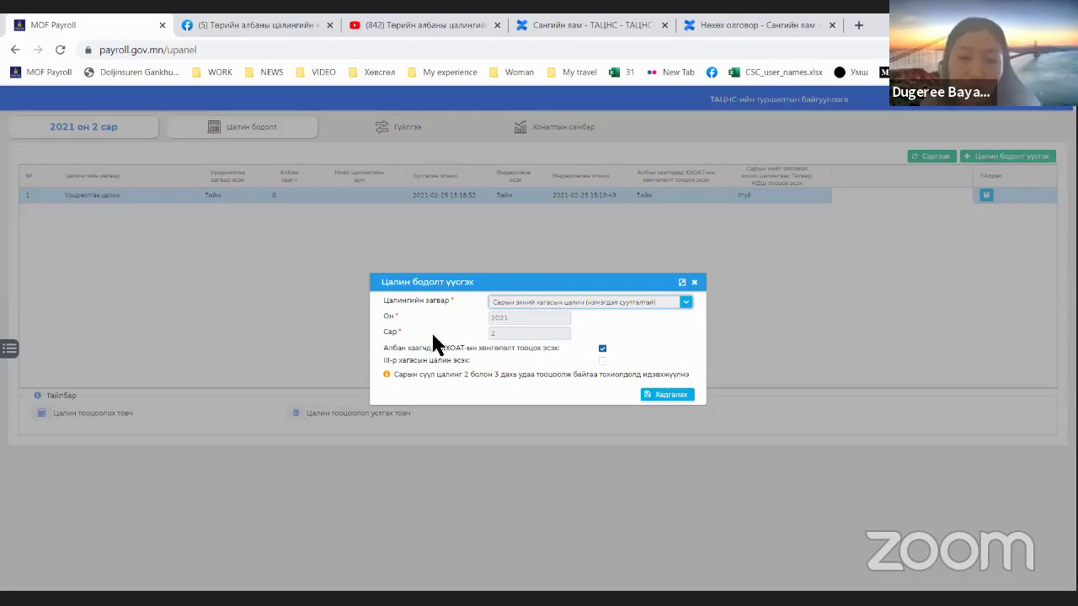
drag(385, 352, 556, 356)
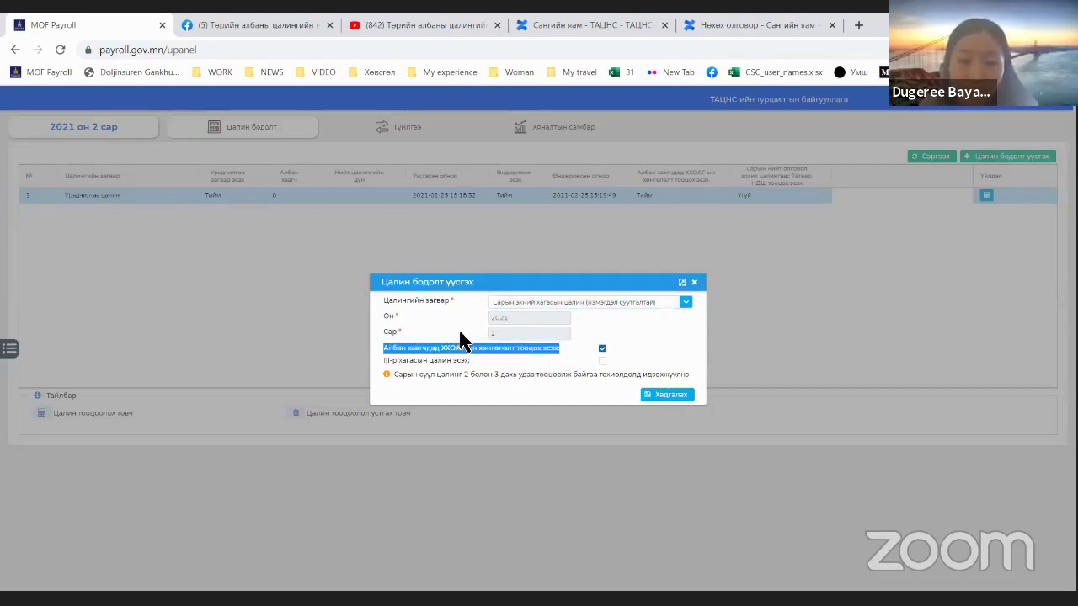
click(536, 363)
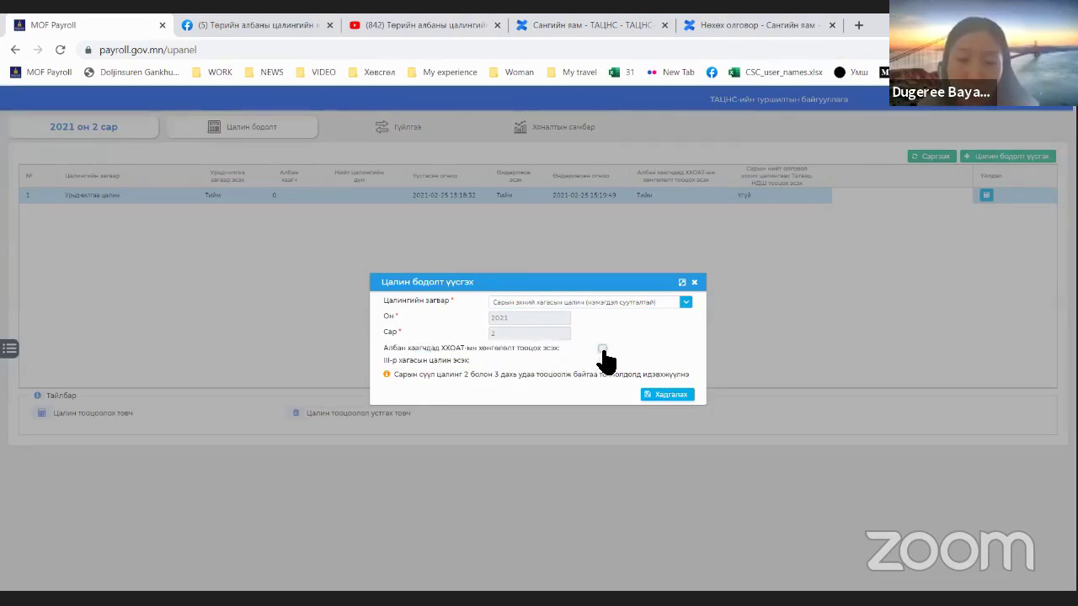
click(666, 397)
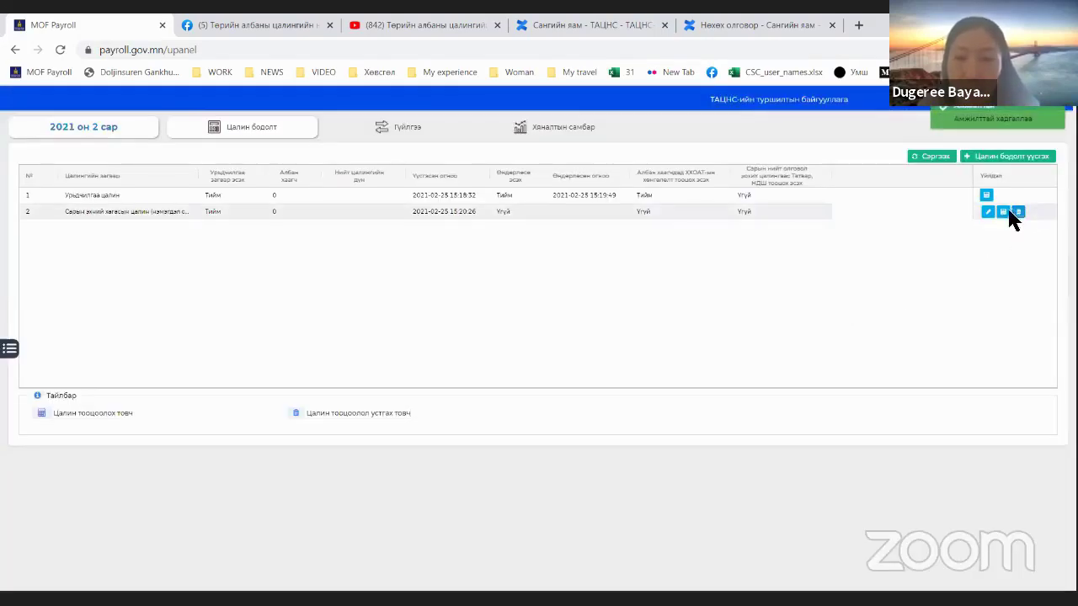
Step: Record 10 worked days and 80 worked hours in Цаг бүртгэл and save
click(1007, 215)
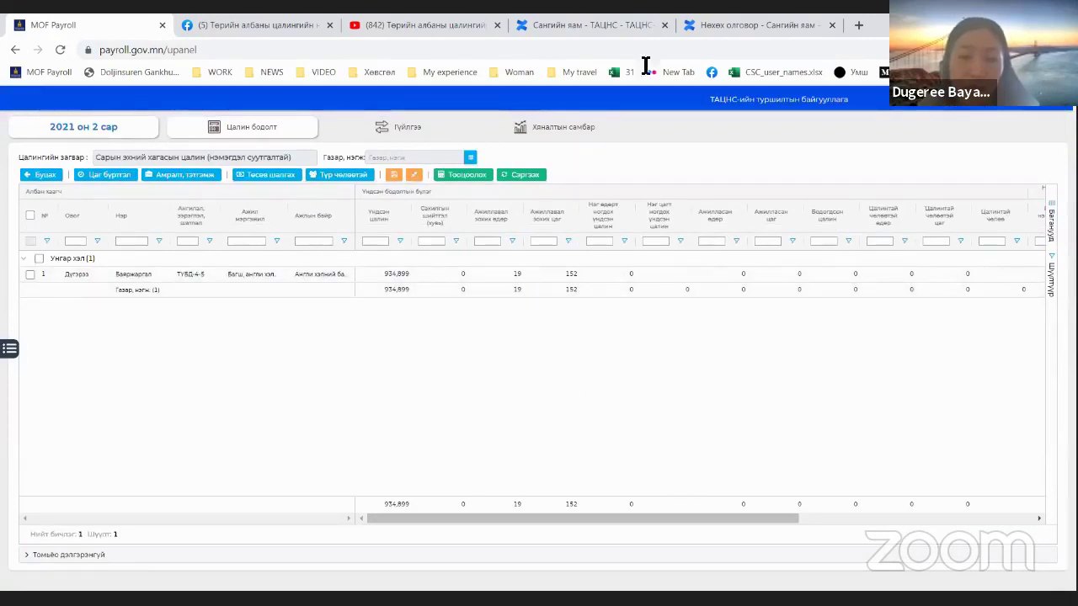
drag(209, 157, 291, 167)
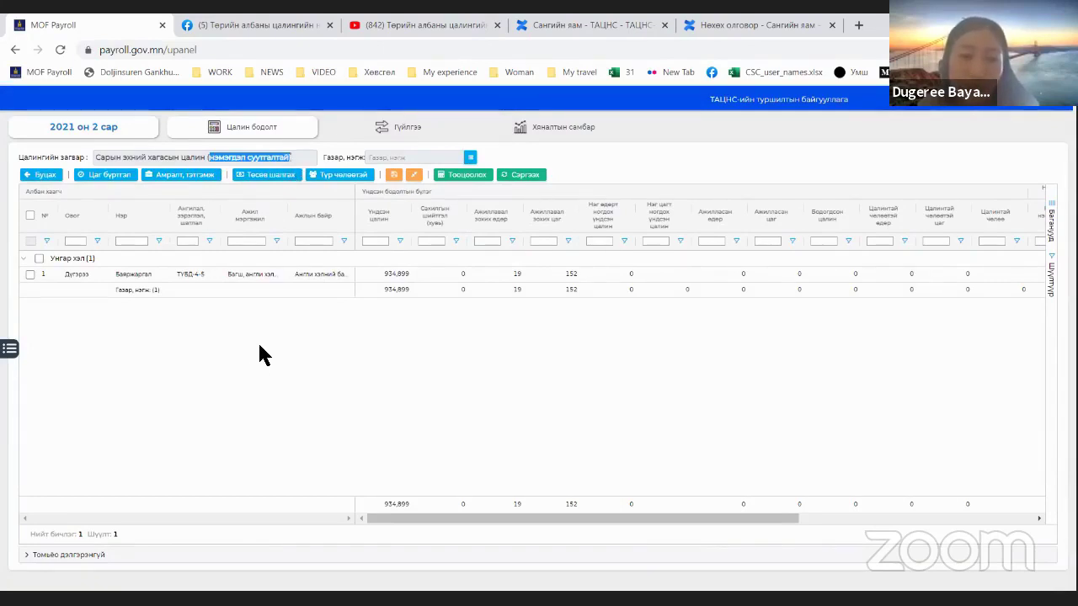
click(105, 174)
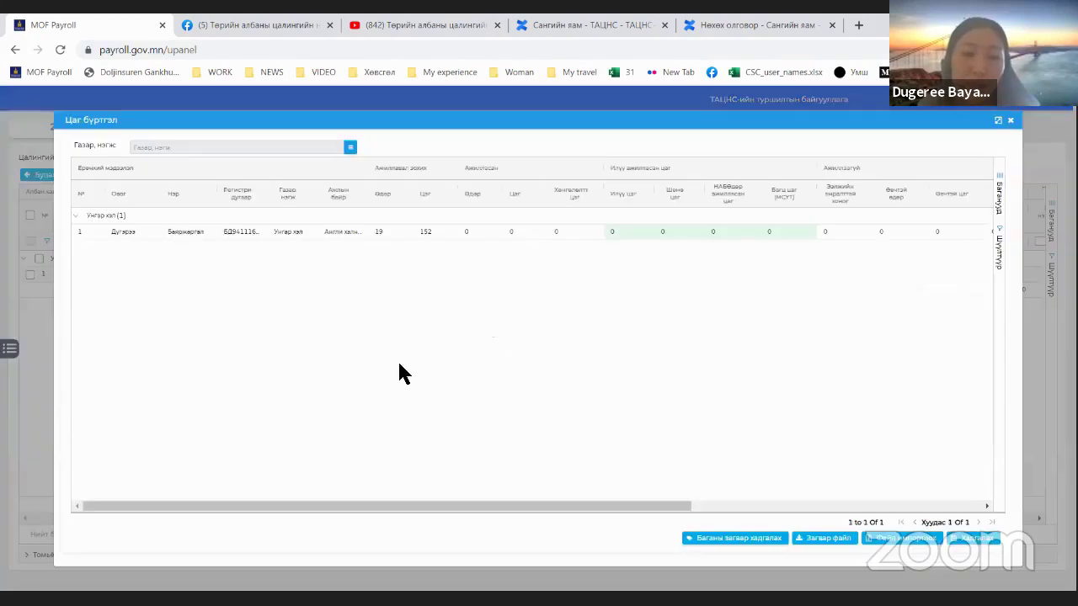
click(468, 233)
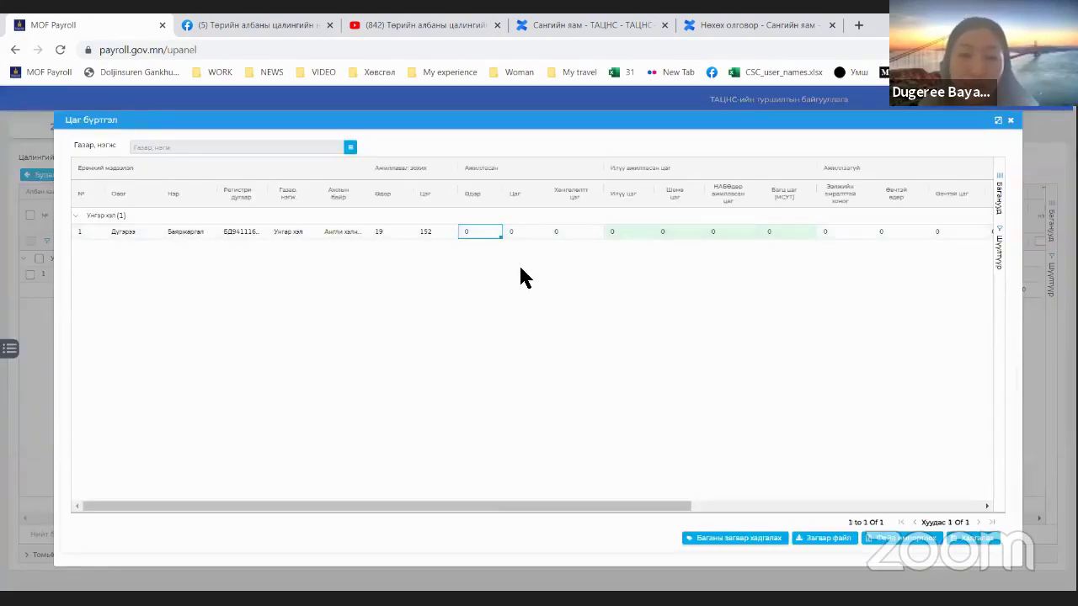
text(19)
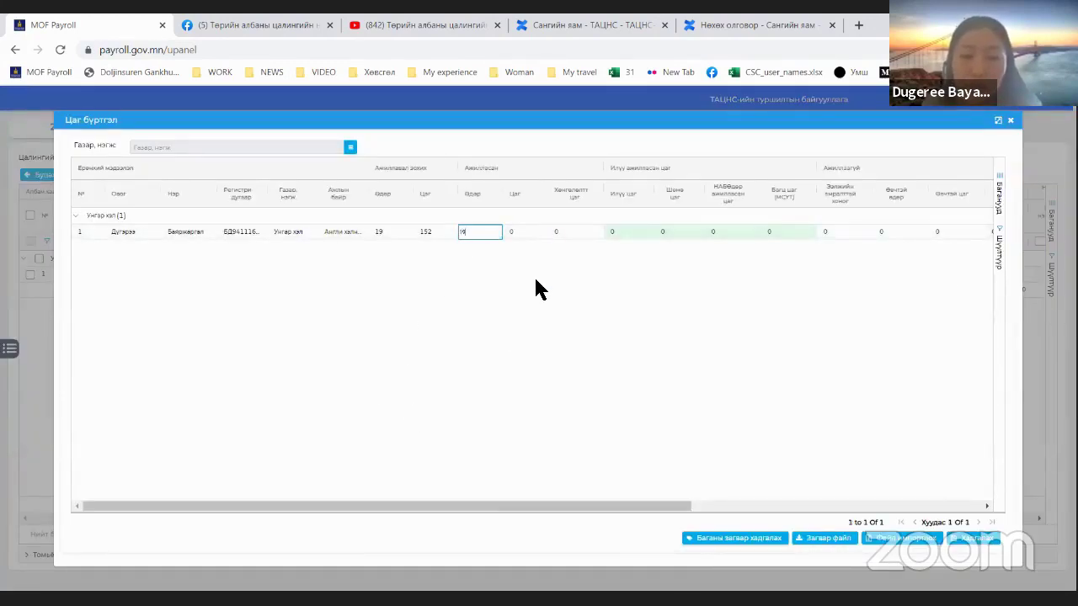
key(BackSpace)
key(BackSpace)
text(10)
key(Tab)
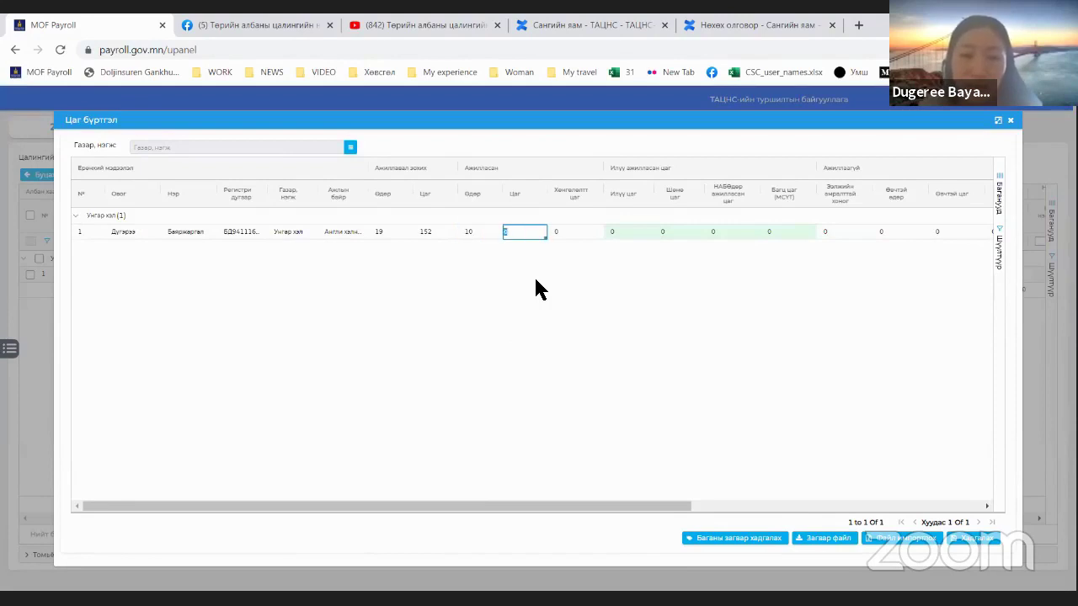
text(80)
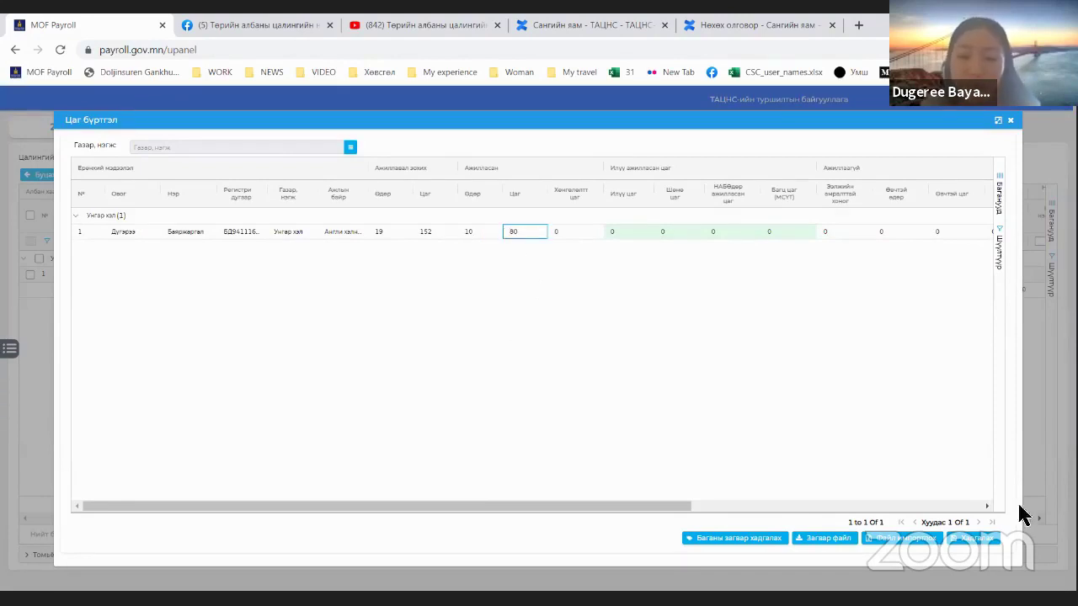
click(977, 538)
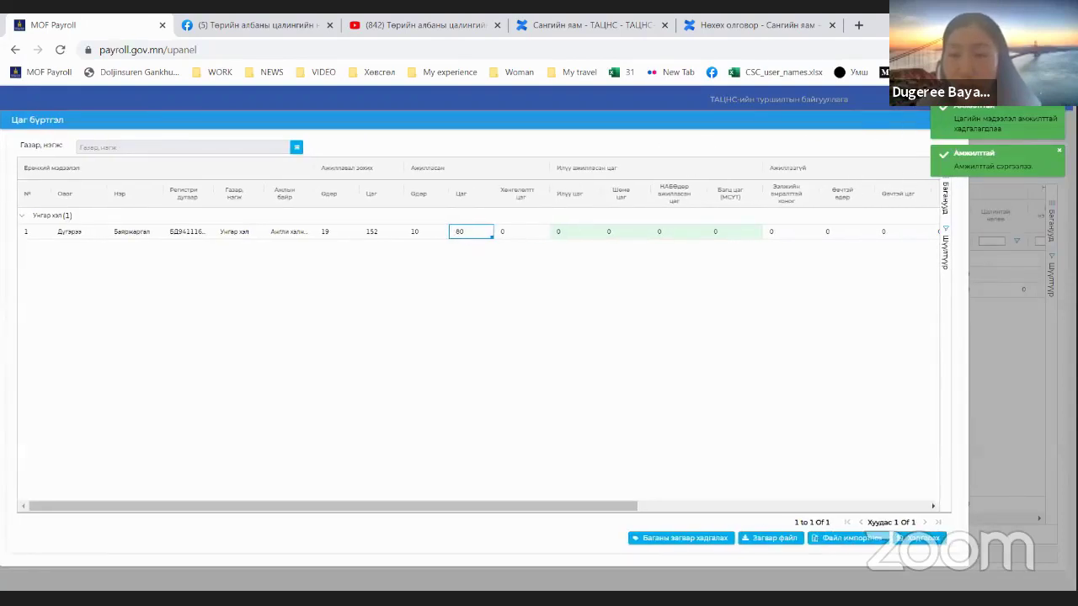
click(1017, 166)
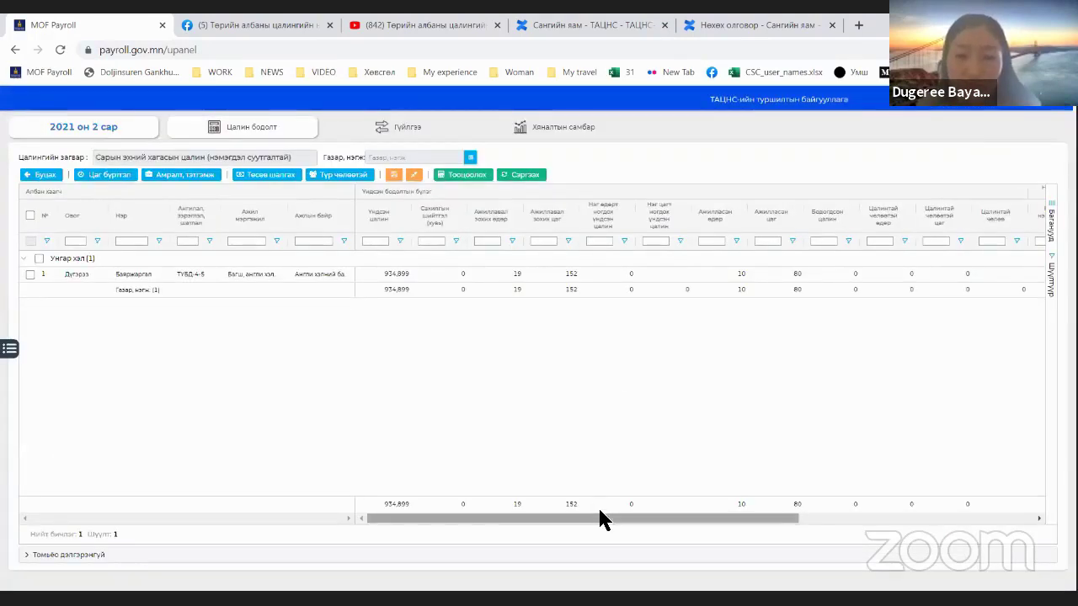
Step: Change the employee's worked days to 9 and worked hours to 72 in the grid
scroll(602, 517, right, 3)
scroll(601, 517, right, 2)
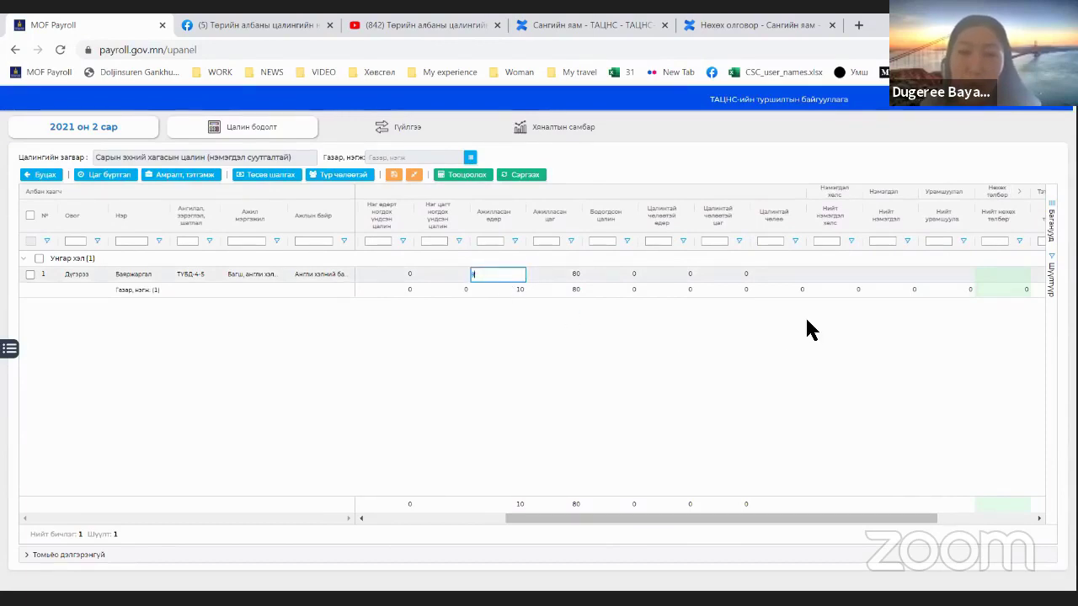
key(Tab)
text(8)
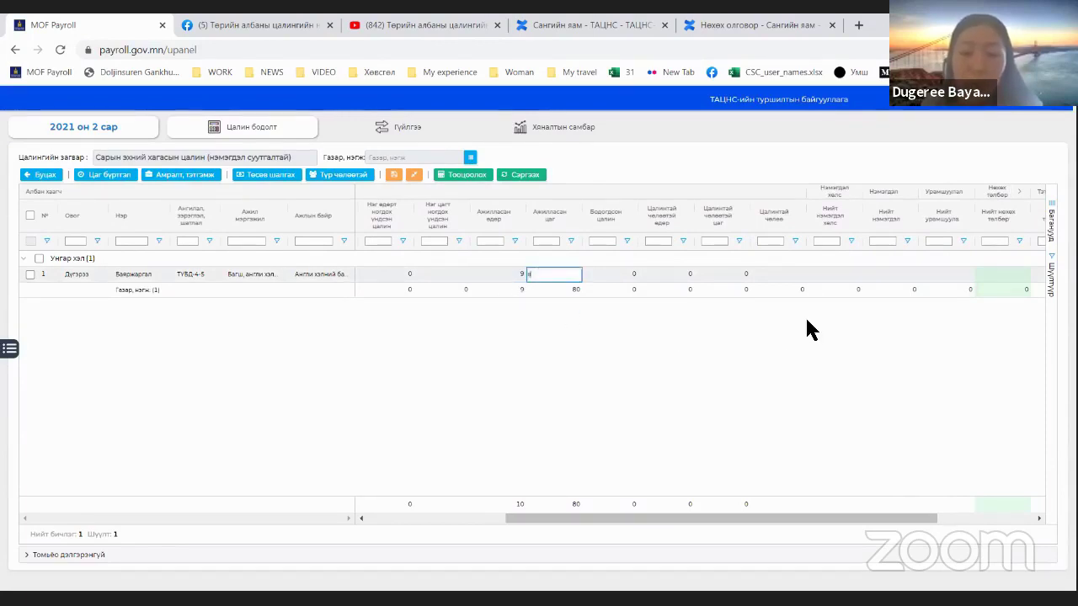
text(72)
key(Return)
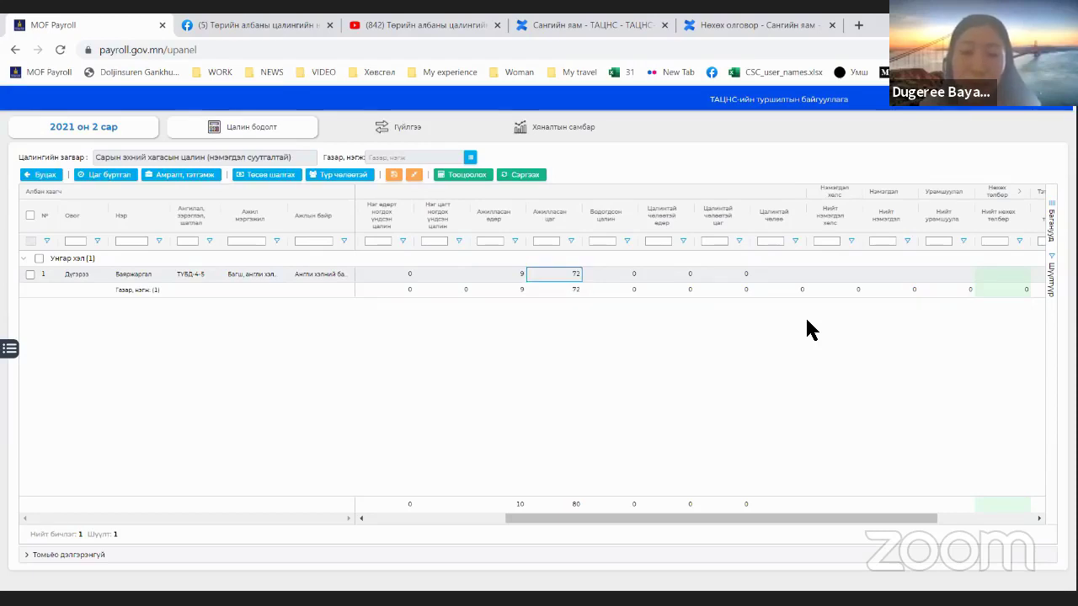
drag(524, 280, 548, 279)
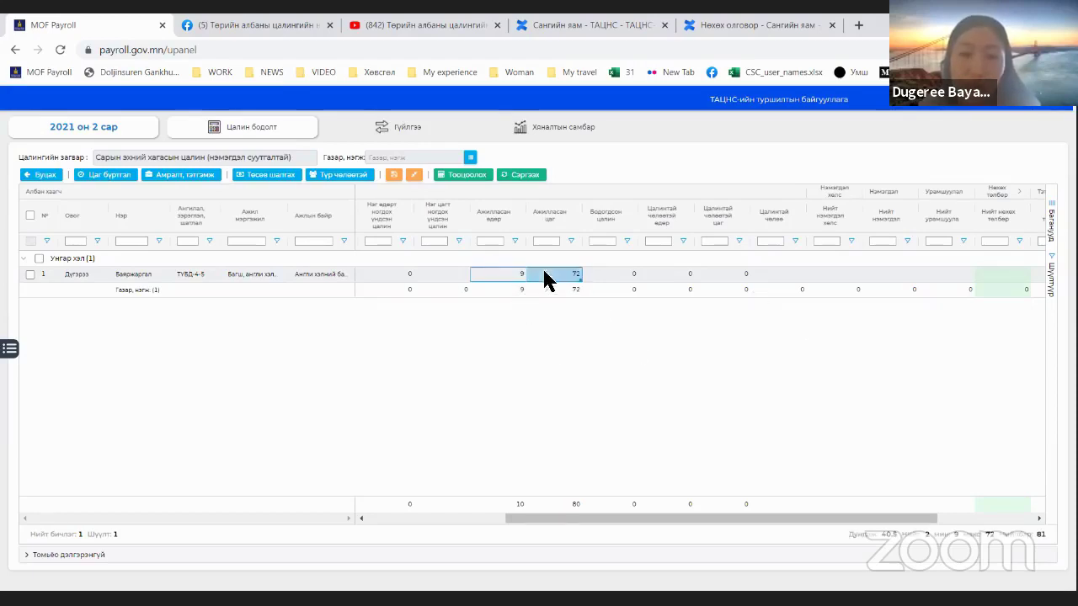
Step: Remove two absence columns from Цаг бүртгэл and save the column layout
click(108, 174)
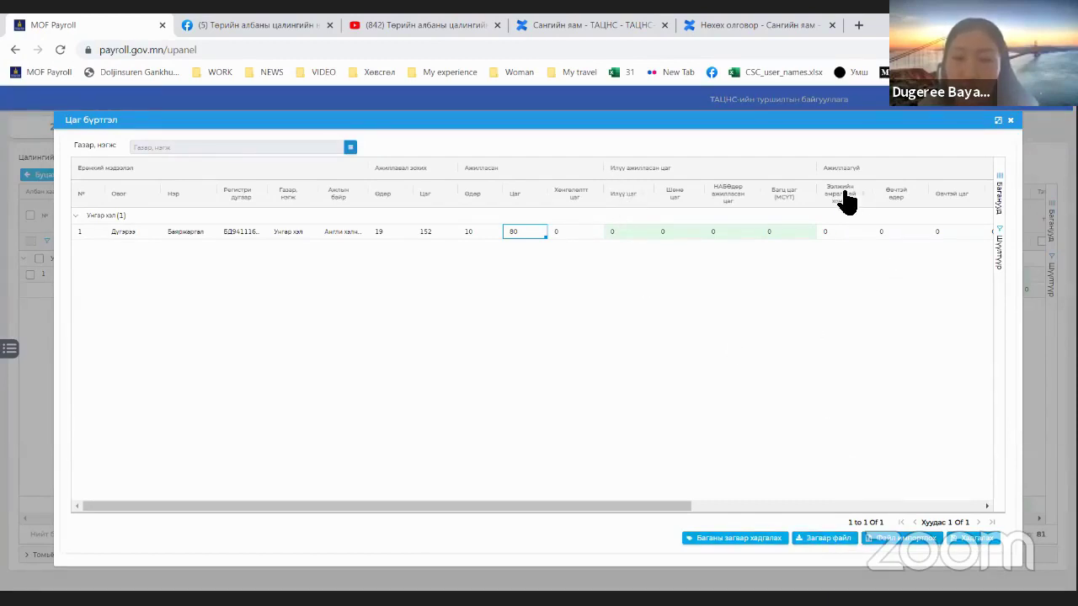
drag(842, 195, 867, 122)
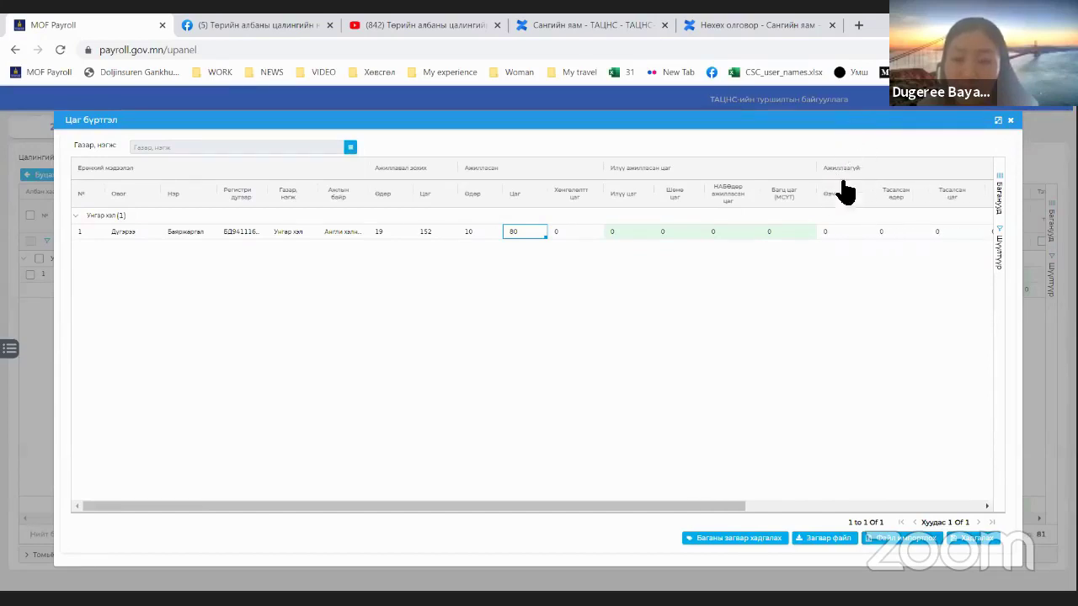
drag(842, 194, 856, 124)
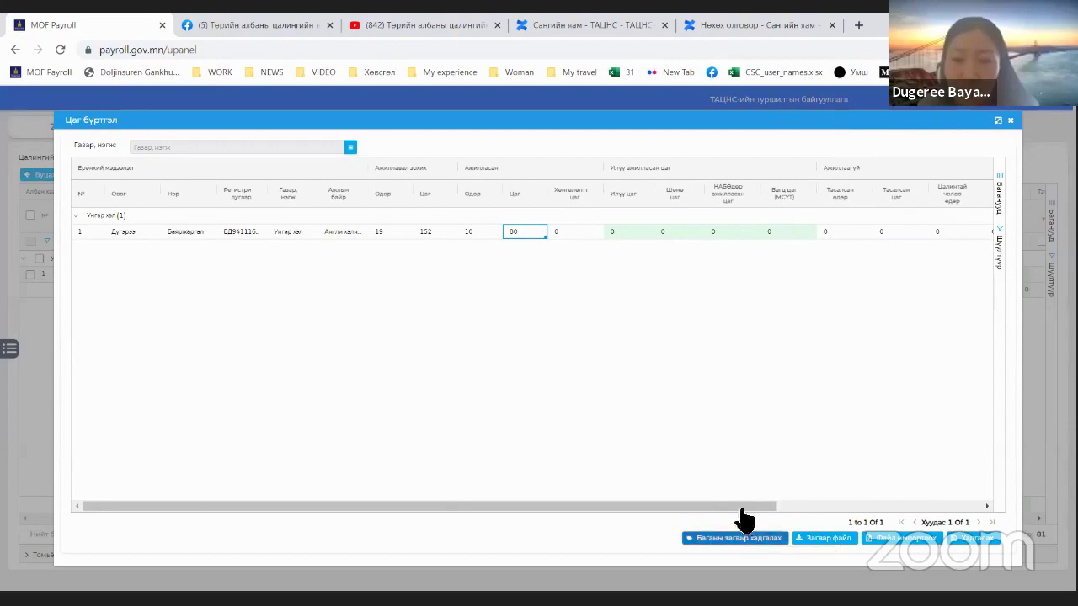
click(739, 537)
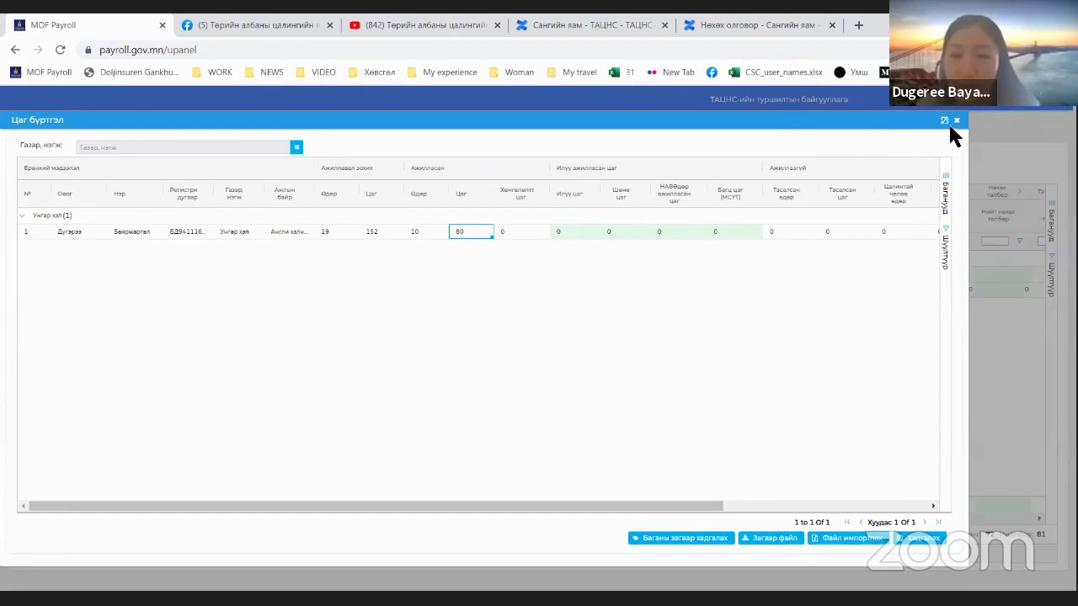
click(956, 121)
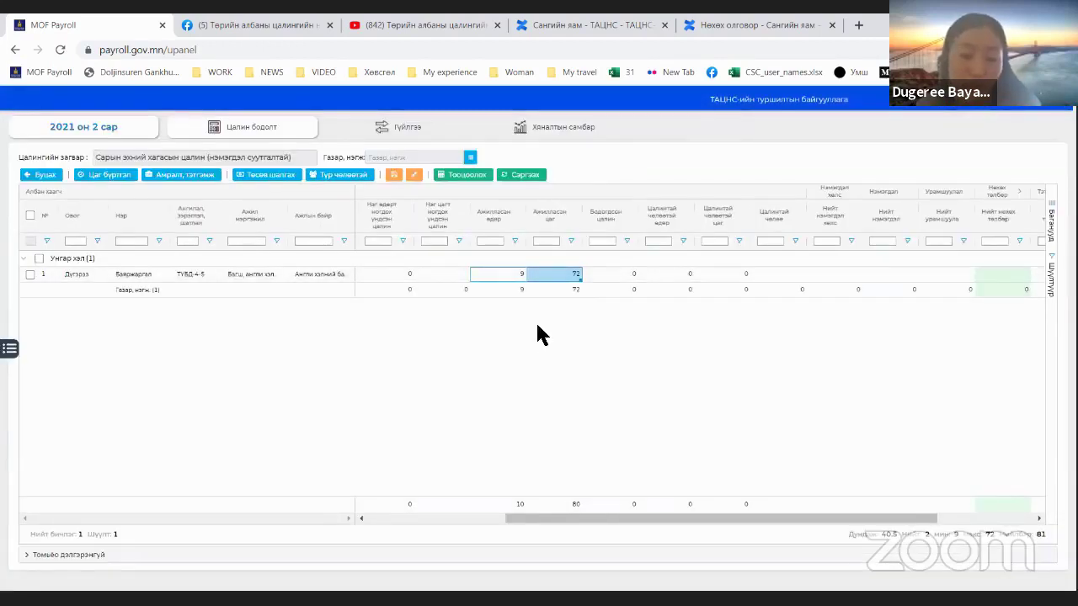
Step: Calculate the employee's salary and expand the Суутгалын бүлэг deductions group
click(30, 216)
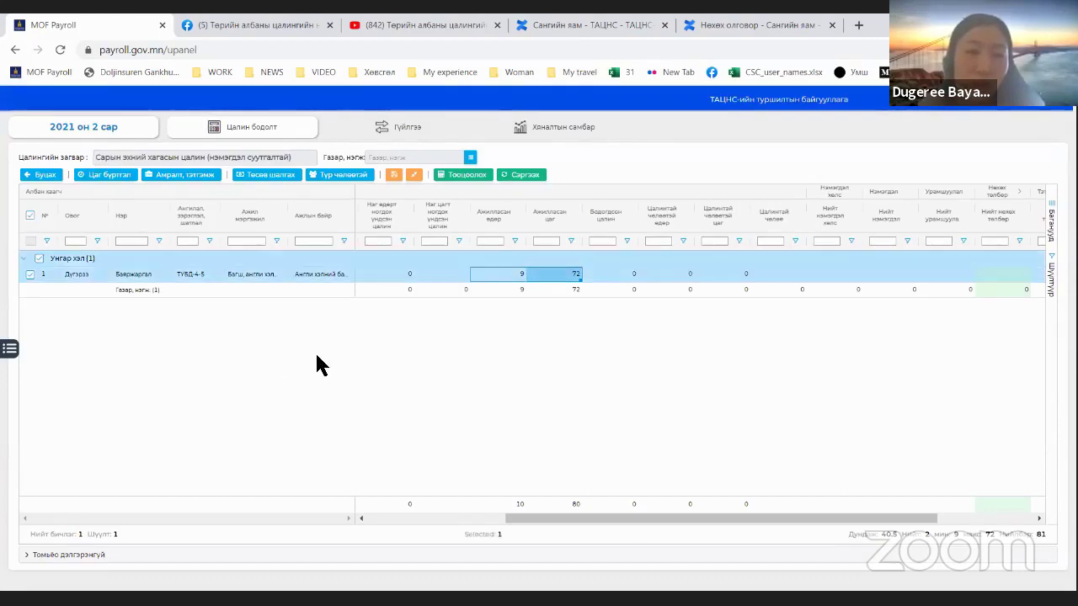
click(465, 175)
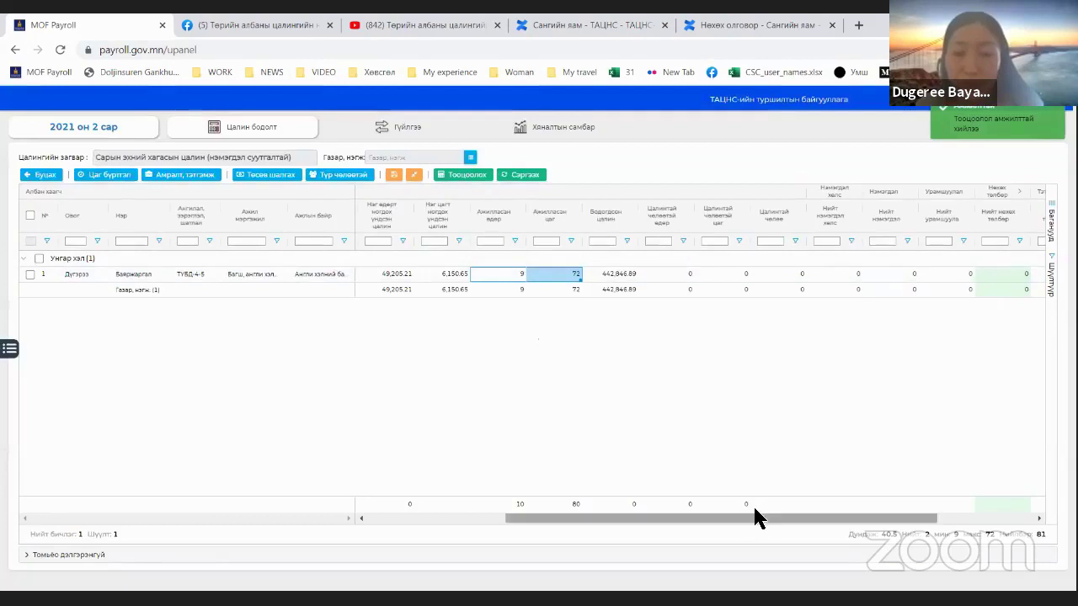
drag(754, 514, 891, 516)
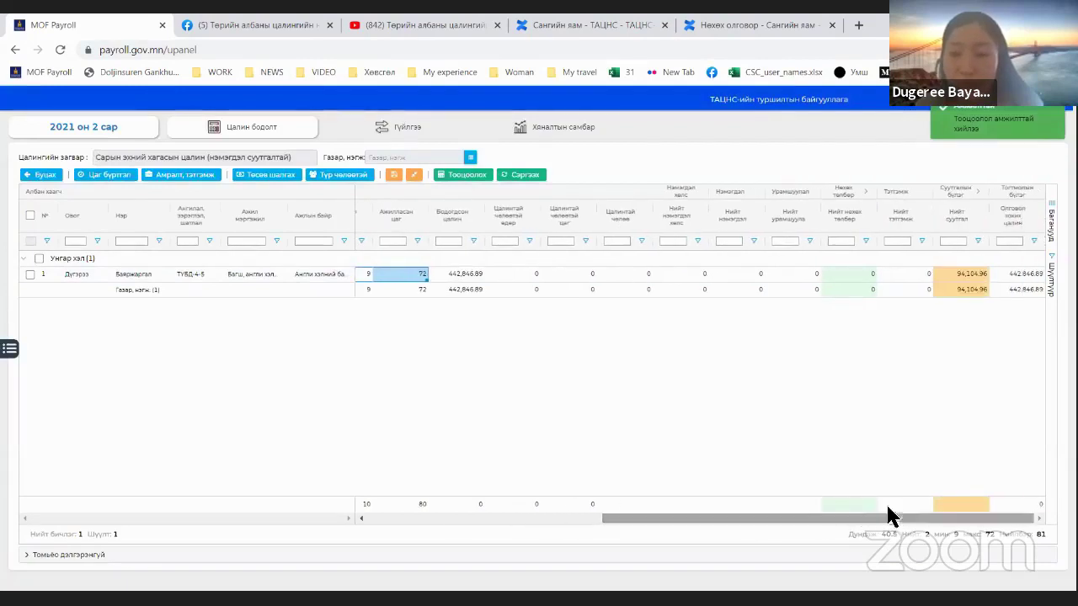
click(978, 193)
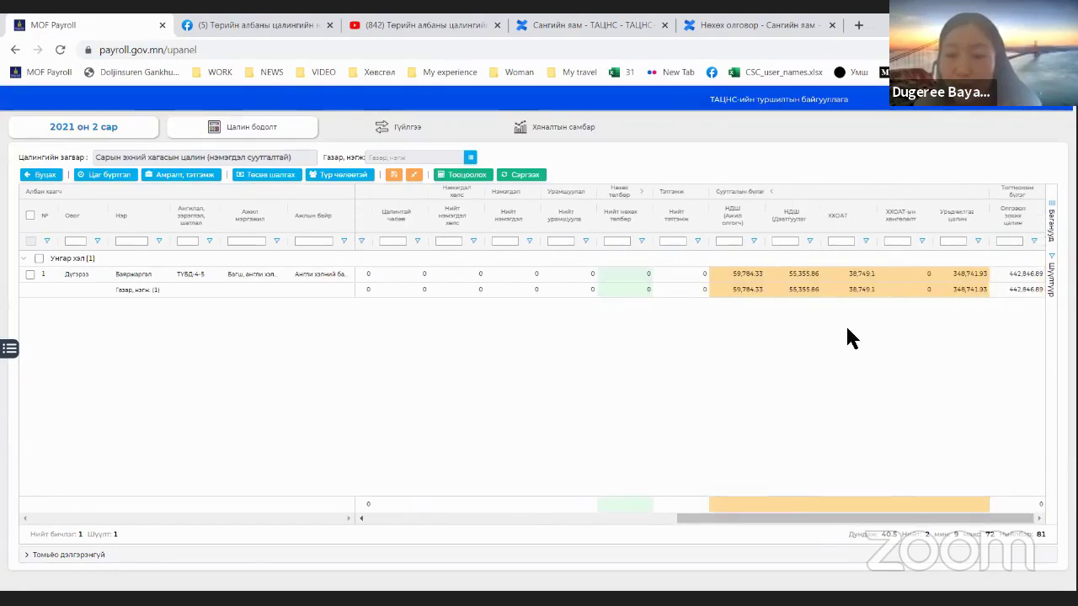
click(903, 274)
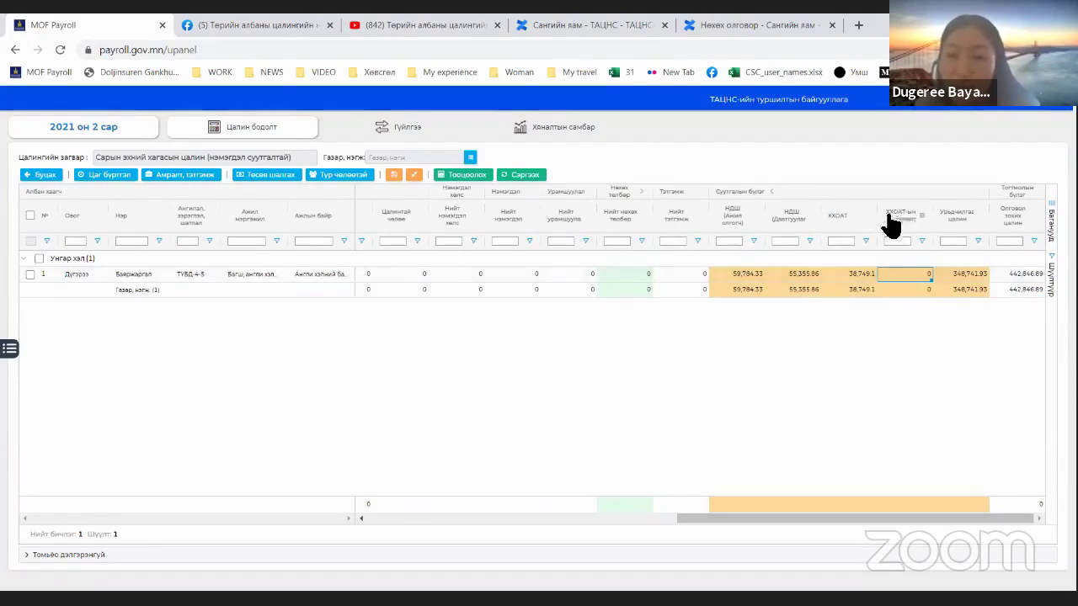
Step: Move ХХОАТ-ын хөнгөлөлт before ХХОАТ and Олговол зохих цалин beside deductions; pin deductions right
drag(893, 223, 851, 225)
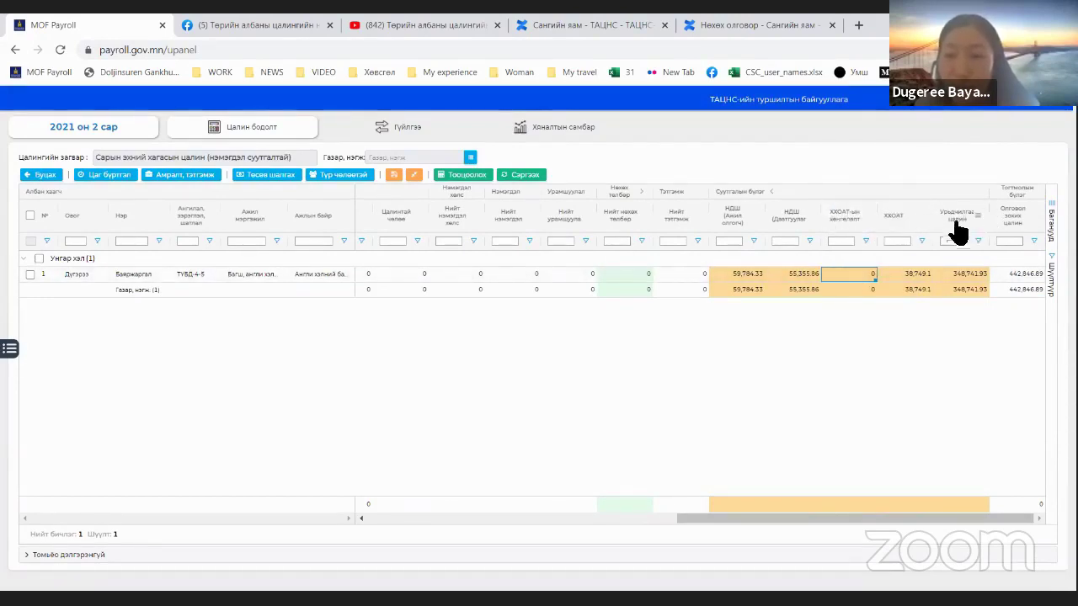
drag(1011, 222, 726, 219)
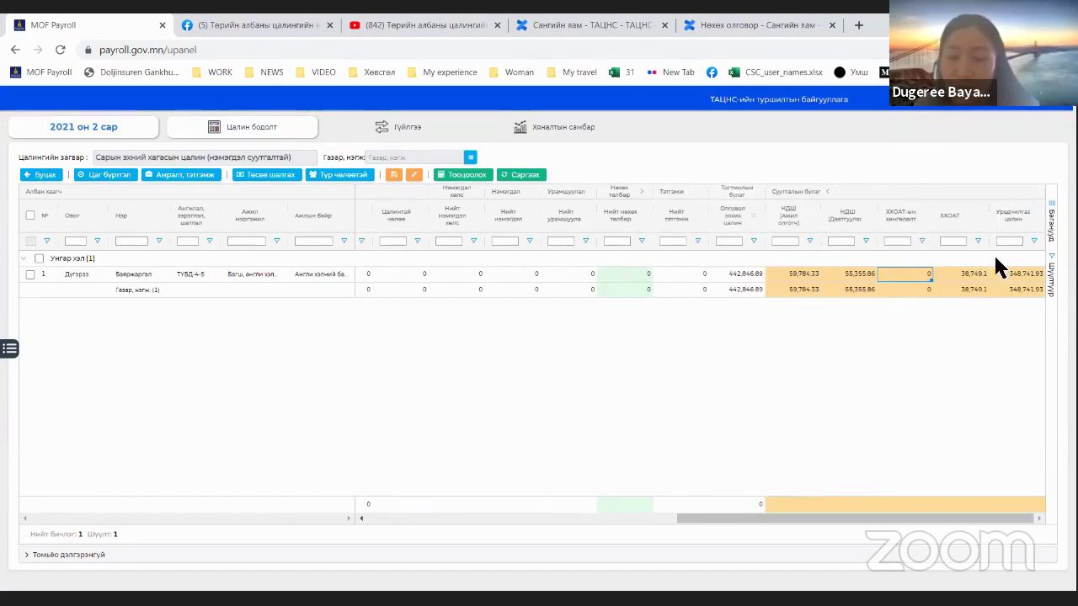
click(1036, 219)
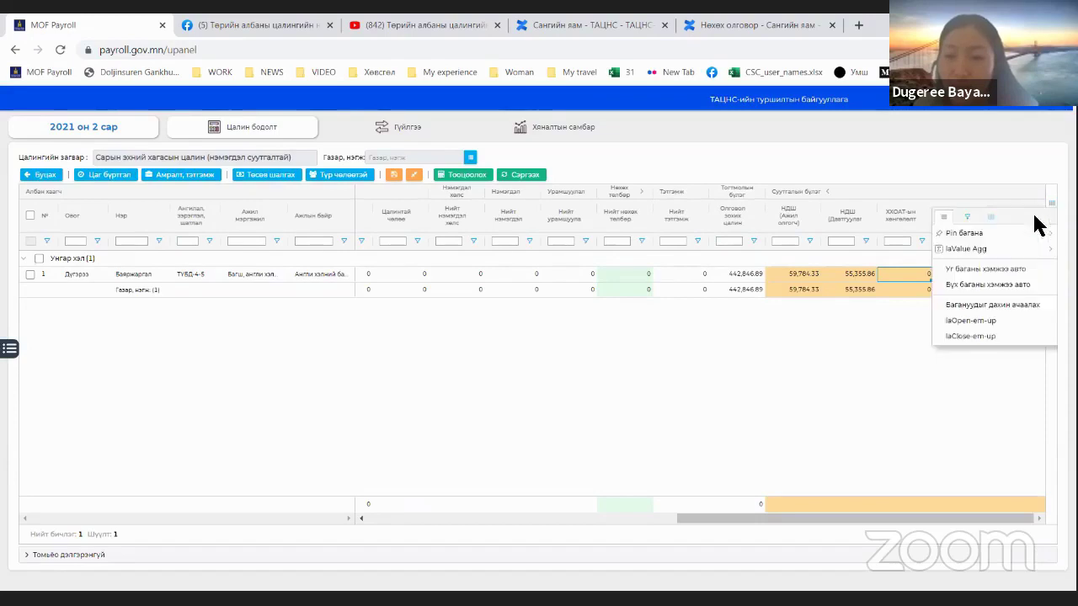
click(1042, 207)
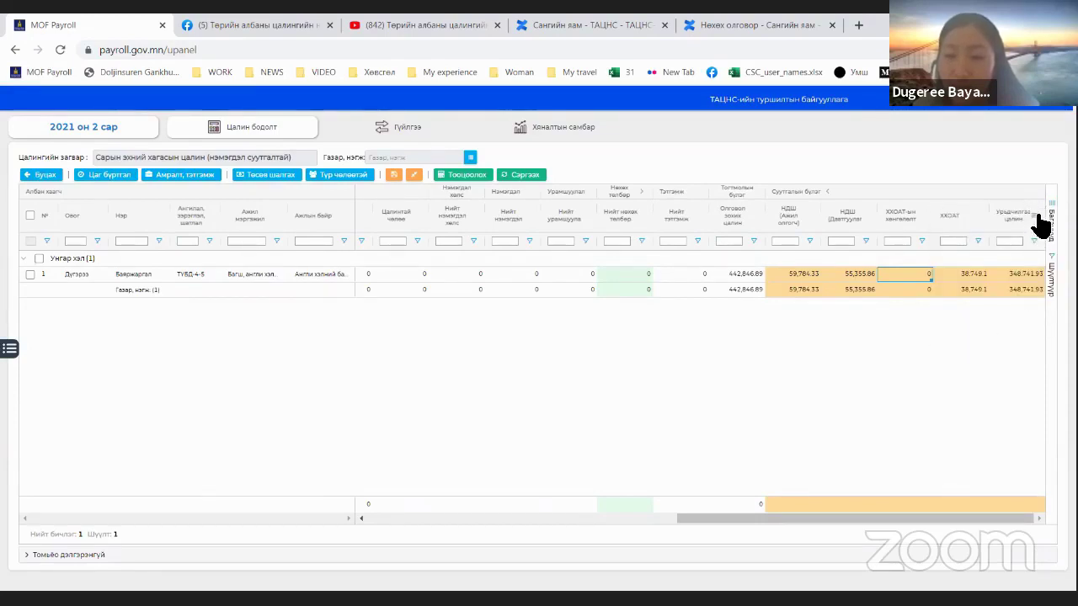
click(1037, 219)
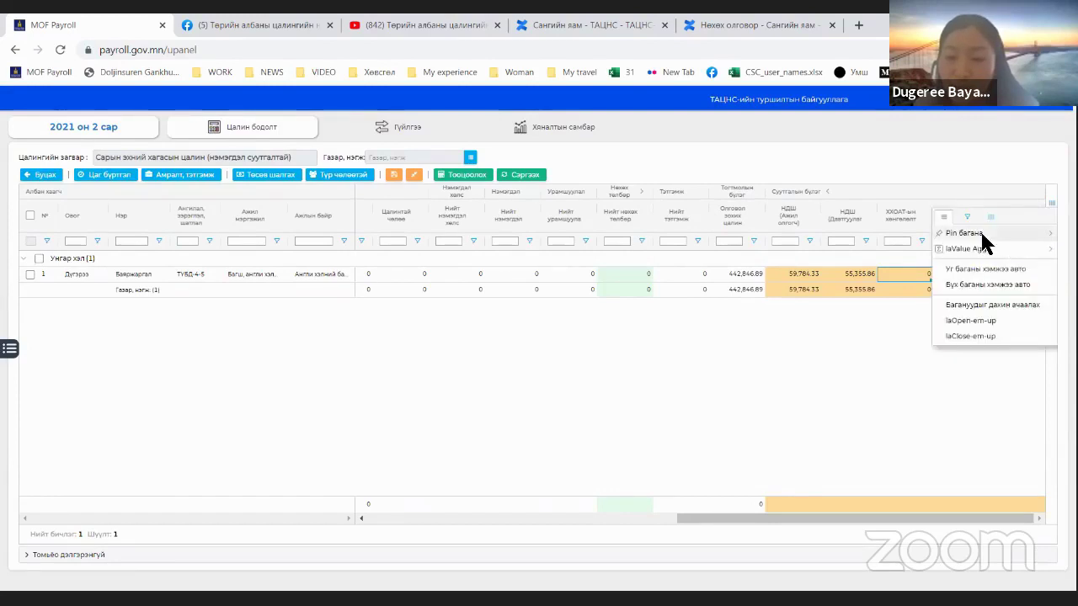
mouse_move(983, 239)
click(888, 250)
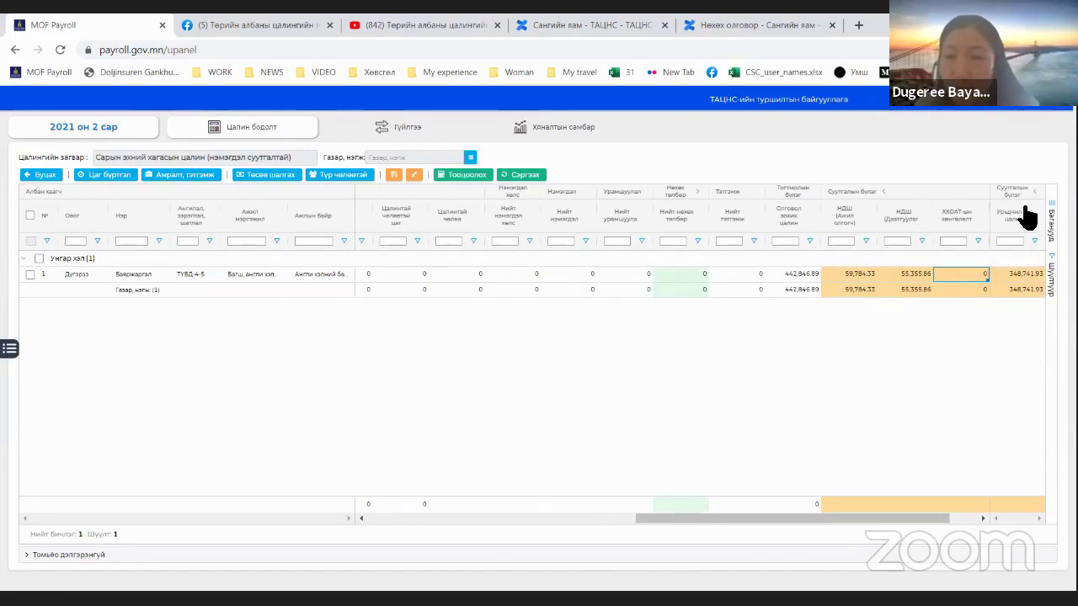
drag(925, 522, 1003, 496)
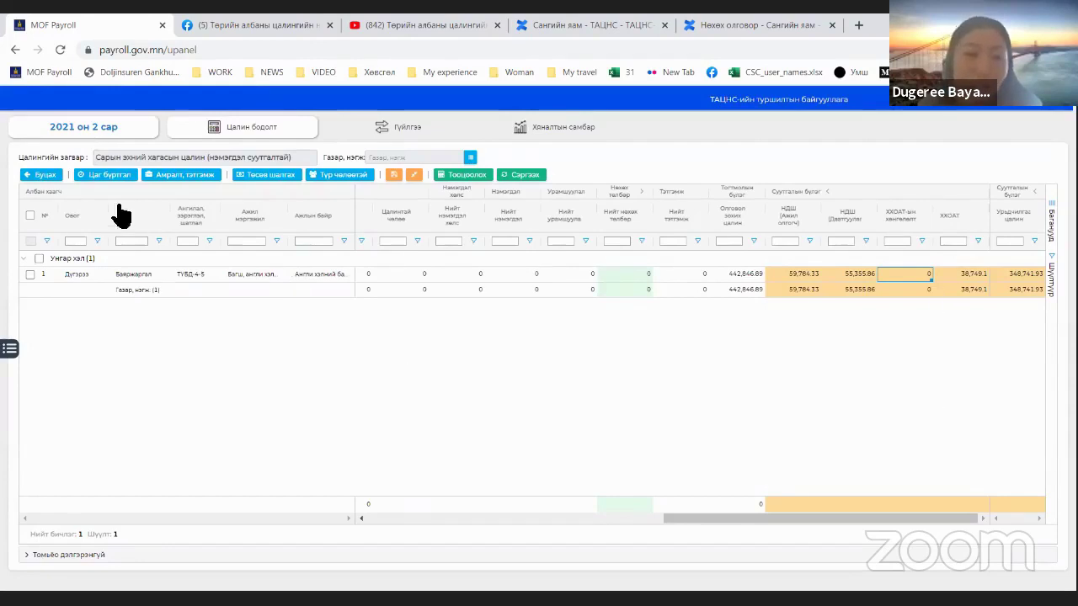
click(31, 216)
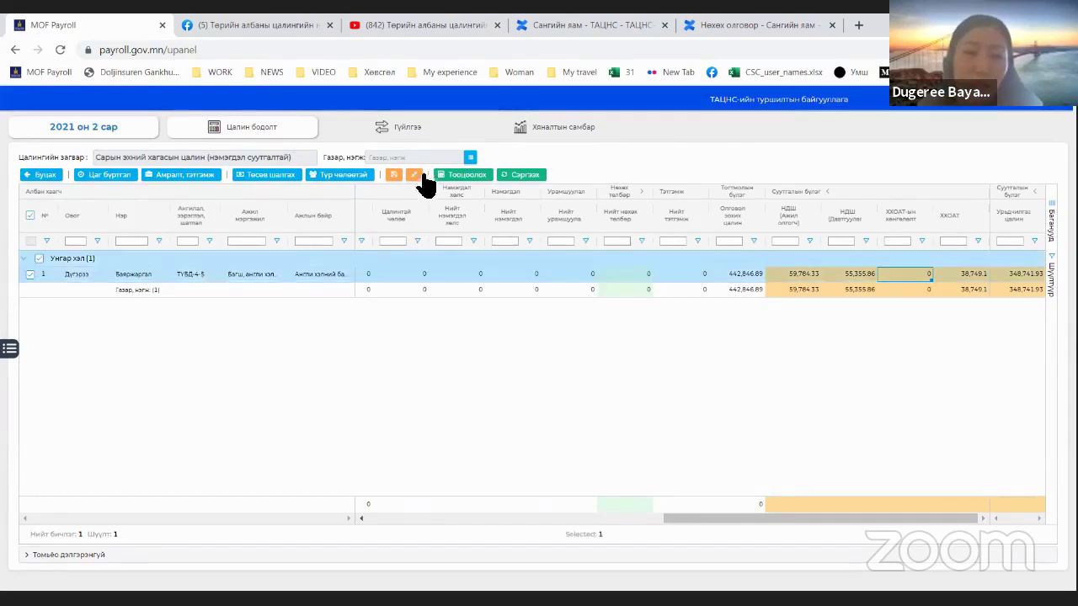
Step: Recalculate the salary and load the second-half salary payment transactions
click(462, 175)
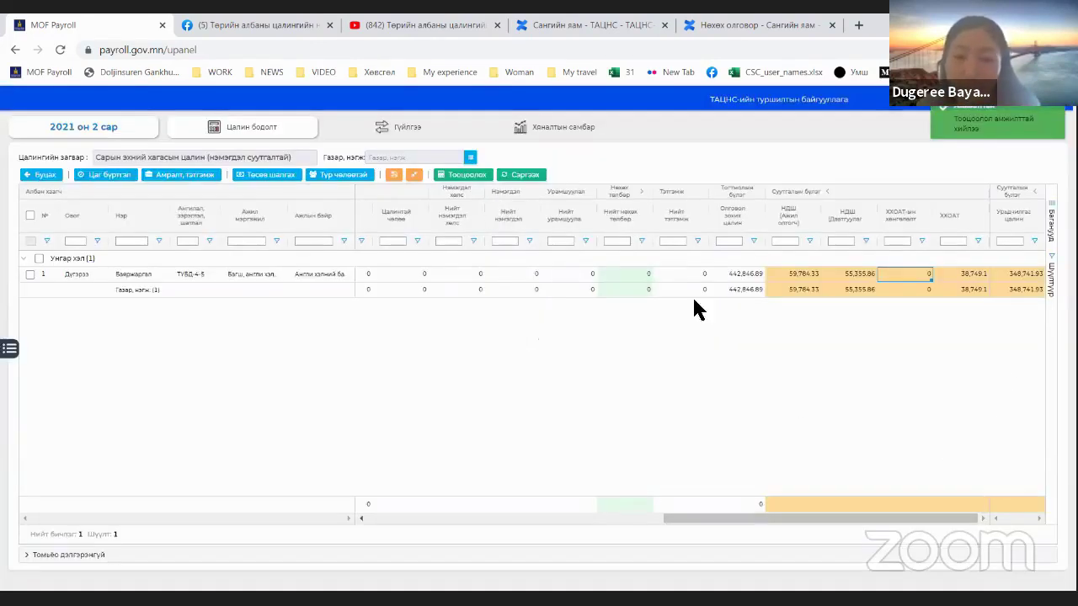
click(397, 127)
click(175, 246)
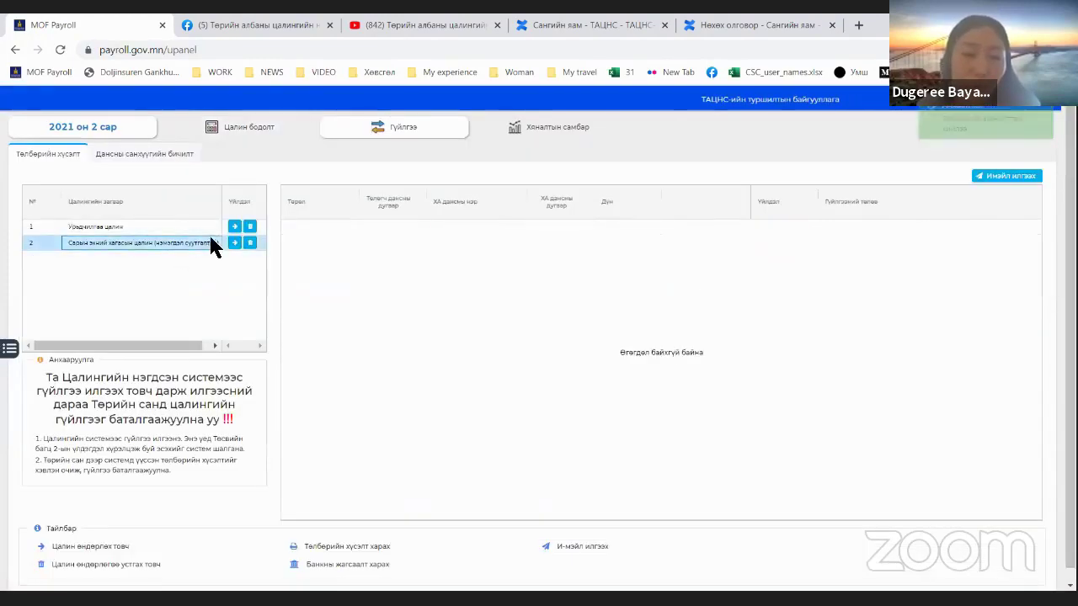
click(234, 244)
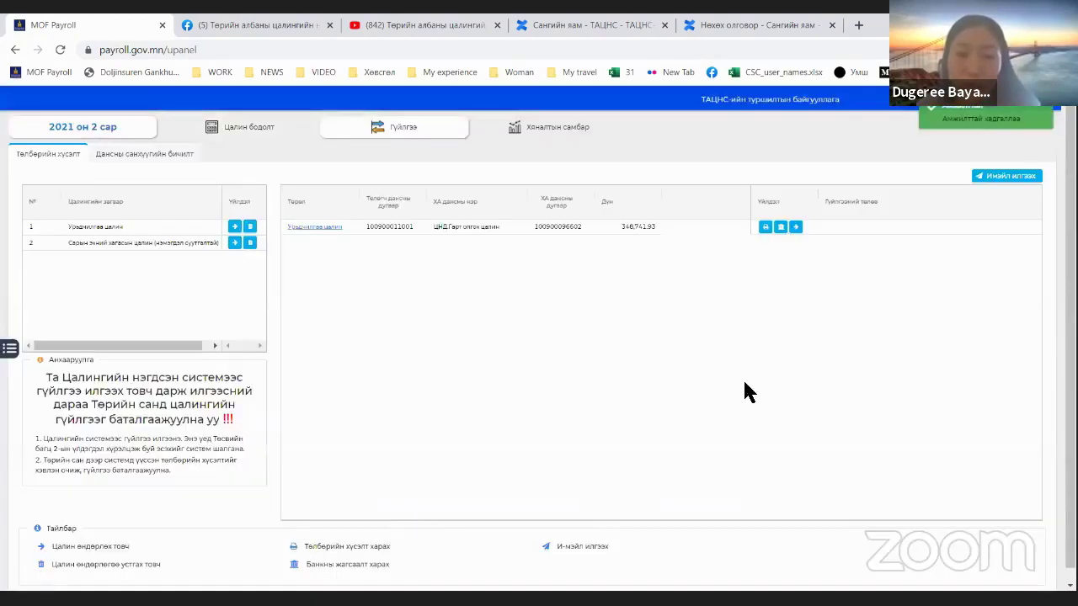
Step: Review the advance and second-half payment requests, then return to the calculations list
click(163, 228)
click(163, 244)
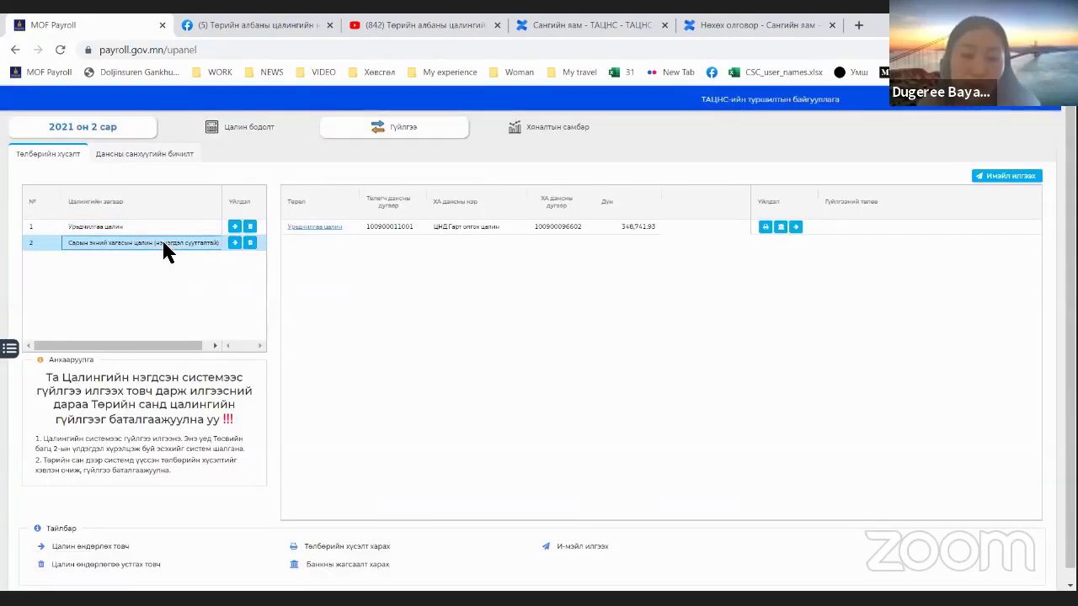
click(142, 226)
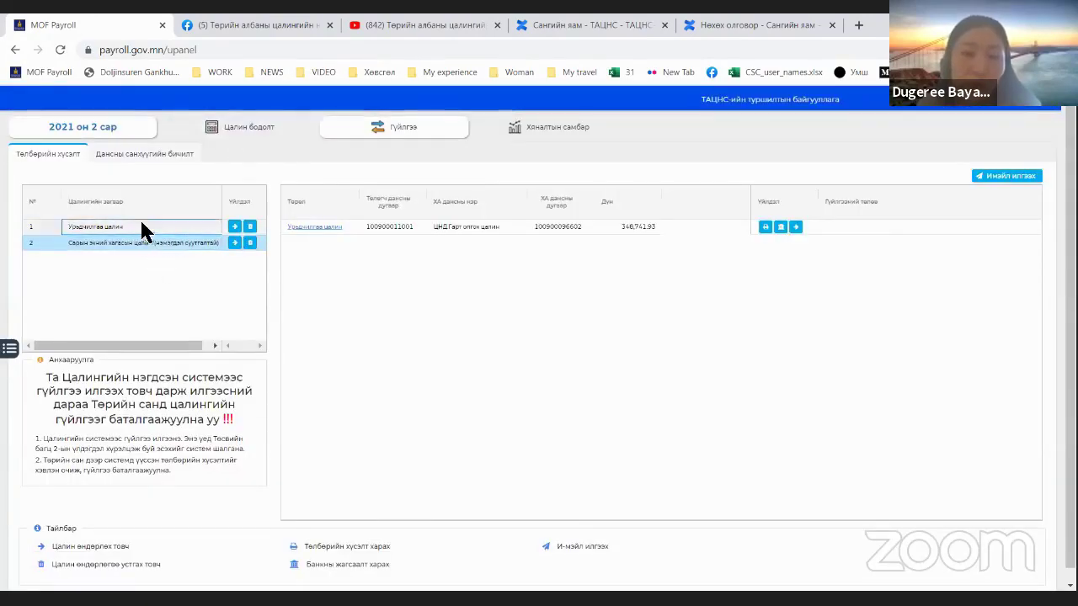
click(207, 243)
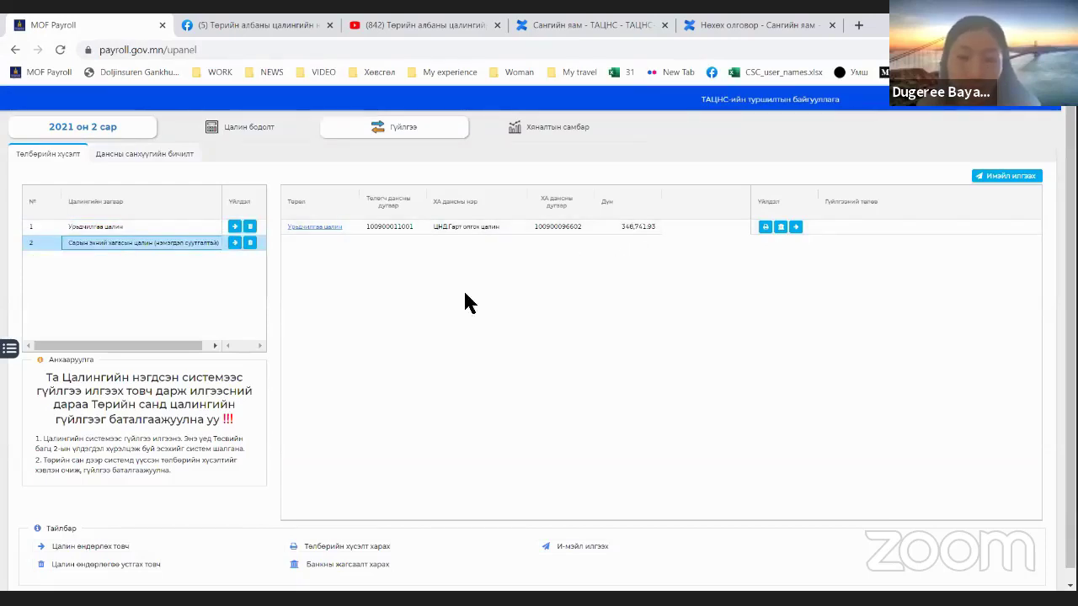
click(226, 130)
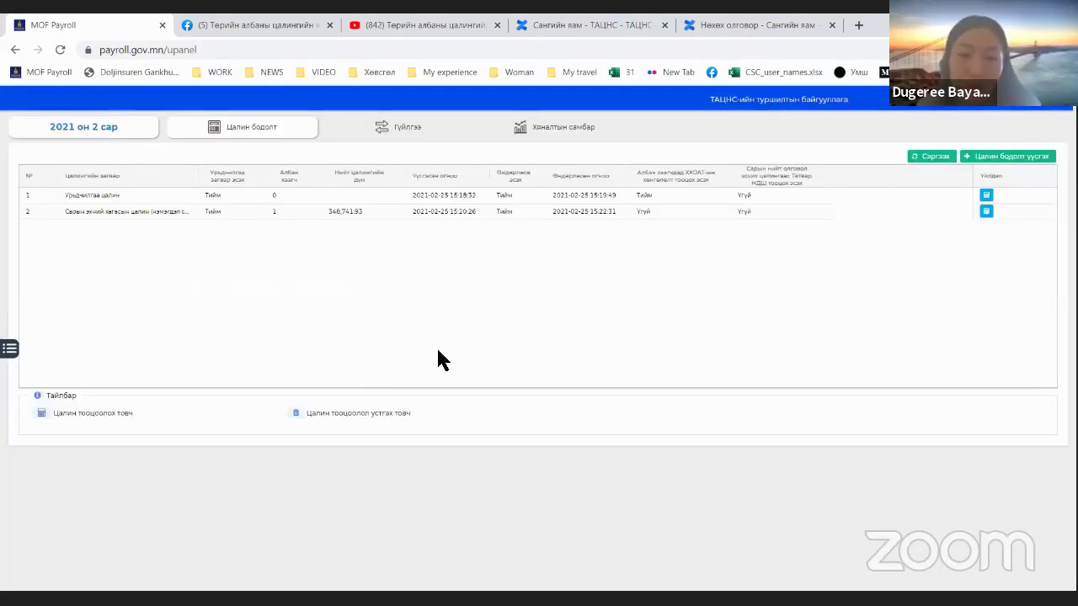
Step: Start a new salary calculation using the Сарын II хагасын цалин (нэмэгдэлтэй) template
click(1007, 155)
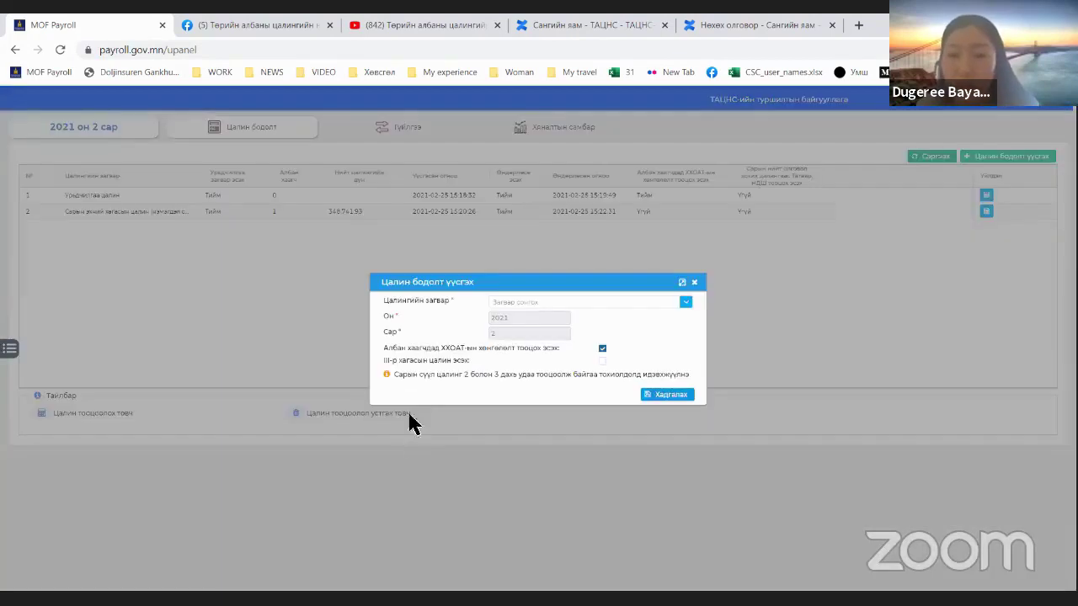
click(693, 302)
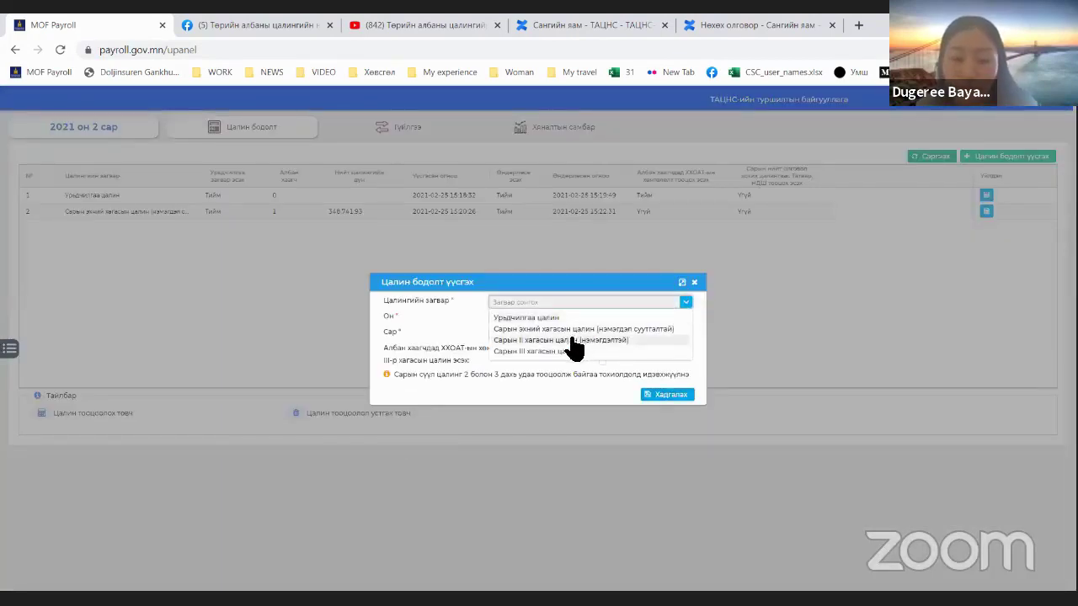
click(590, 365)
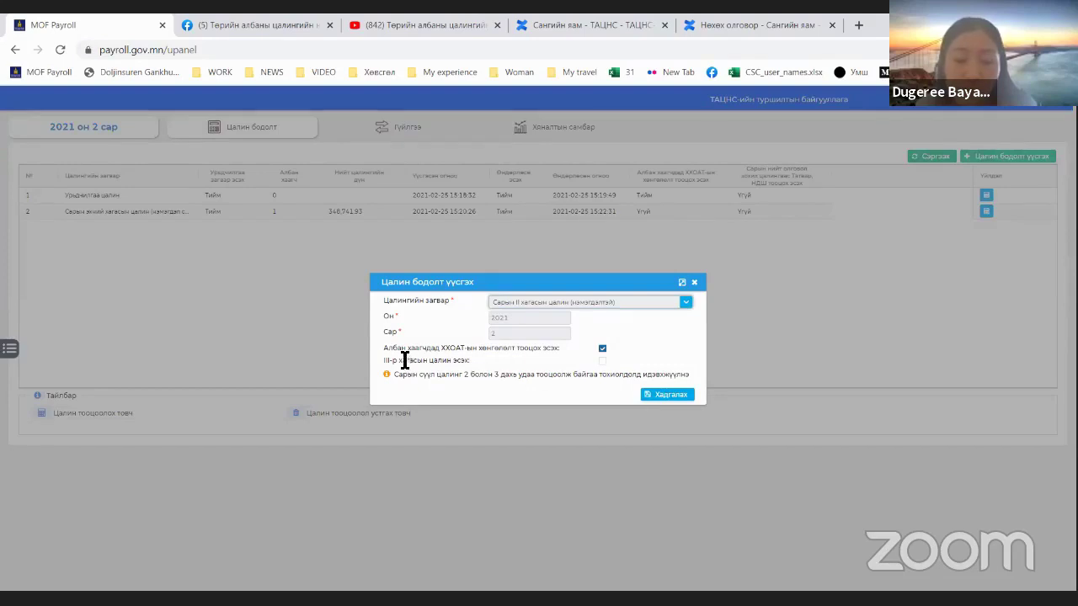
drag(376, 364, 469, 361)
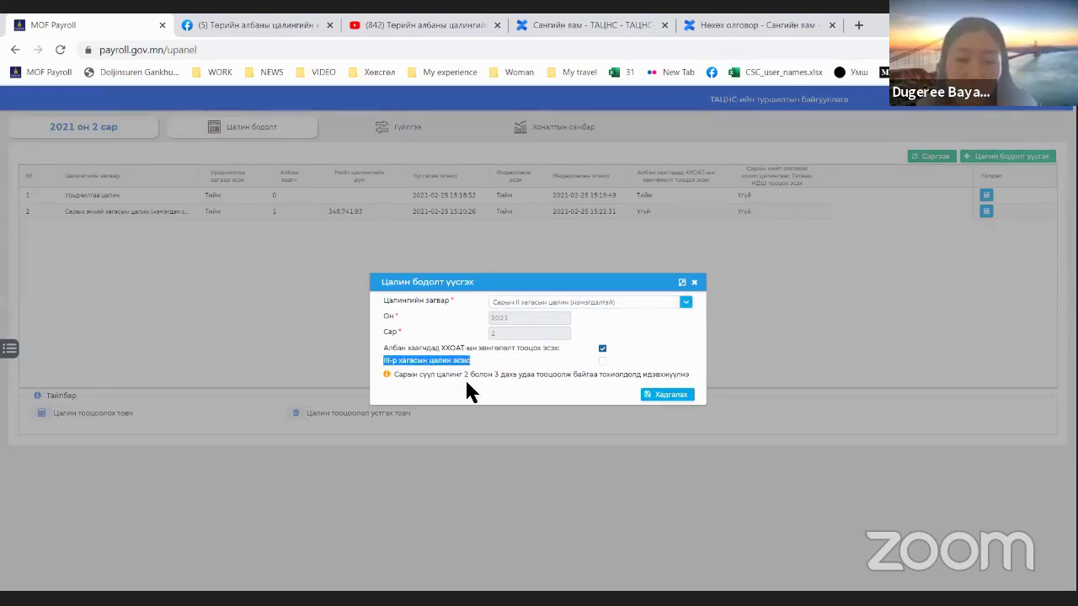
click(464, 383)
Step: Keep the second-half template, tick III-р хагасын цалин эсэх, and save the calculation
drag(401, 381, 676, 389)
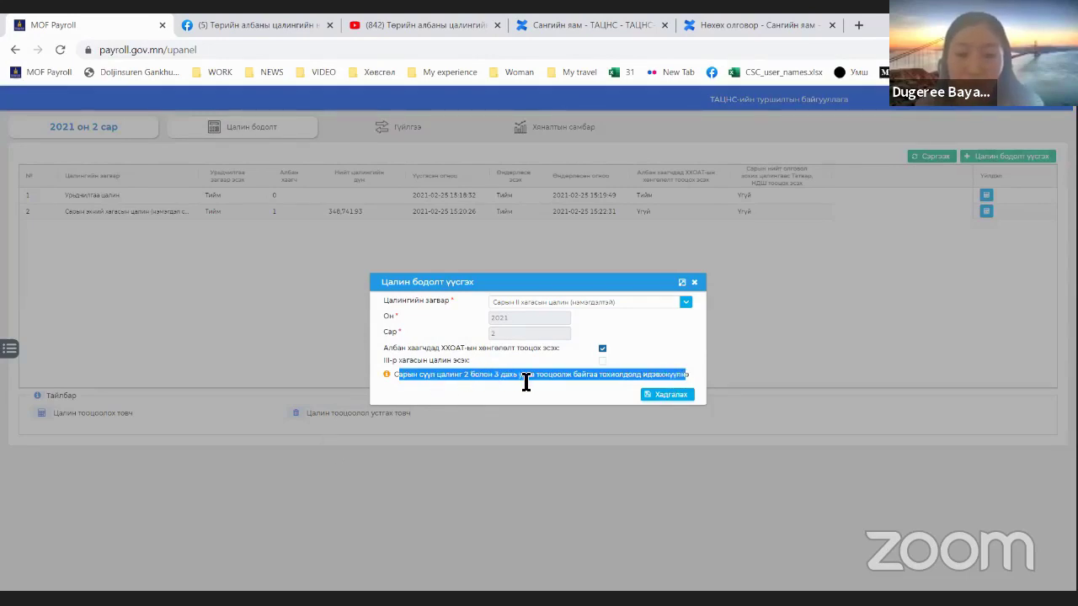
double_click(673, 378)
click(601, 390)
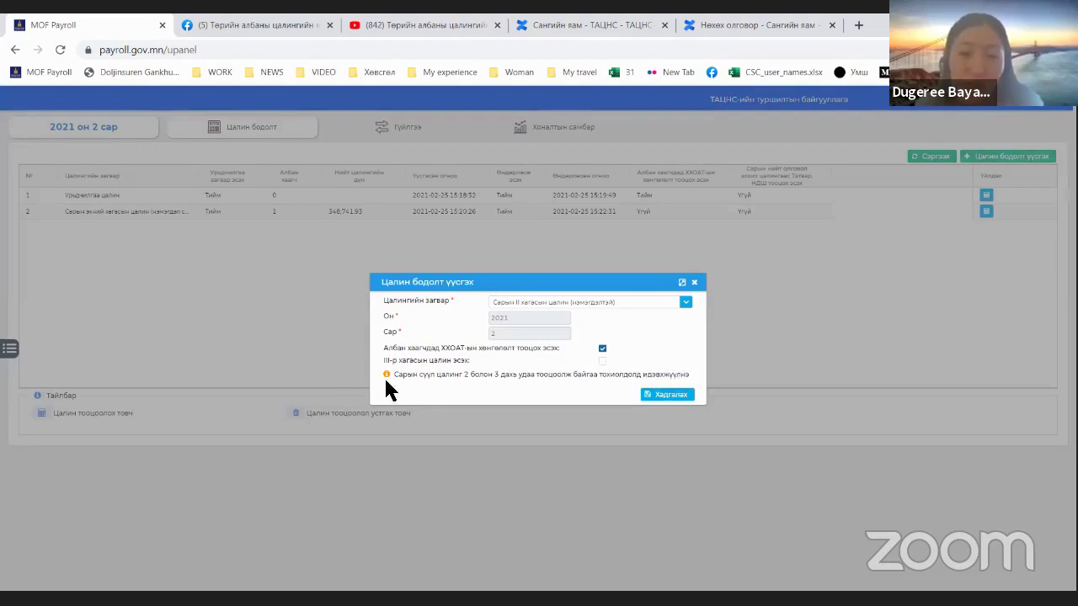
drag(375, 360, 472, 362)
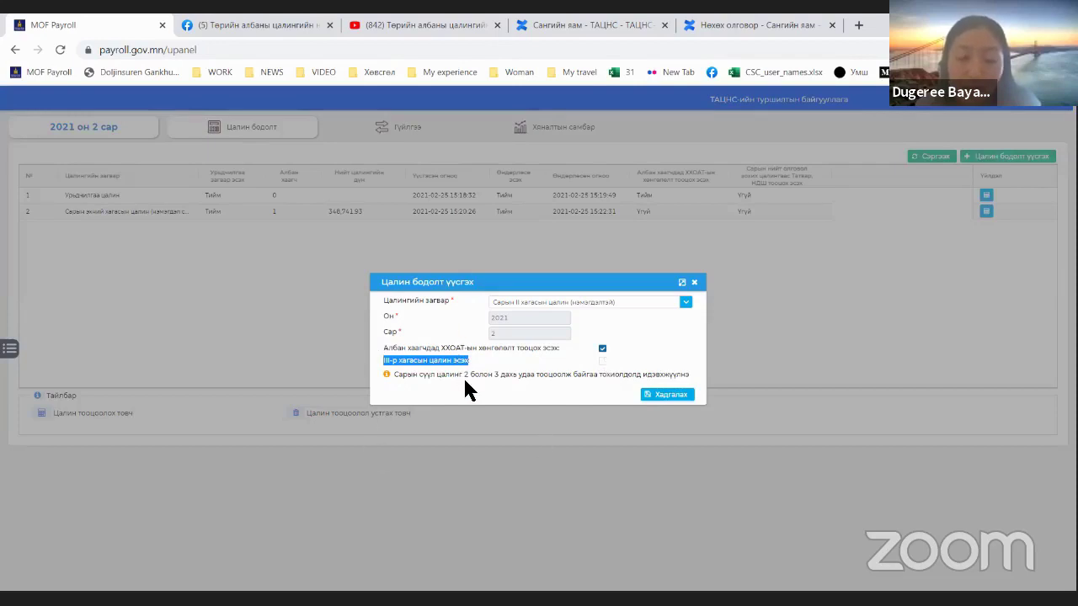
click(532, 305)
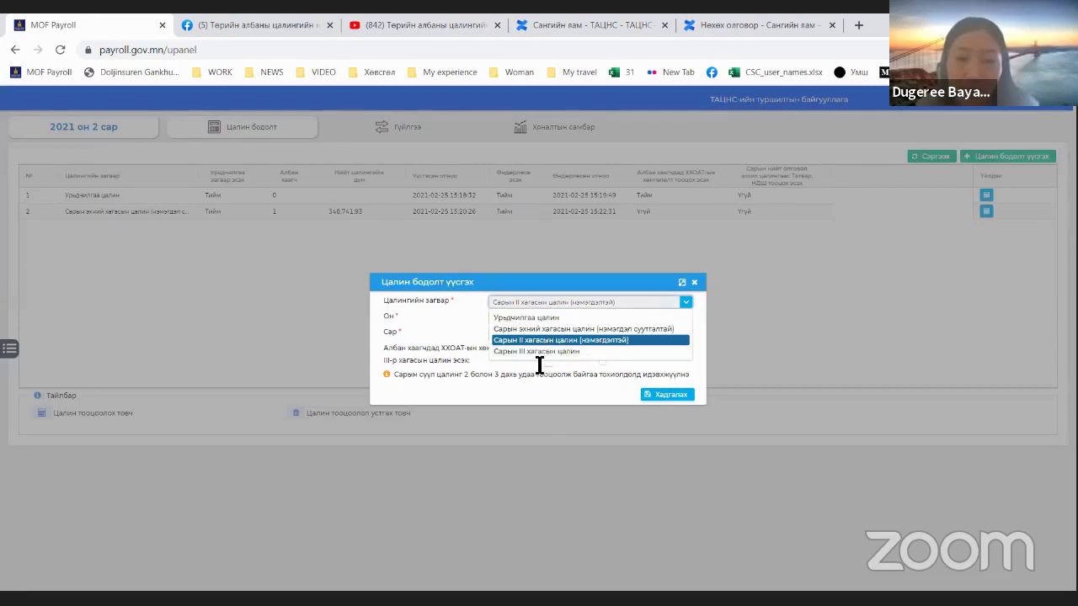
click(543, 362)
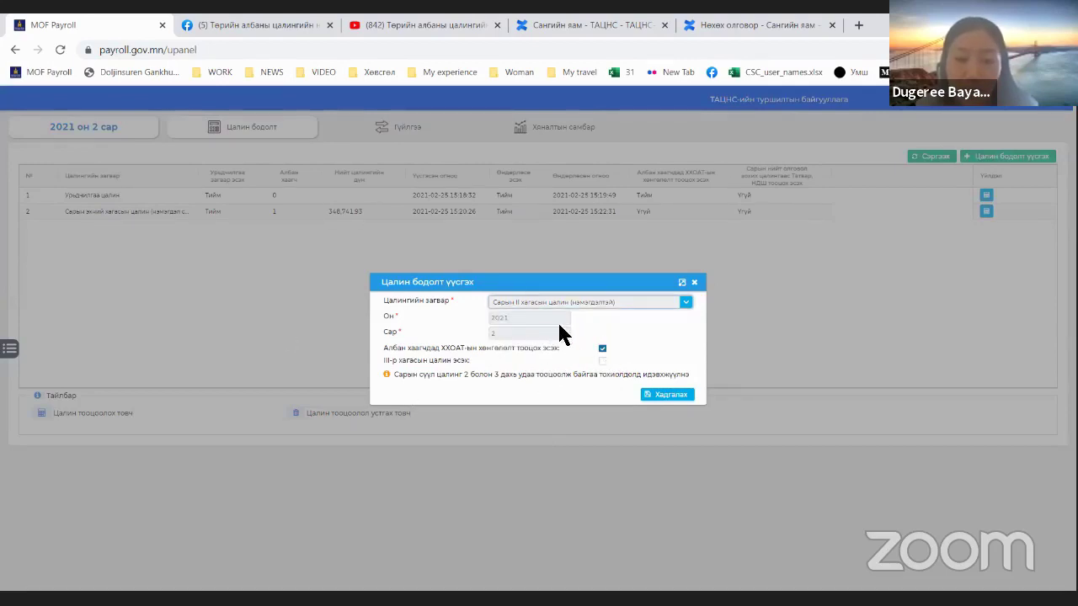
click(602, 362)
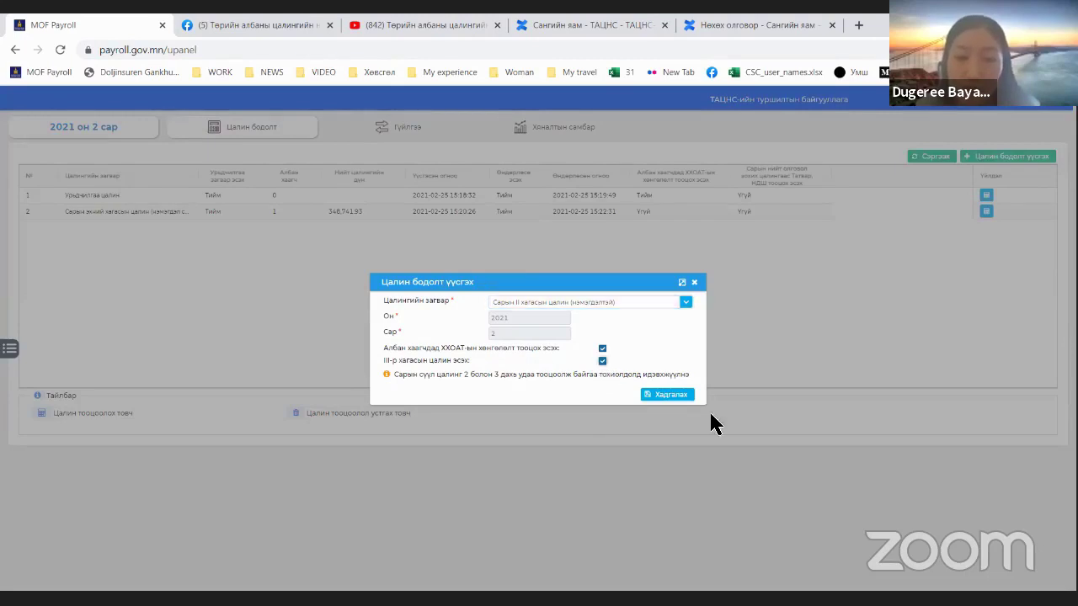
click(679, 396)
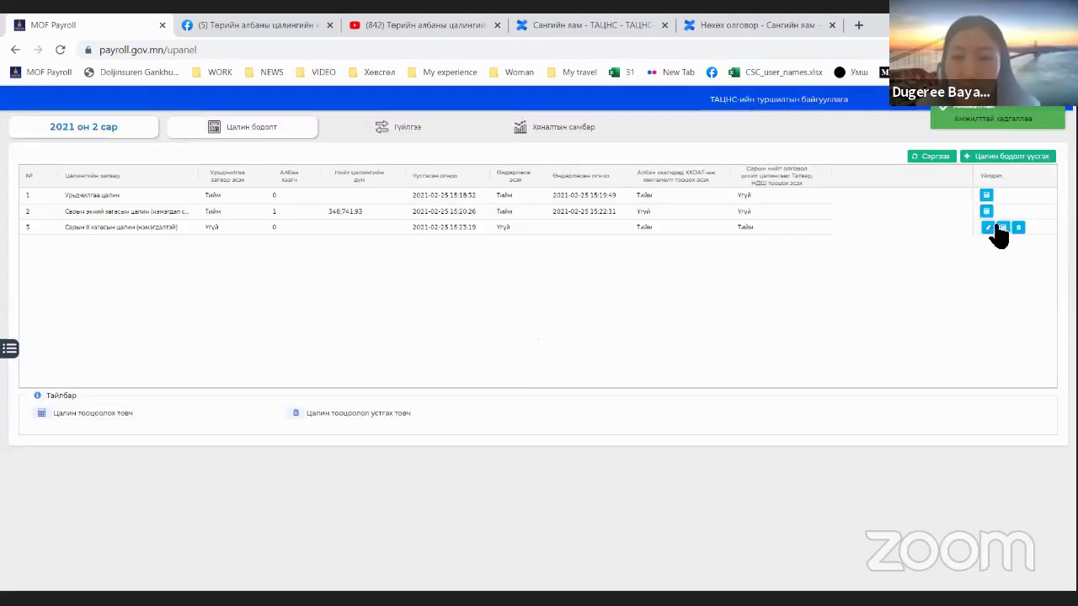
Step: Look over the new calculation's employee grid, then return to the calculations list
click(1002, 227)
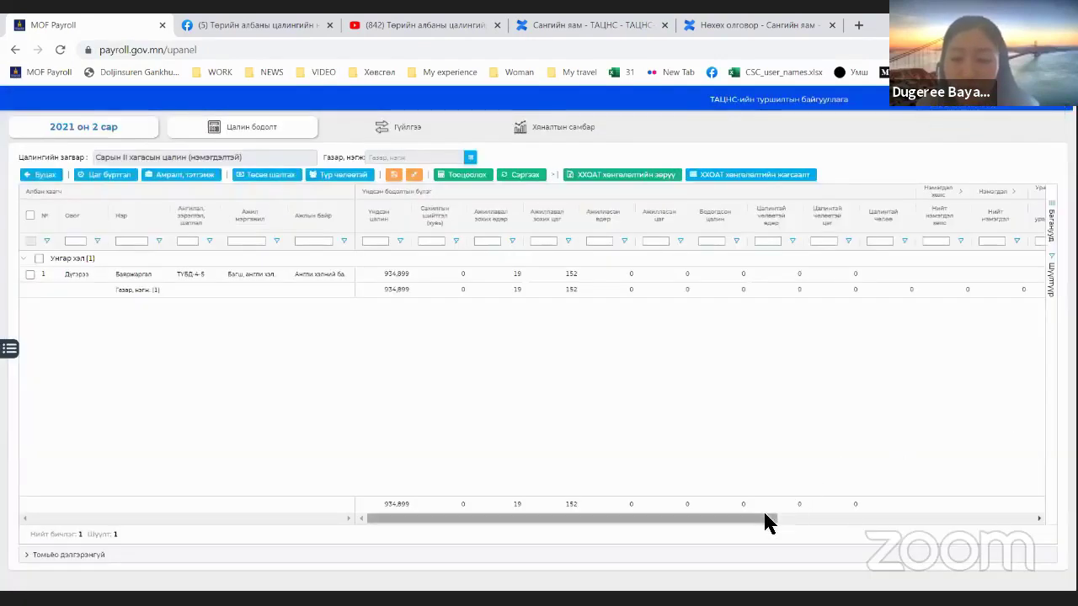
drag(767, 522, 1015, 530)
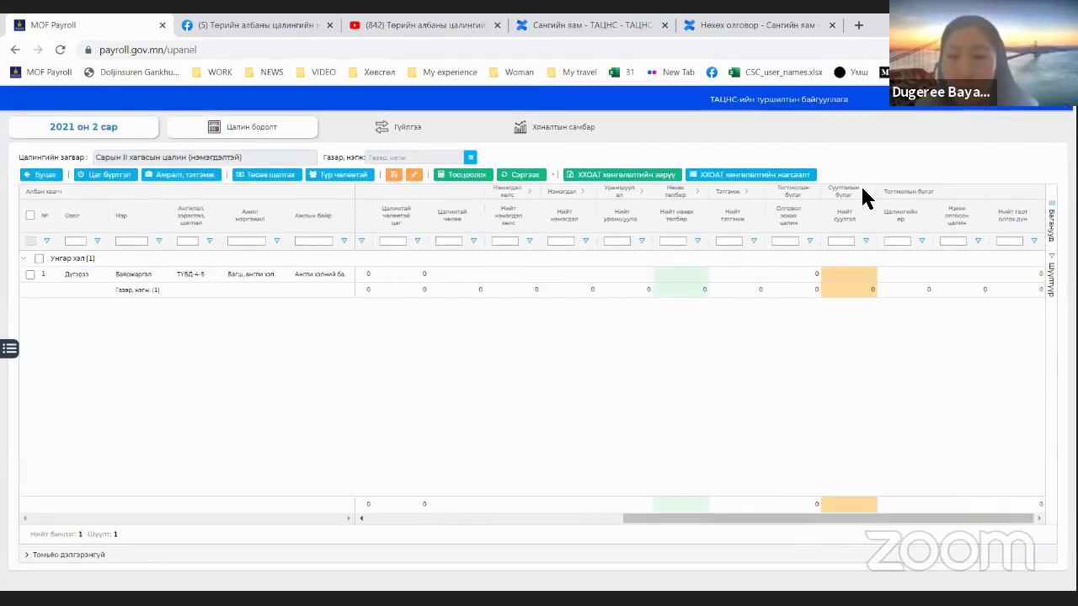
drag(661, 522, 1021, 526)
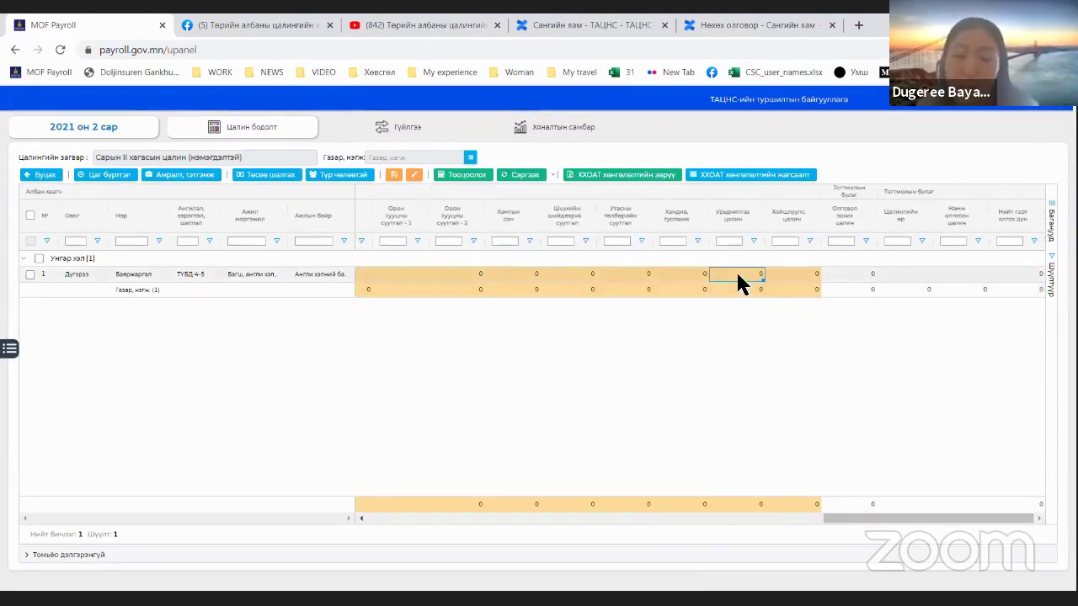
click(56, 181)
click(533, 228)
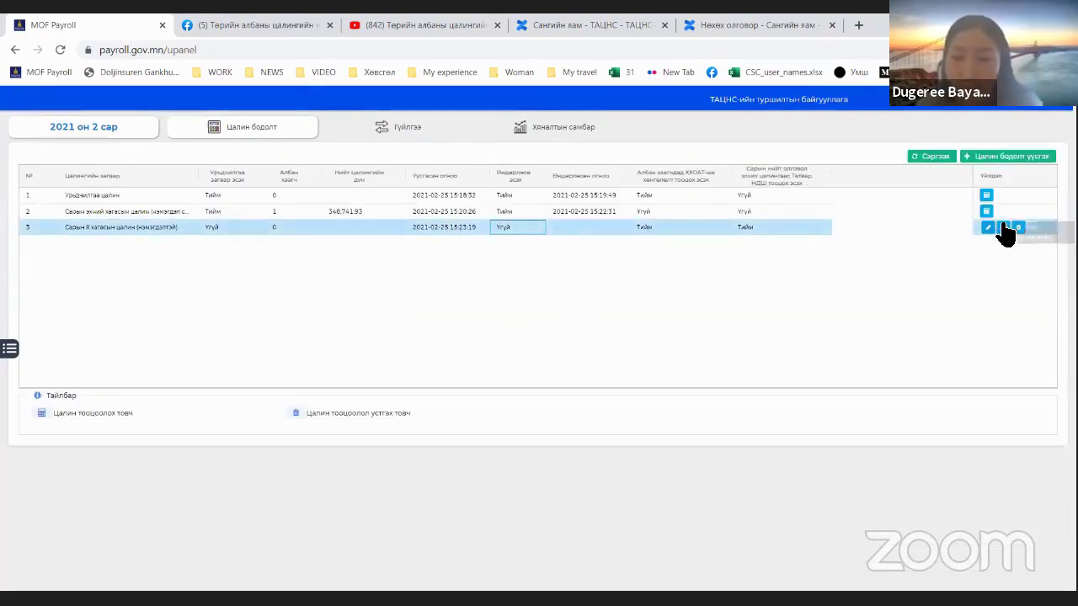
click(1002, 227)
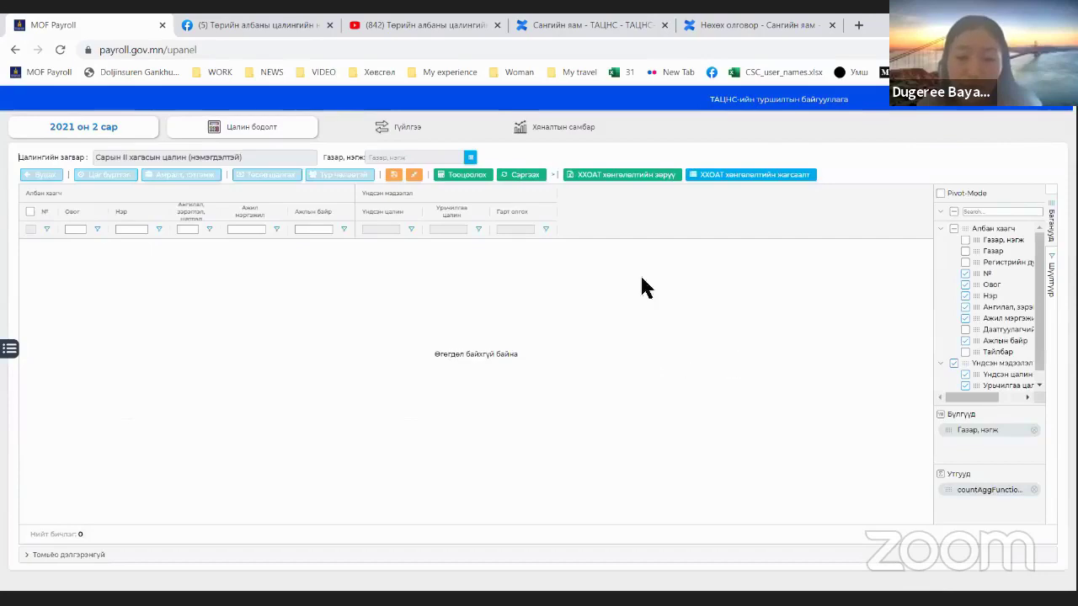
click(40, 175)
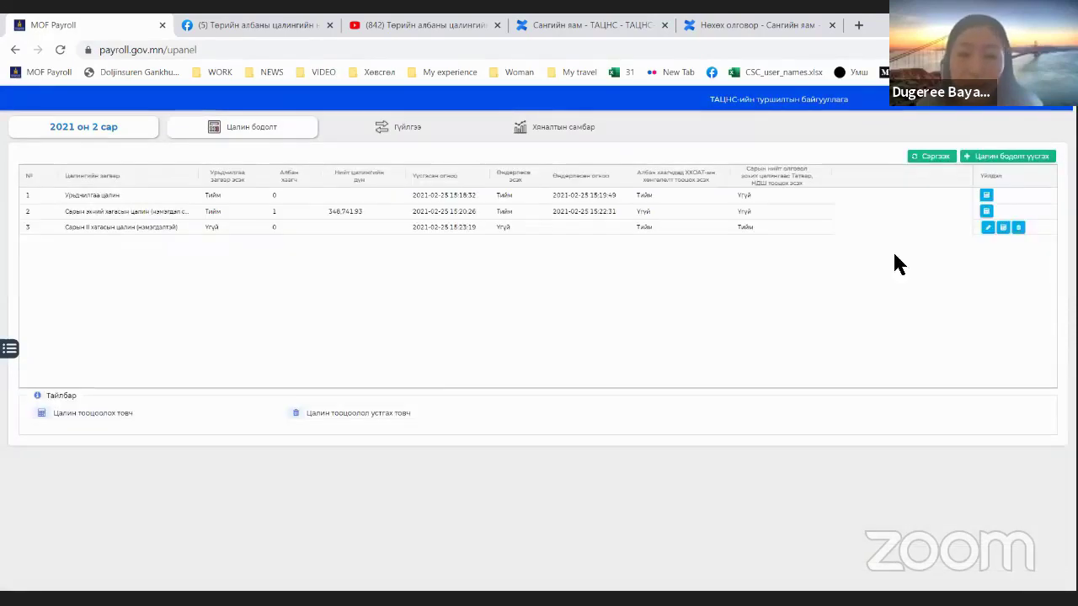
Step: Untick III-р хагасын цалин эсэх on the third calculation and re-save it
click(987, 227)
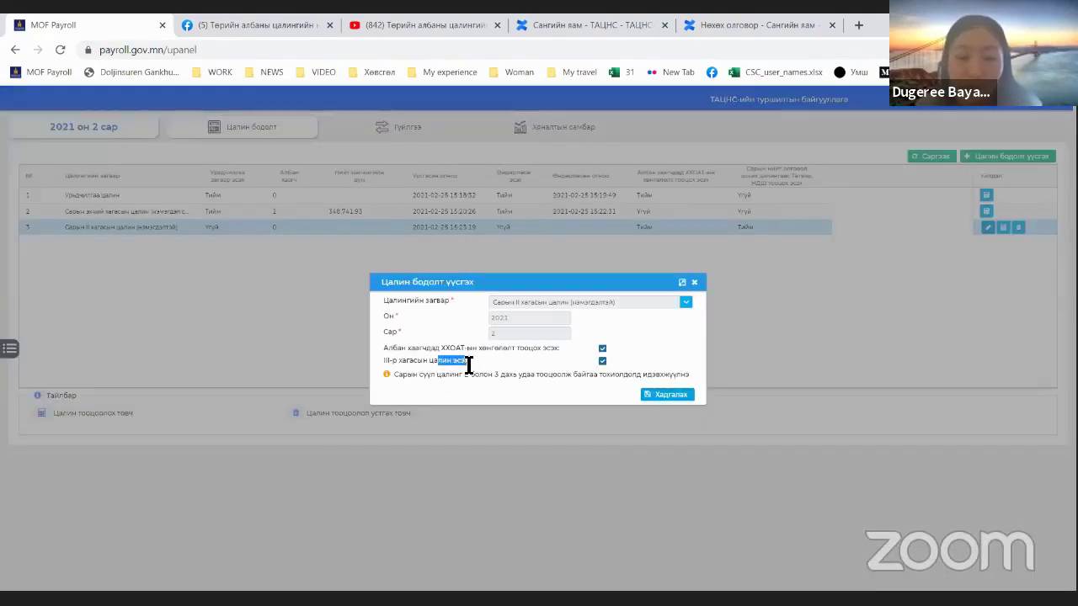
drag(469, 364, 604, 368)
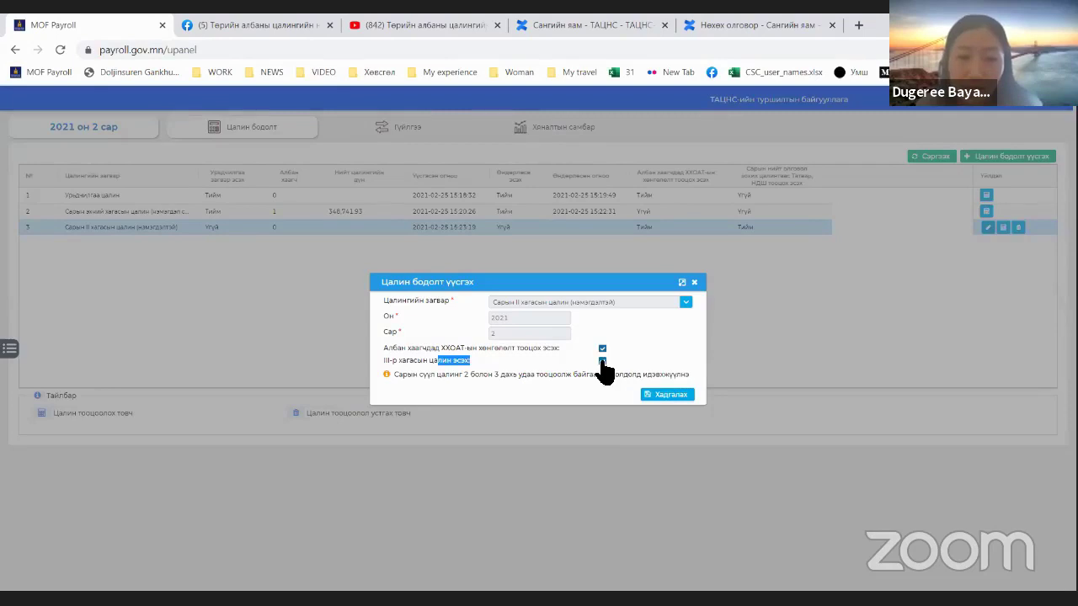
click(602, 362)
click(667, 396)
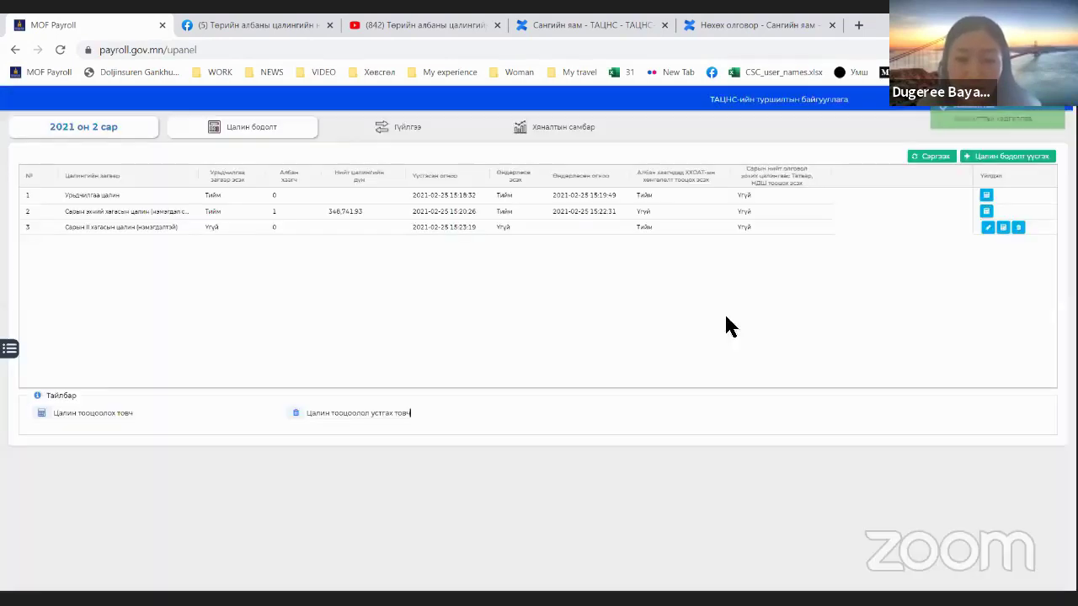
click(1003, 228)
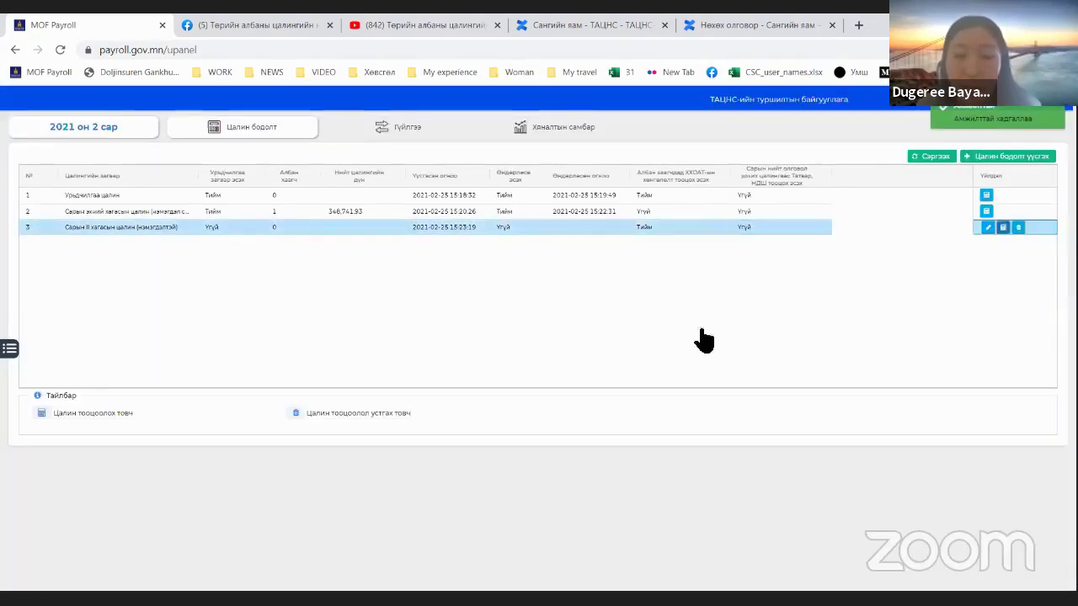
Step: Scroll through the grid's columns, expanding deductions and checking the 1,848,741.93 advance amount
click(1050, 218)
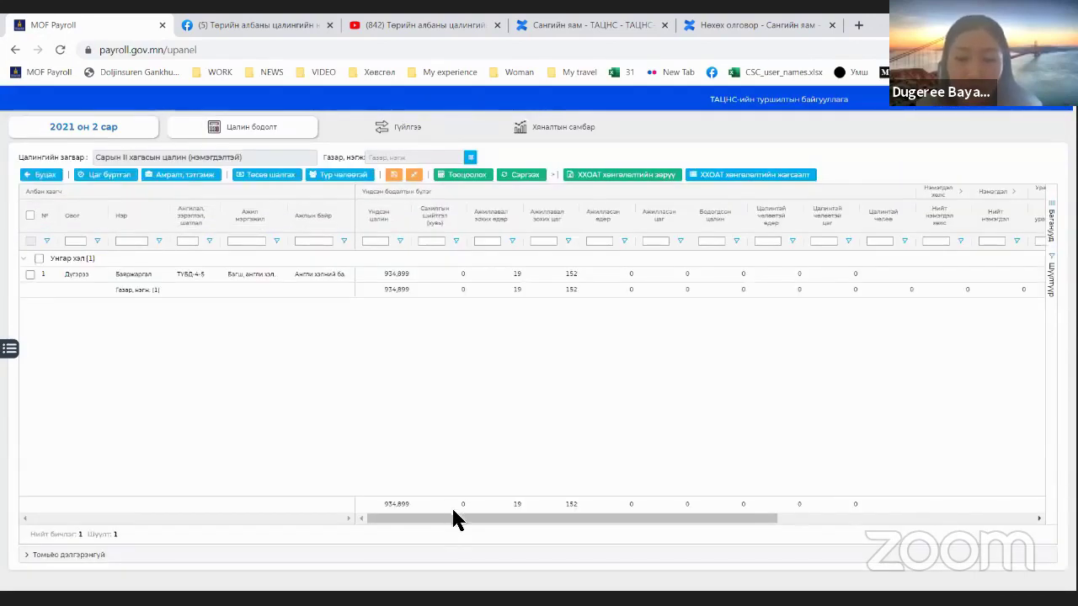
drag(453, 518, 872, 354)
click(865, 191)
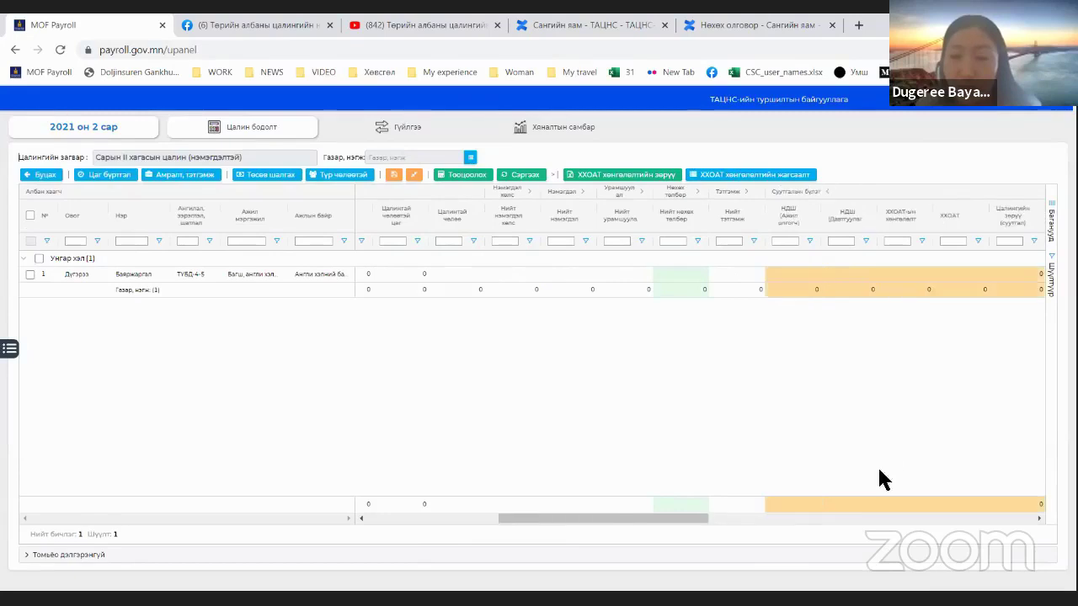
click(679, 517)
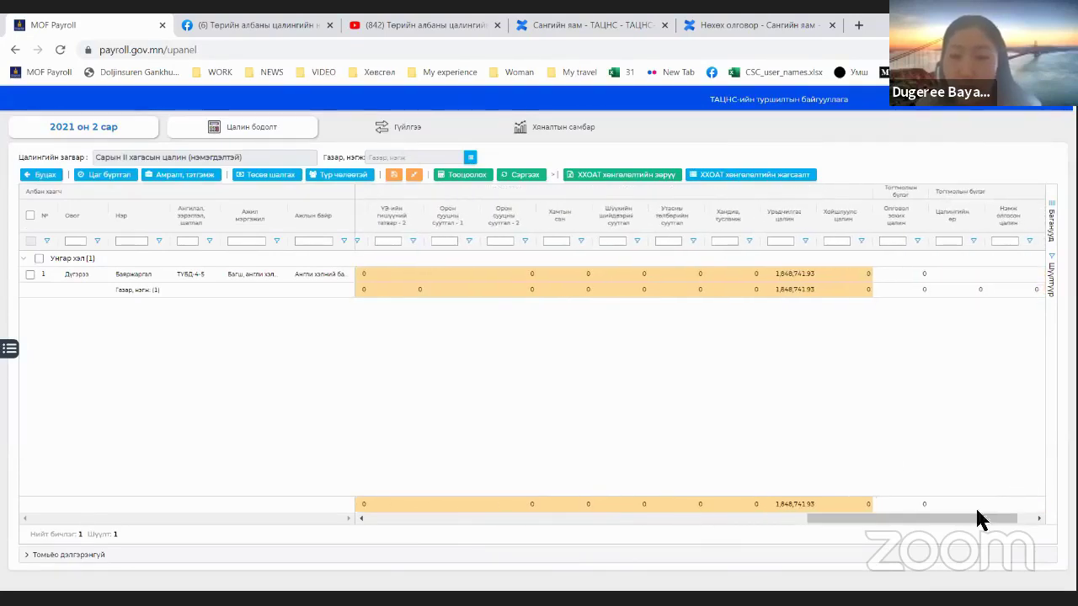
click(791, 276)
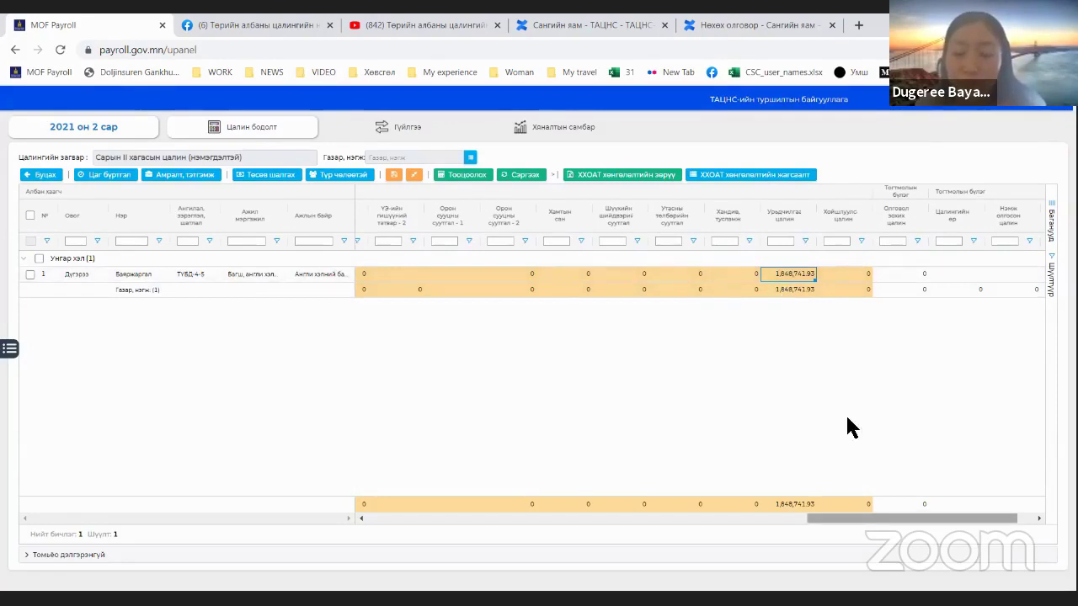
drag(871, 518, 443, 516)
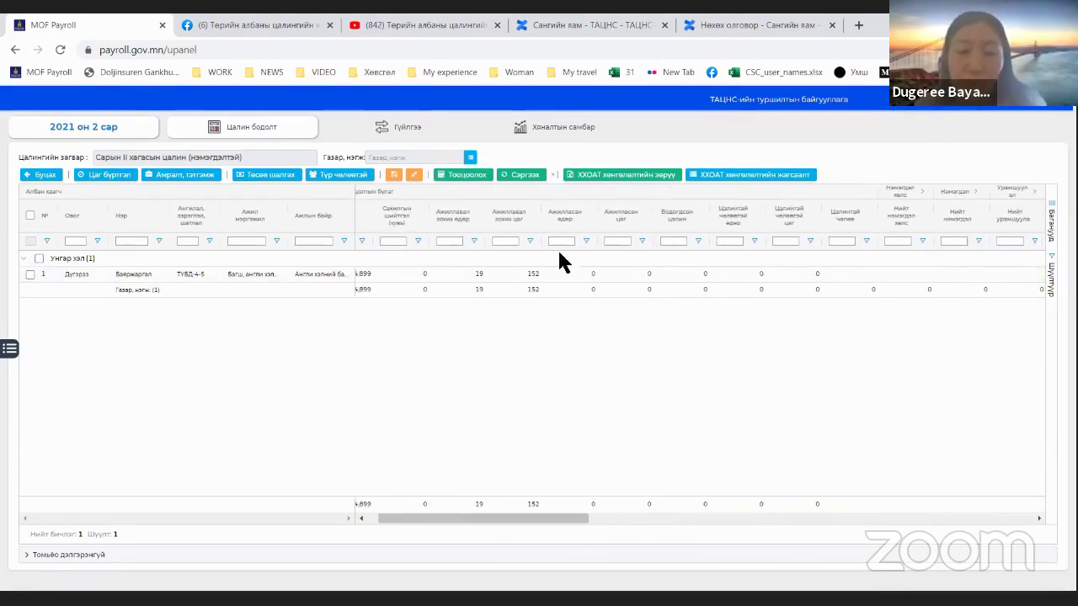
Step: Enter 19 worked days and 152 hours, then calculate the employee's salary to 934,899
click(573, 272)
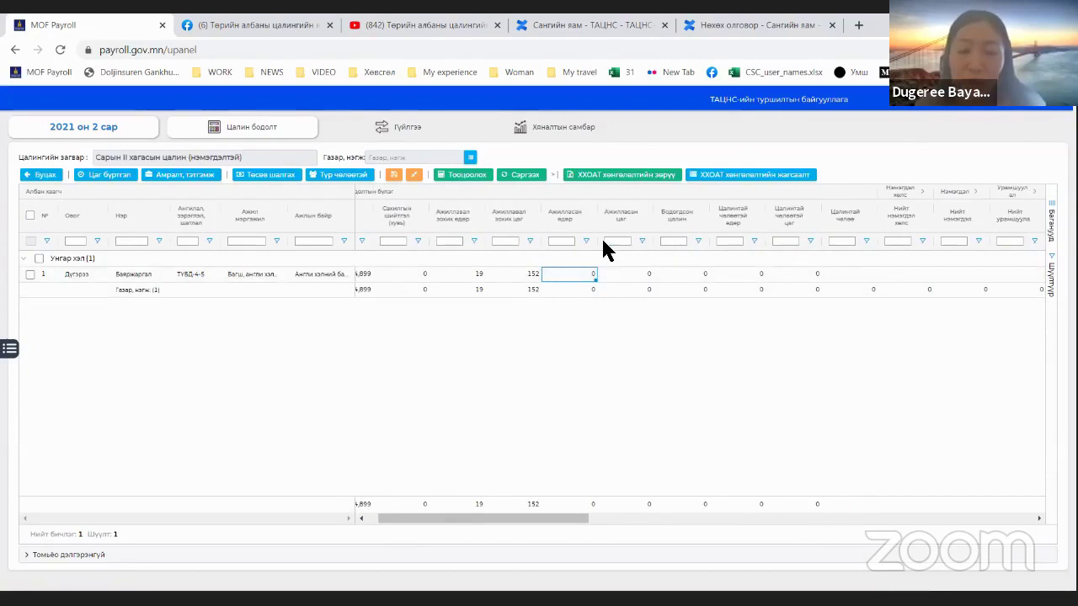
text(1)
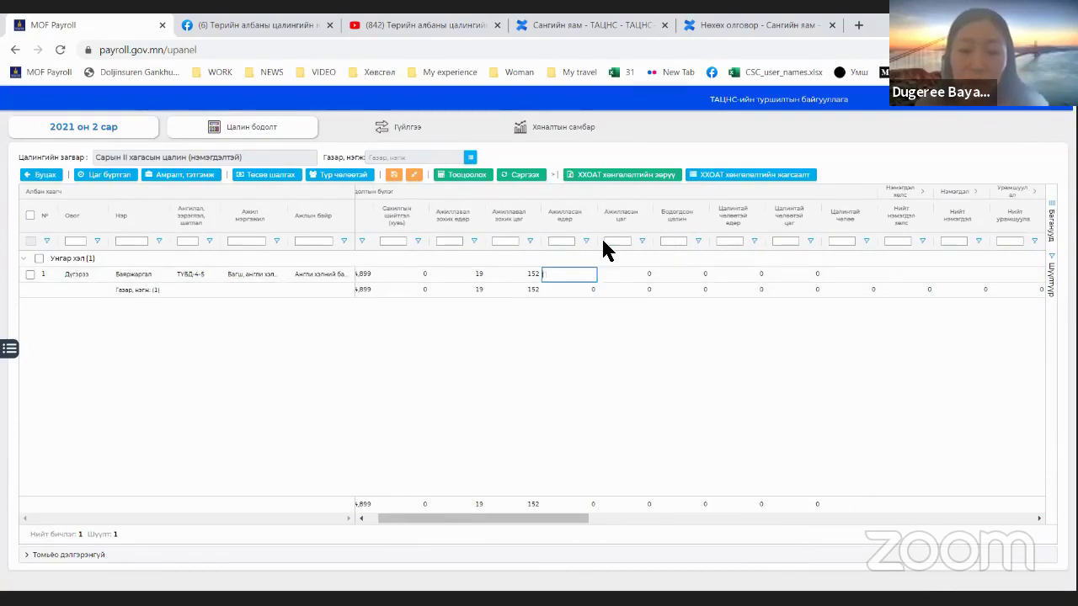
text(9)
key(Tab)
text(152)
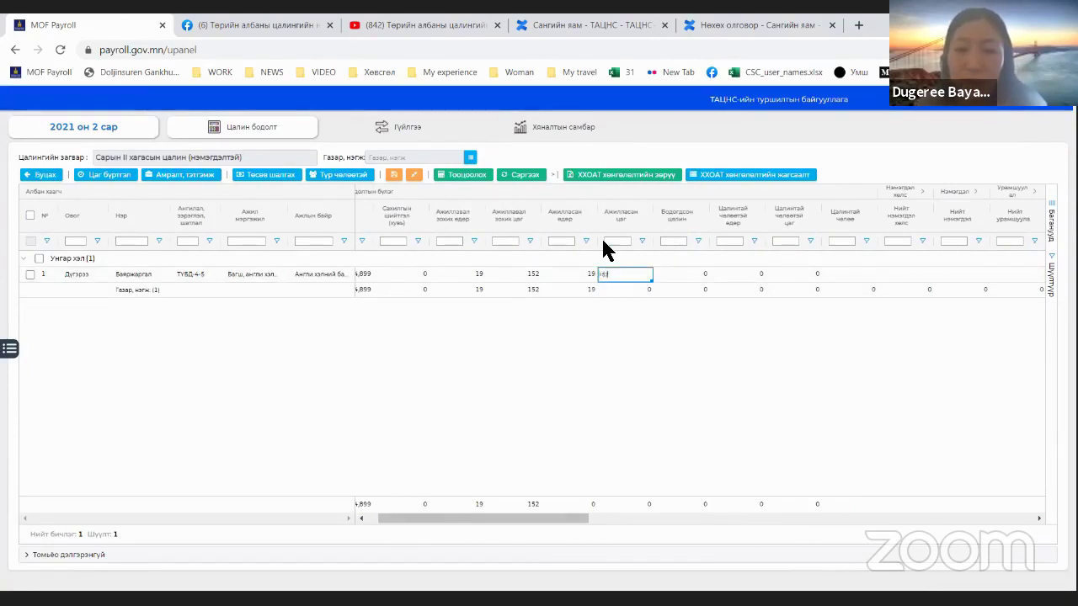
key(Return)
click(30, 217)
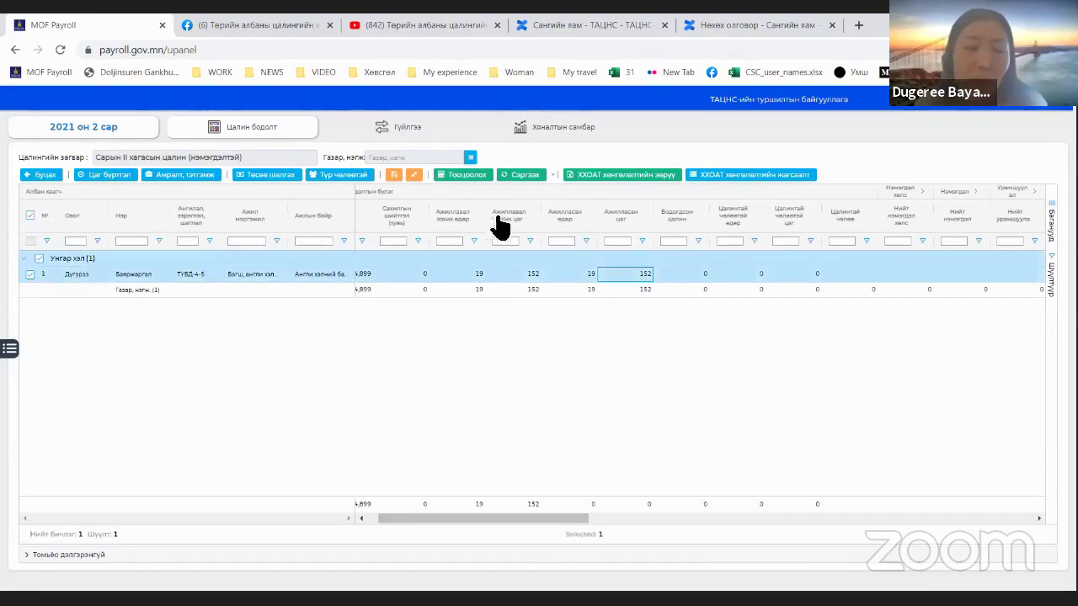
click(522, 177)
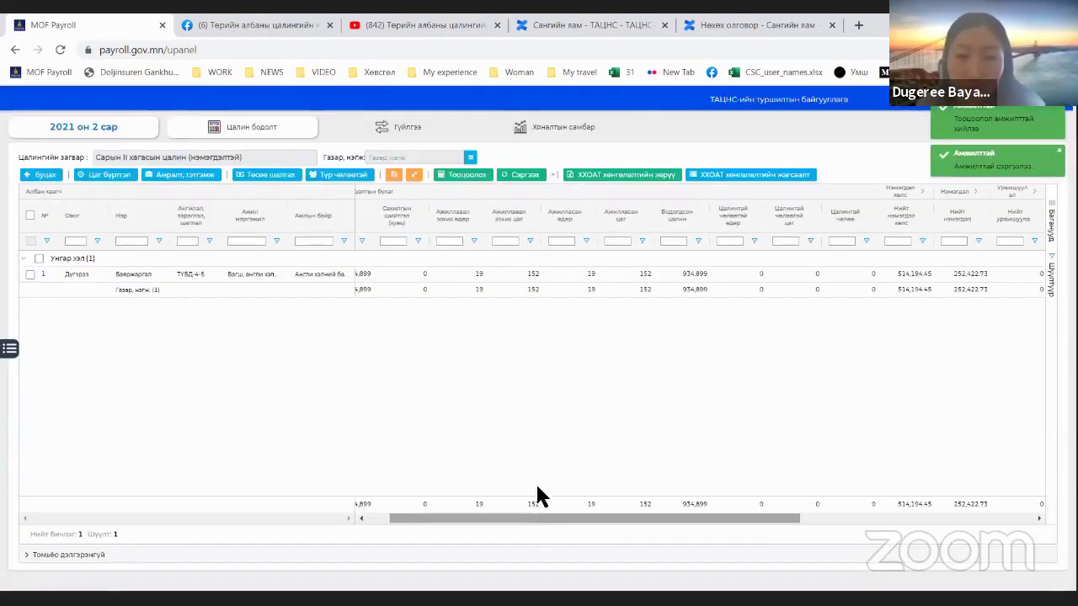
drag(578, 517, 896, 521)
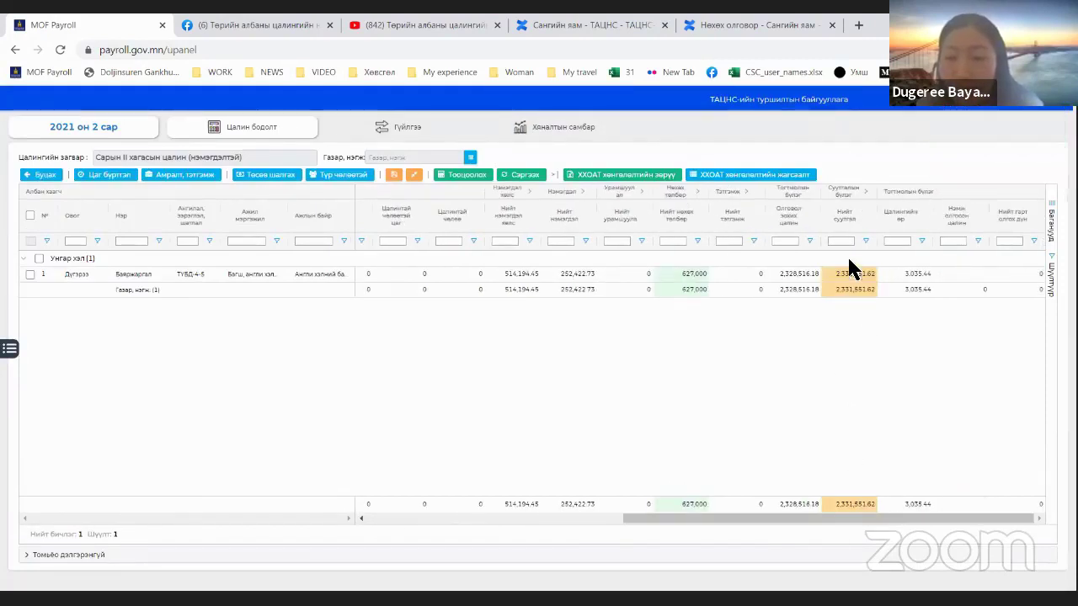
click(799, 276)
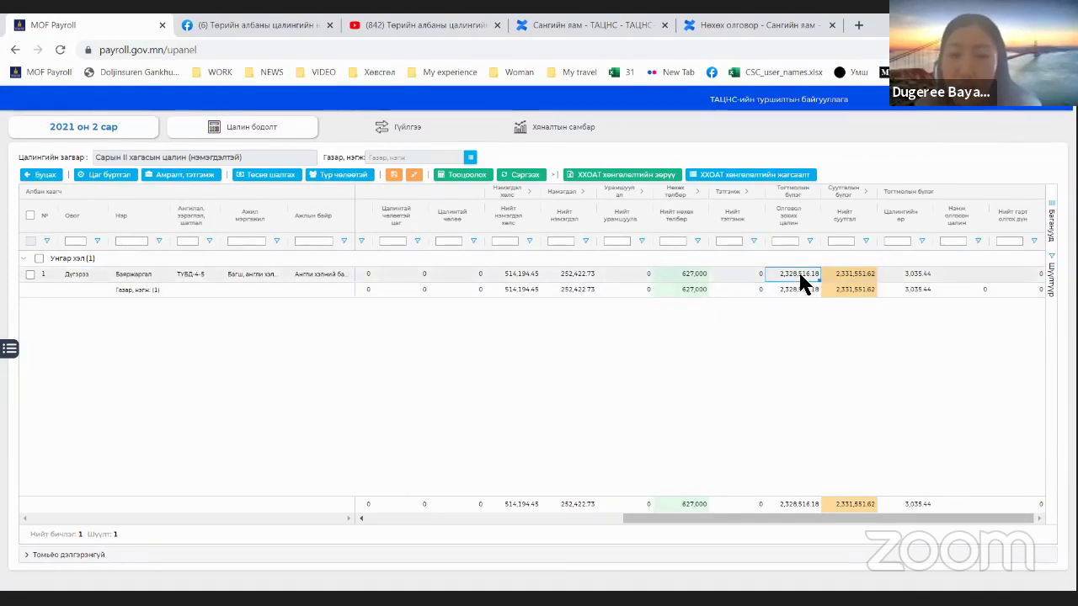
click(847, 279)
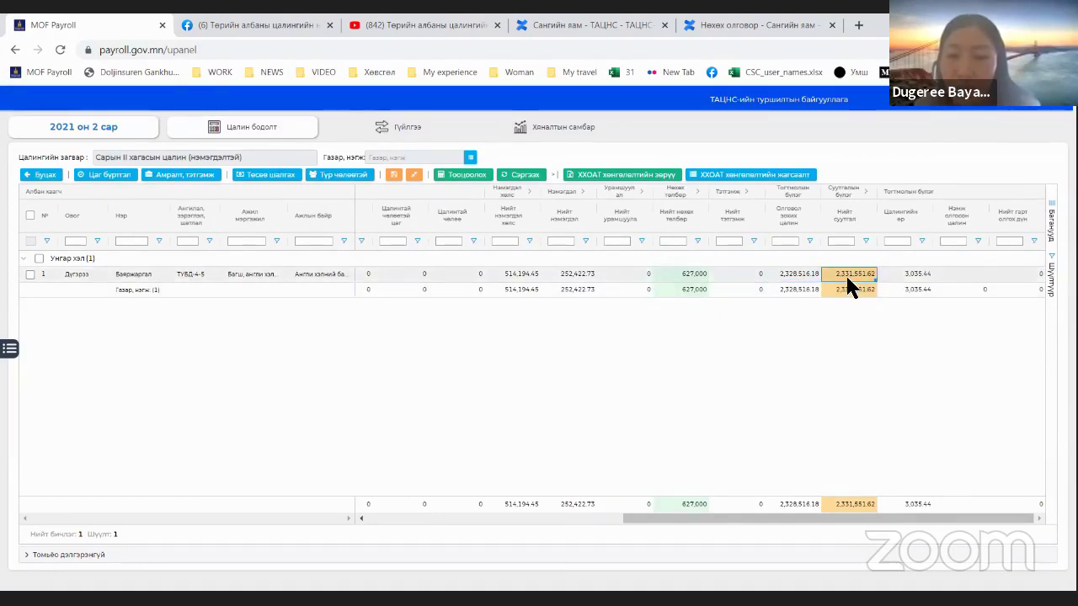
click(862, 191)
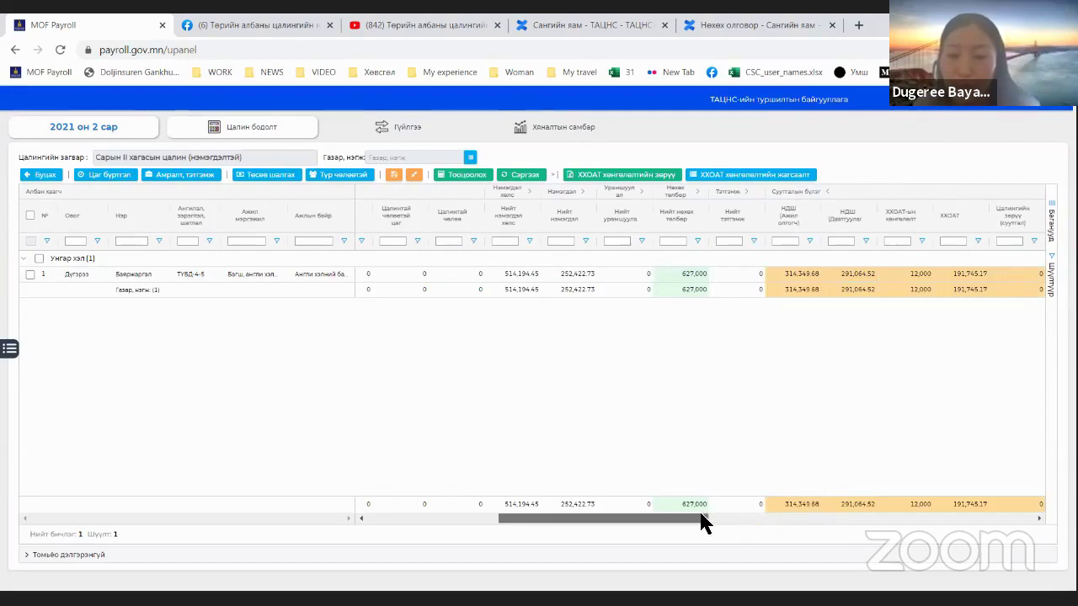
scroll(706, 520, right, 3)
click(627, 192)
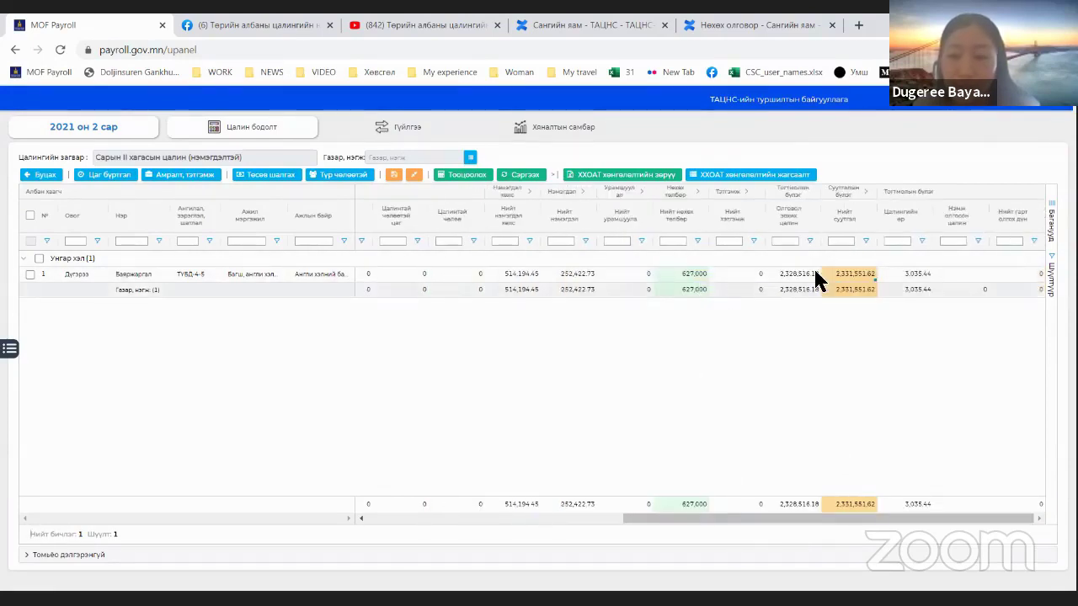
click(840, 275)
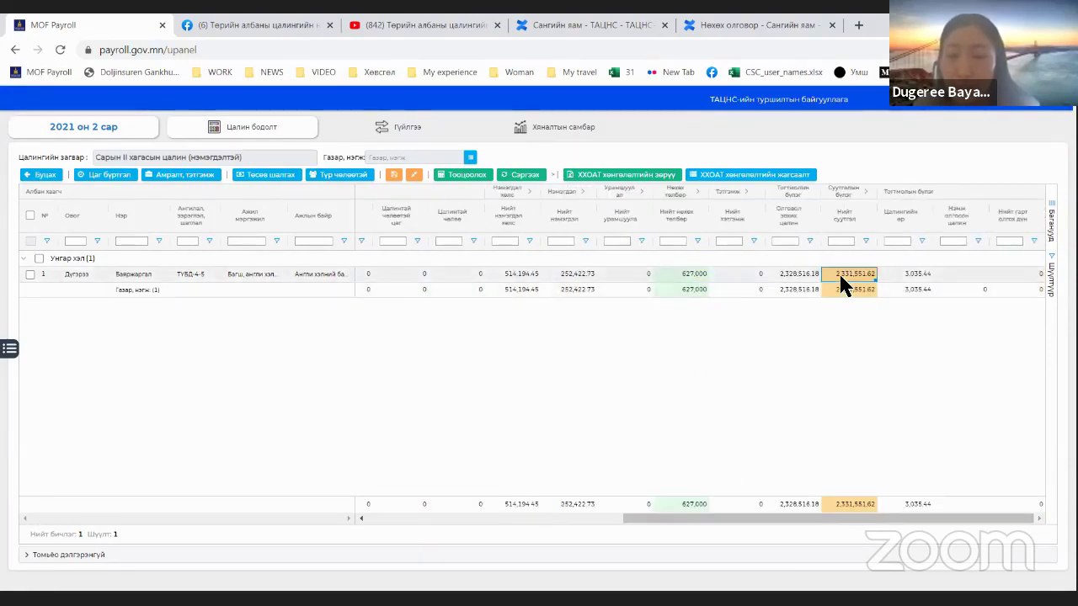
click(790, 275)
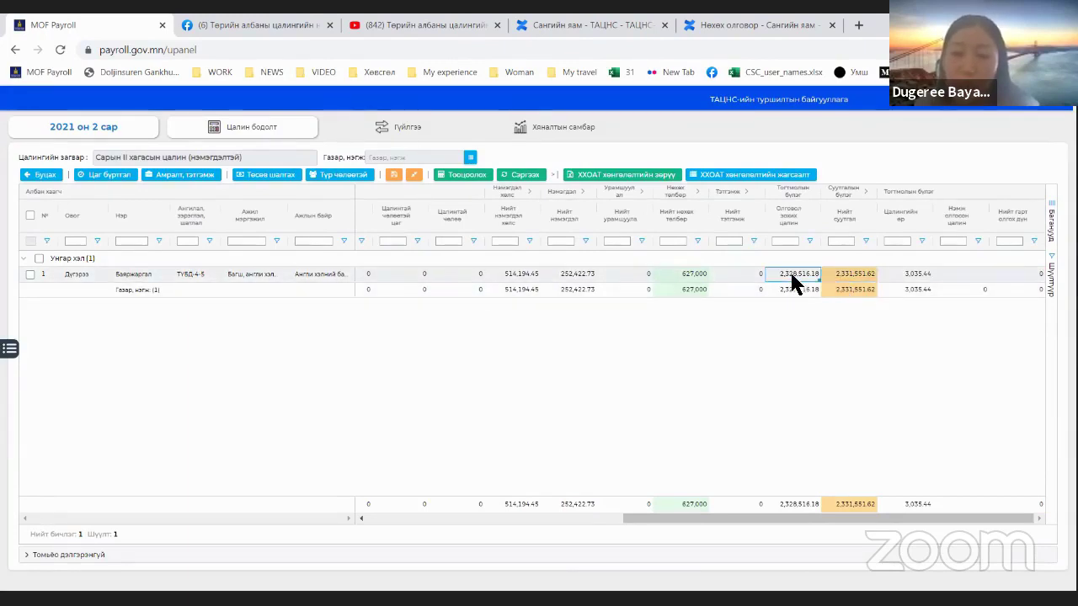
click(849, 273)
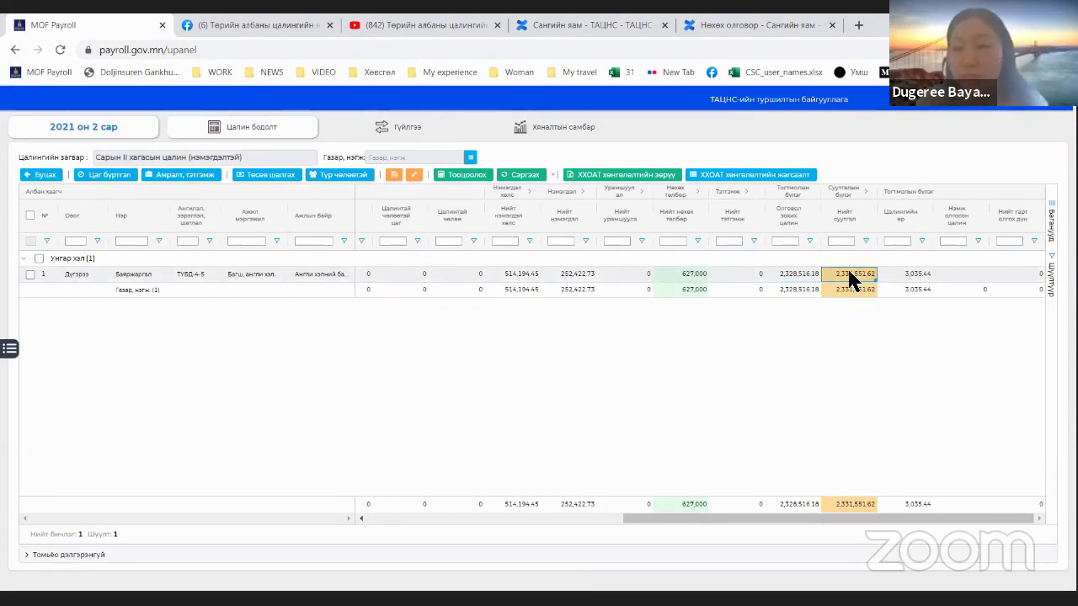
click(899, 274)
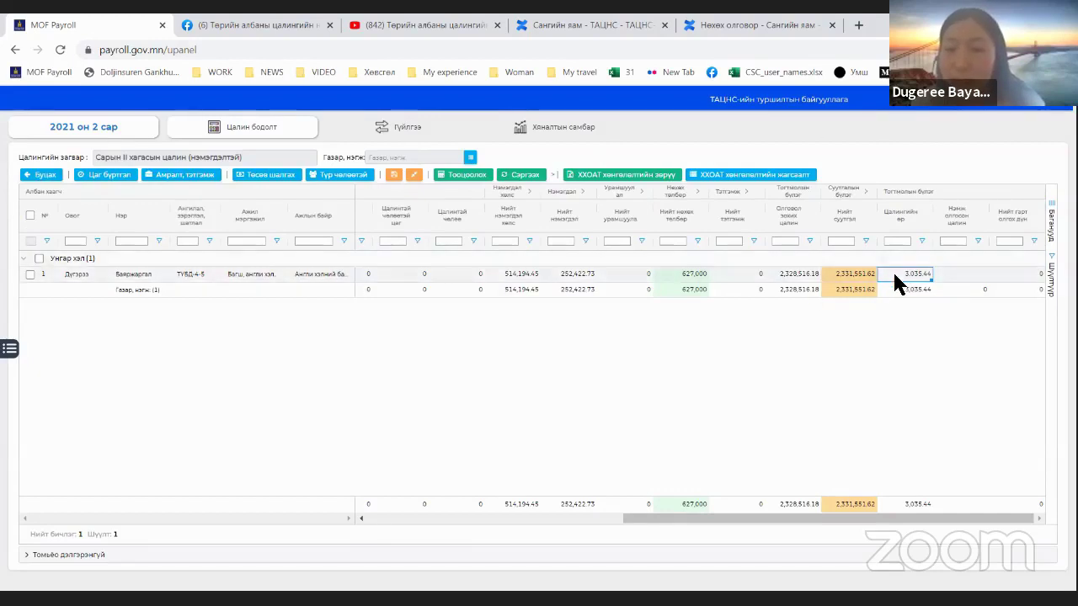
click(840, 276)
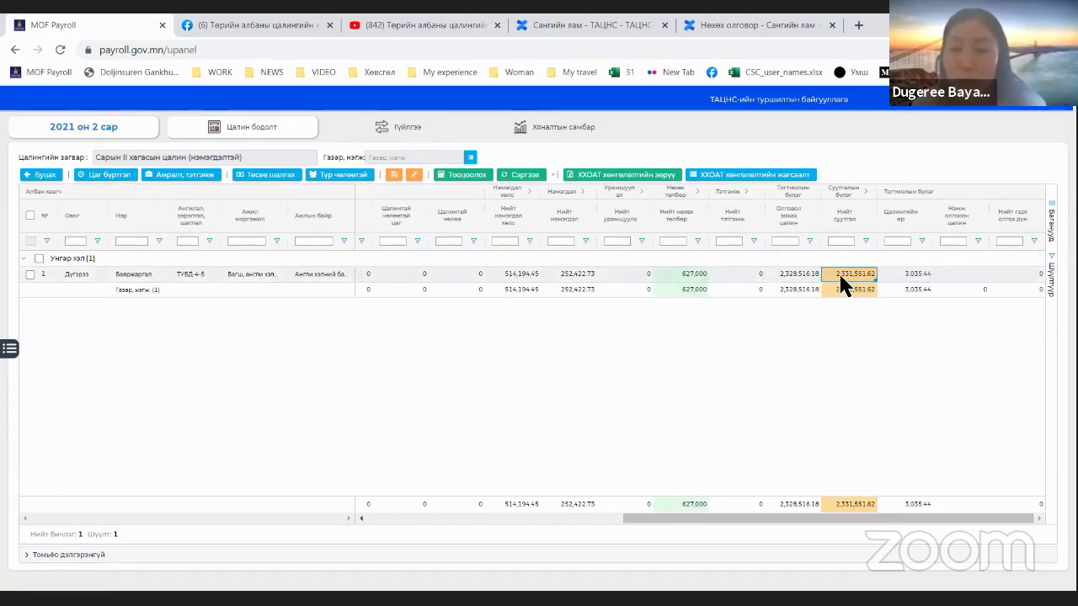
click(895, 276)
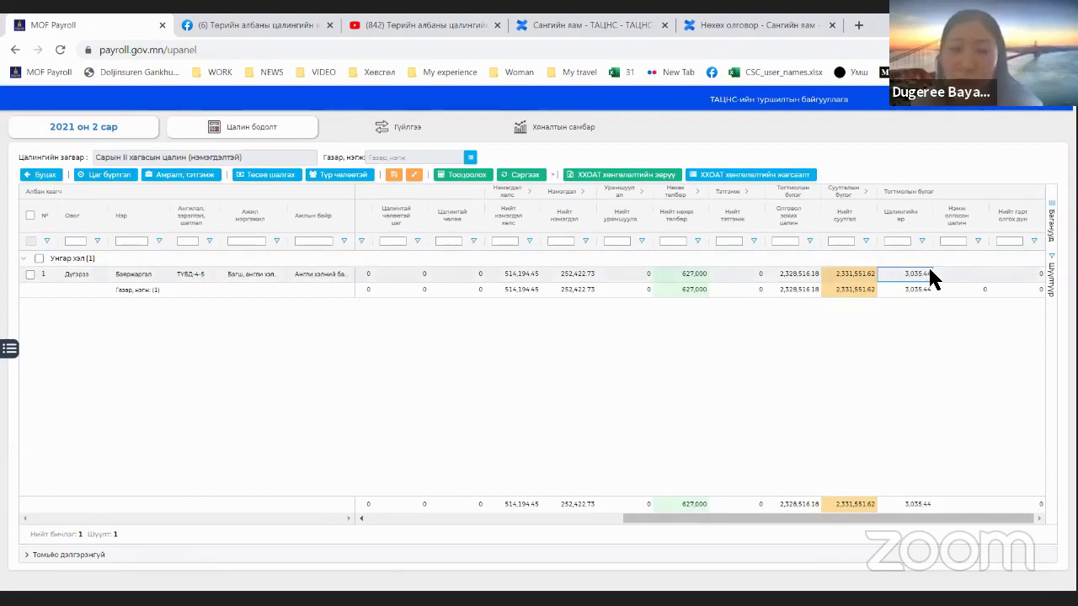
click(864, 191)
Step: Enter 800000 in the employee's empty Нэмэх олгосон цалин cell
drag(706, 503, 859, 504)
click(1037, 518)
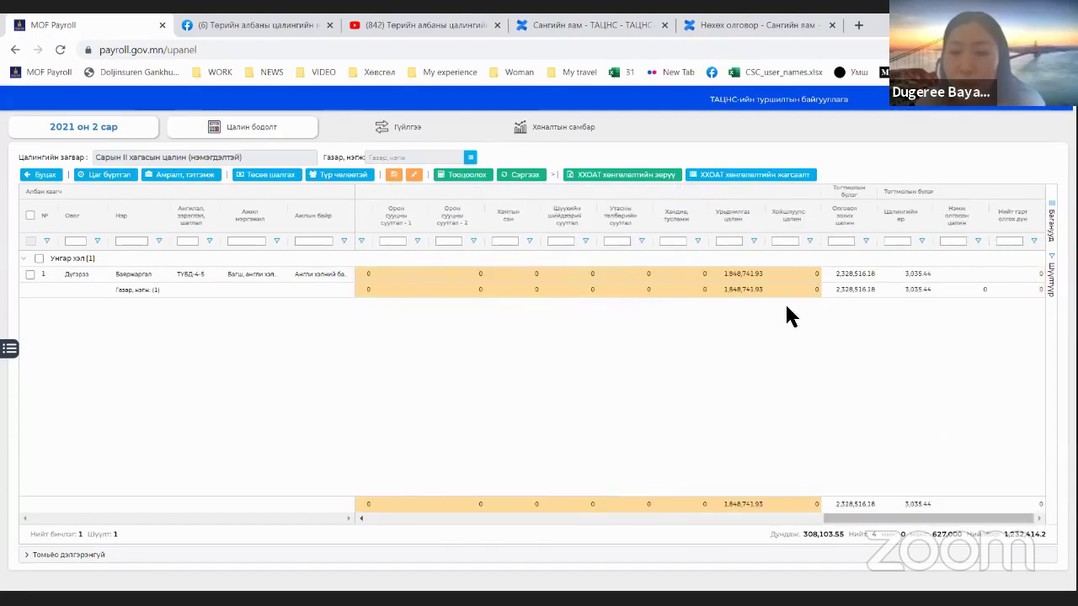
click(749, 272)
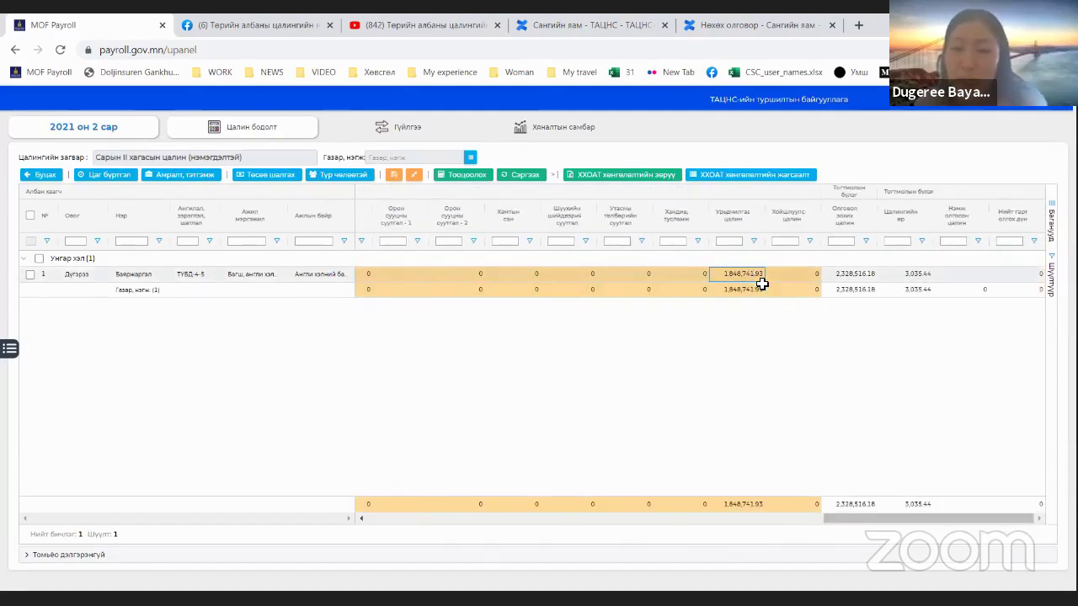
click(970, 271)
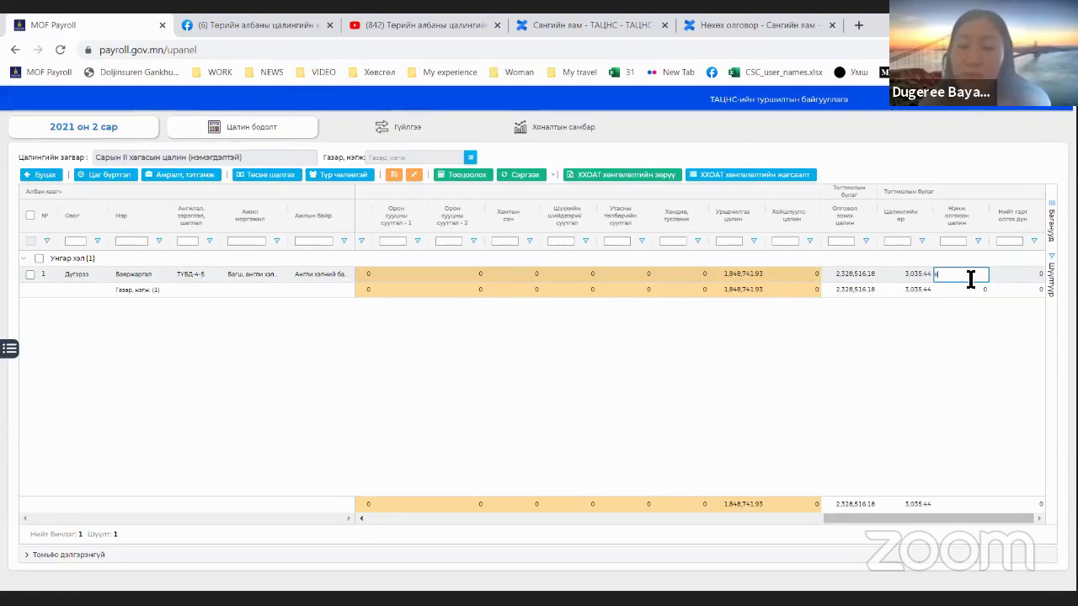
text(000000)
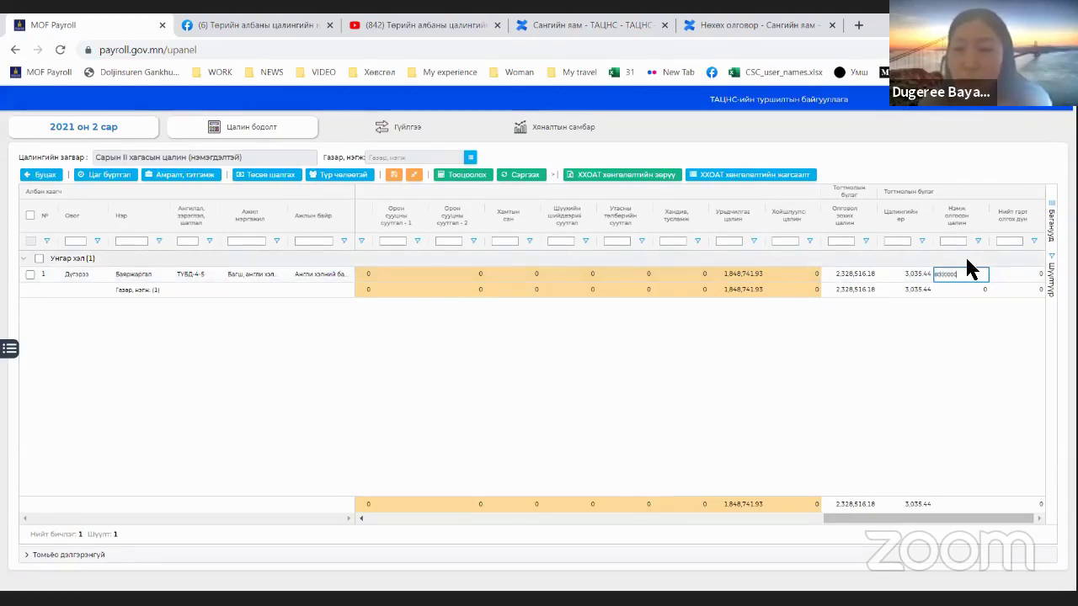
key(Return)
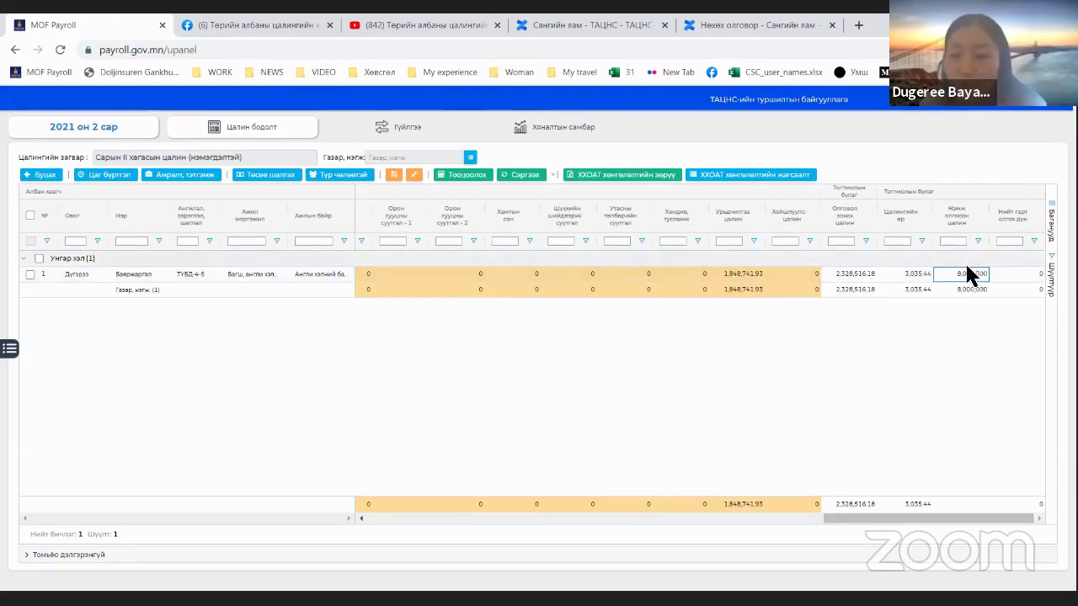
click(967, 274)
click(969, 275)
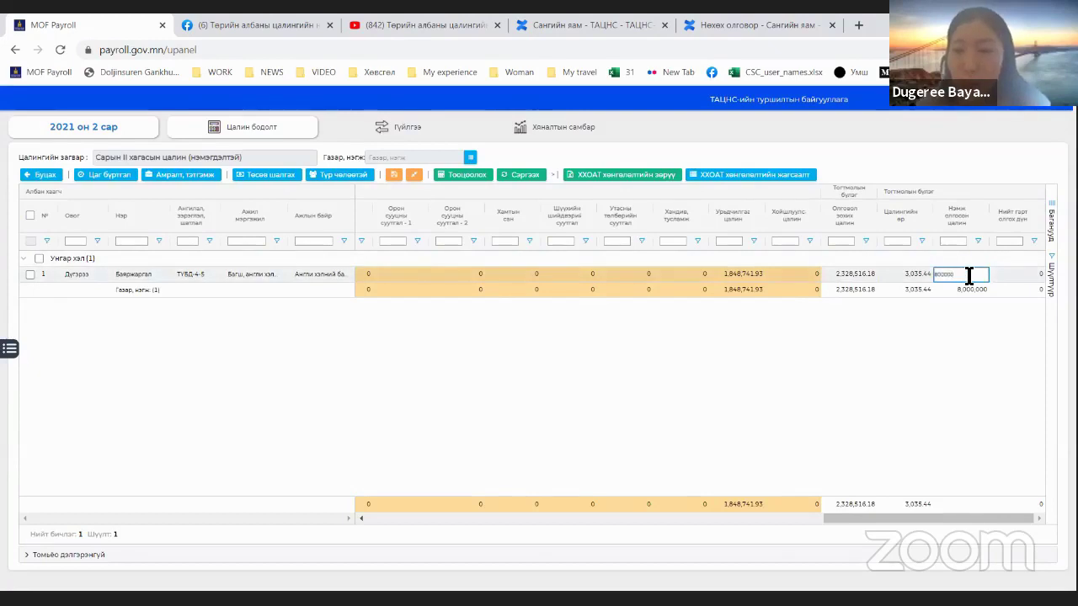
key(Return)
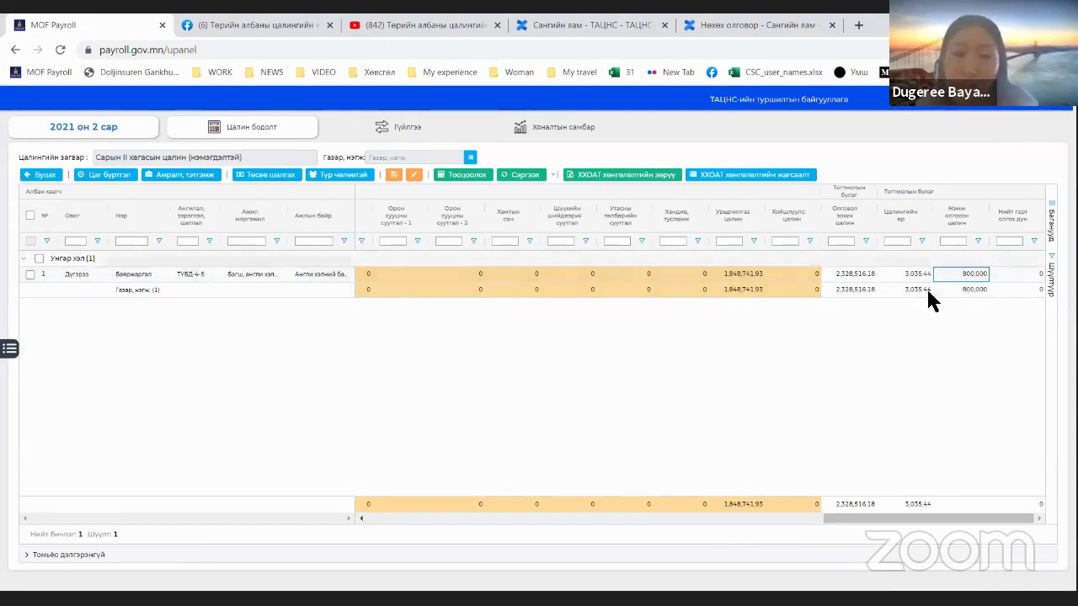
Step: Recalculate and refresh, confirming salary debt 0 and take-home pay 796,964.56
click(30, 216)
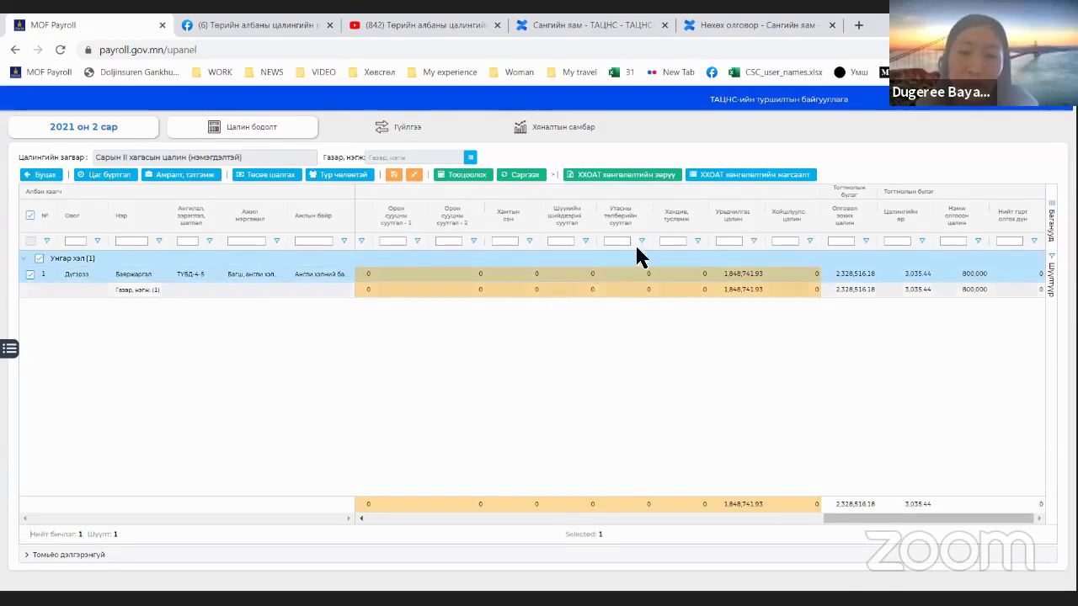
click(486, 177)
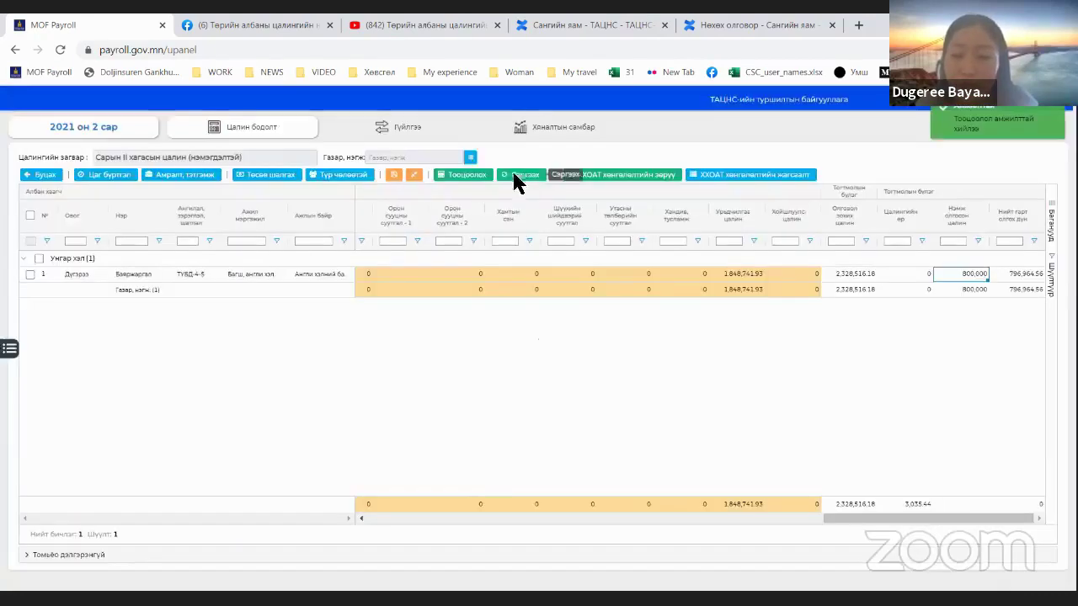
click(514, 176)
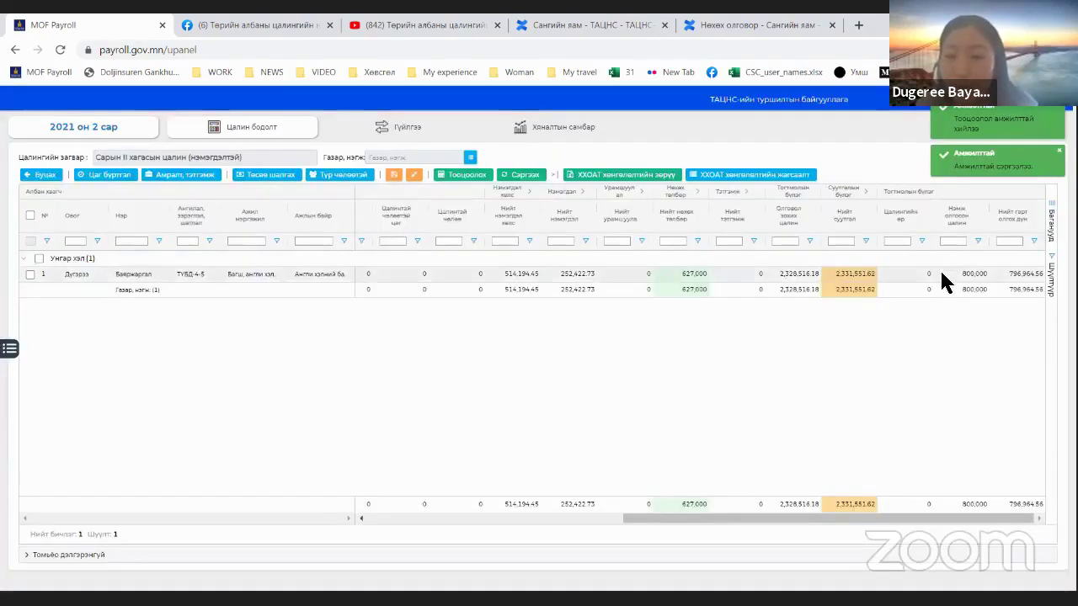
click(967, 277)
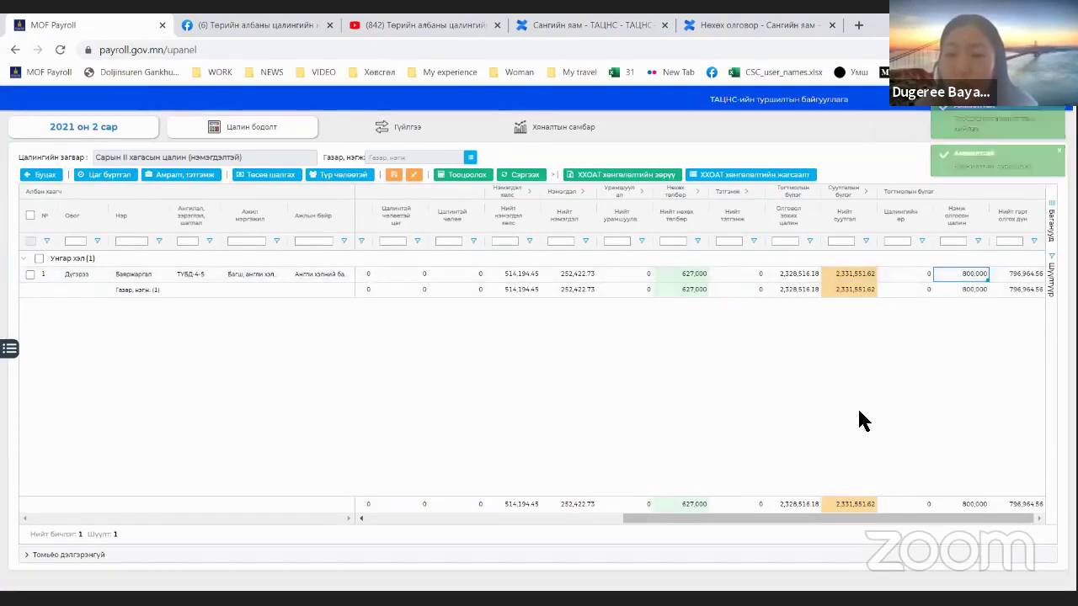
click(911, 279)
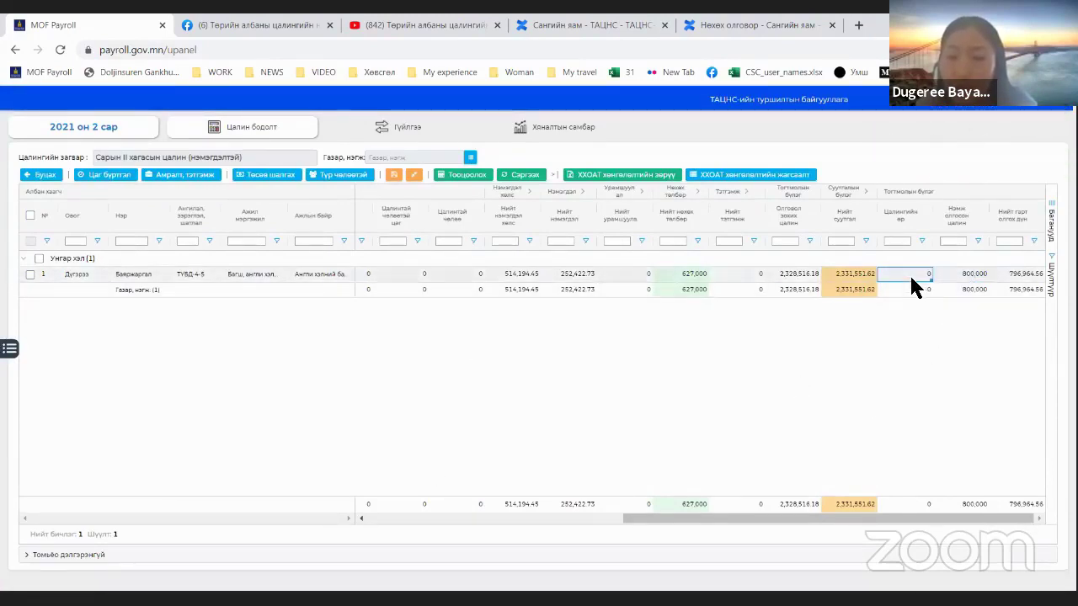
click(1019, 276)
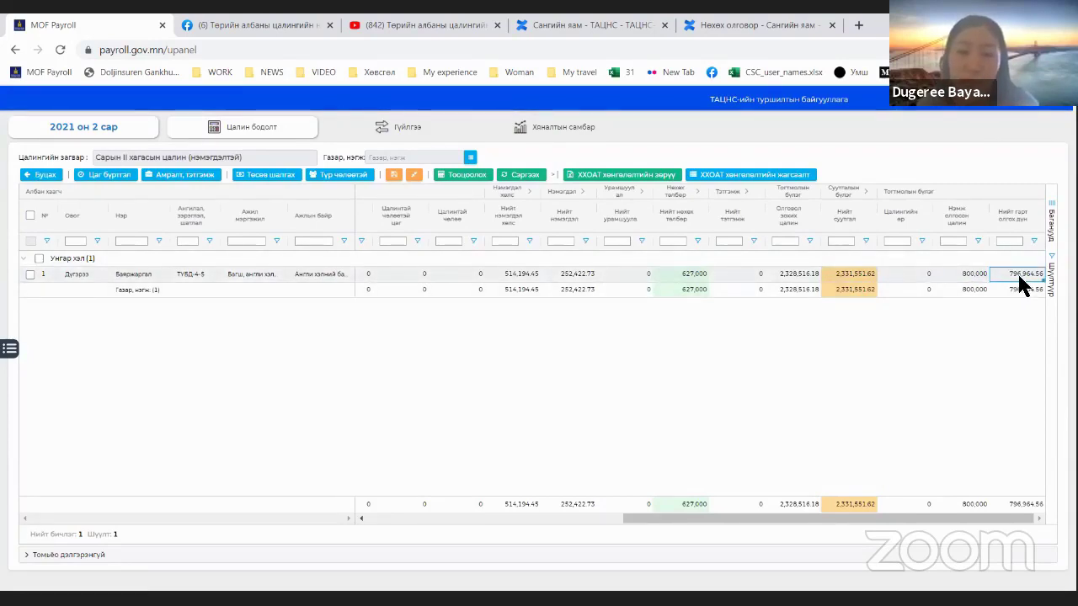
click(909, 275)
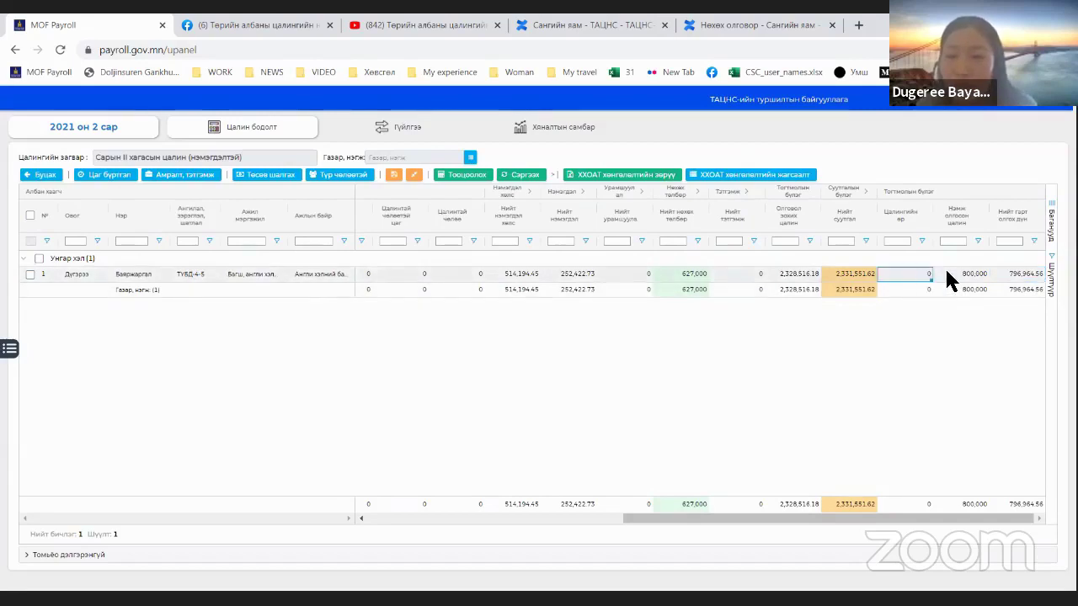
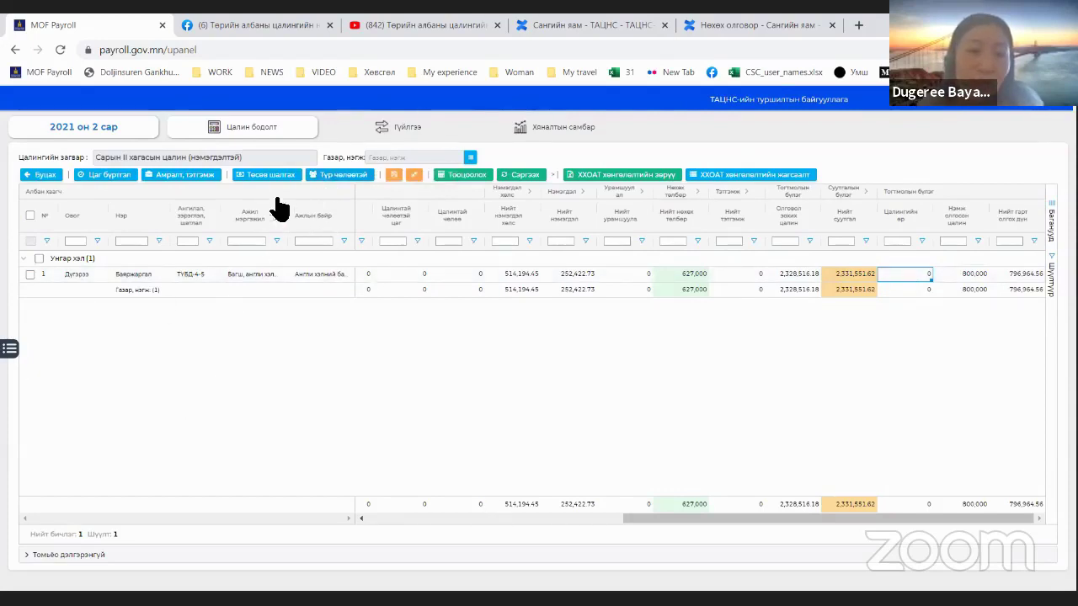
Step: Review the temporary-leave employee list, resizing columns and checking the 420,000 and 56,700 amounts
click(339, 176)
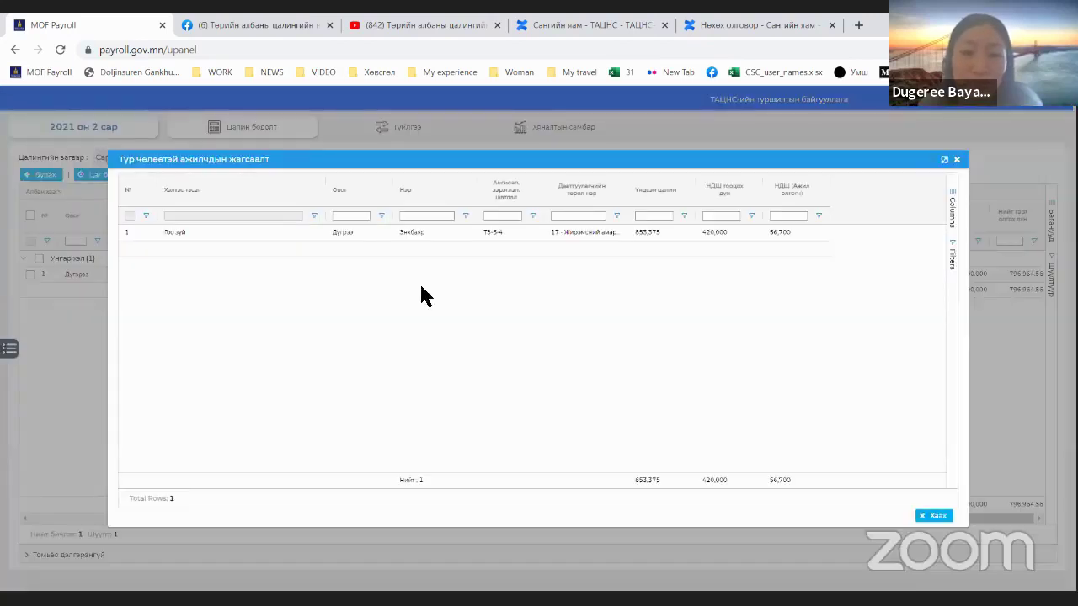
drag(323, 185, 224, 212)
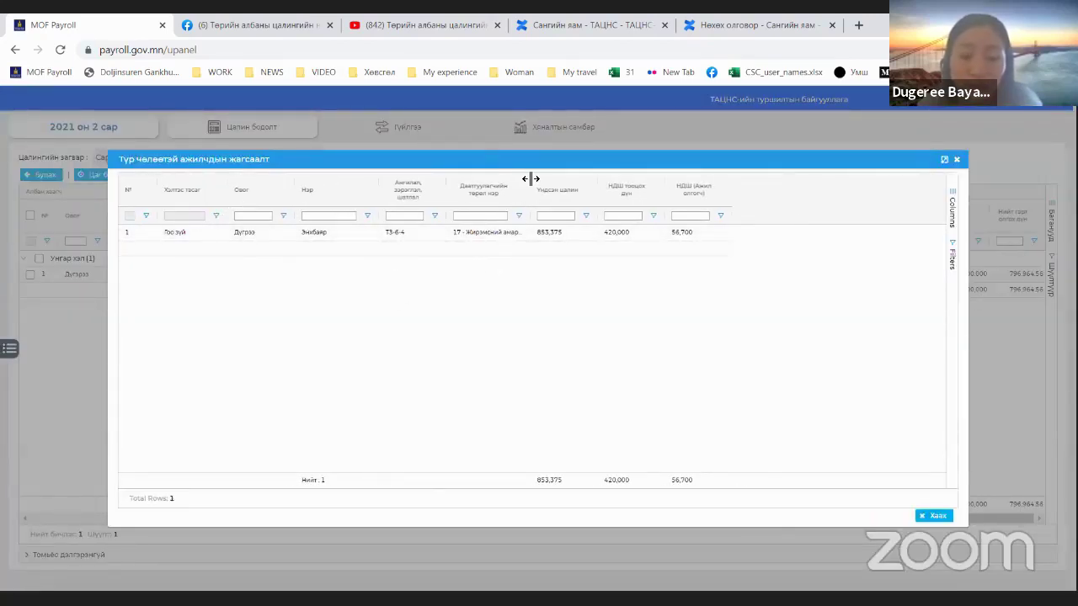
drag(530, 185, 650, 195)
drag(608, 232, 800, 237)
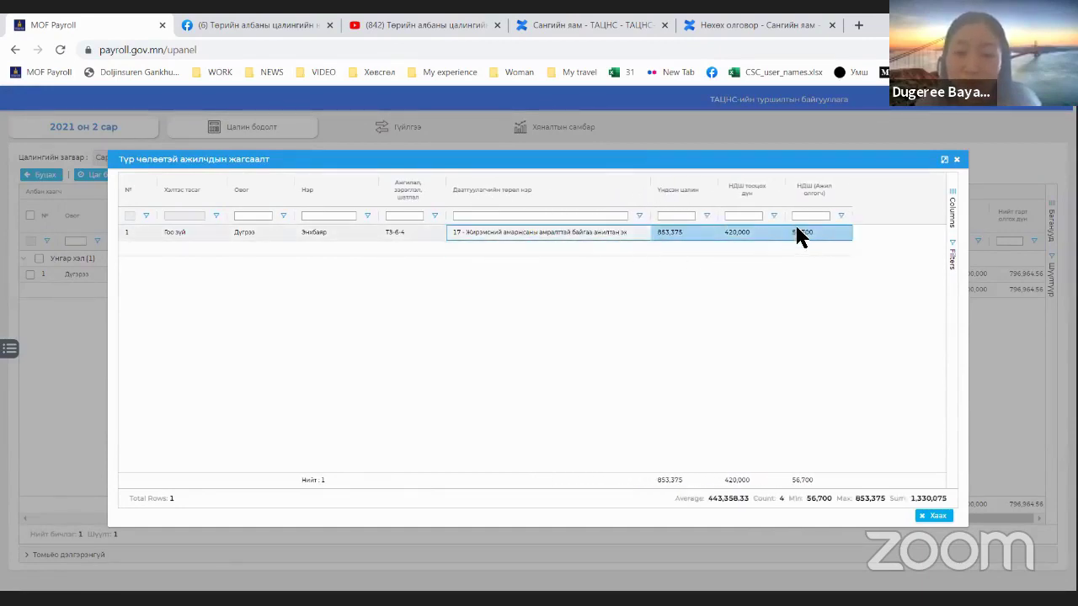
click(571, 235)
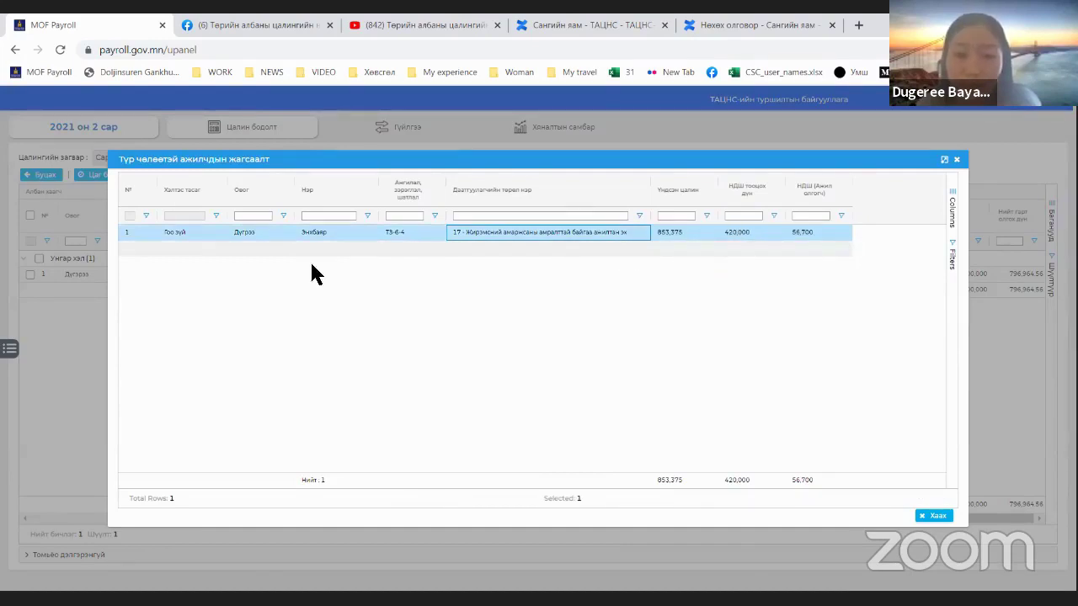
click(741, 235)
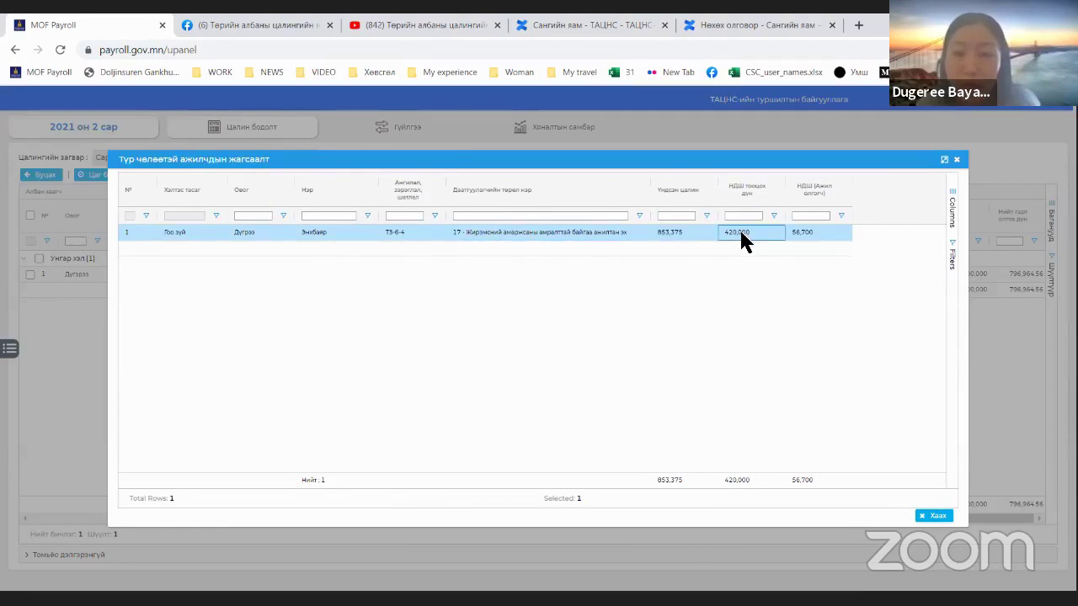
click(813, 242)
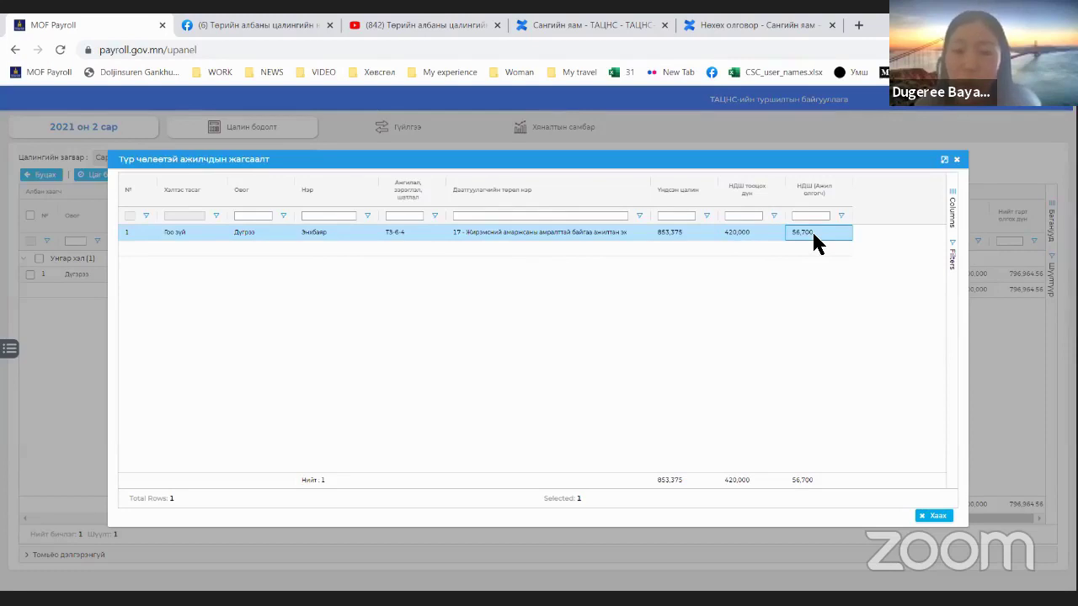
click(955, 160)
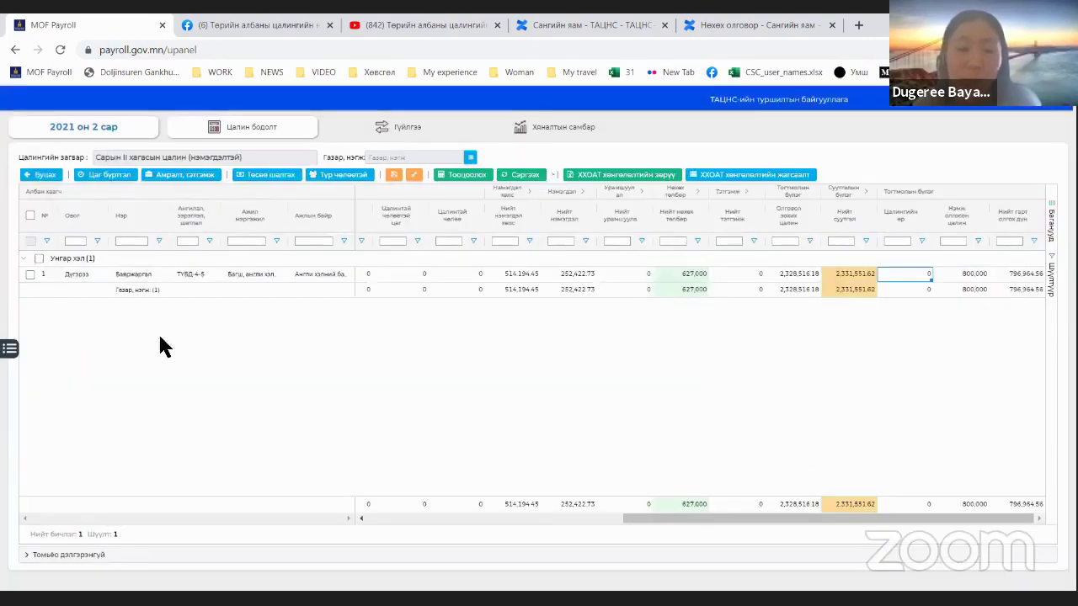
Step: Open Үндсэн мэдээлэл in a new tab, sign in, and choose the test organization
click(9, 347)
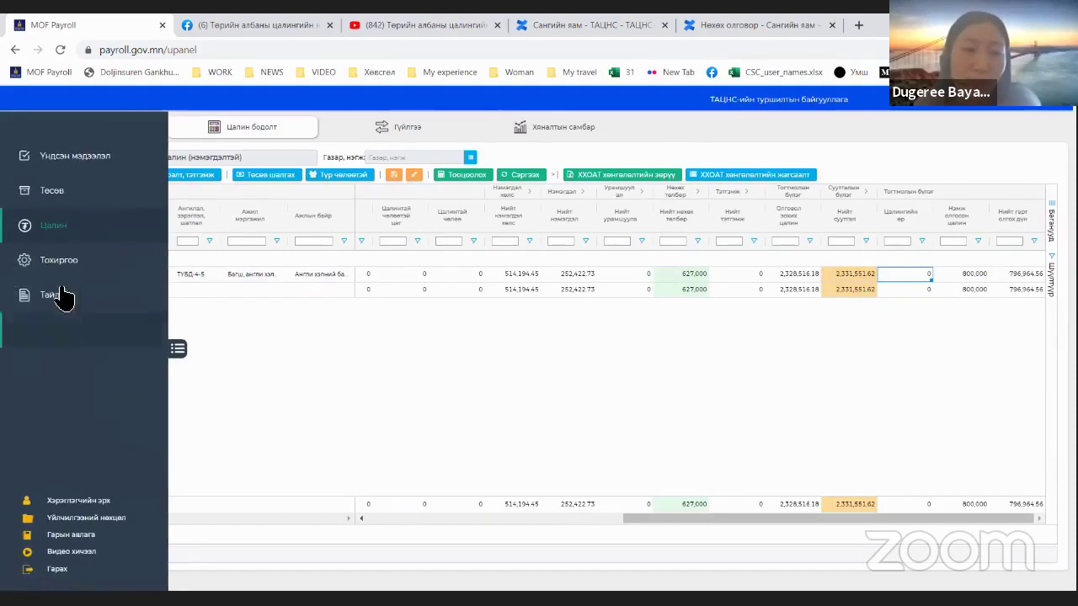
right_click(72, 161)
click(108, 168)
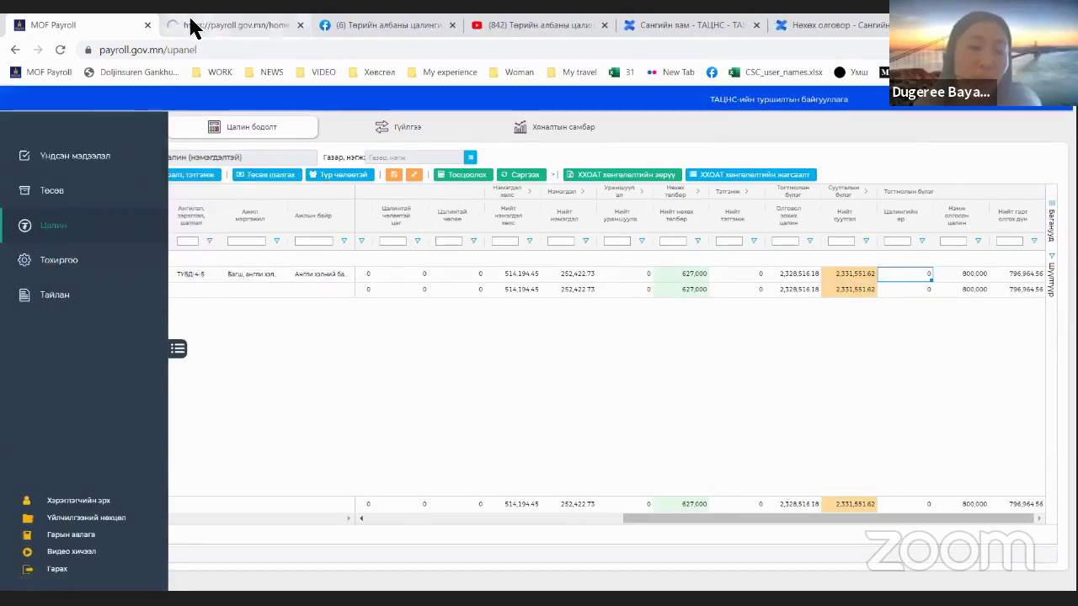
click(195, 24)
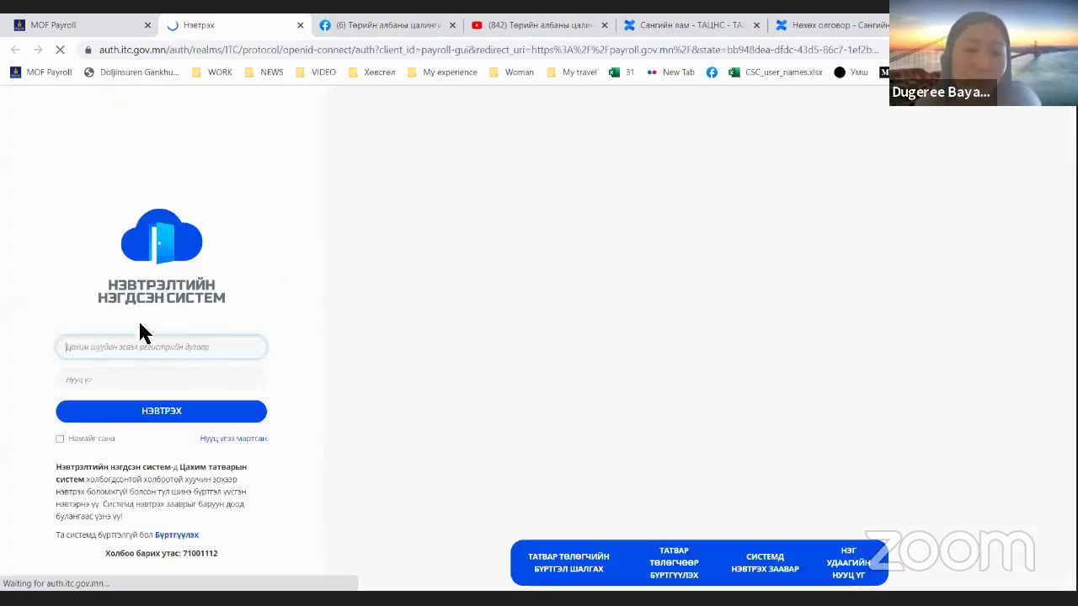
click(67, 24)
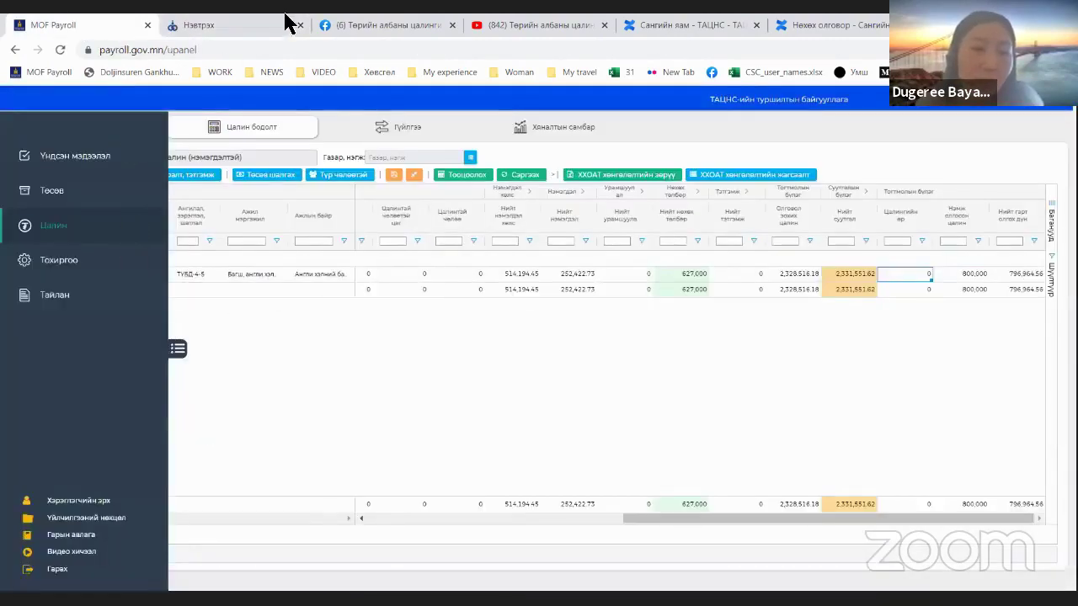
click(244, 25)
click(145, 413)
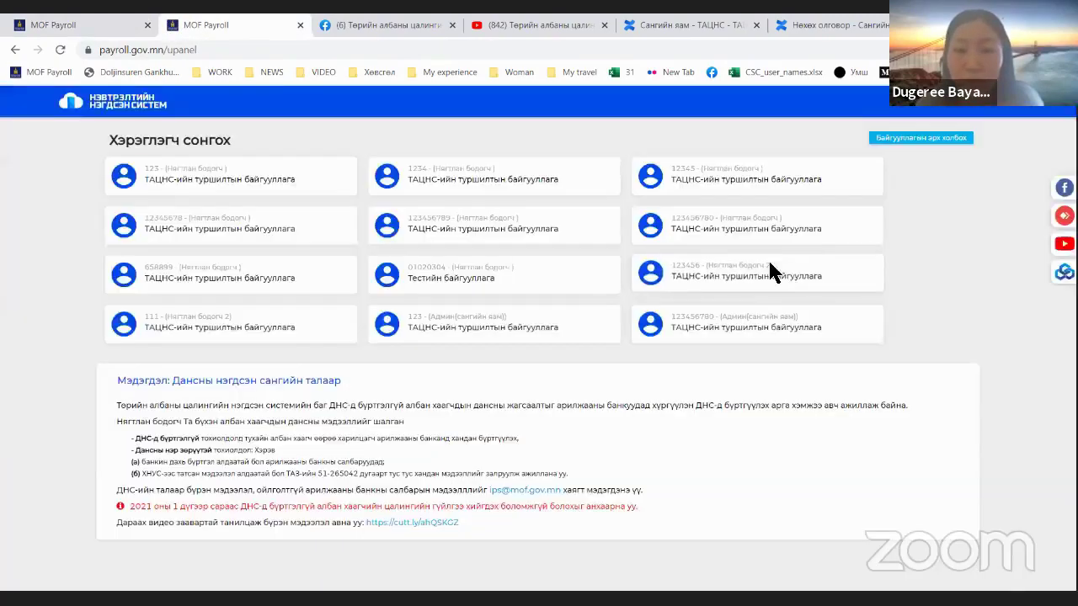
click(357, 278)
Step: Filter the employee list by the employee's name and inspect the insured-person type and Төрөл columns
click(220, 133)
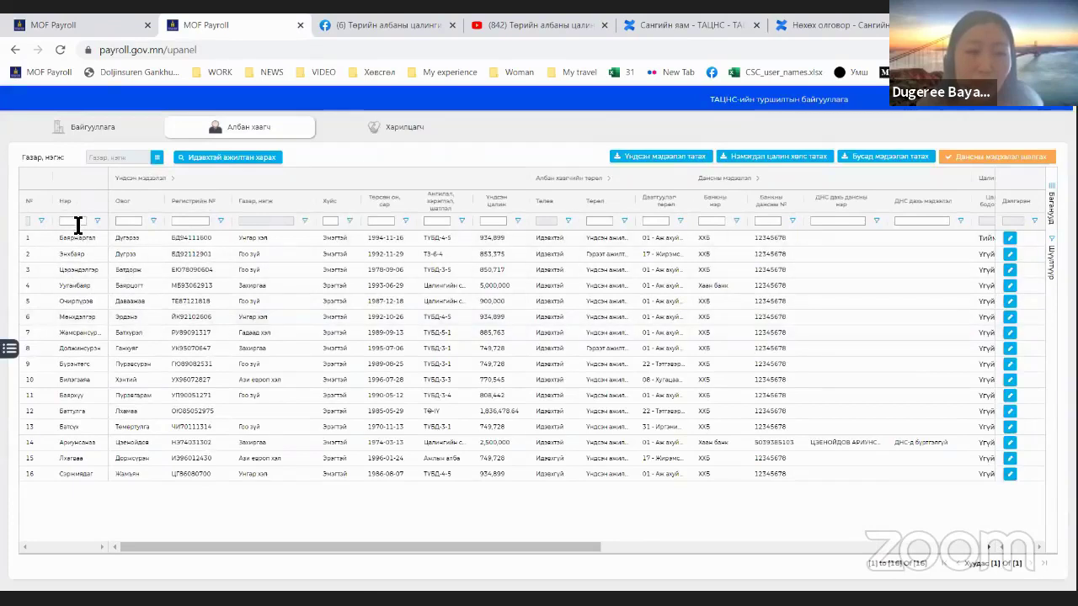
text(Б)
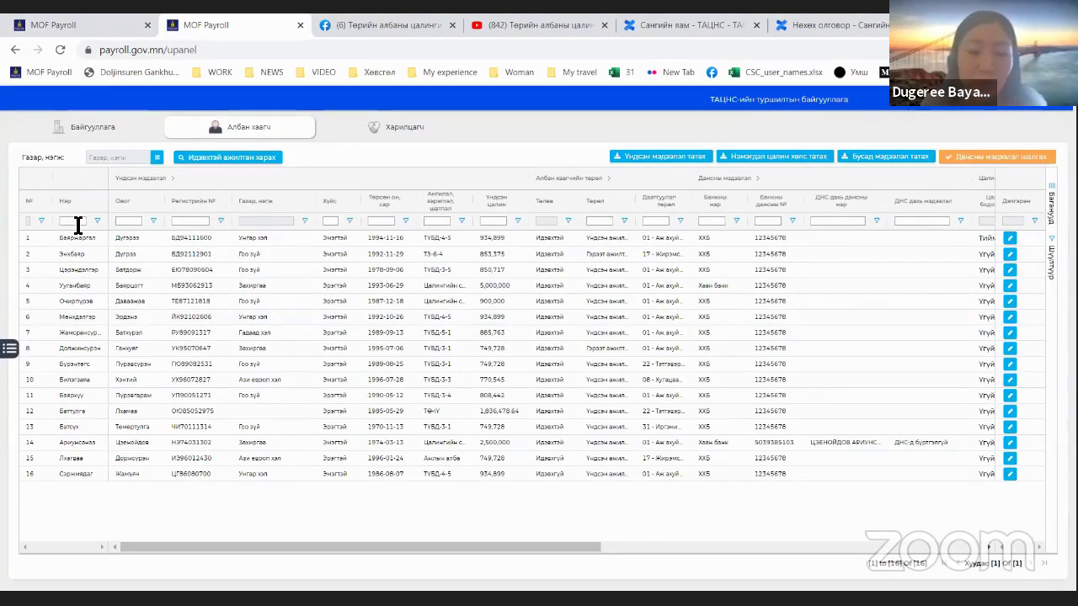
text(хбаяр)
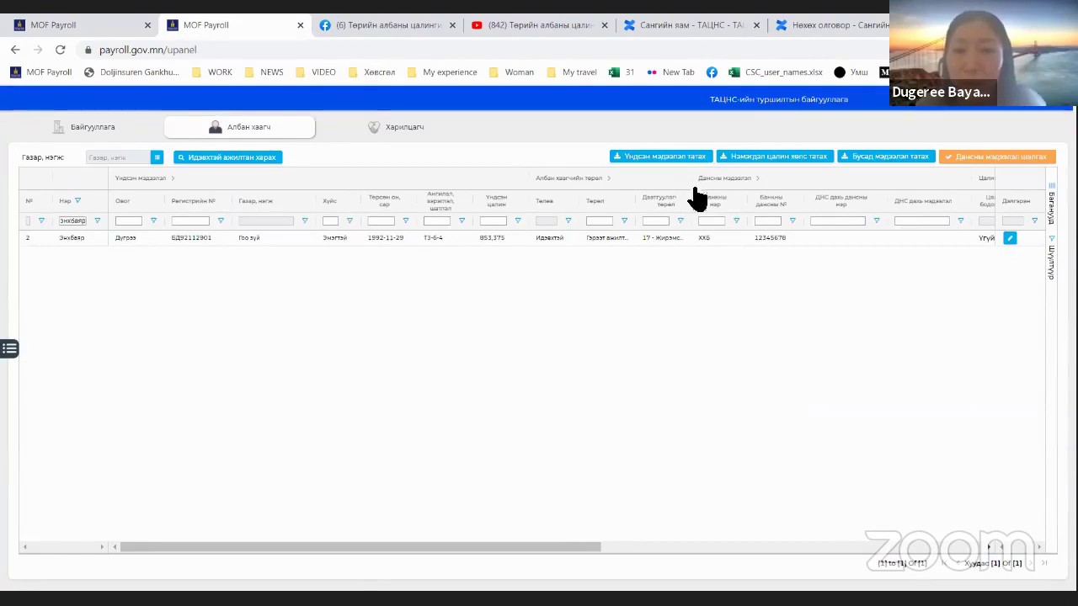
drag(693, 192, 739, 195)
drag(756, 192, 773, 193)
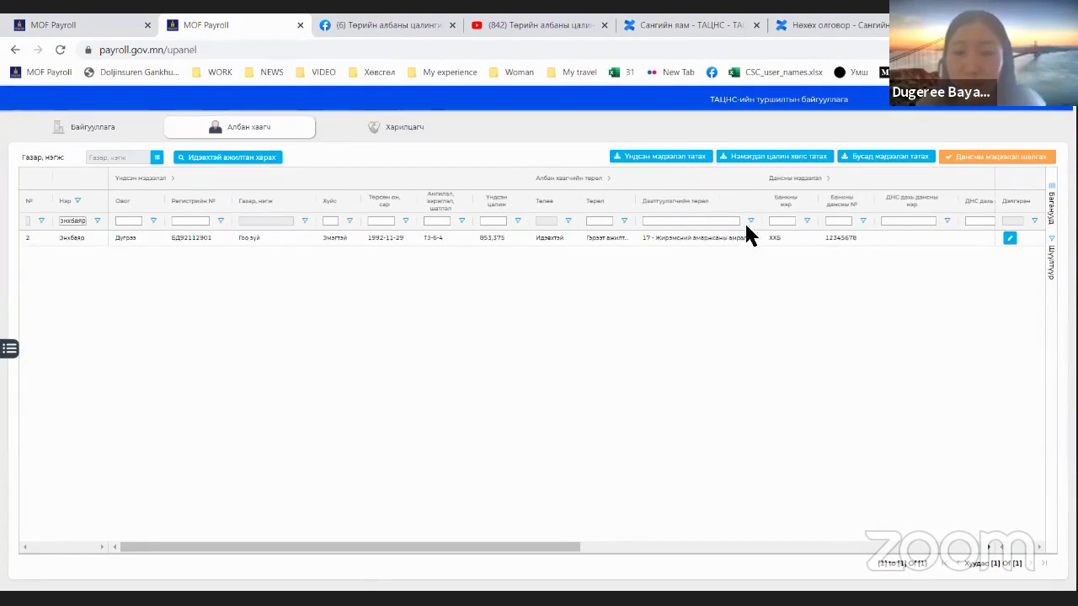
click(721, 239)
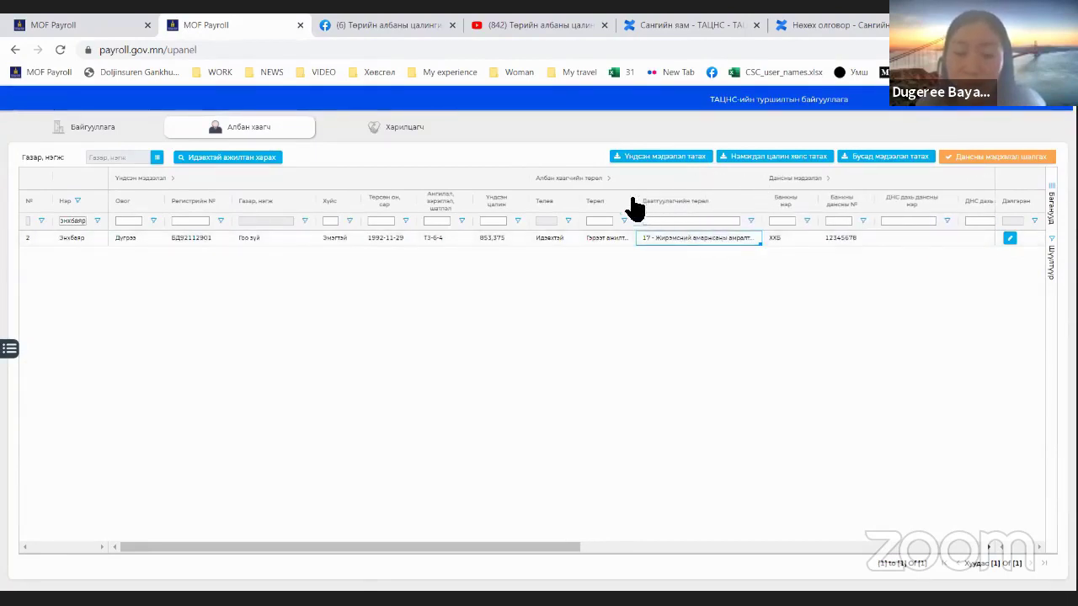
drag(642, 200, 656, 201)
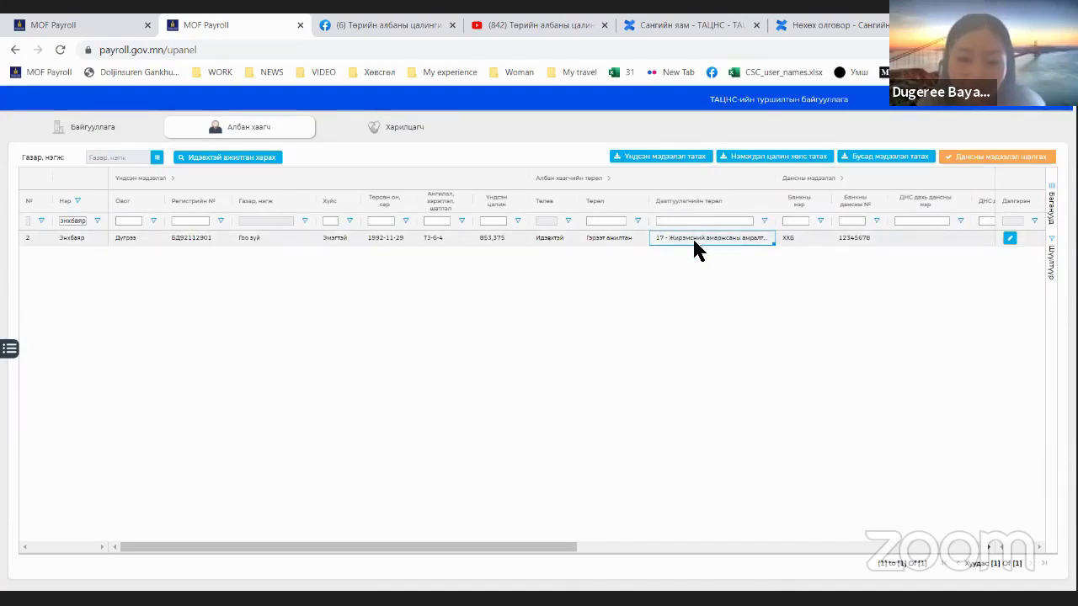
Step: Check the employee's salary-calculation and income-tax relief settings, then open their detailed information
scroll(623, 502, right, 3)
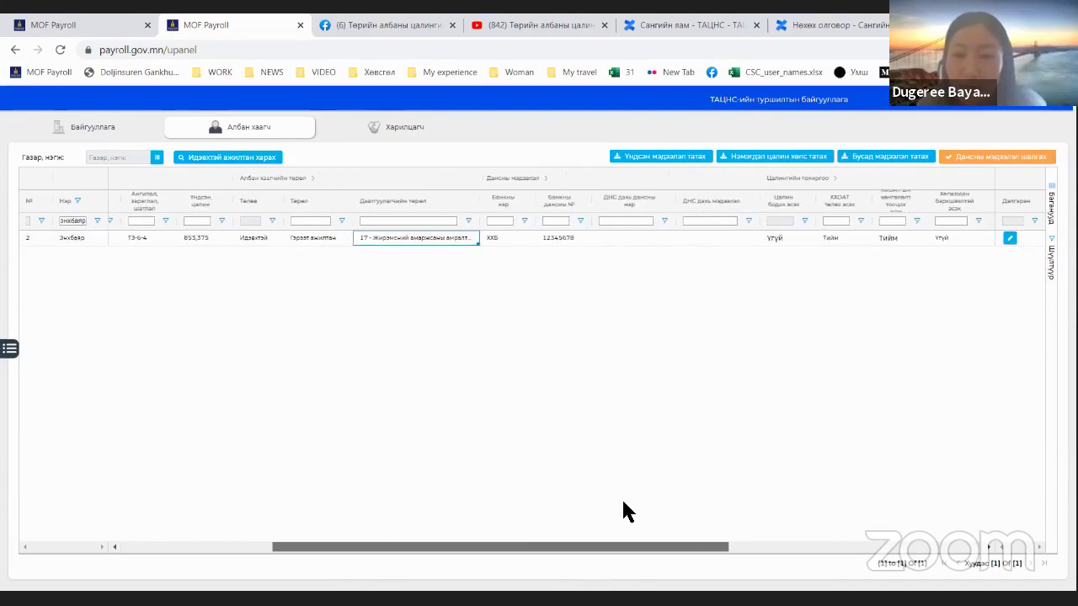
click(768, 238)
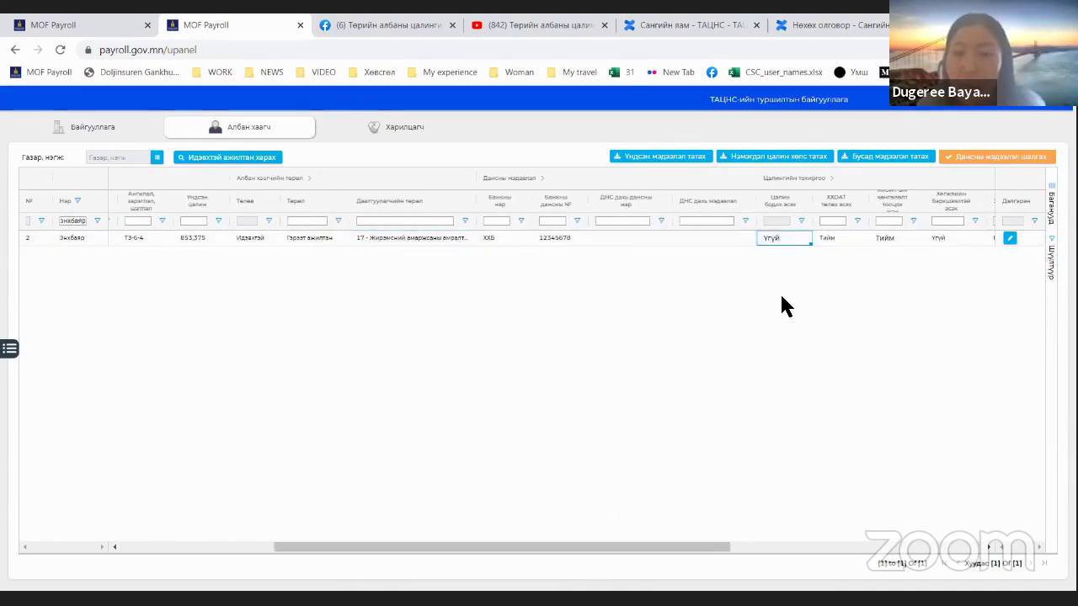
scroll(585, 514, right, 1)
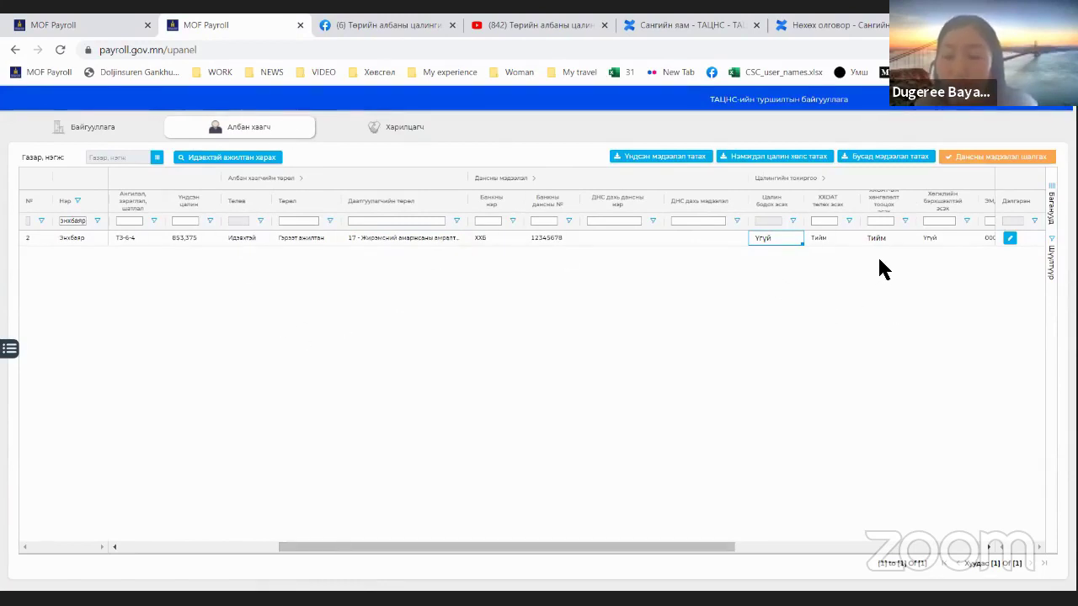
click(832, 238)
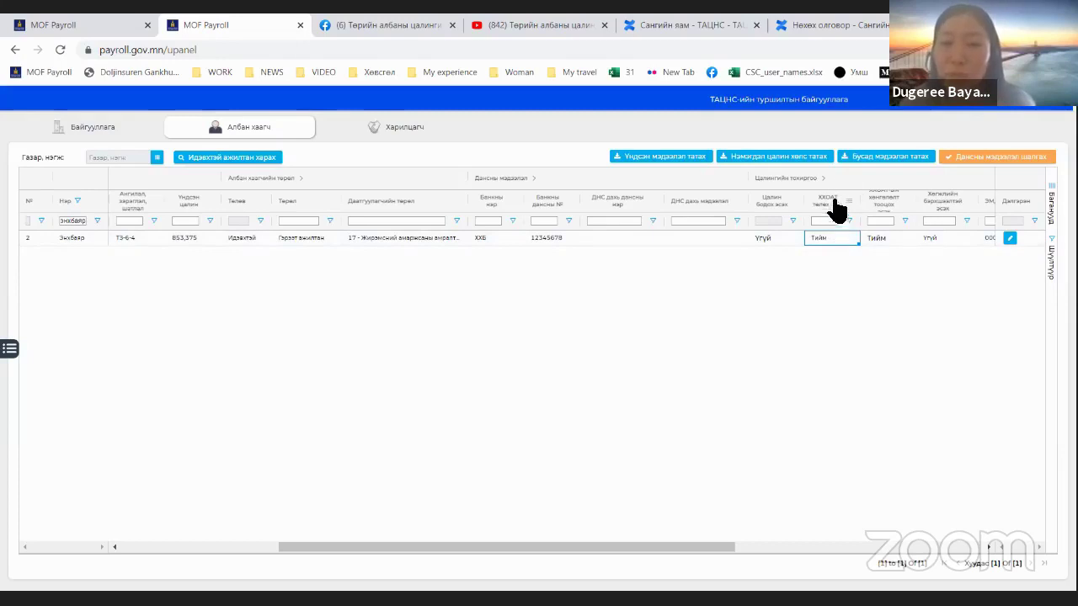
click(1009, 238)
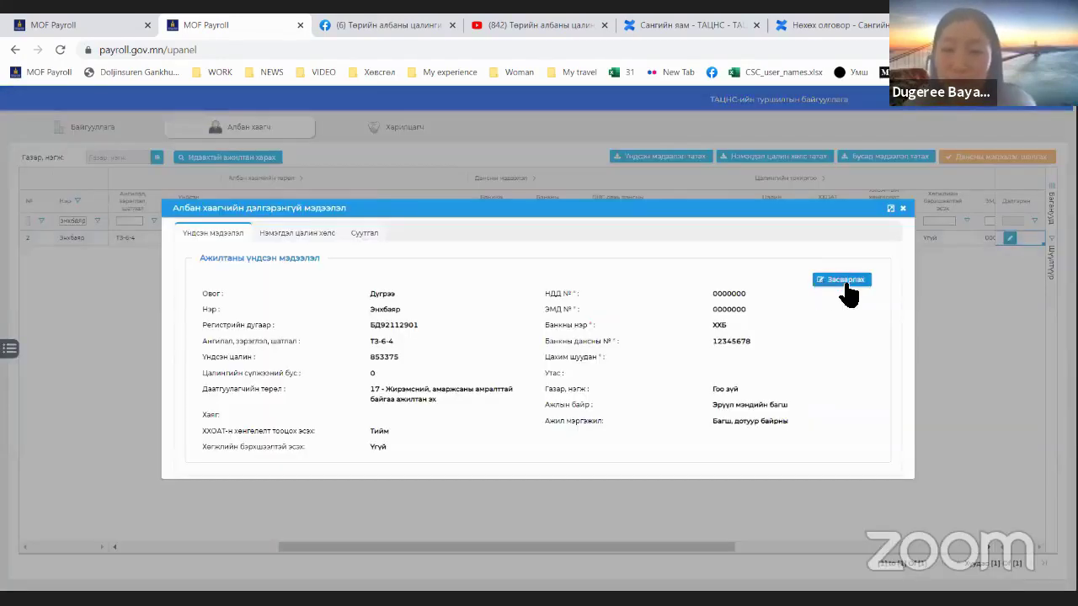
Step: Edit the employee: ХХОАТ-н хөнгөлөлт set to Үгүй, Хөгжлийн бэрхшээлтэй set to Тийм, then save and close
click(845, 281)
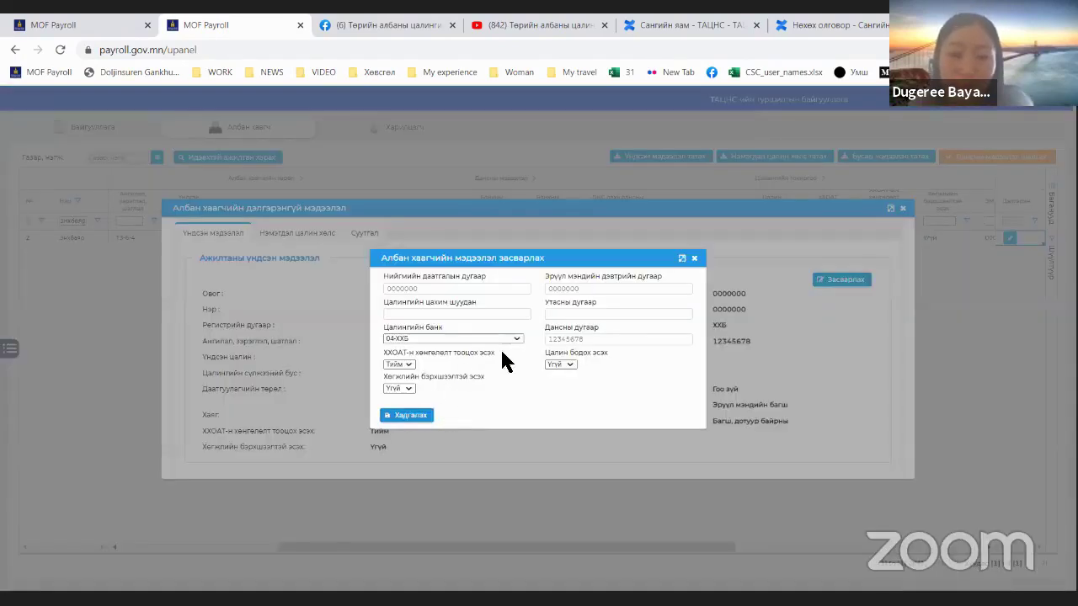
drag(497, 353, 381, 352)
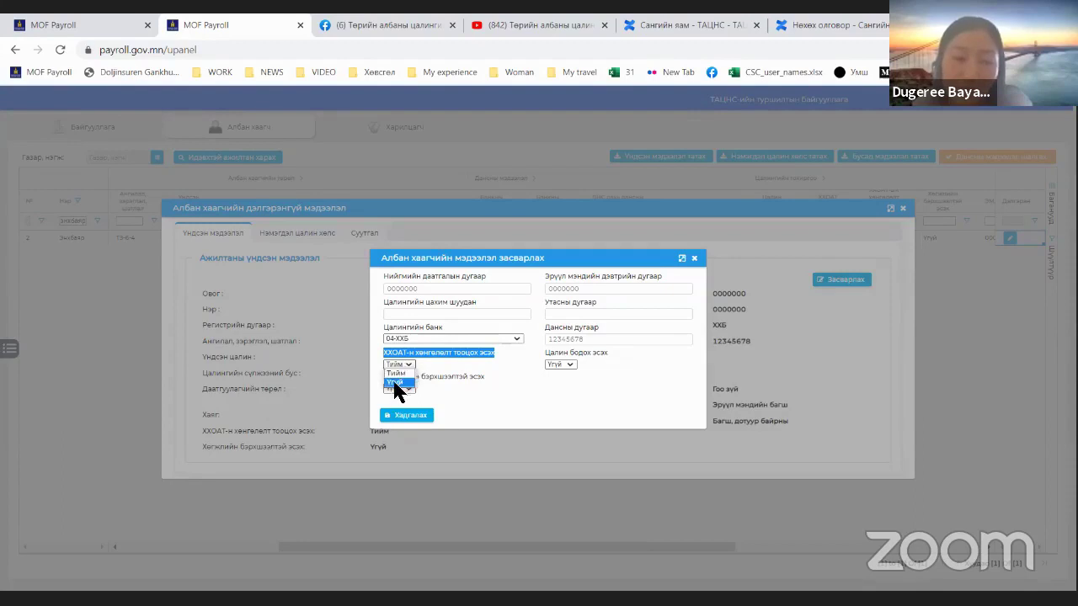
click(396, 384)
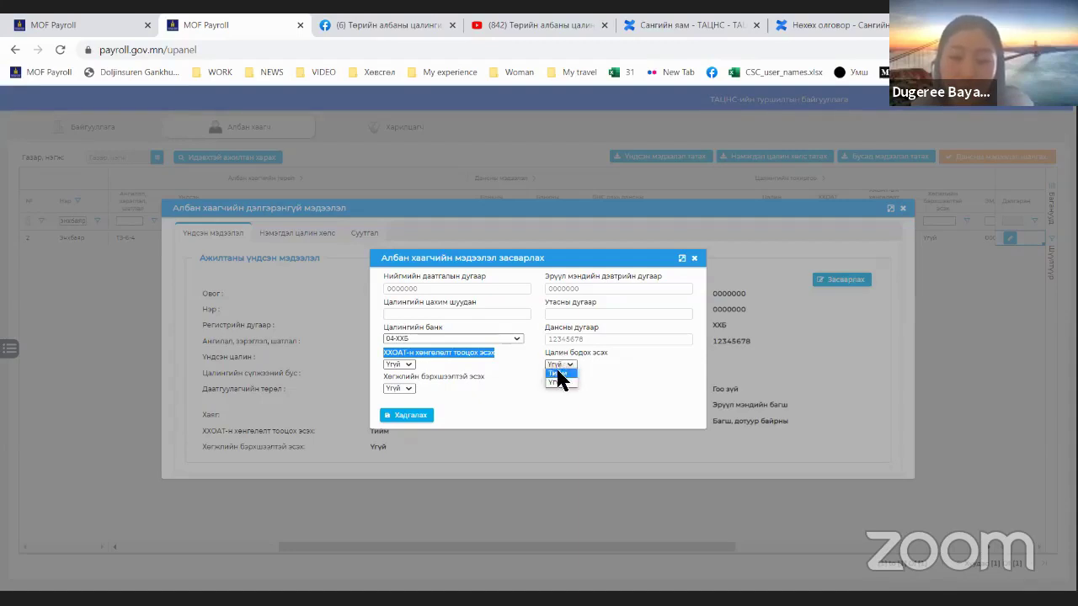
click(557, 384)
drag(482, 377, 375, 375)
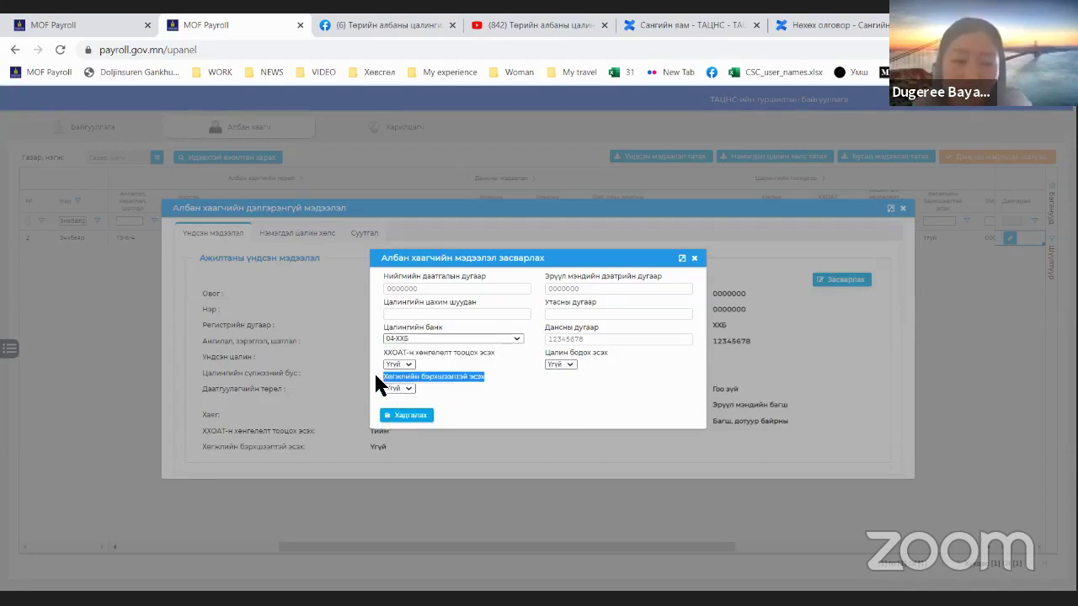
click(467, 378)
drag(490, 382, 378, 378)
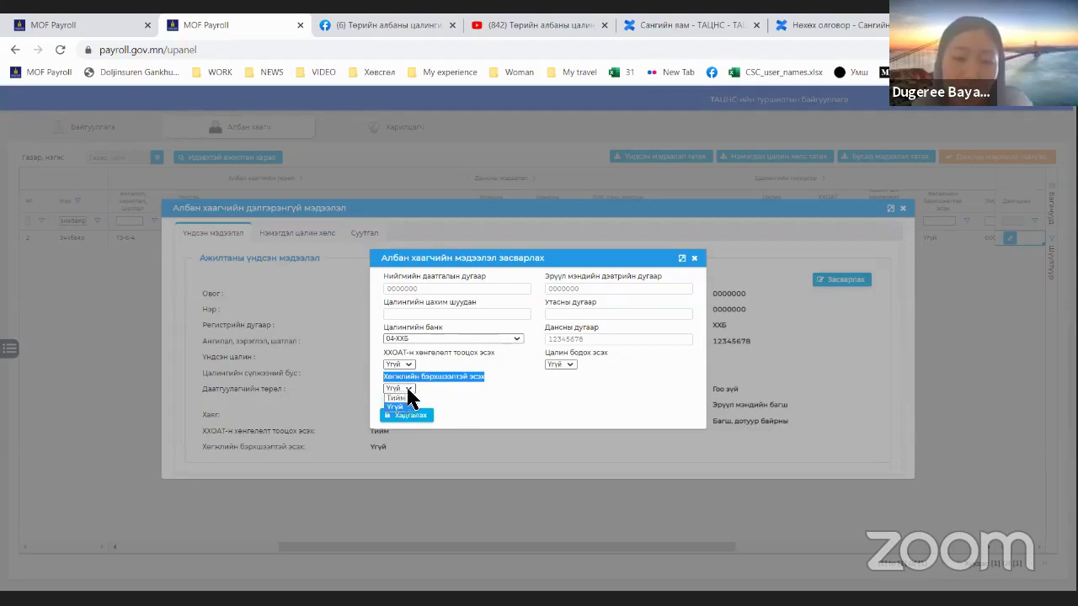
click(396, 397)
click(428, 419)
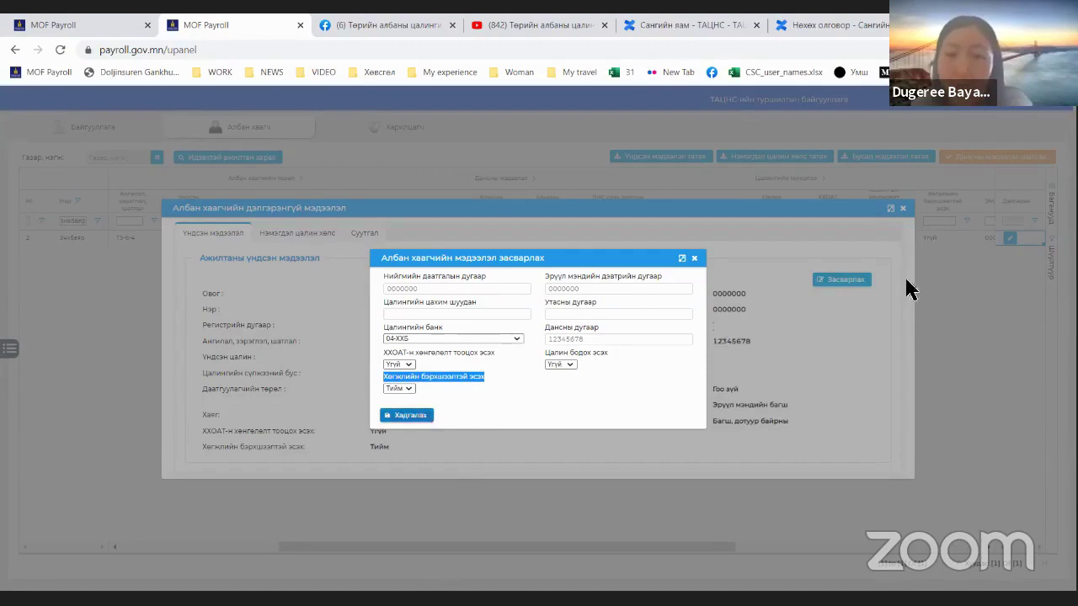
click(903, 209)
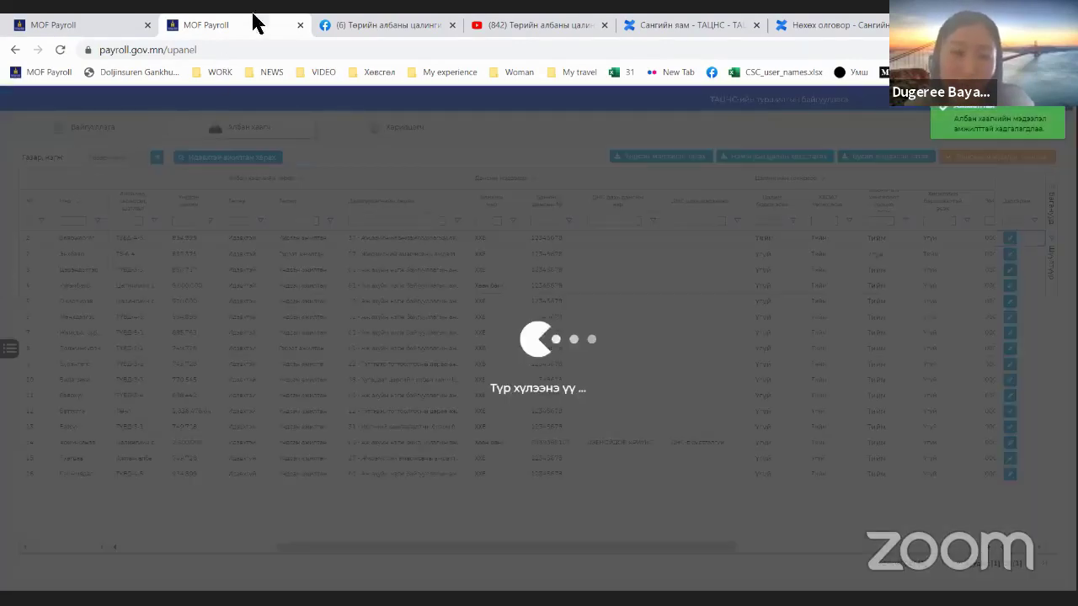
Step: Close the second tab and send transactions for the second-half salary payroll in row 3
click(92, 25)
click(299, 25)
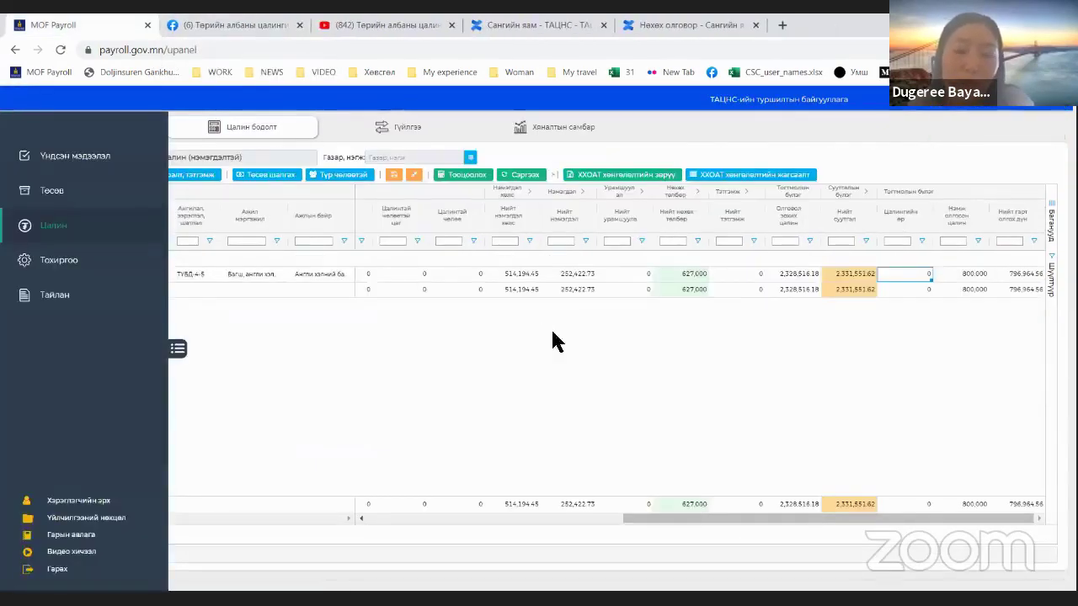
click(581, 371)
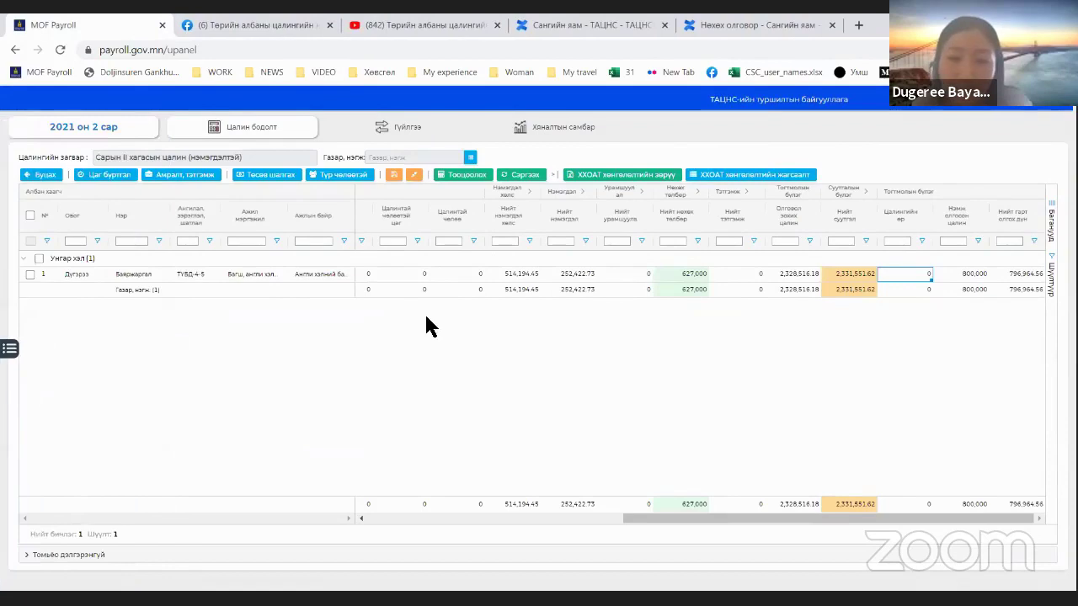
click(1006, 274)
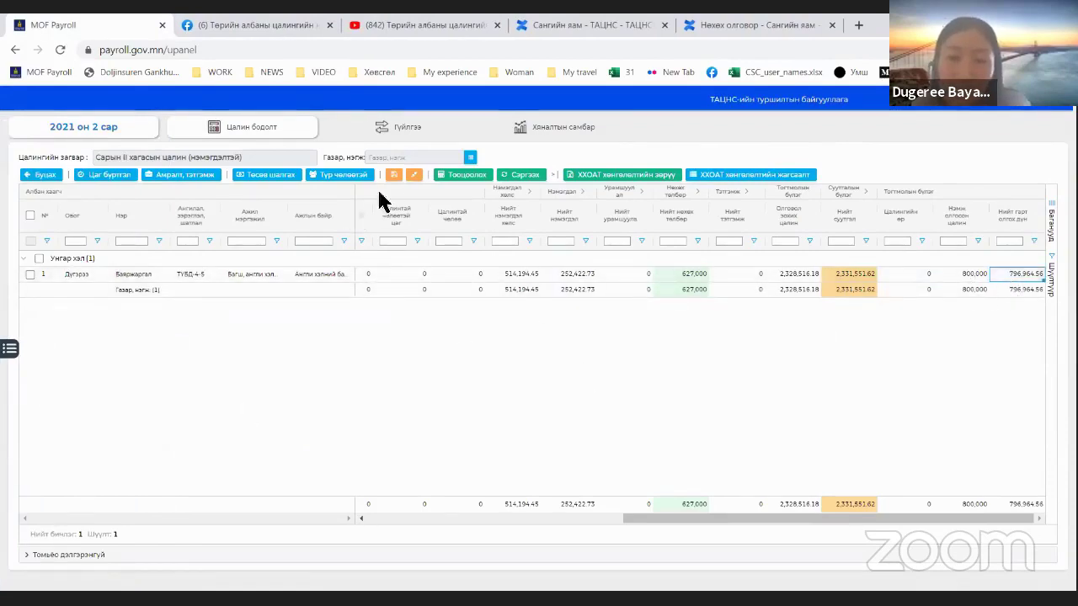
click(387, 128)
click(159, 256)
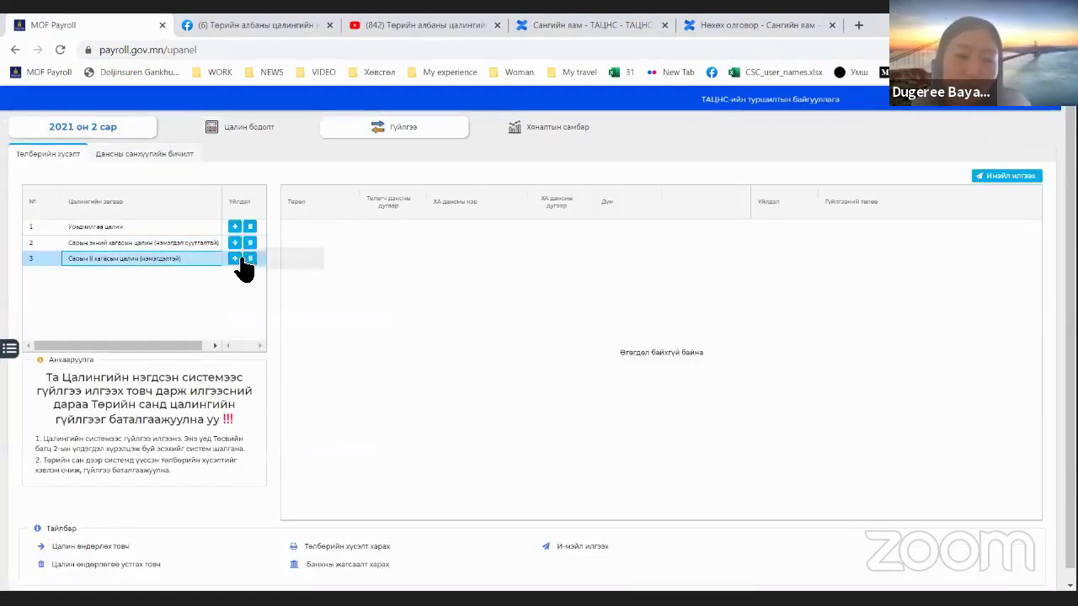
click(236, 259)
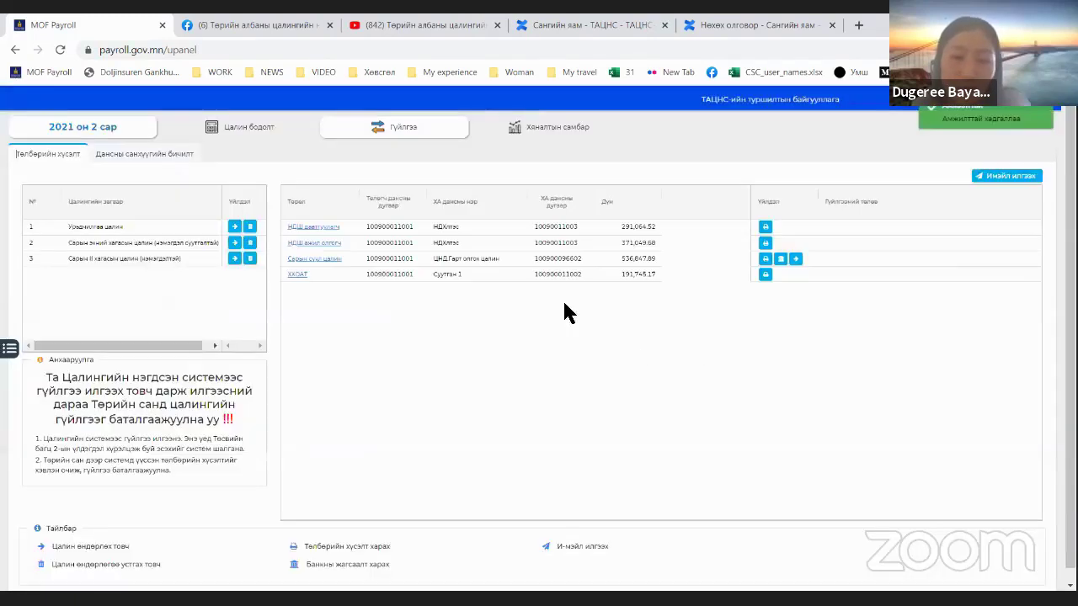
click(230, 135)
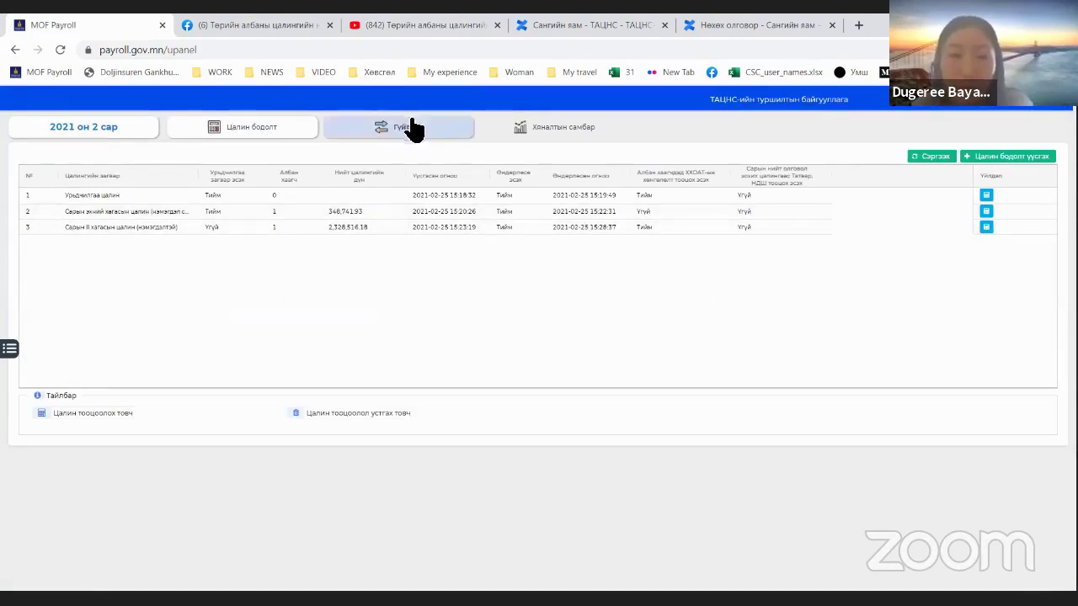
Step: Create a February 2021 Сарын III хагасын цалин payroll flagged as third-half, and open its calculation sheet
click(994, 160)
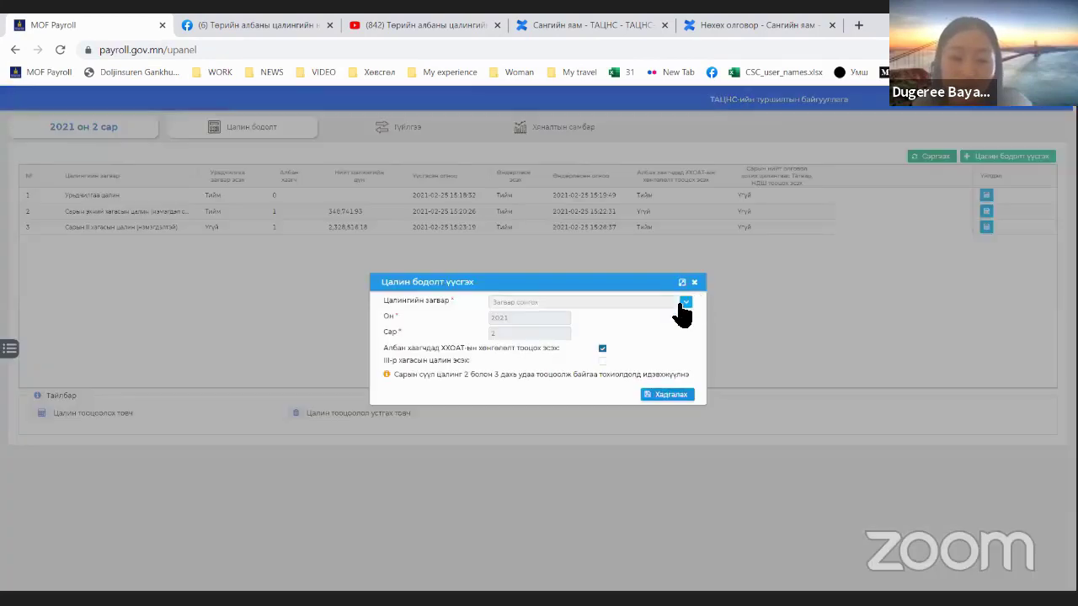
click(684, 303)
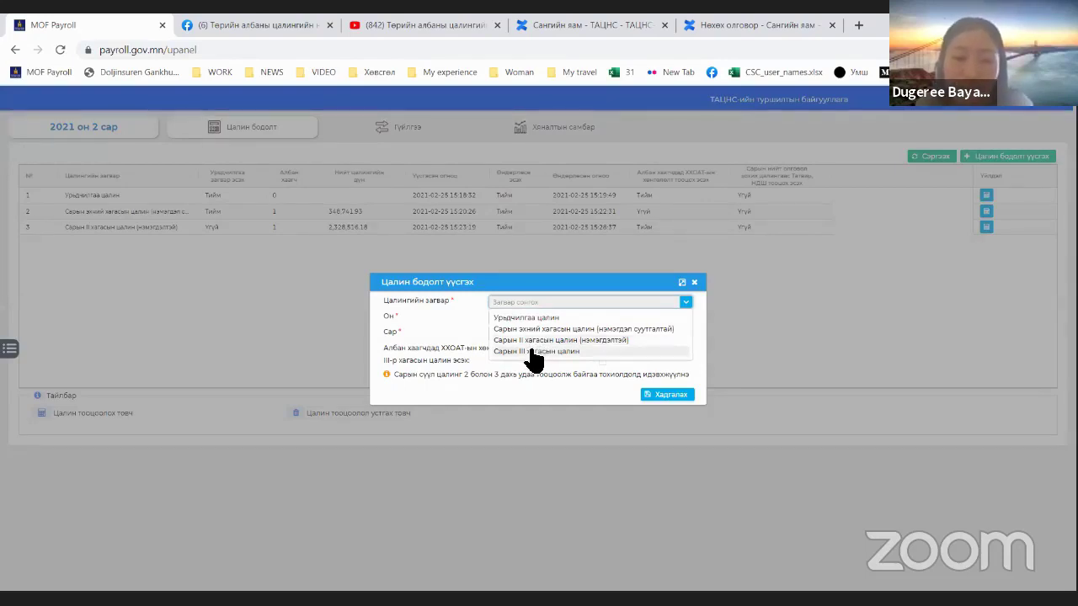
click(533, 358)
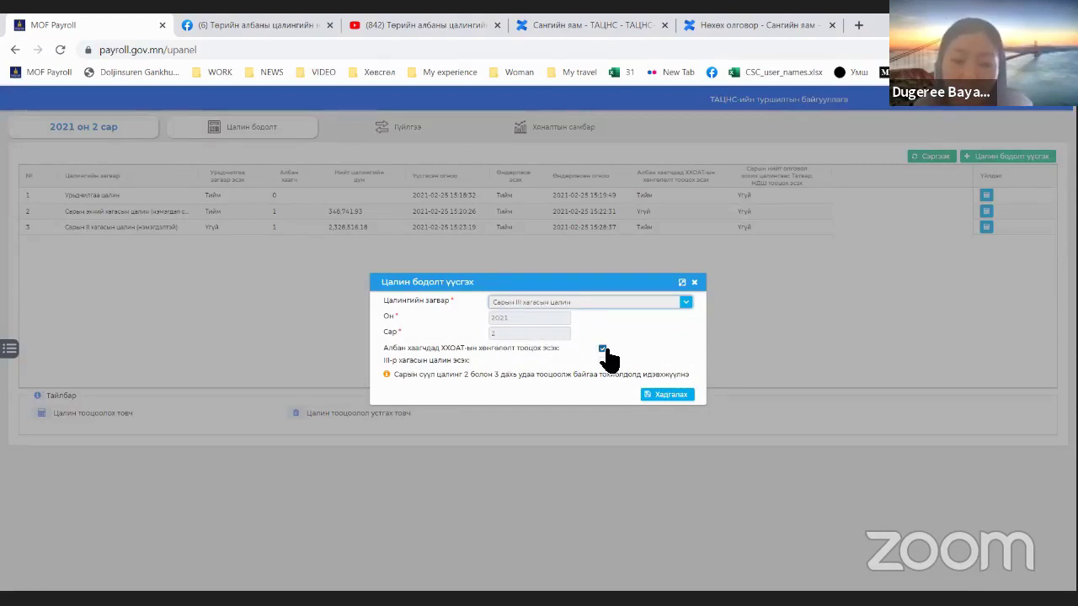
drag(397, 363, 470, 367)
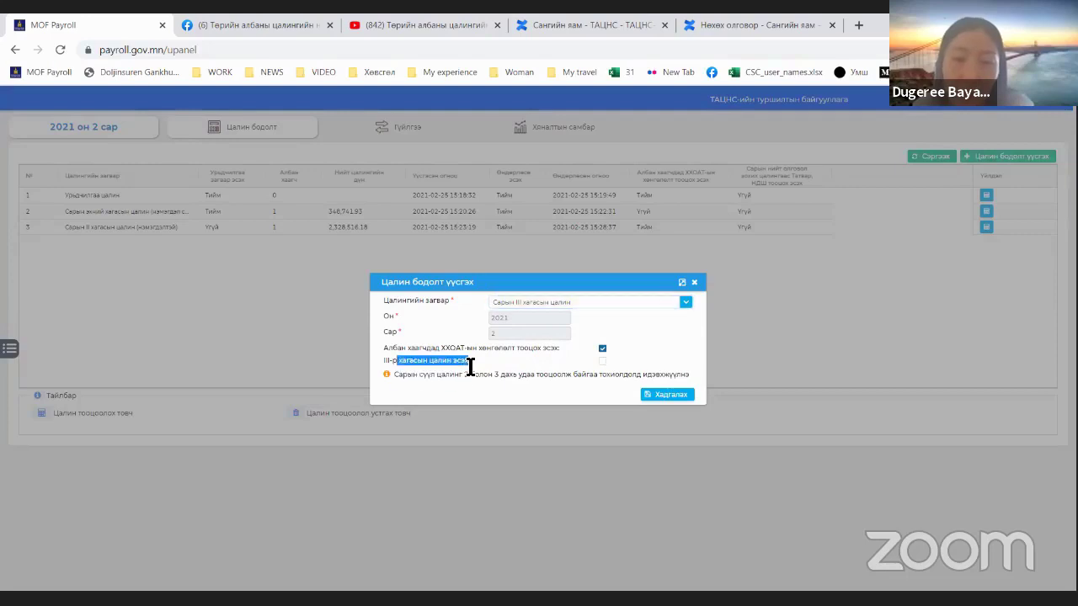
click(602, 361)
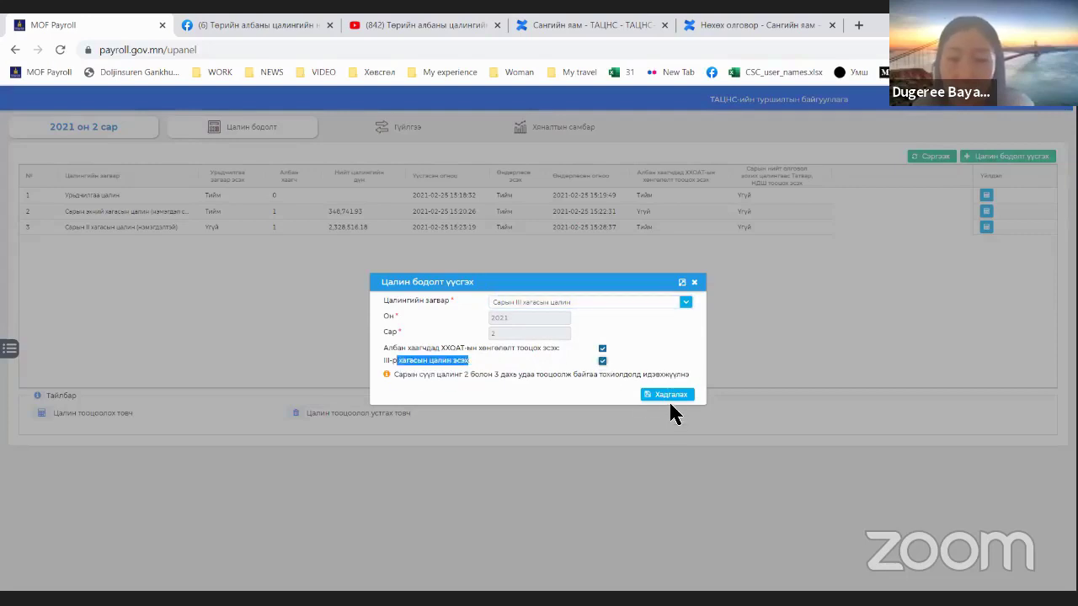
click(669, 396)
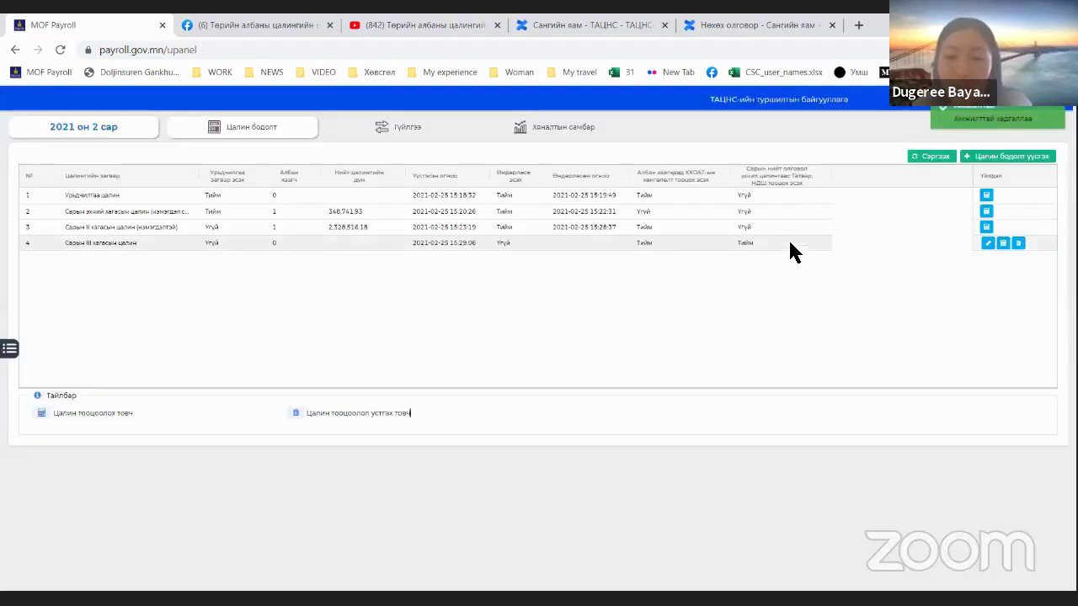
click(1016, 244)
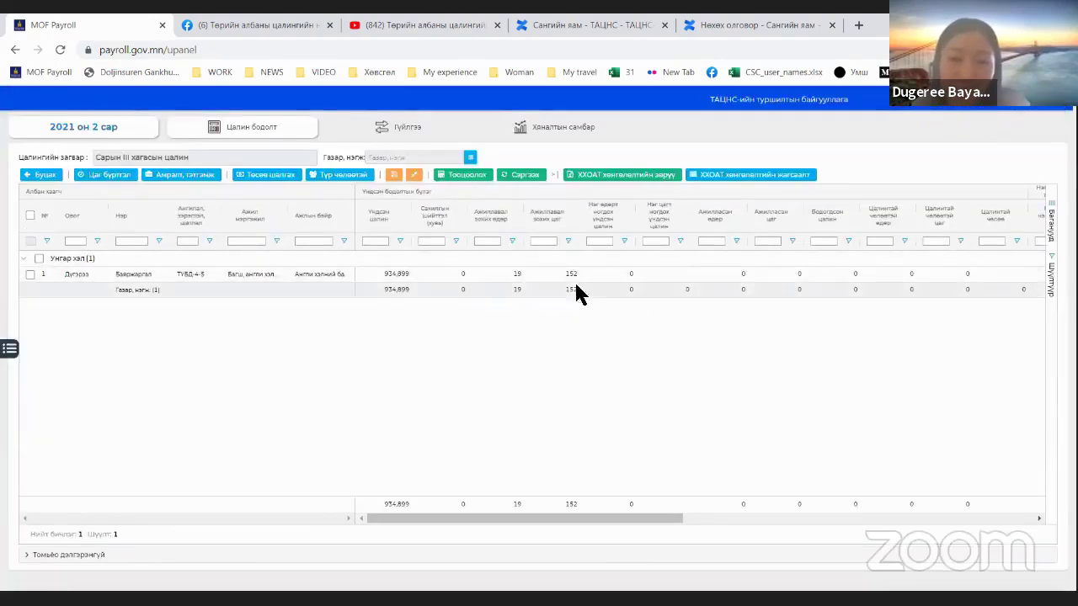
click(622, 281)
Step: Enter 3 worked days and 24 worked hours, then recalculate and refresh the payroll
click(743, 278)
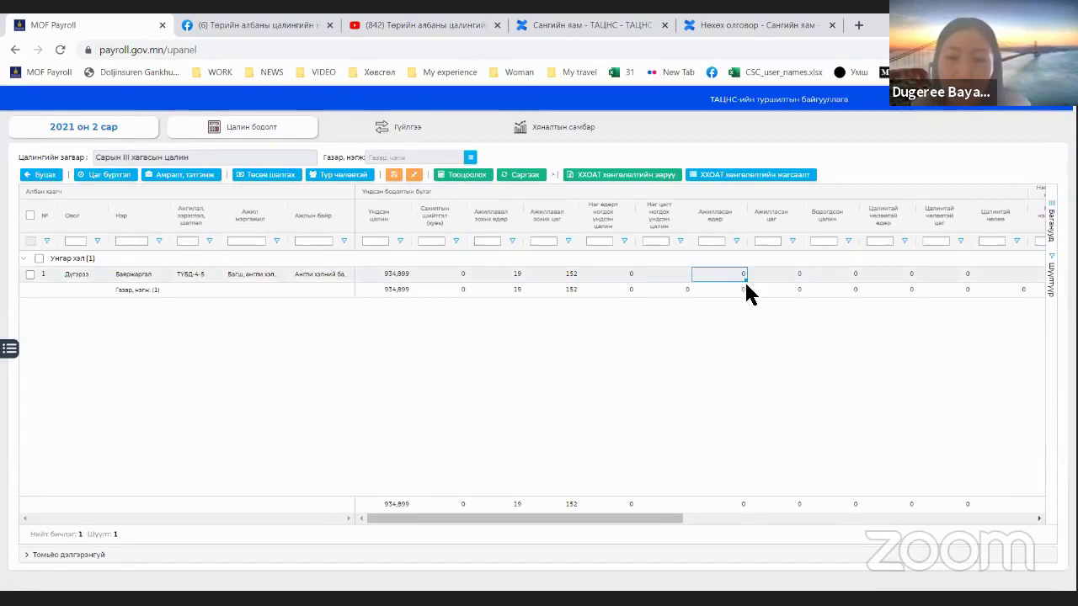
key(BackSpace)
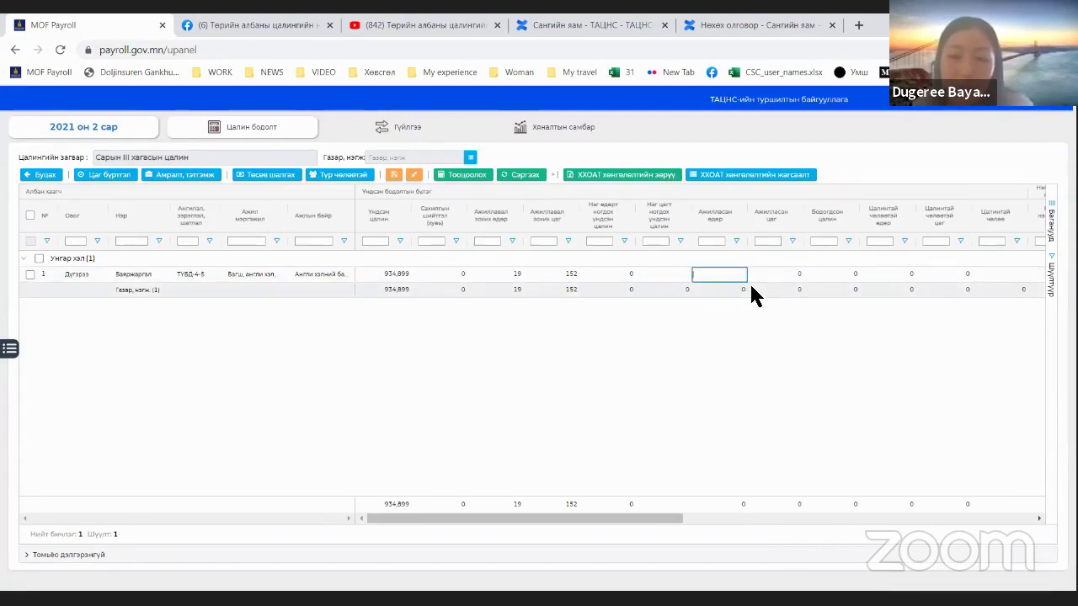
text(3)
key(Tab)
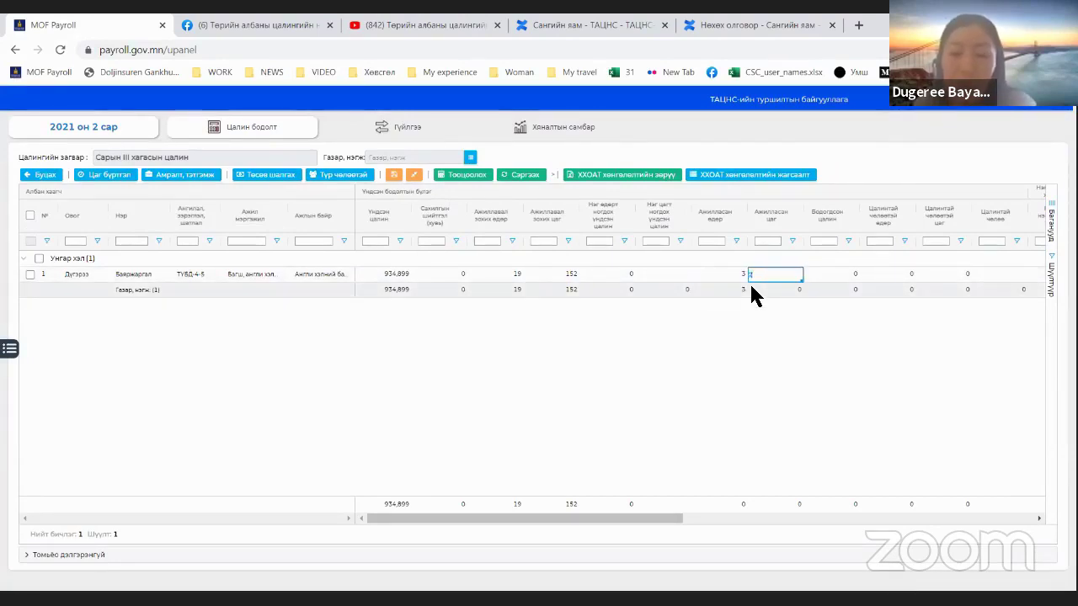
text(24)
key(Return)
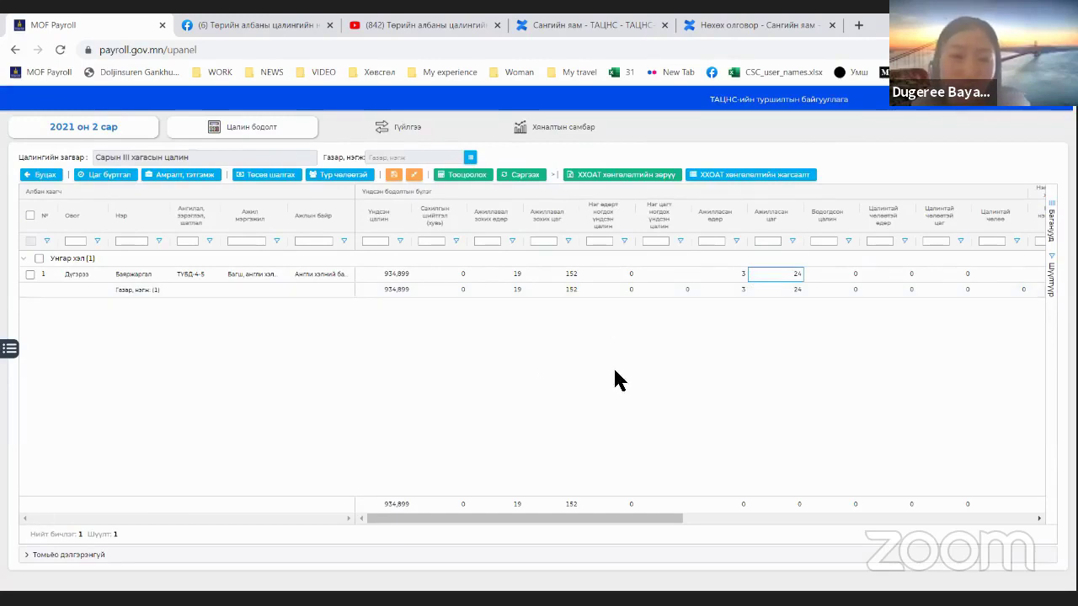
click(29, 215)
click(531, 176)
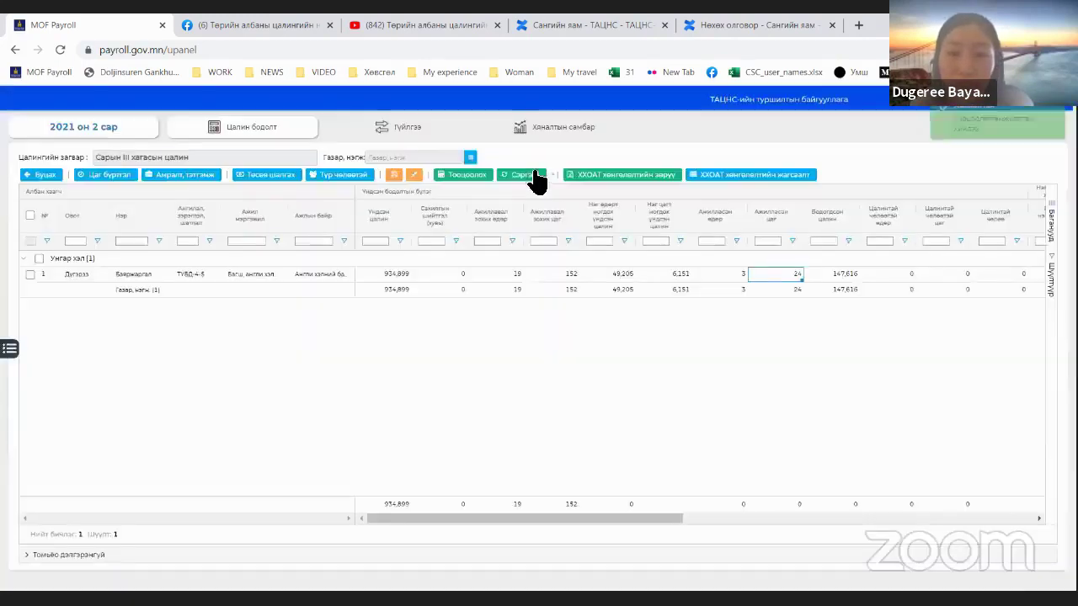
click(533, 178)
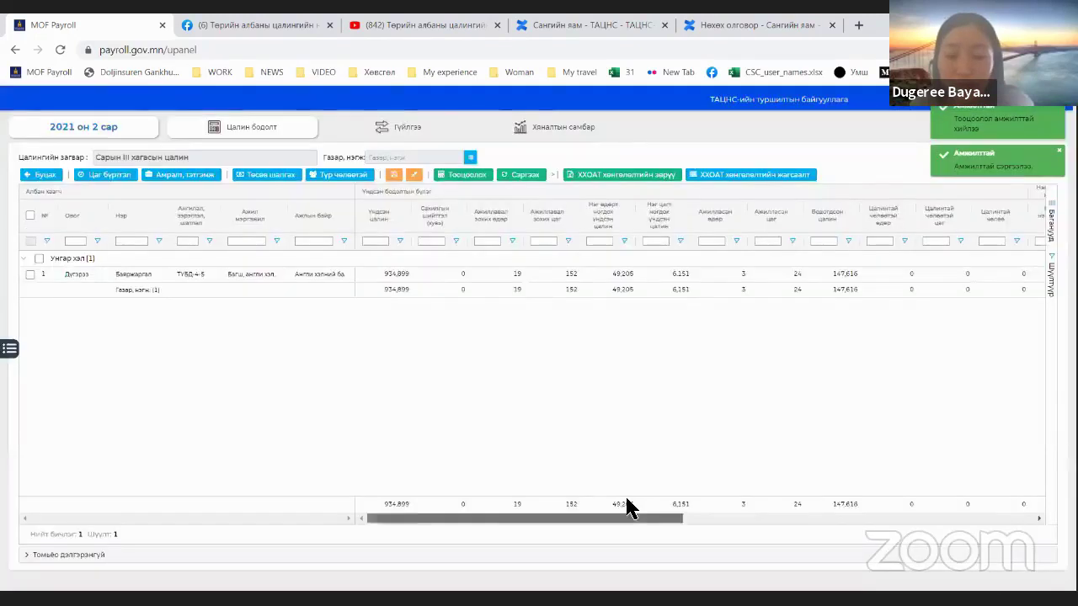
Step: Move the payable salary columns before Нийт суутгал and check the 327,805 and 2,656,321.18 amounts
drag(627, 517, 1005, 521)
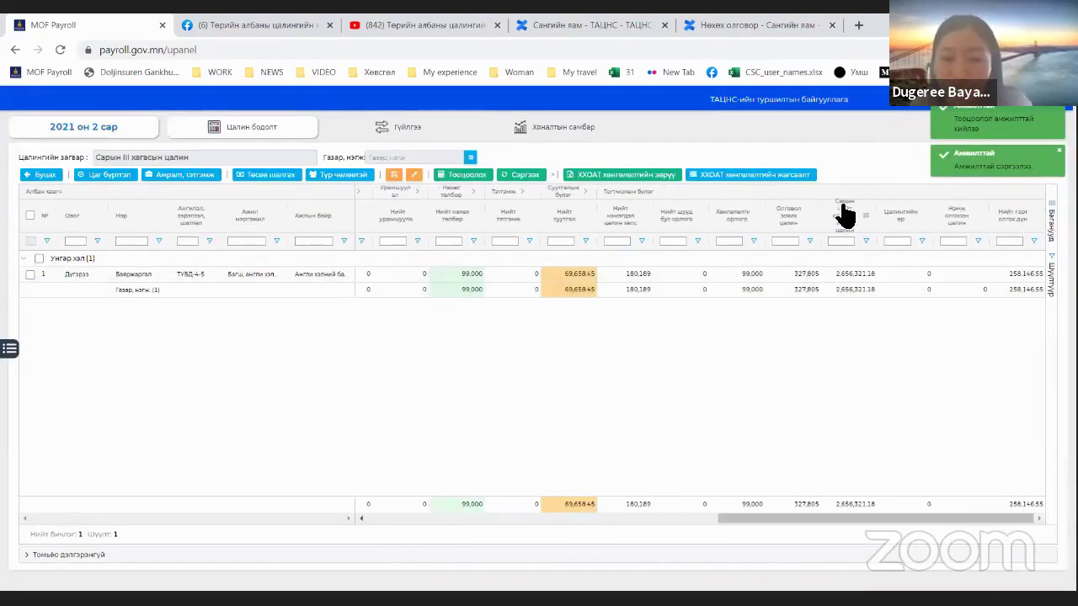
drag(789, 216, 592, 212)
drag(837, 220, 597, 230)
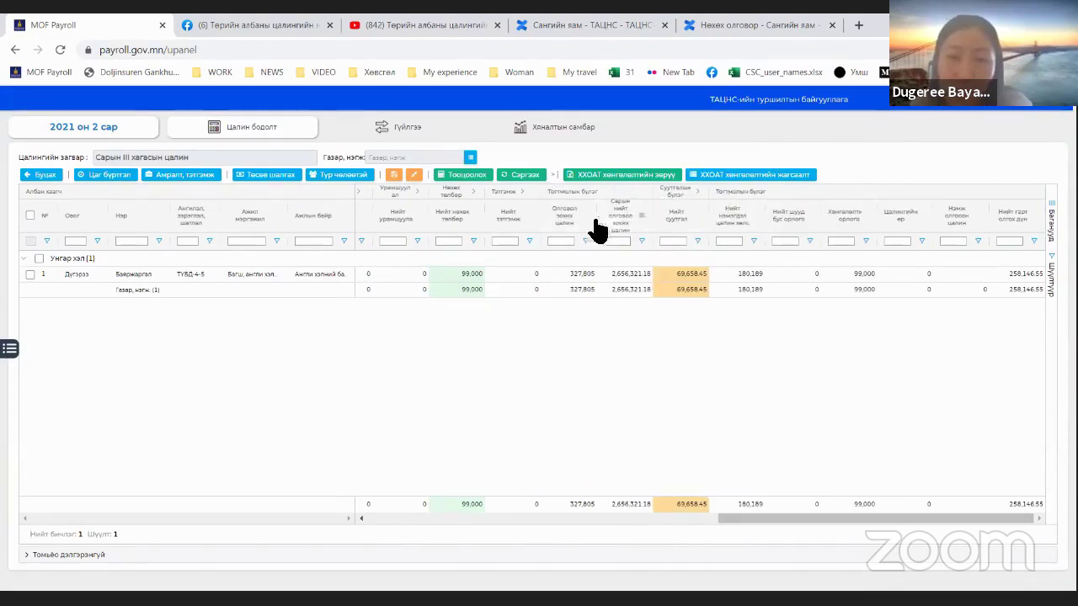
click(579, 276)
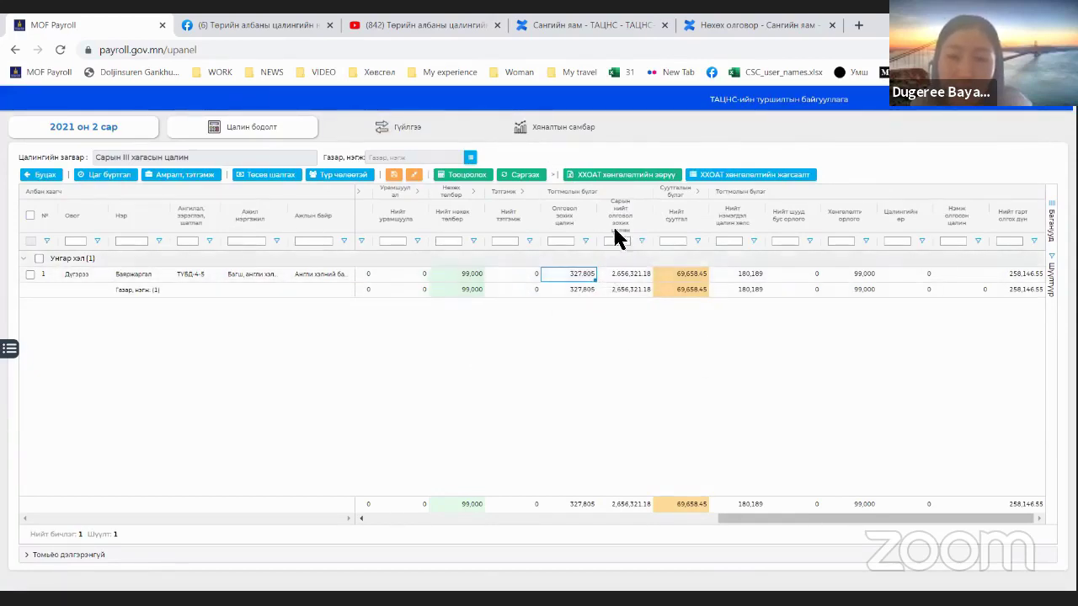
drag(657, 207, 664, 208)
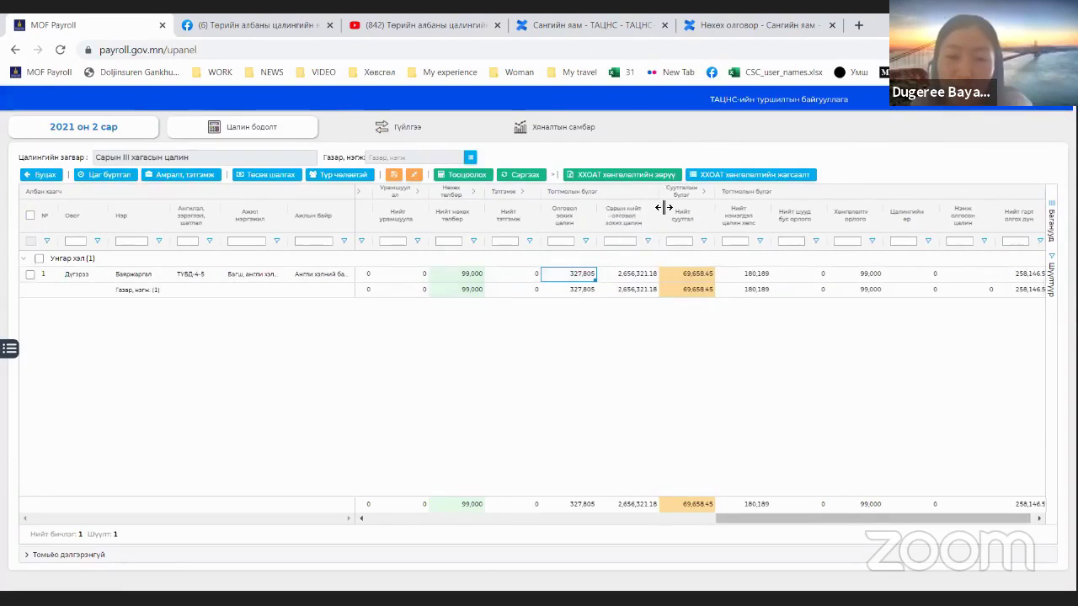
click(649, 275)
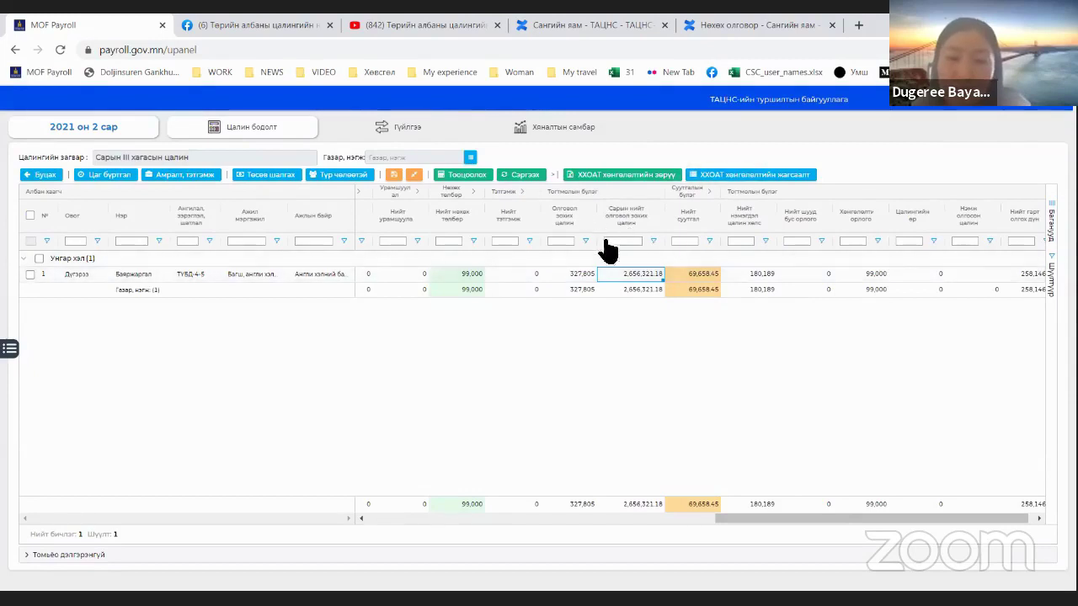
click(590, 275)
click(628, 274)
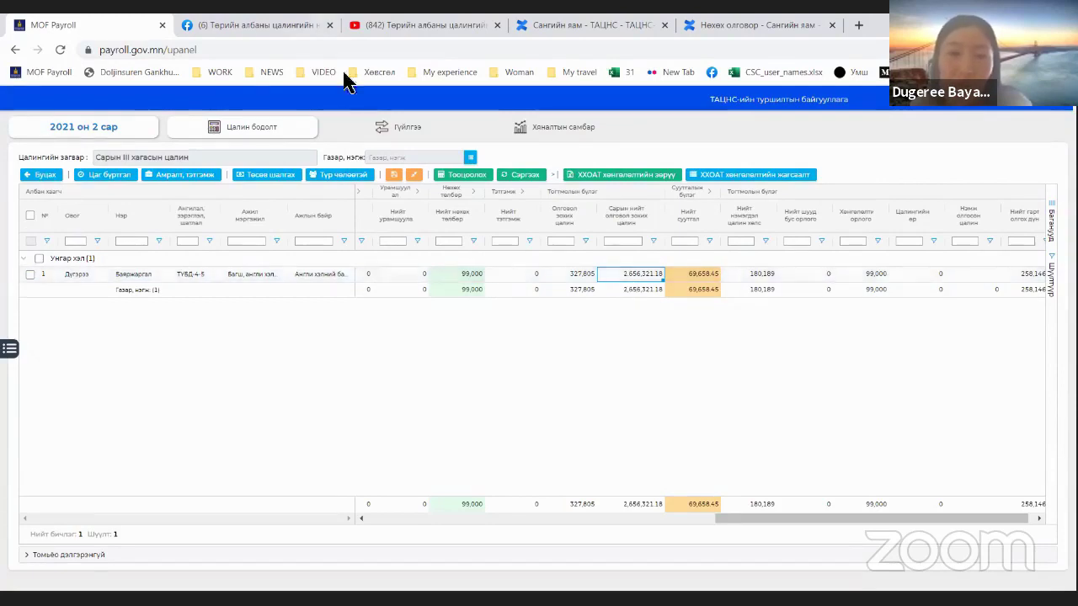
Step: Review the temporary-leave list, widening the insured-type column and selecting the employee
click(339, 175)
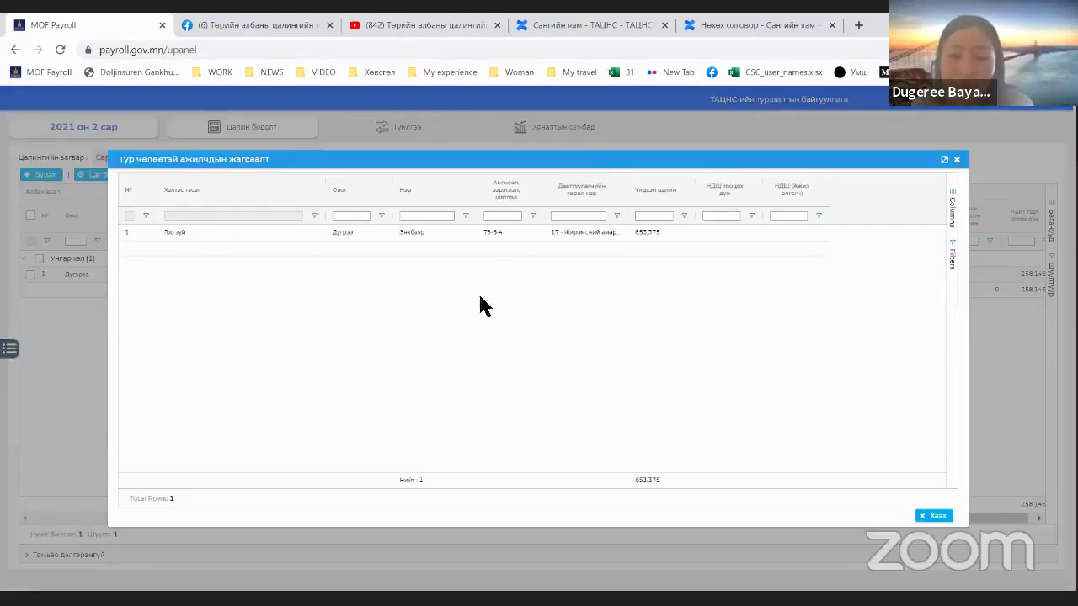
drag(629, 180, 733, 180)
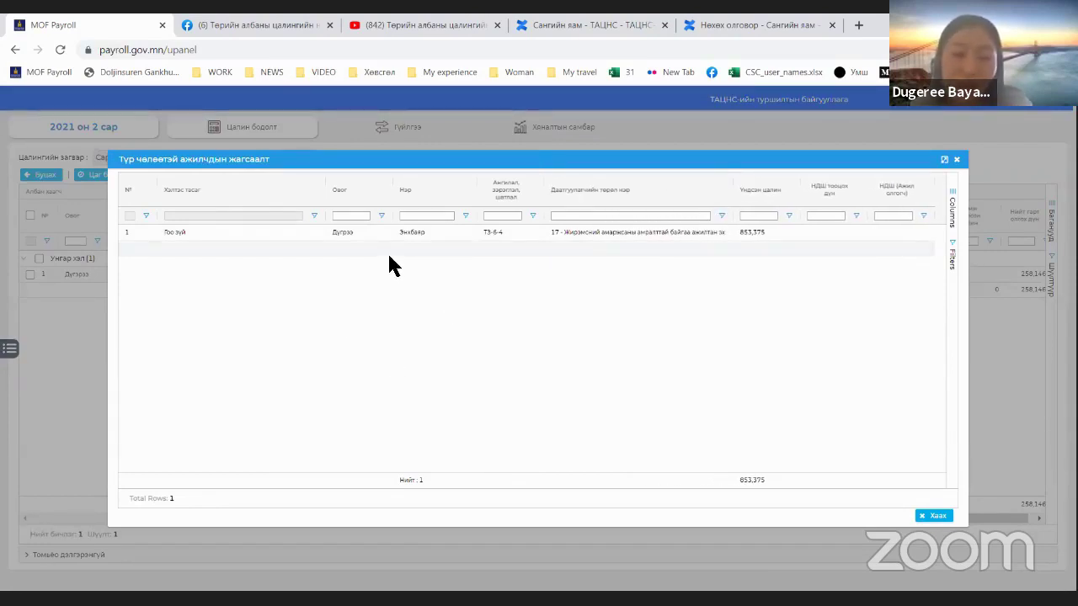
click(957, 160)
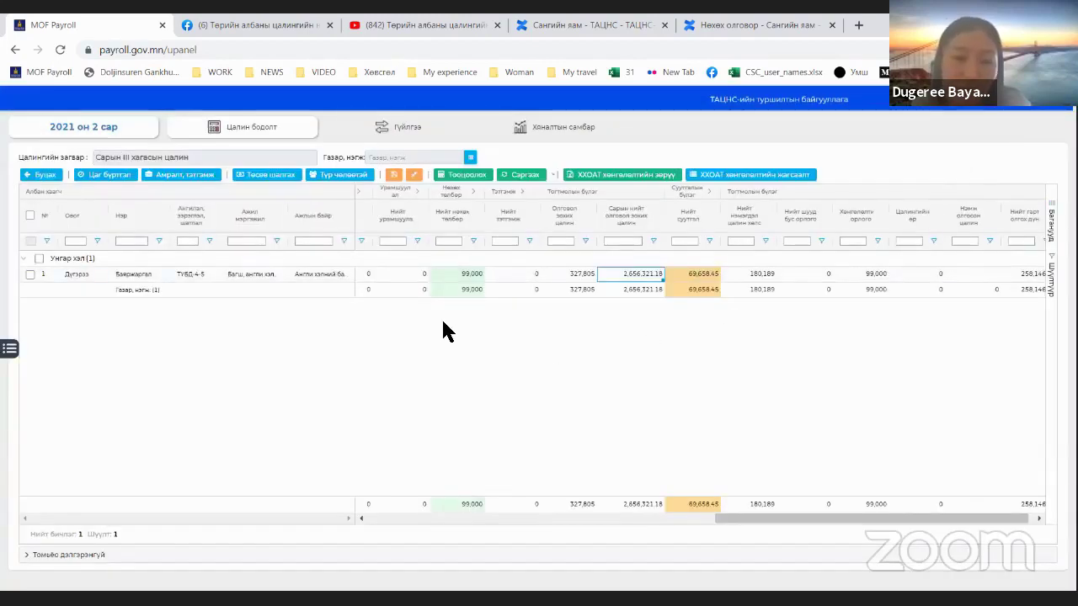
click(354, 175)
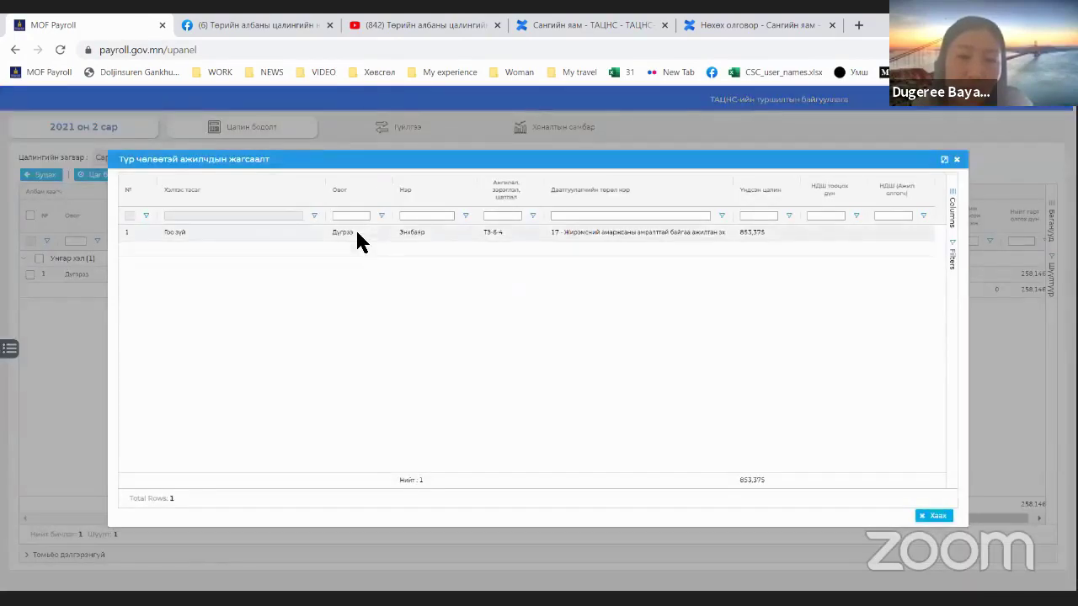
click(421, 237)
click(957, 160)
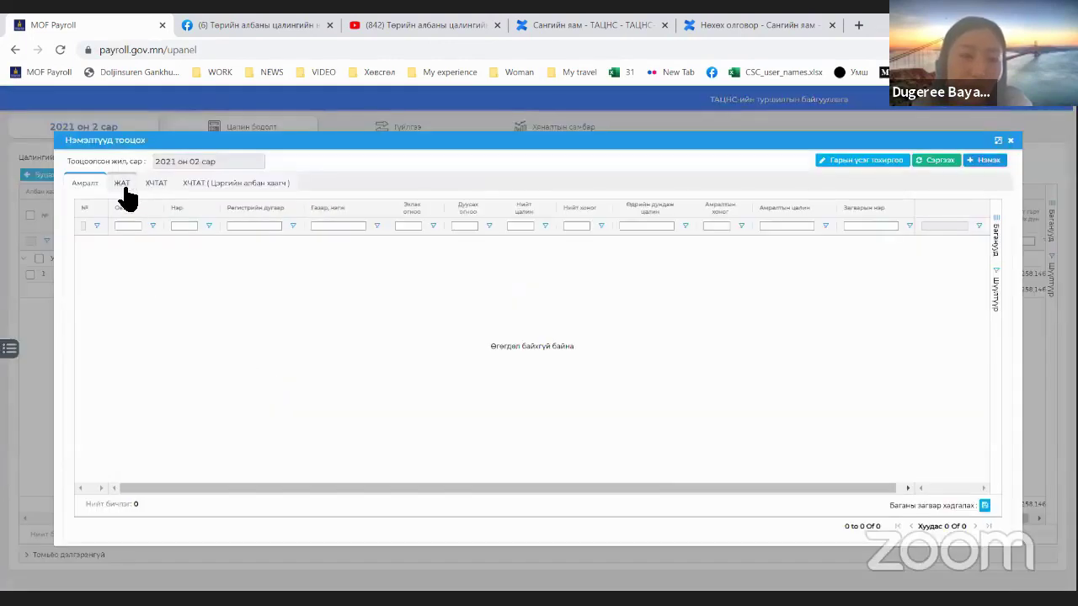
Step: Start a new ЖАТ benefit calculation and pick the employee by name filter
click(122, 184)
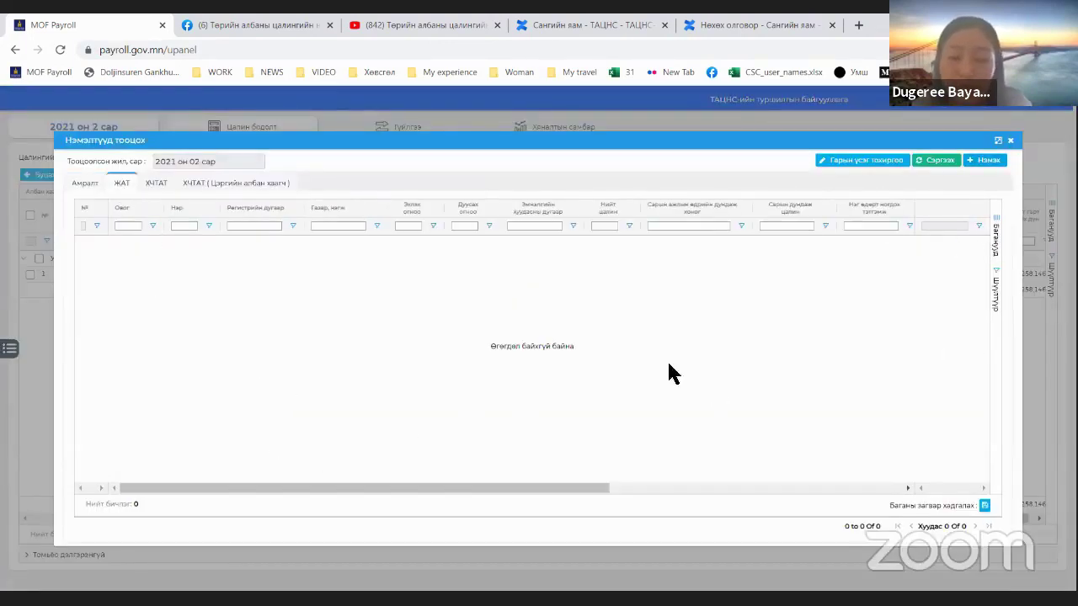
click(979, 162)
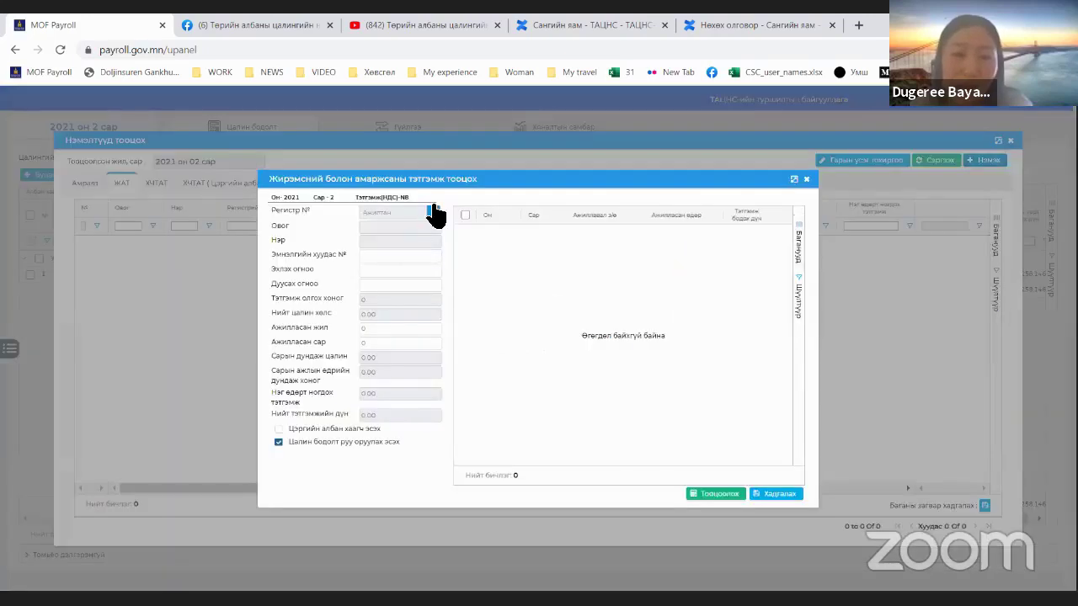
click(433, 214)
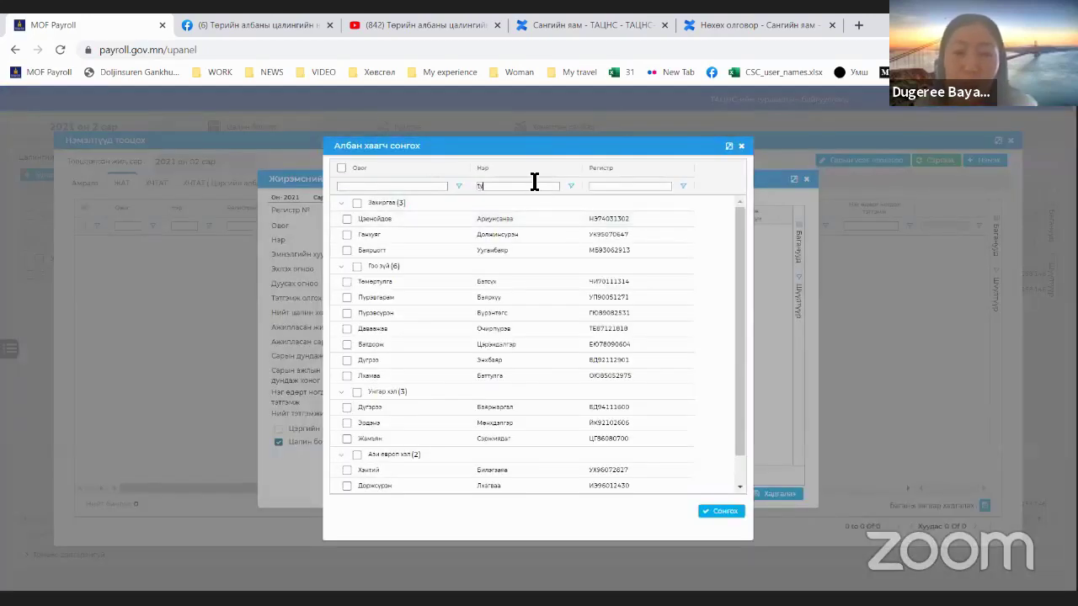
key(BackSpace)
key(BackSpace)
key(BackSpace)
text(Энхбаяр)
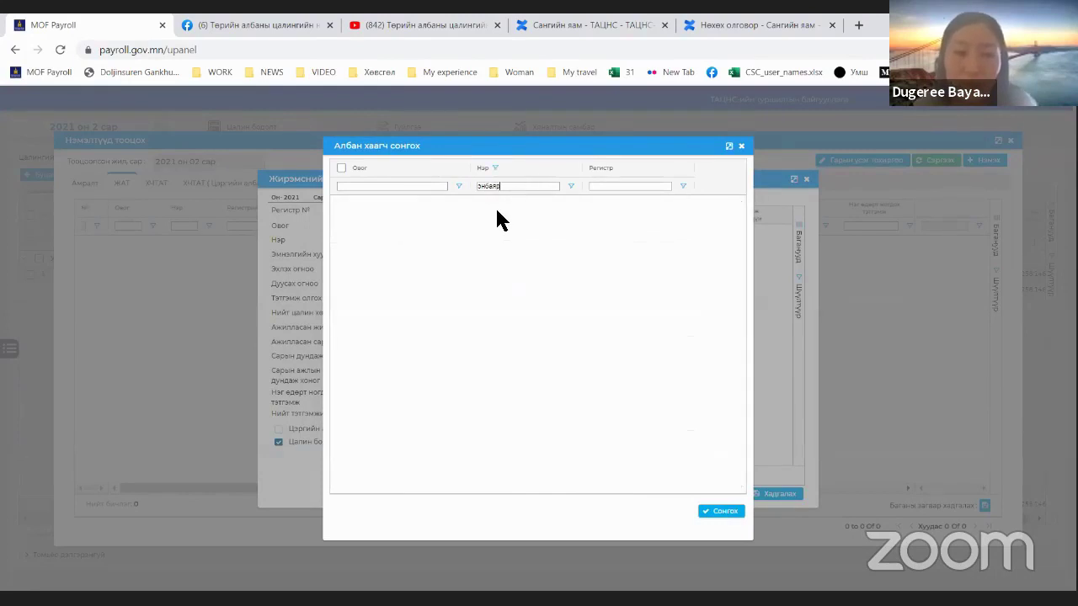
key(BackSpace)
key(BackSpace)
key(BackSpace)
key(BackSpace)
key(BackSpace)
text(хба)
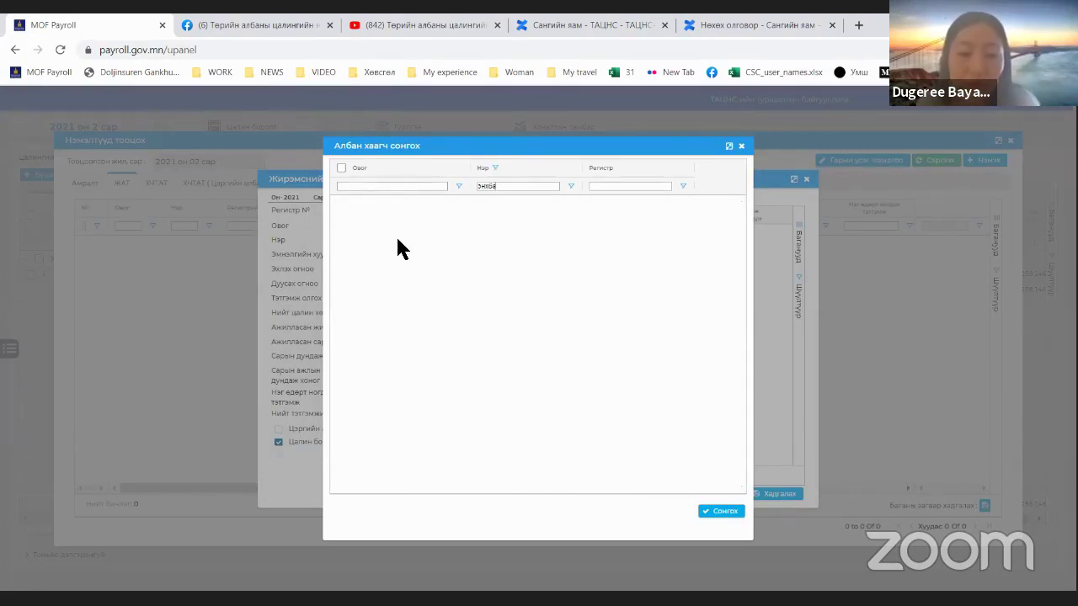
text(яр)
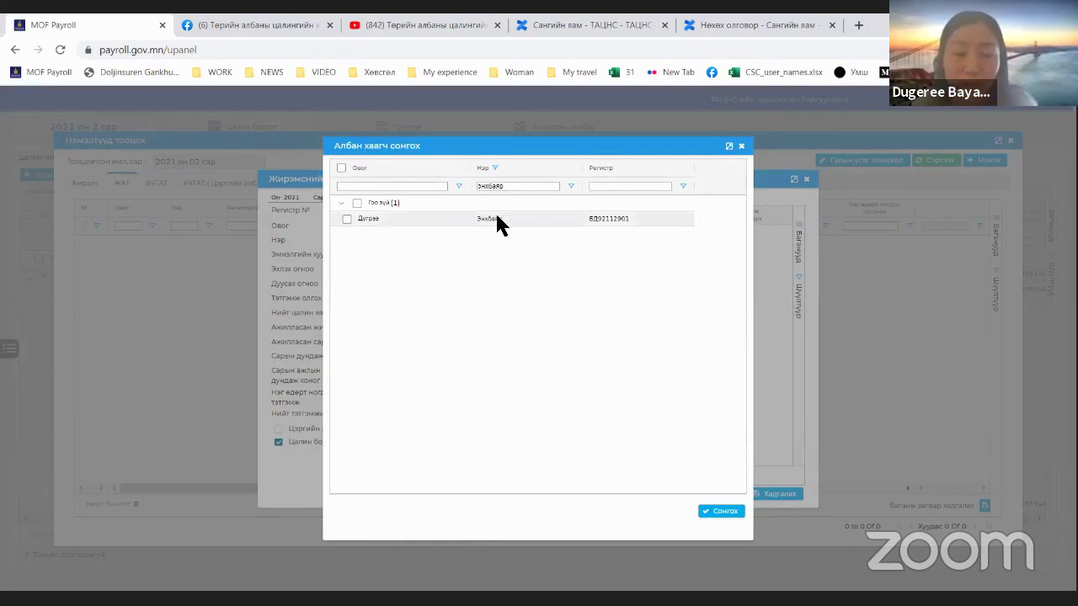
double_click(495, 221)
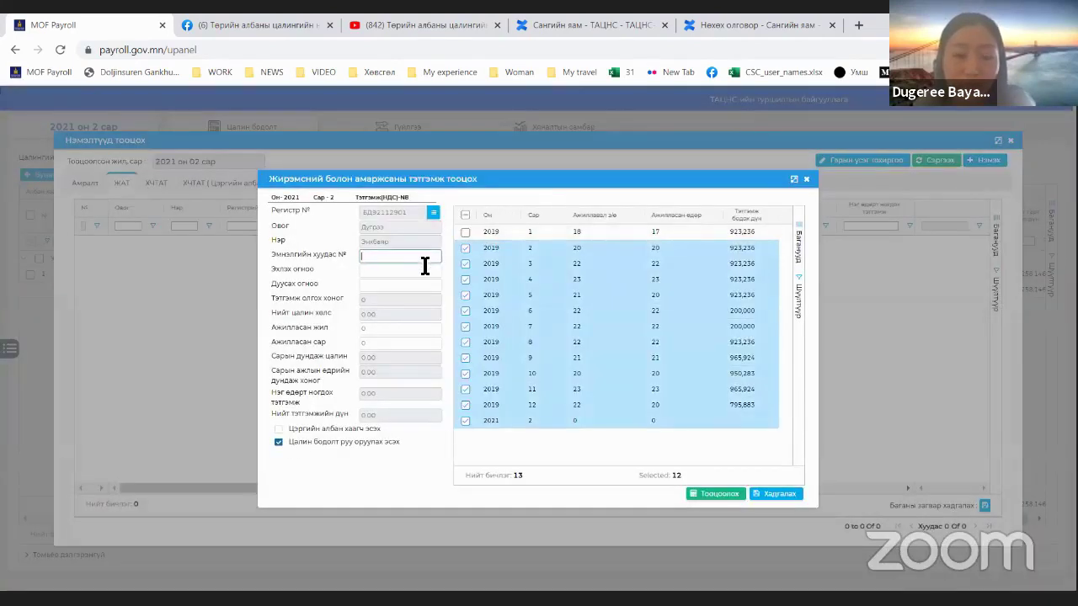
Step: Enter certificate №23, leave 3–11 Feb 2021, 4 years 4 months service, then calculate and save
text(№)
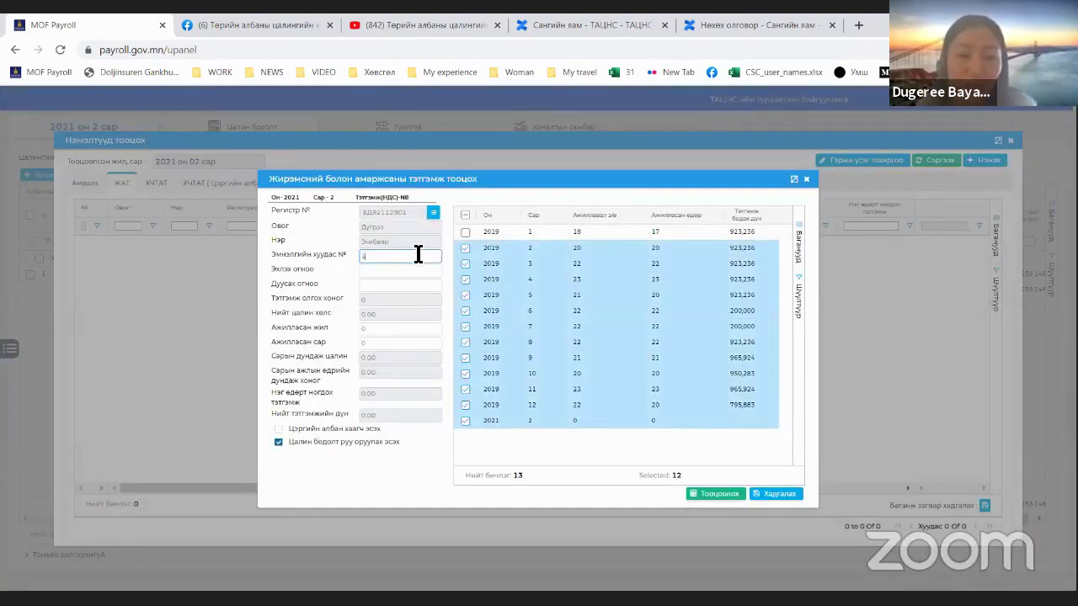
text(23)
click(390, 270)
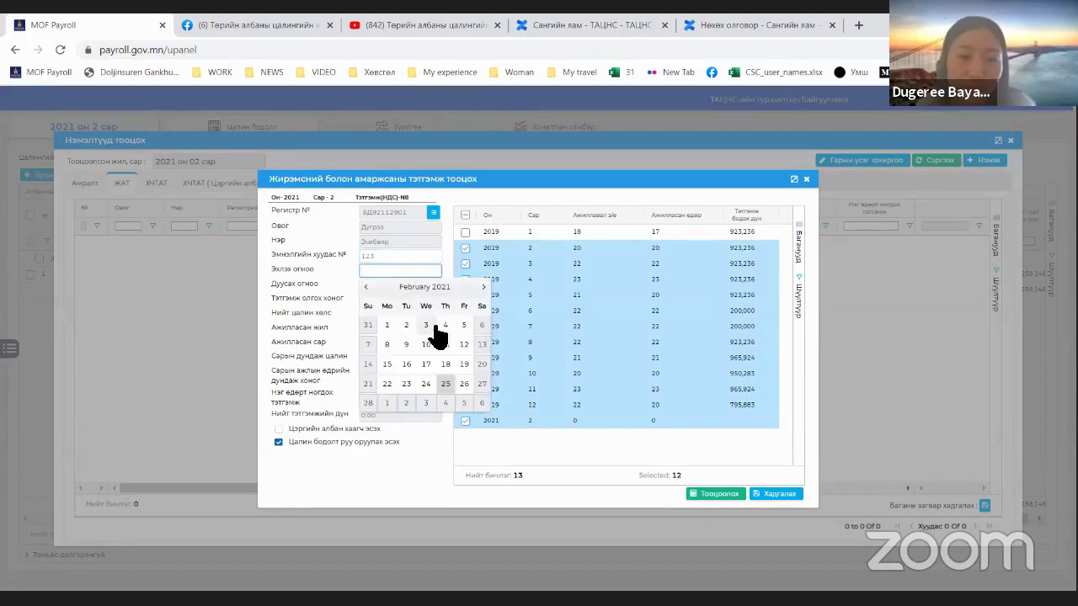
click(427, 326)
click(410, 290)
click(445, 361)
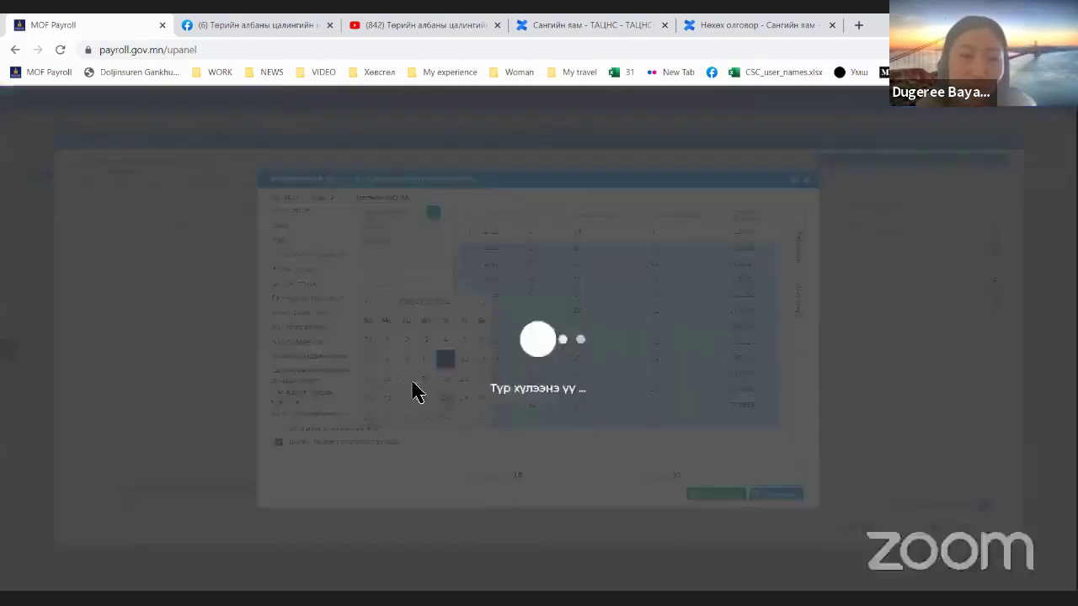
click(393, 330)
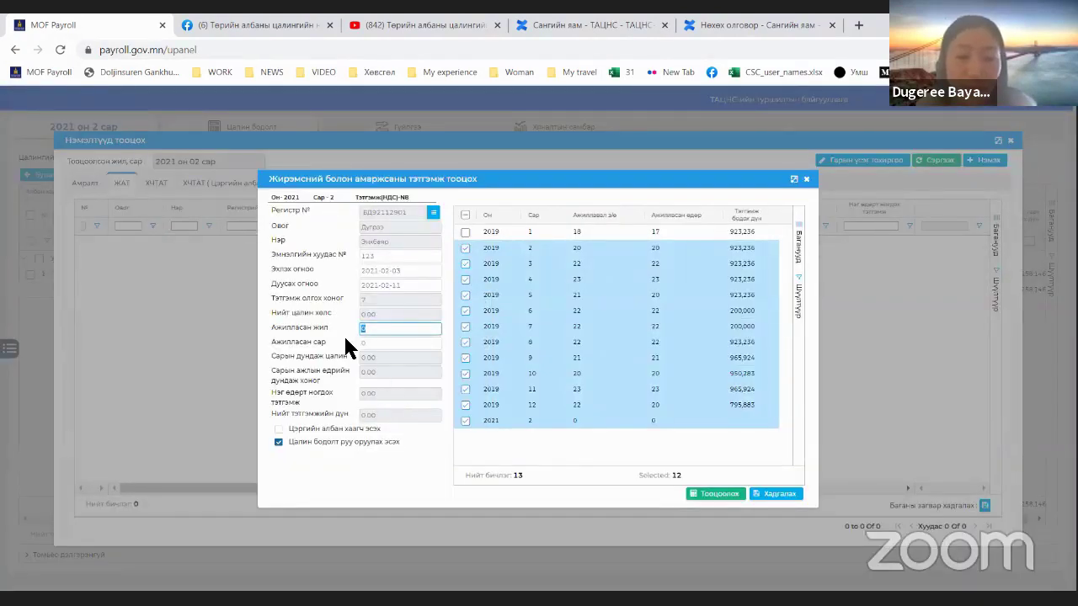
key(Tab)
text(4)
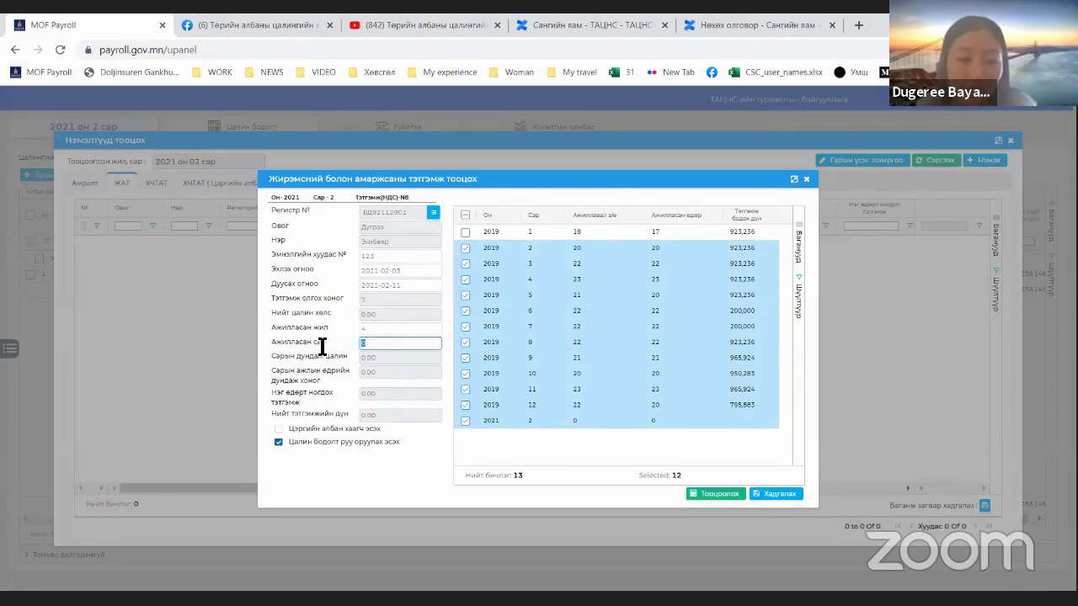
click(722, 496)
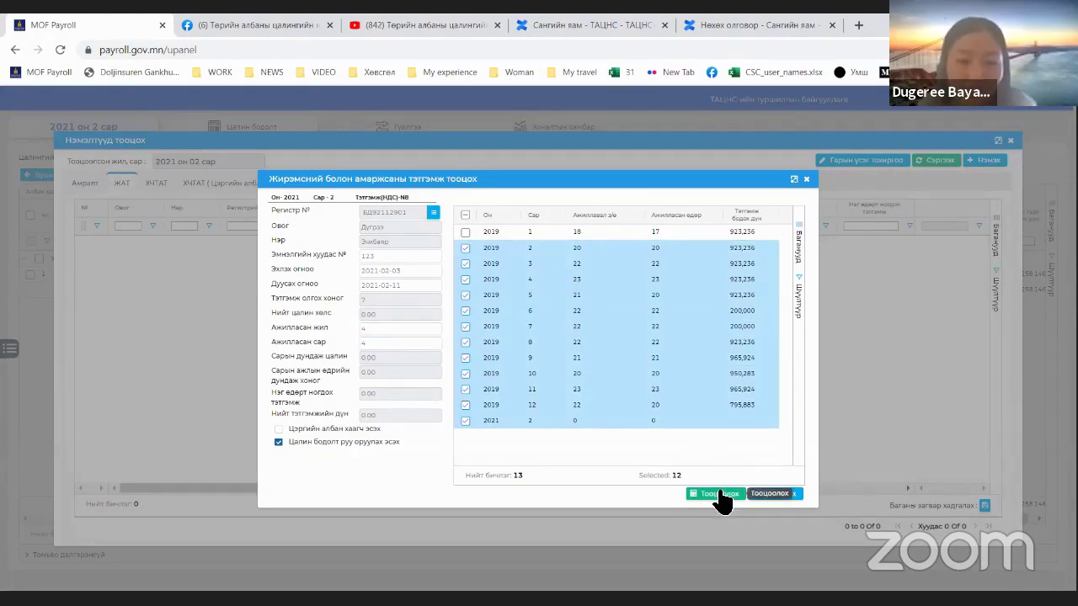
click(781, 496)
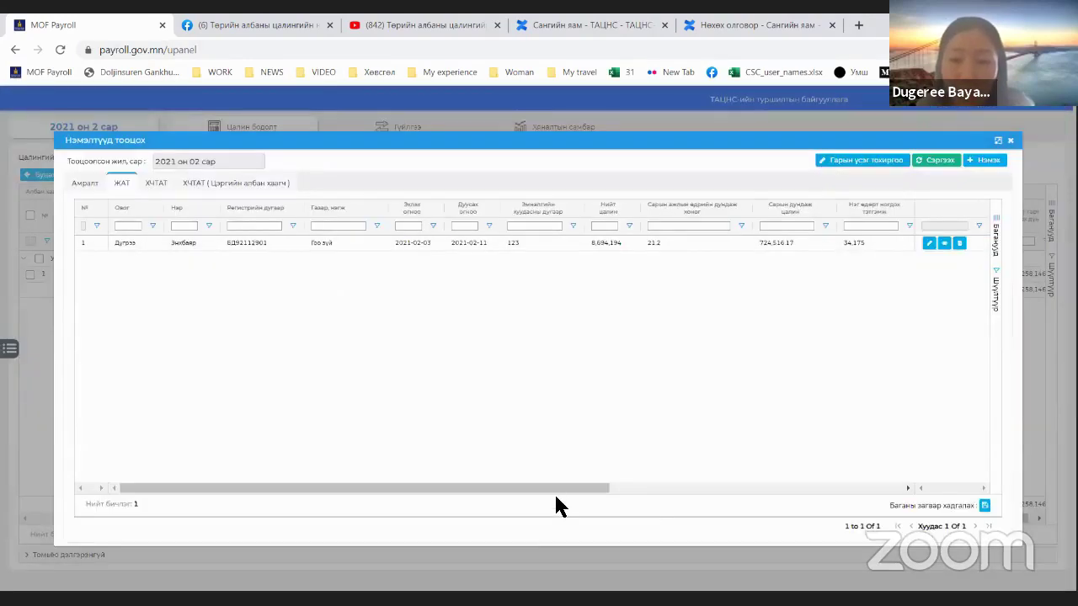
Step: Confirm the benefit total of 239,225, then close the additions window
drag(554, 491, 869, 504)
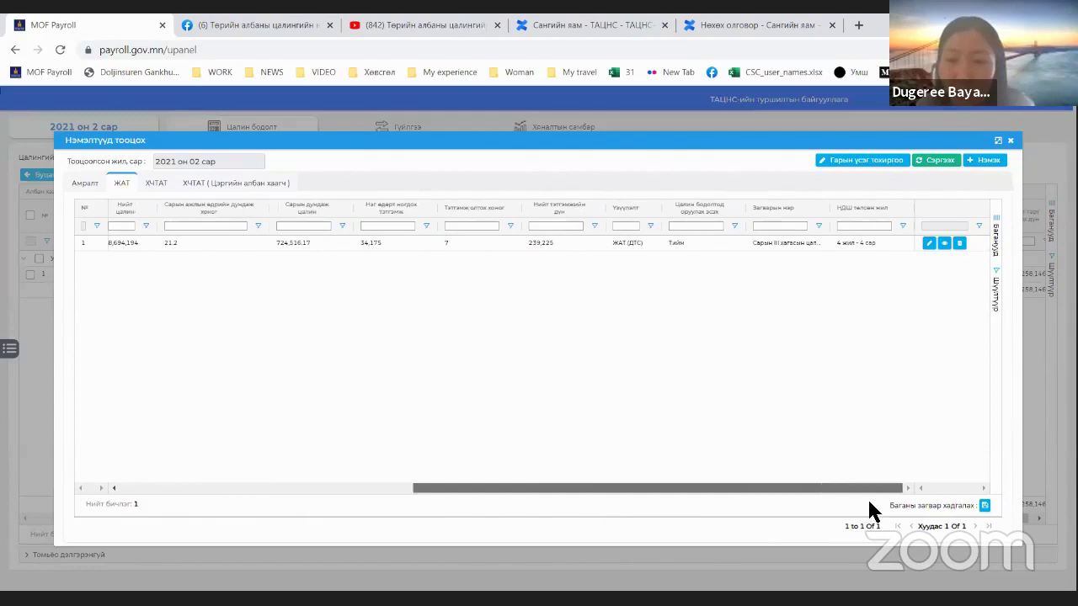
click(562, 243)
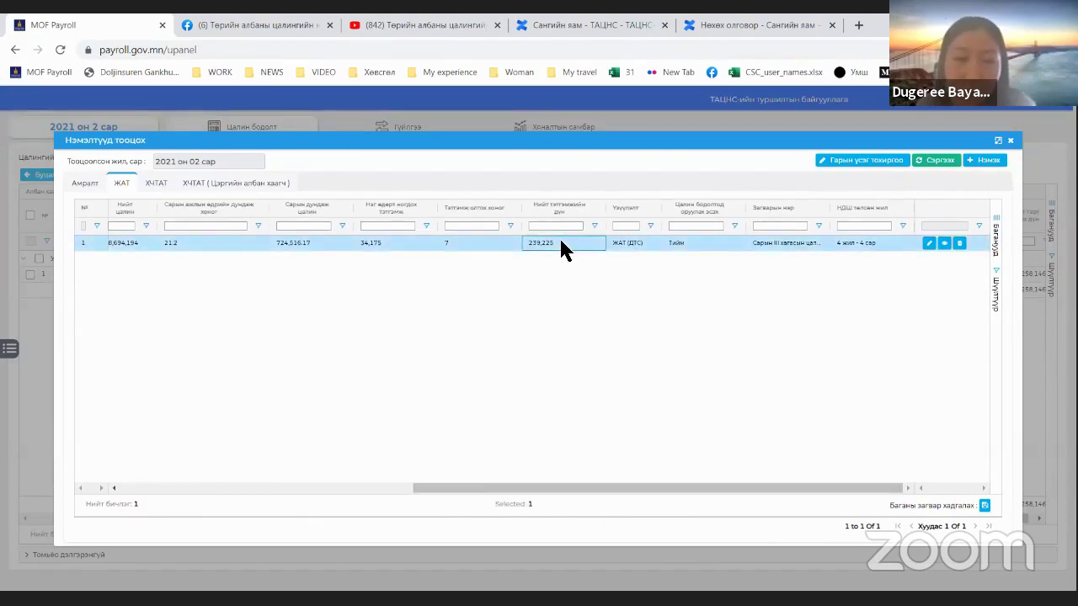
click(1010, 141)
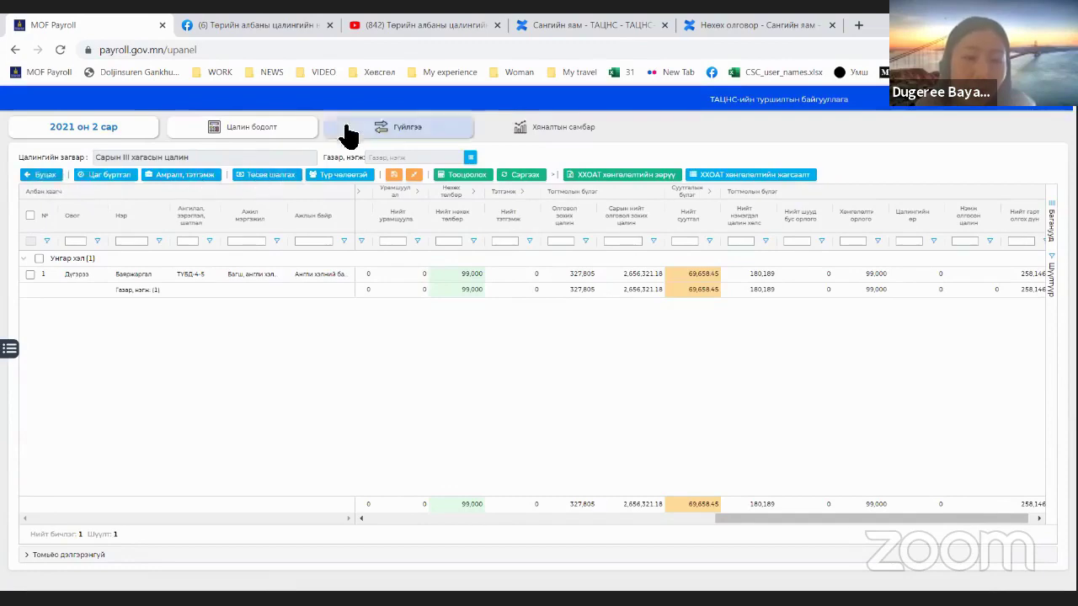
Step: Delete the second-half salary transaction, reopen the Сарын II хагасын цалин calculation, and open its additions
click(409, 130)
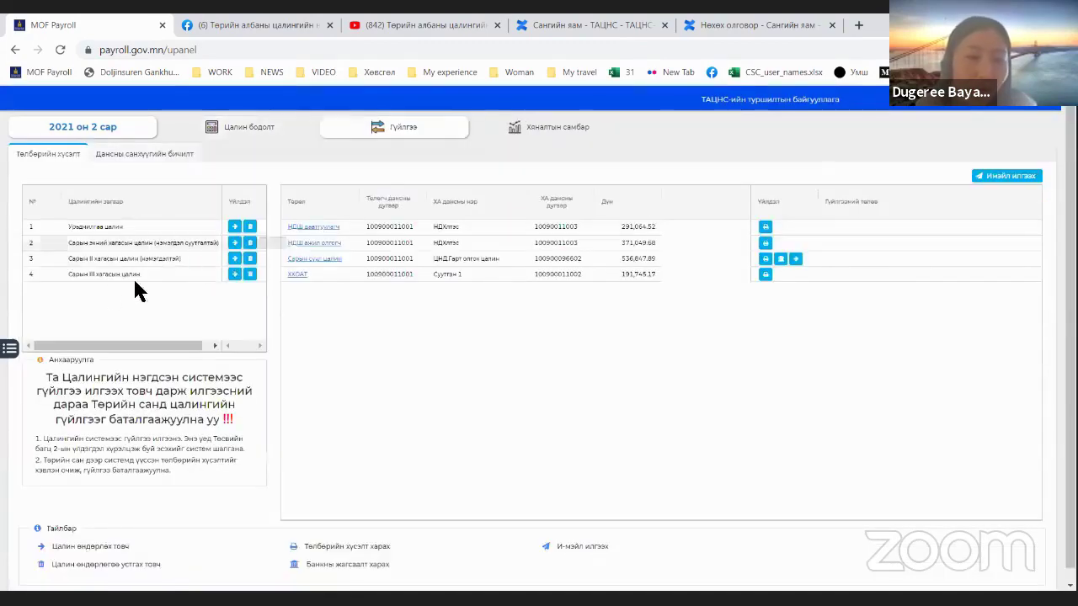
click(119, 259)
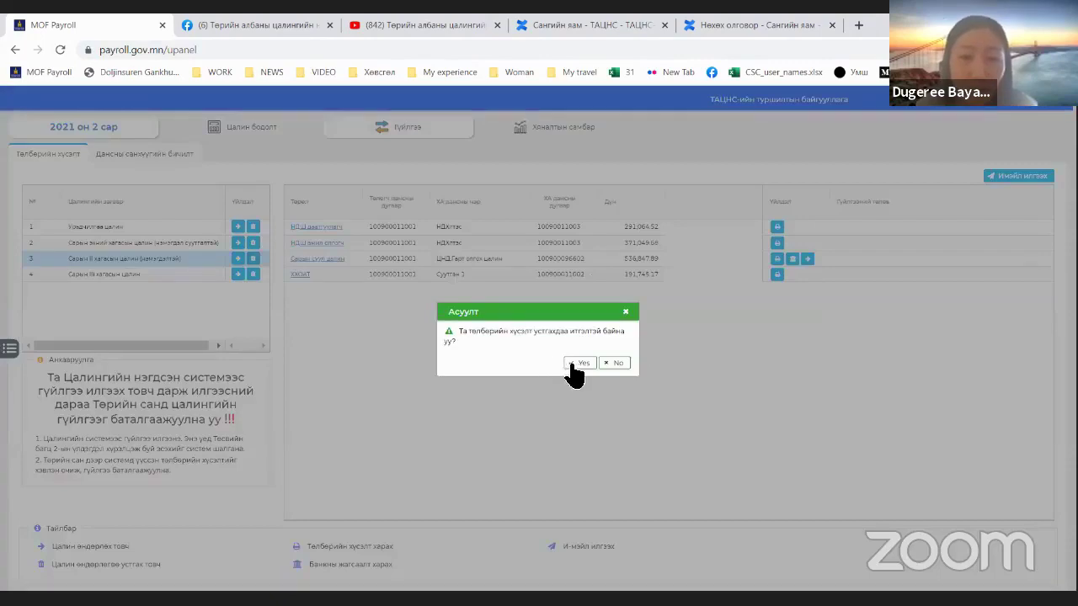
click(573, 367)
click(261, 133)
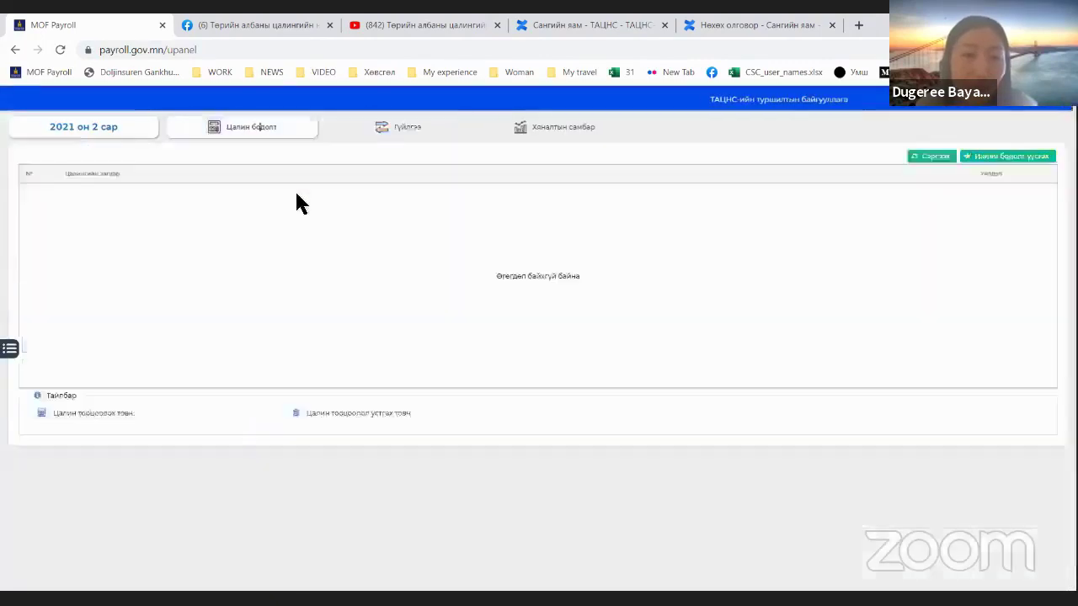
click(316, 225)
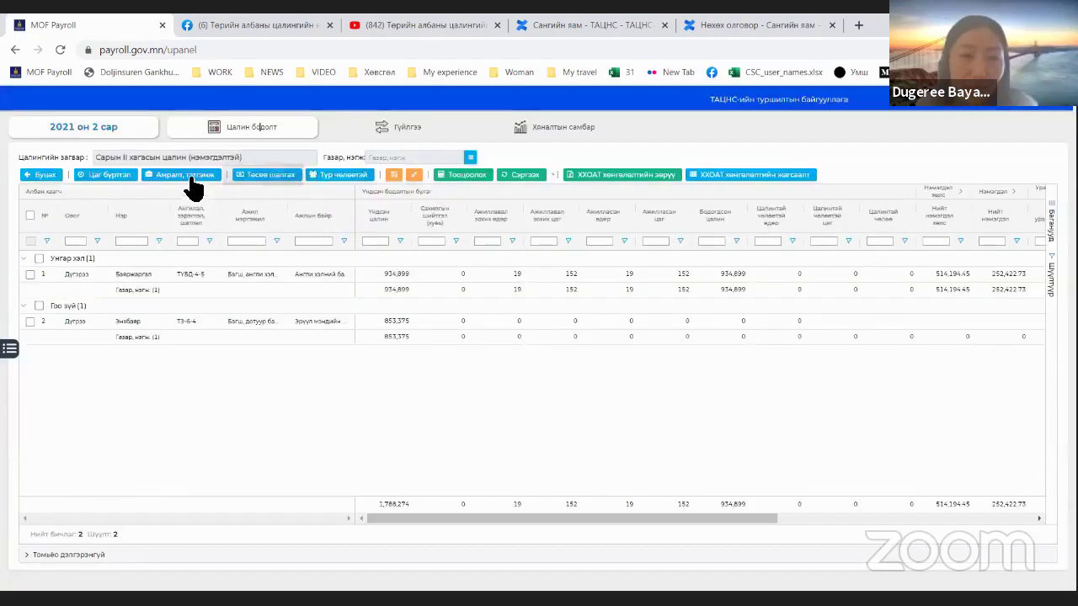
click(190, 177)
Step: Start a new ЖАТ sickness benefit entry for the employee with certificate number 1234
click(133, 183)
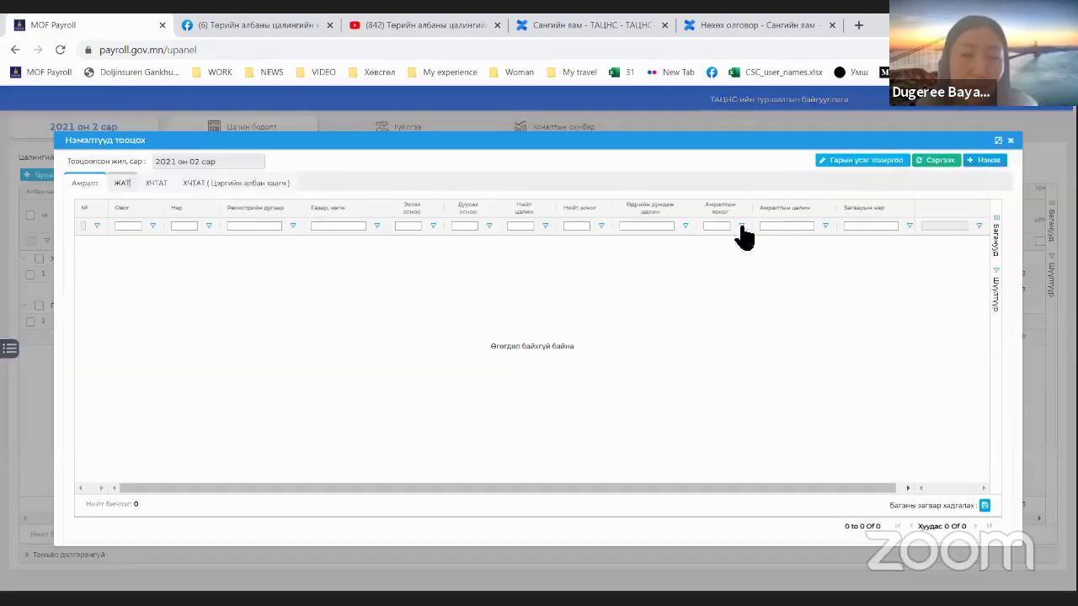
click(978, 169)
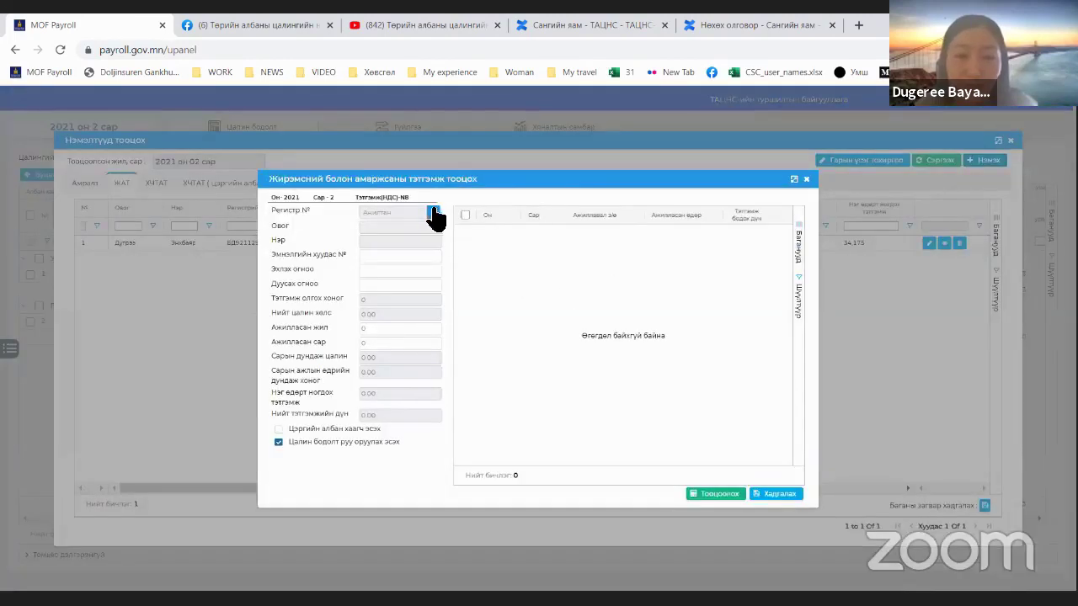
click(433, 212)
click(529, 186)
text(тут)
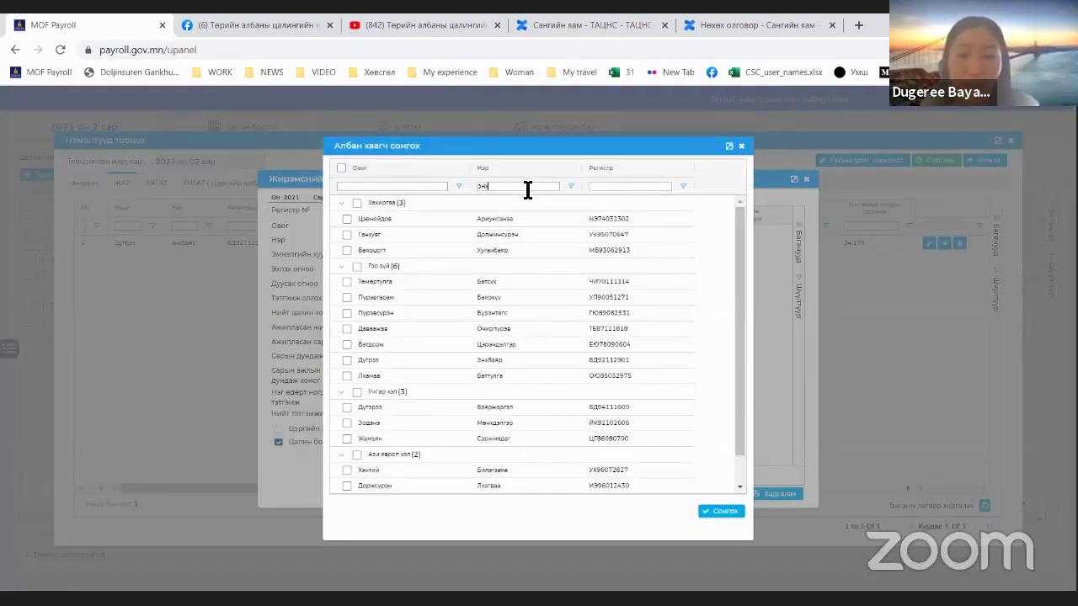
text(баяр)
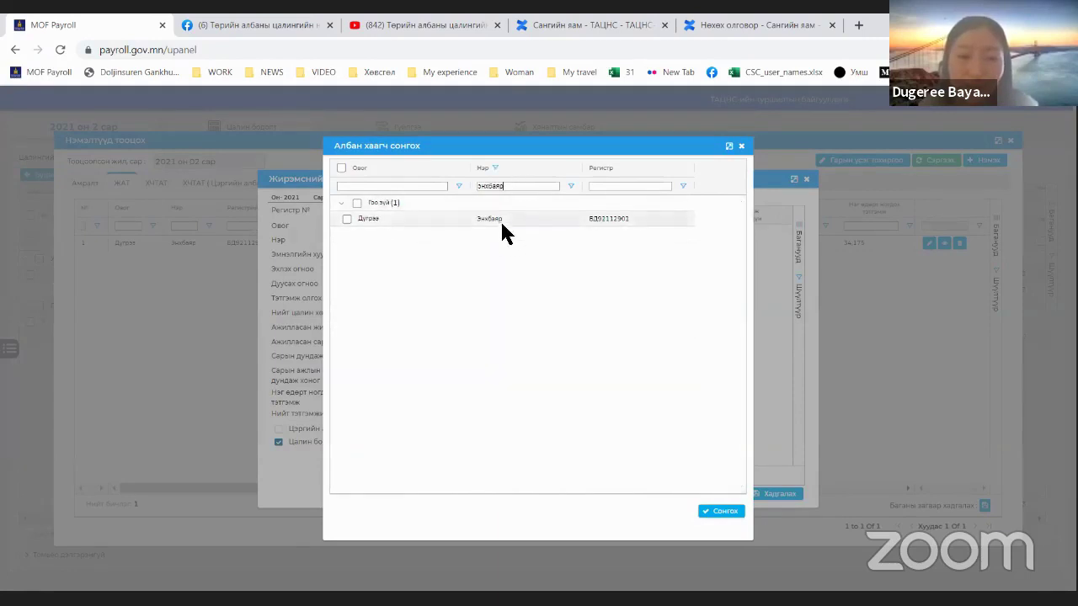
double_click(492, 218)
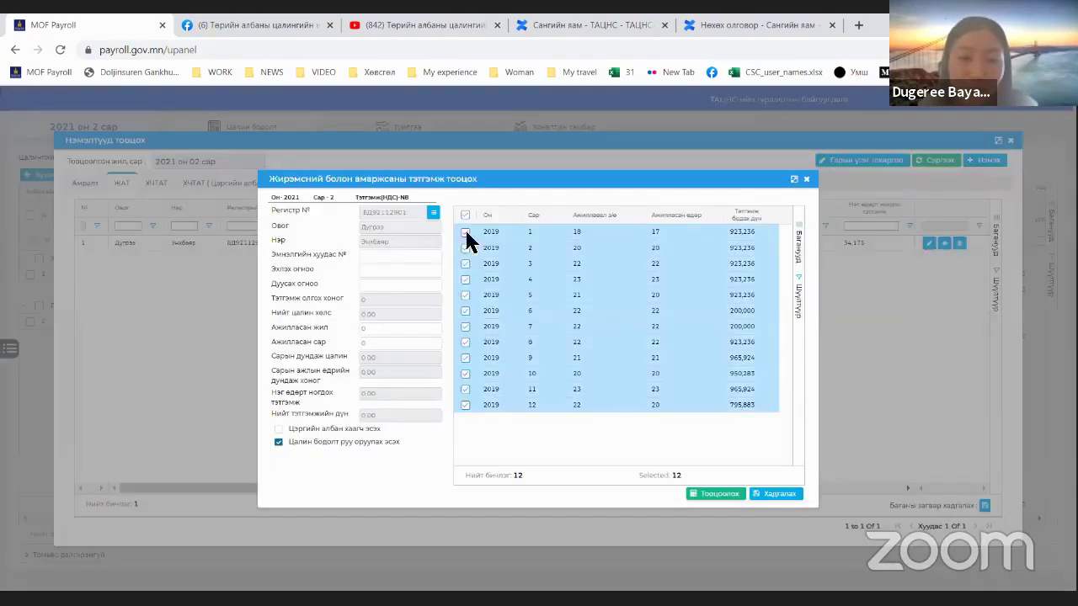
click(415, 257)
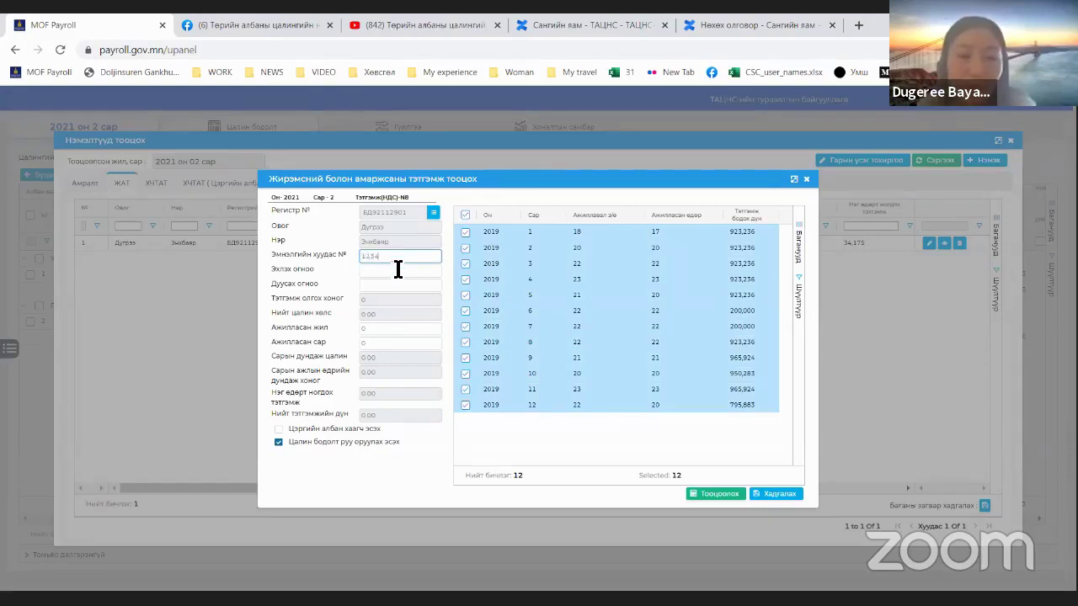
Step: Set leave 2021-02-02 to 2021-02-26 and 4 years 5 months service, then calculate and save
click(397, 269)
click(406, 325)
click(398, 284)
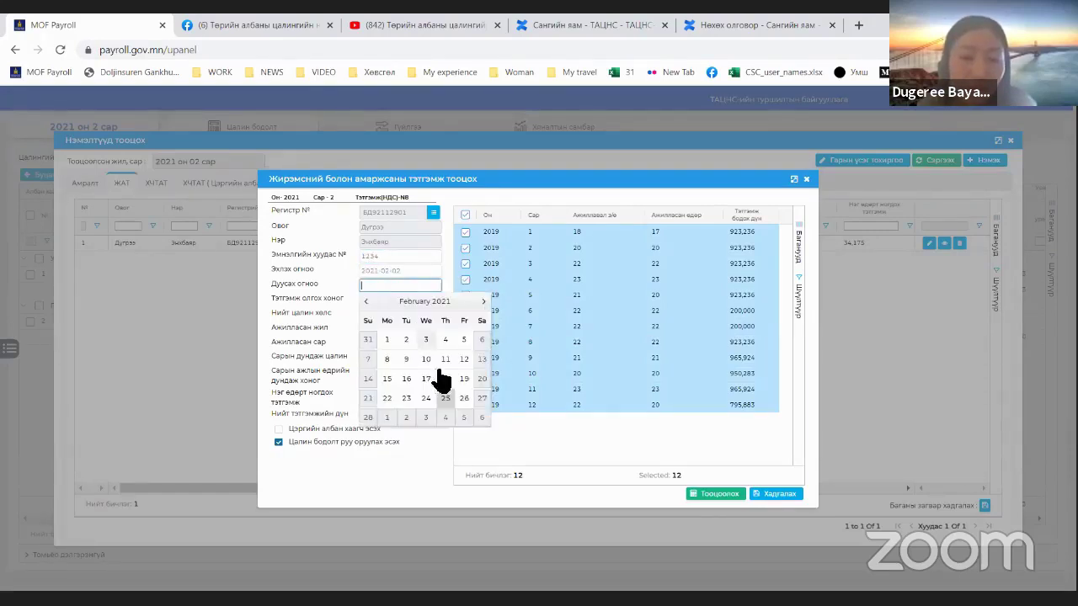
click(463, 398)
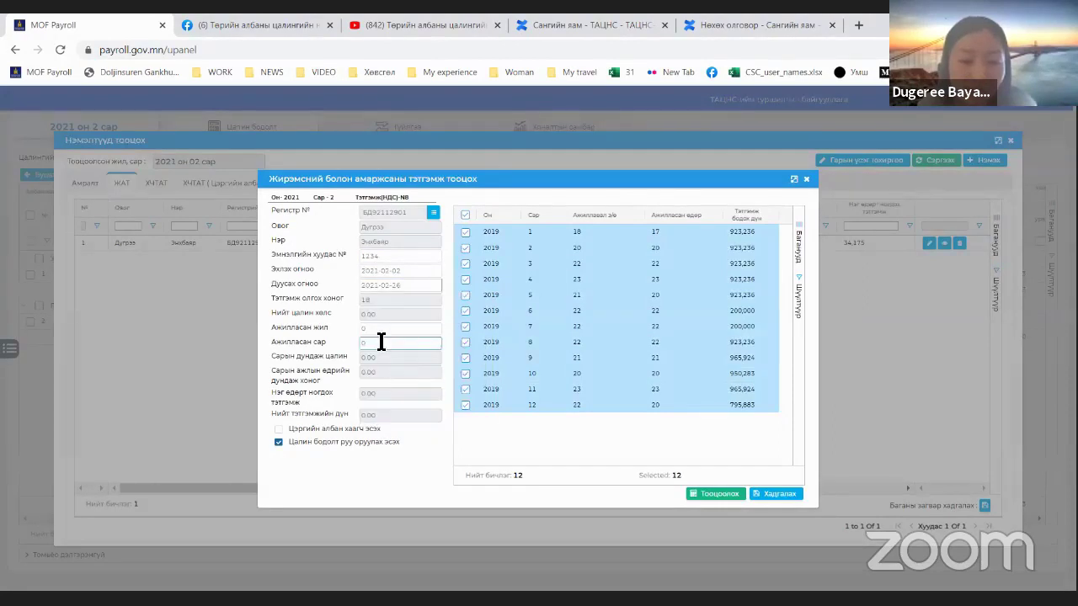
key(shift+Tab)
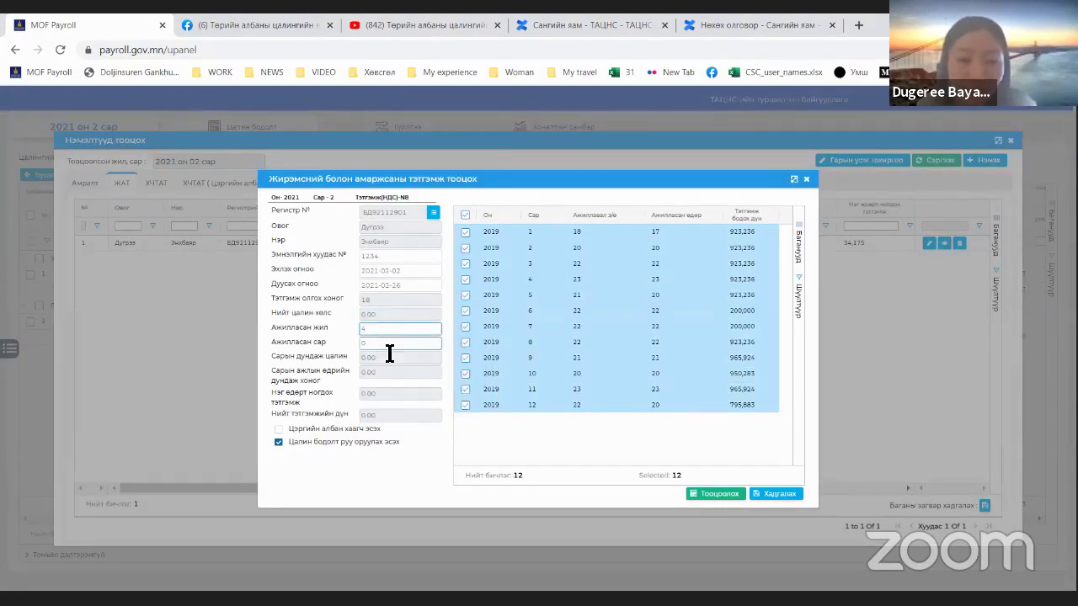
text(4)
key(Tab)
text(5)
click(717, 494)
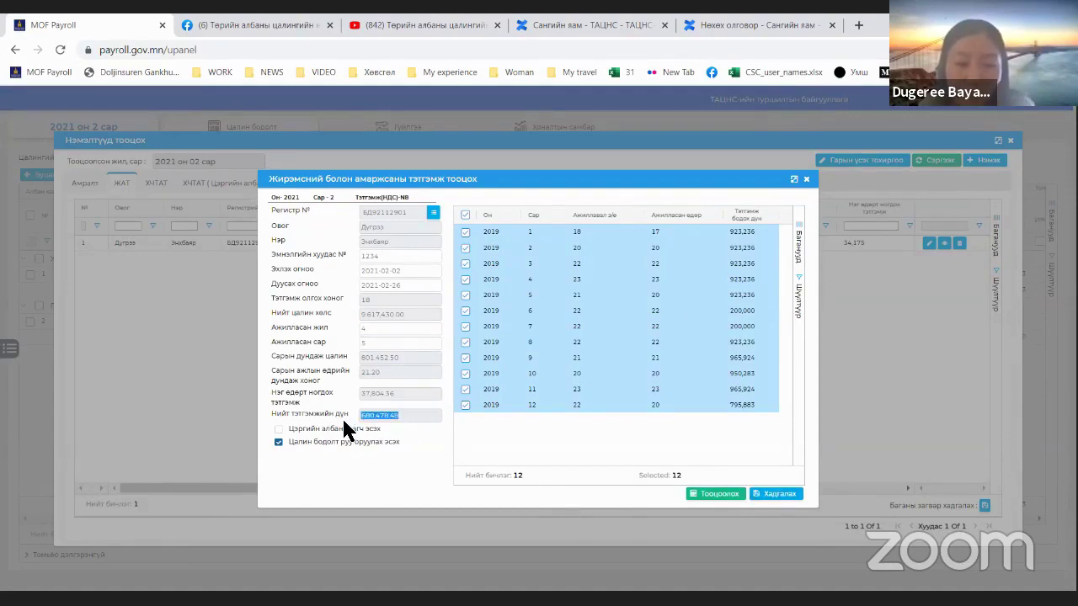
click(790, 494)
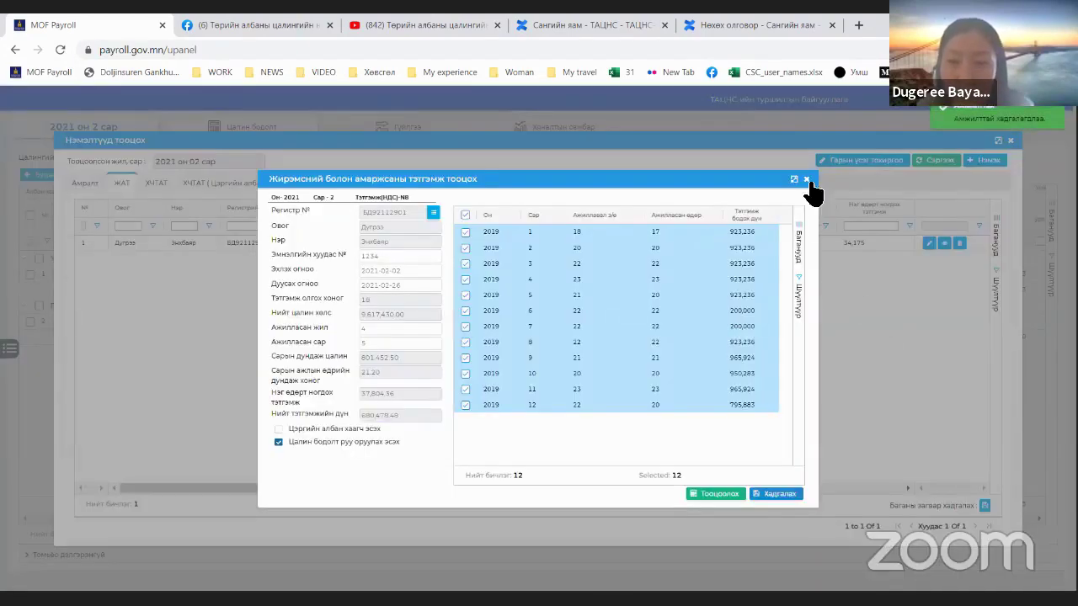
click(987, 157)
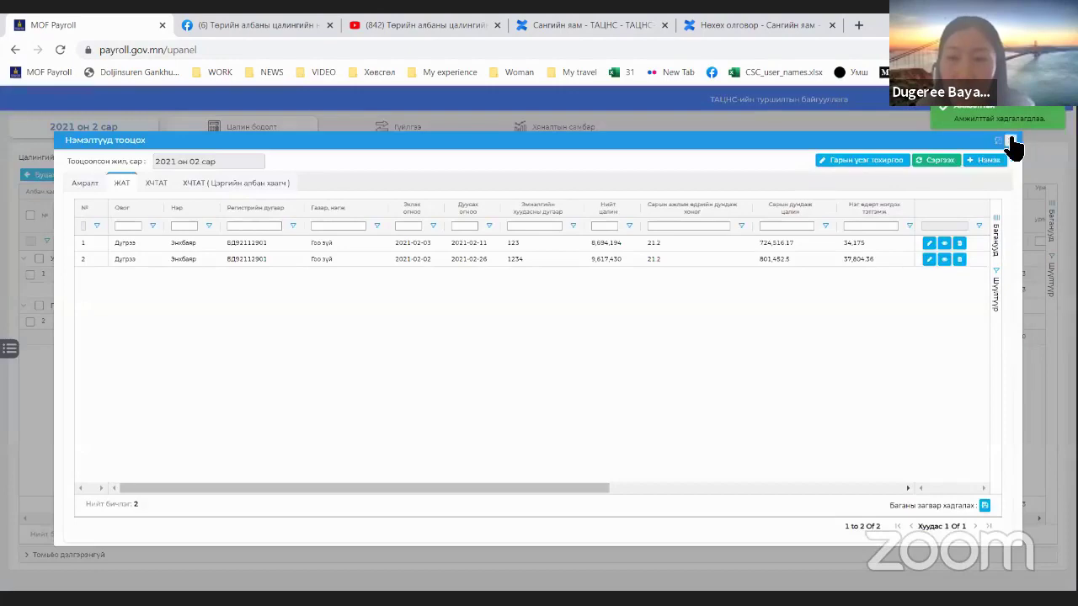
Step: Close the additions list and refresh the payroll table to view the second employee's row
click(1011, 141)
click(504, 175)
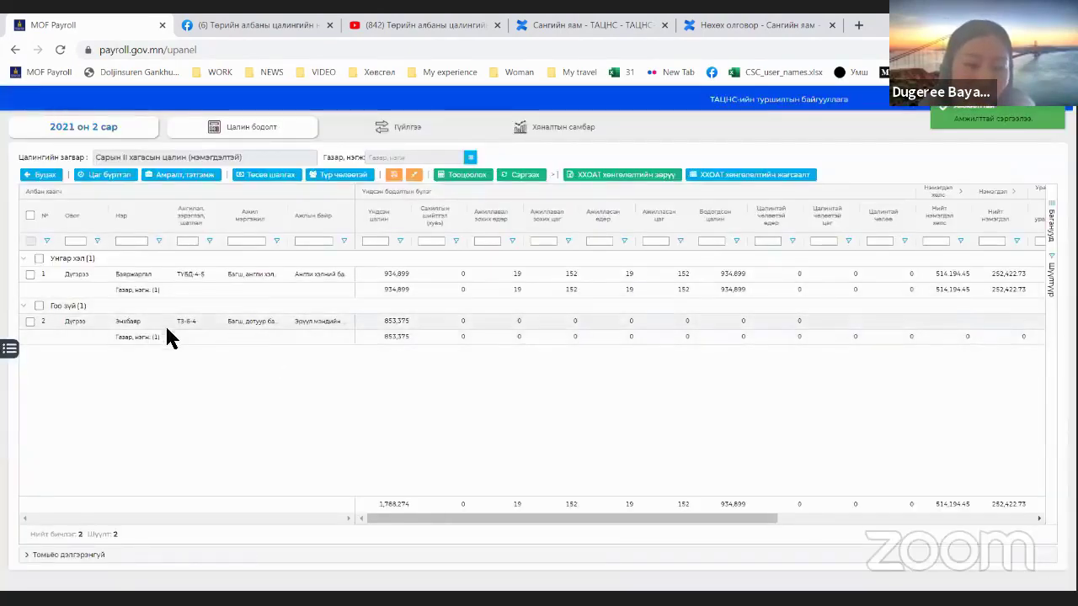
click(116, 322)
drag(578, 518, 1018, 516)
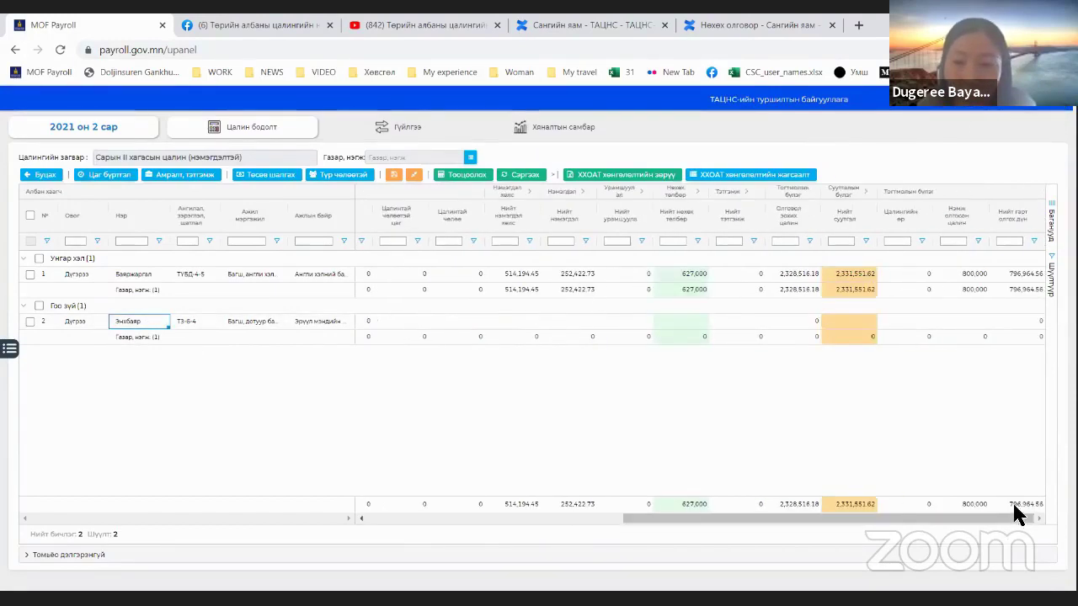
Step: Recalculate both employees so the second shows 919,703.48, then close the temporary-leave list
click(31, 215)
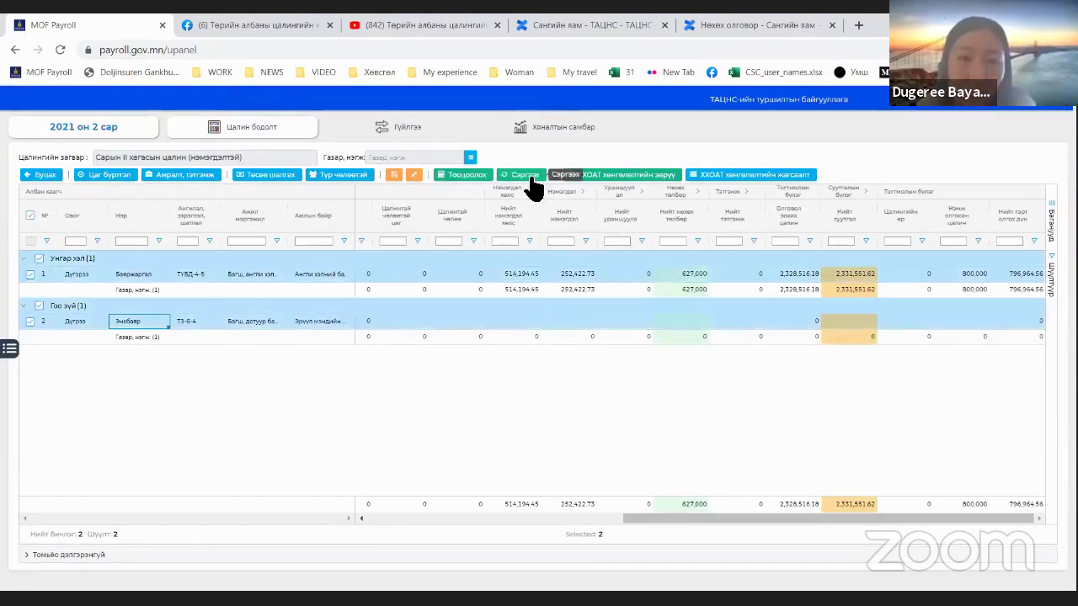
click(489, 176)
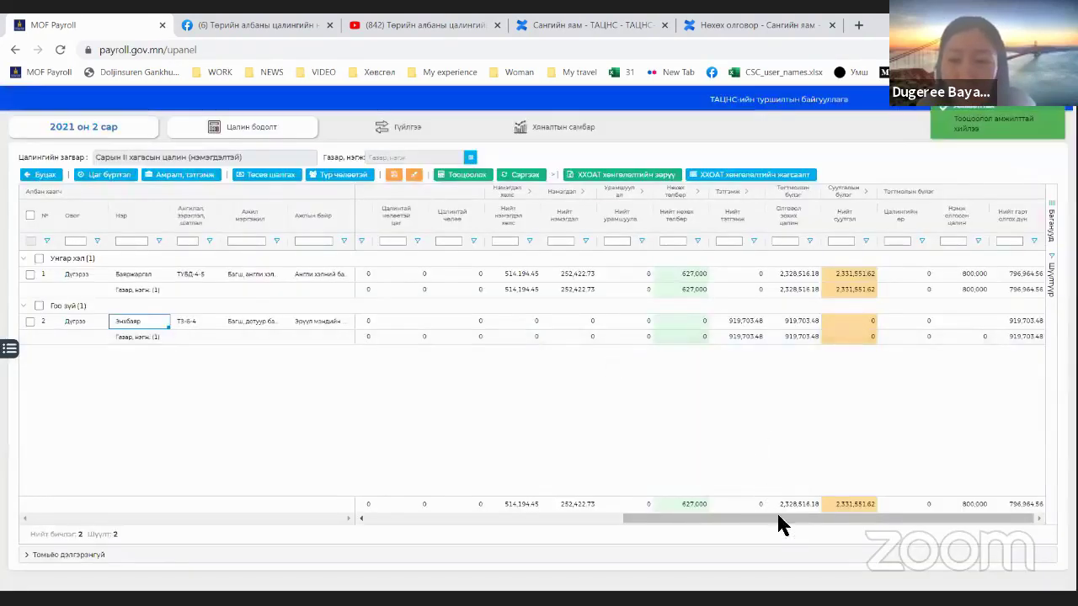
click(1019, 322)
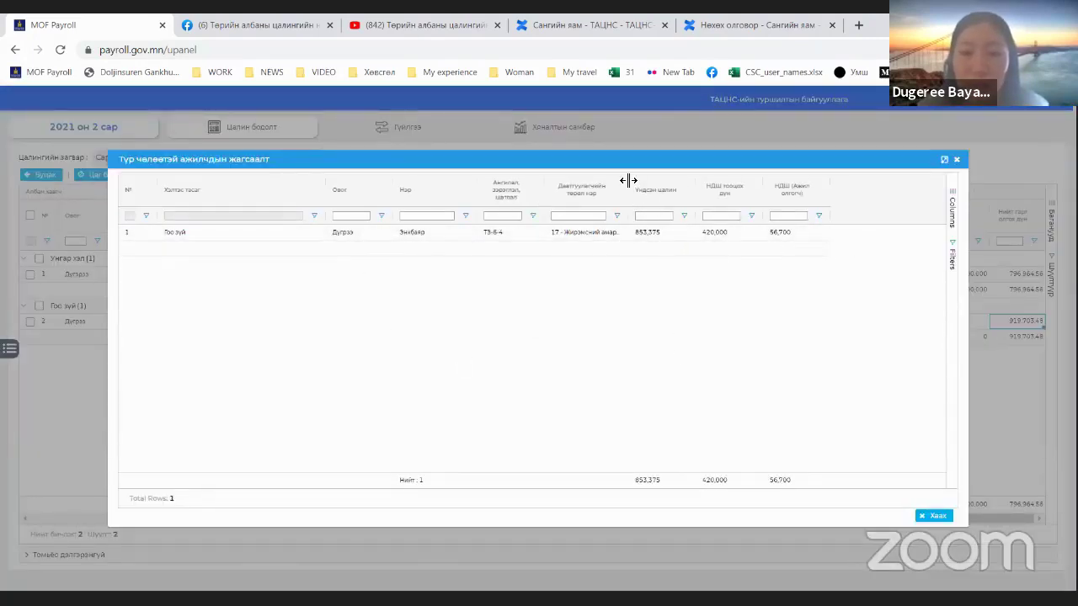
drag(629, 180, 694, 176)
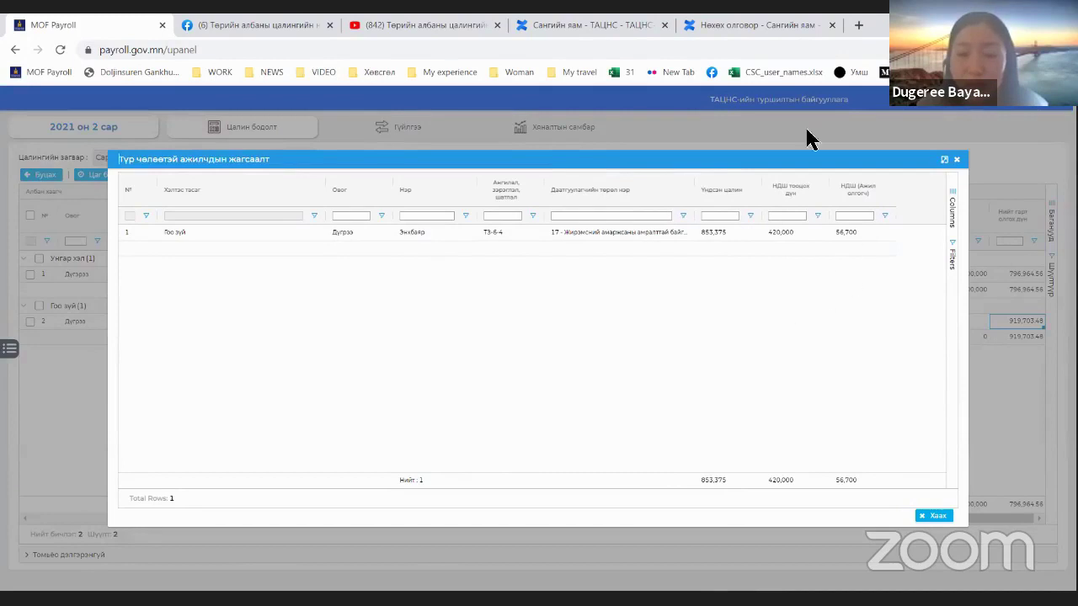
click(957, 159)
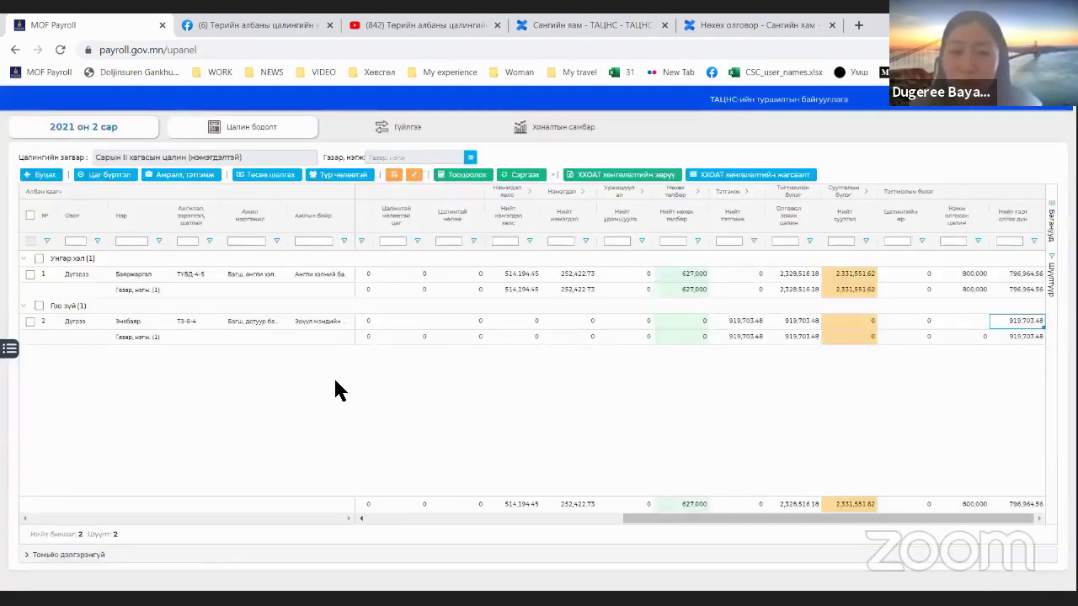
Step: Send the Сарын II хагасын цалин run to payment transactions, generating four payment requests
click(405, 130)
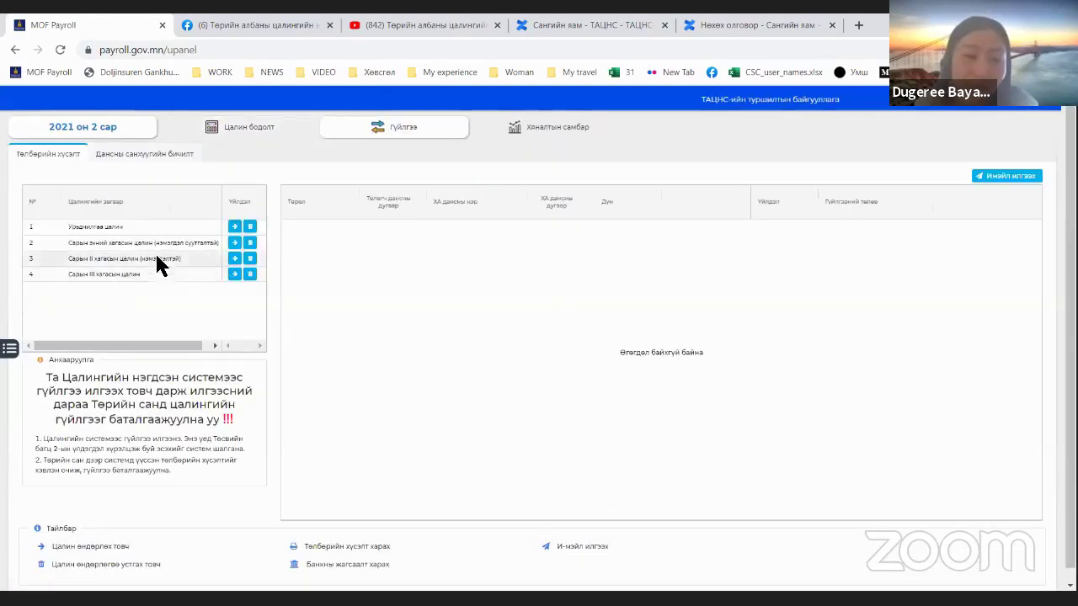
click(240, 260)
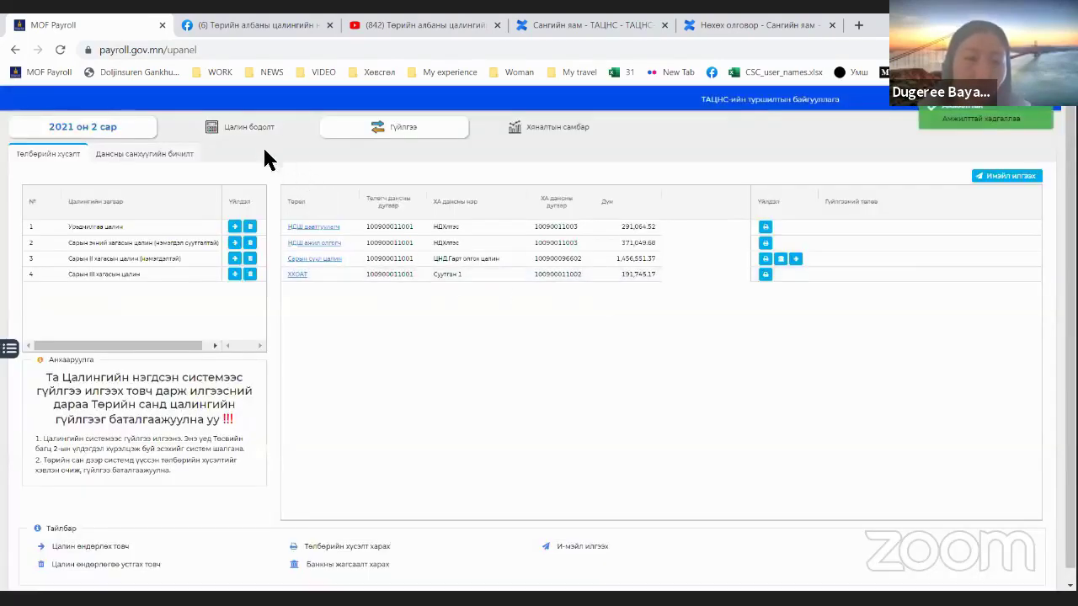
click(249, 133)
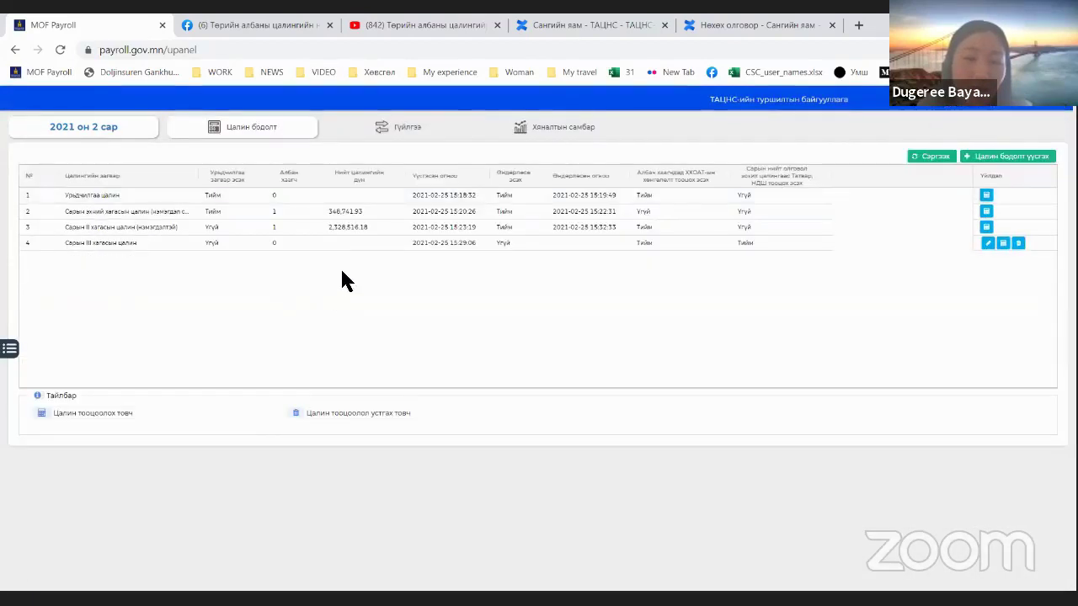
click(438, 242)
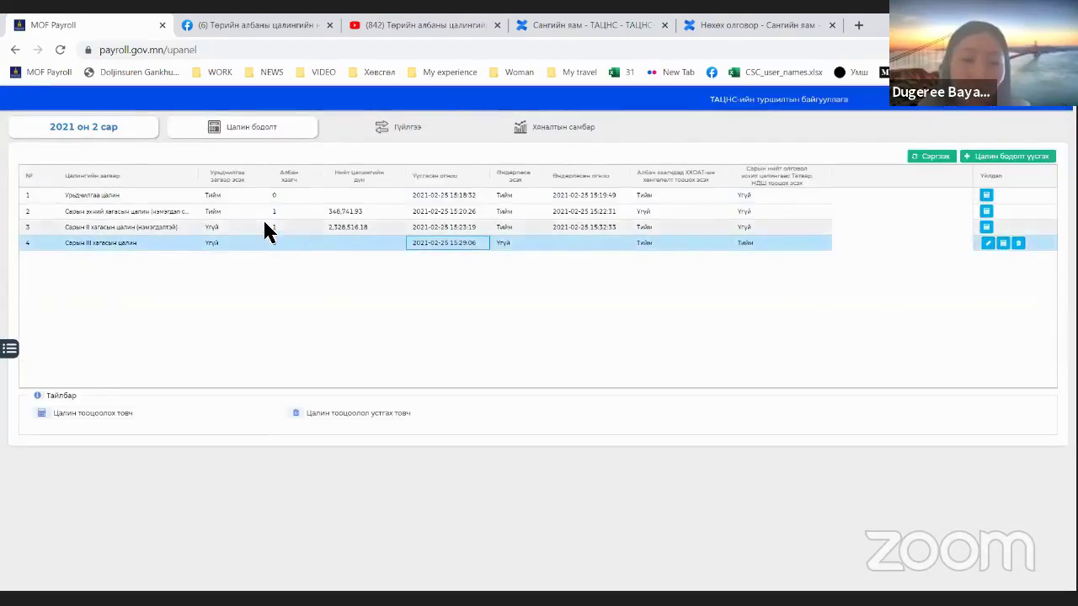
Step: Review the salary calculations and open the Сарын III хагасын цалин sheet
click(188, 226)
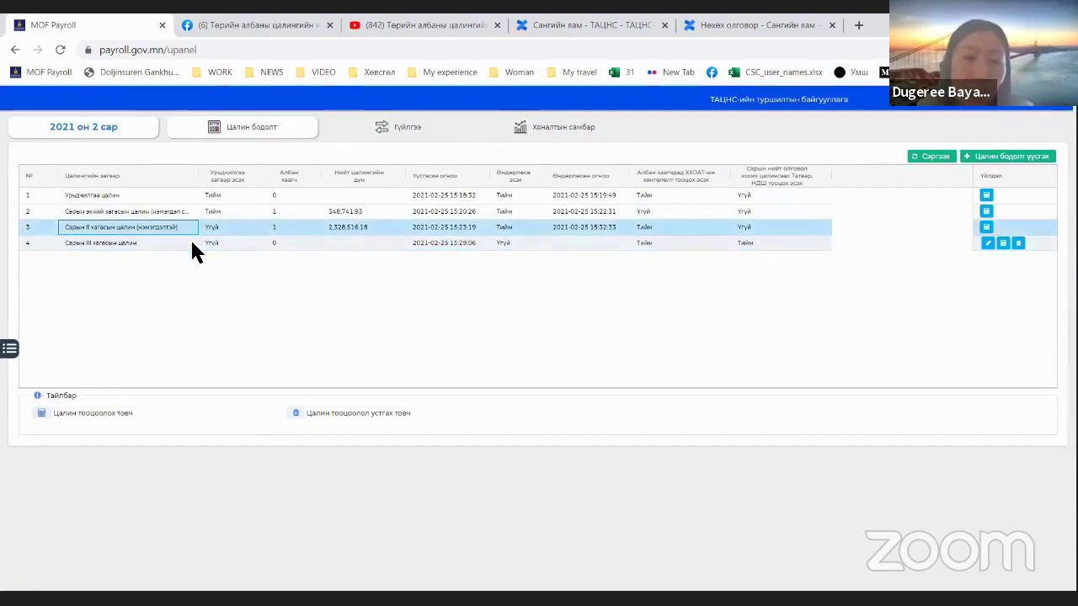
click(191, 240)
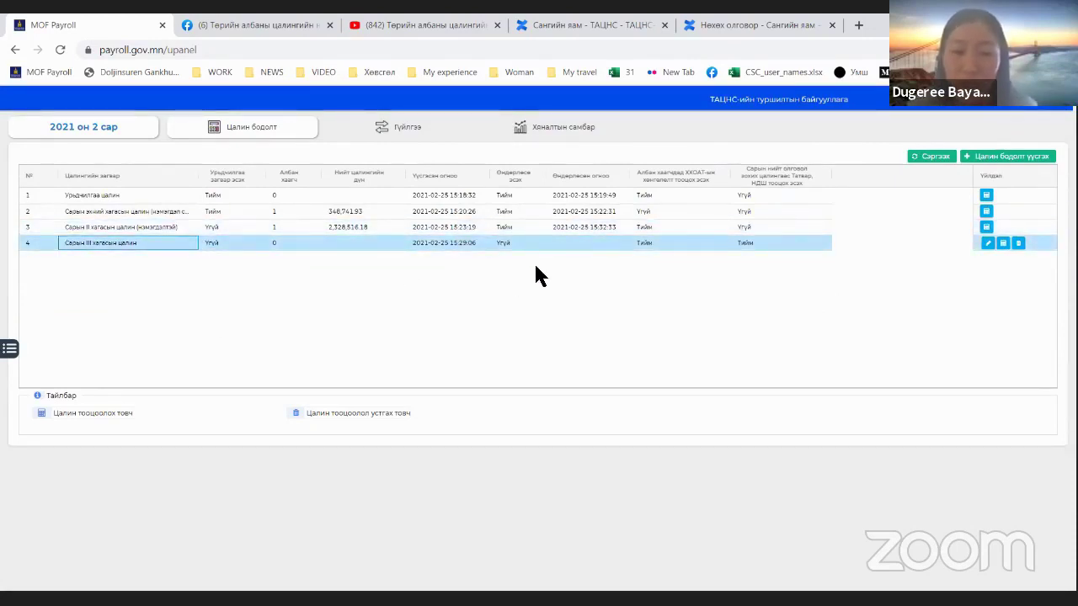
click(401, 133)
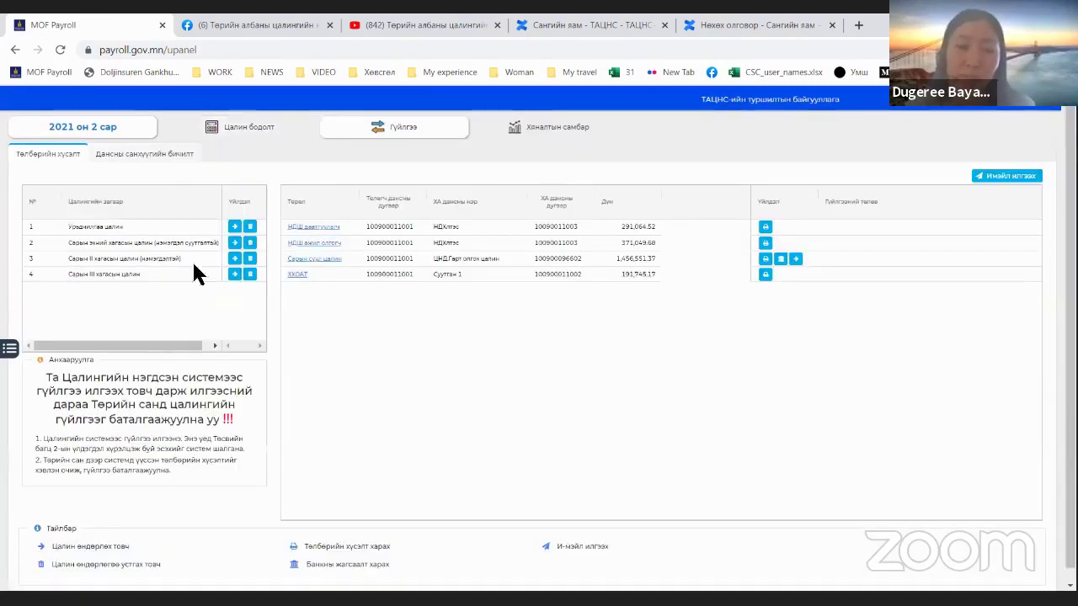
click(263, 133)
click(582, 242)
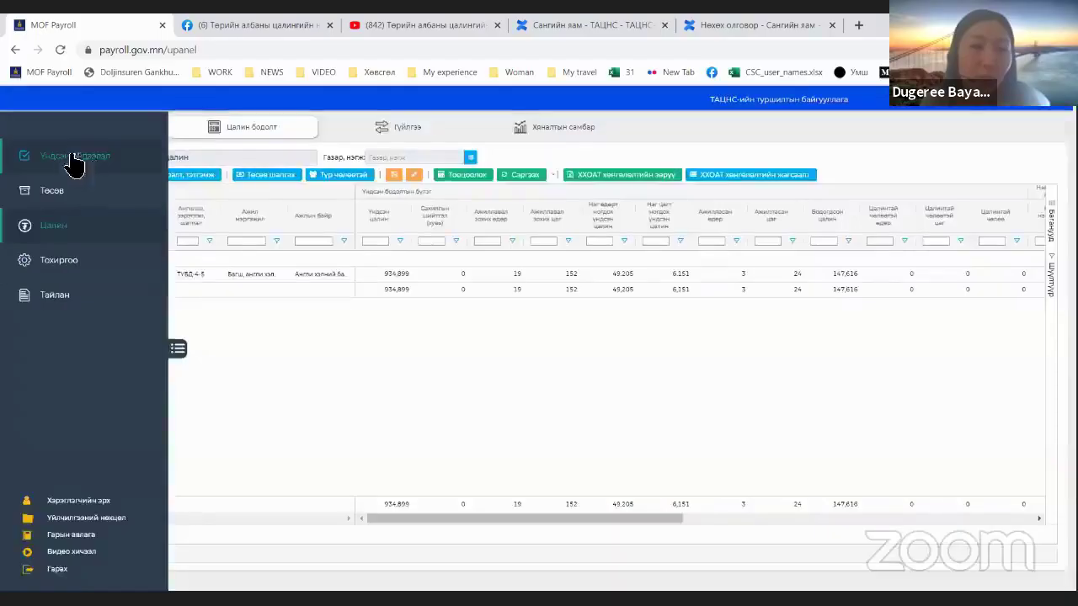
Step: Edit the НДХлтэс counterparty's registry number in the Харилцагч list and save it
click(74, 164)
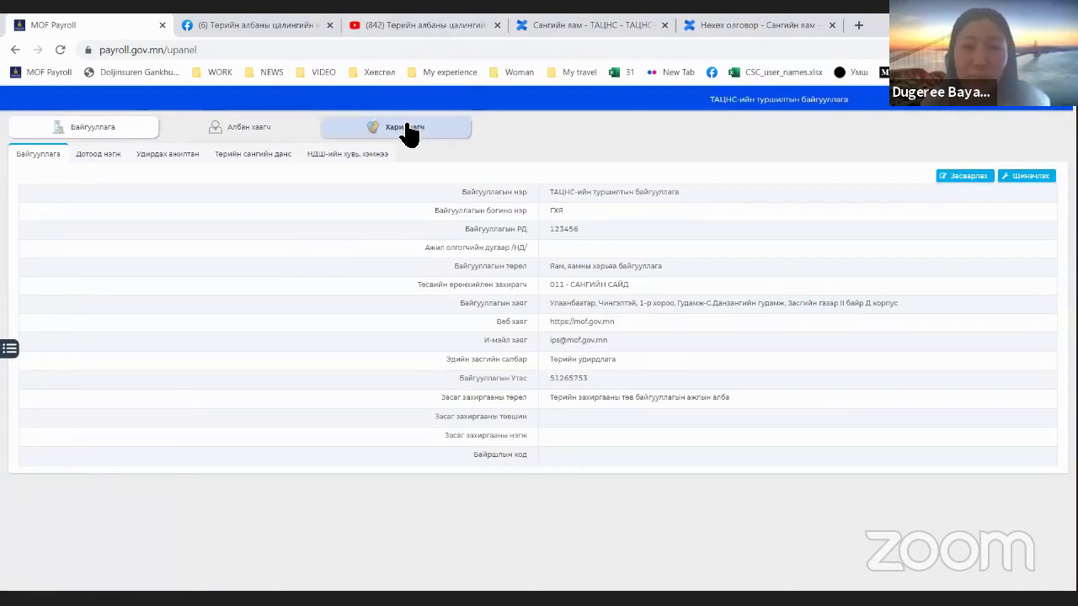
click(411, 130)
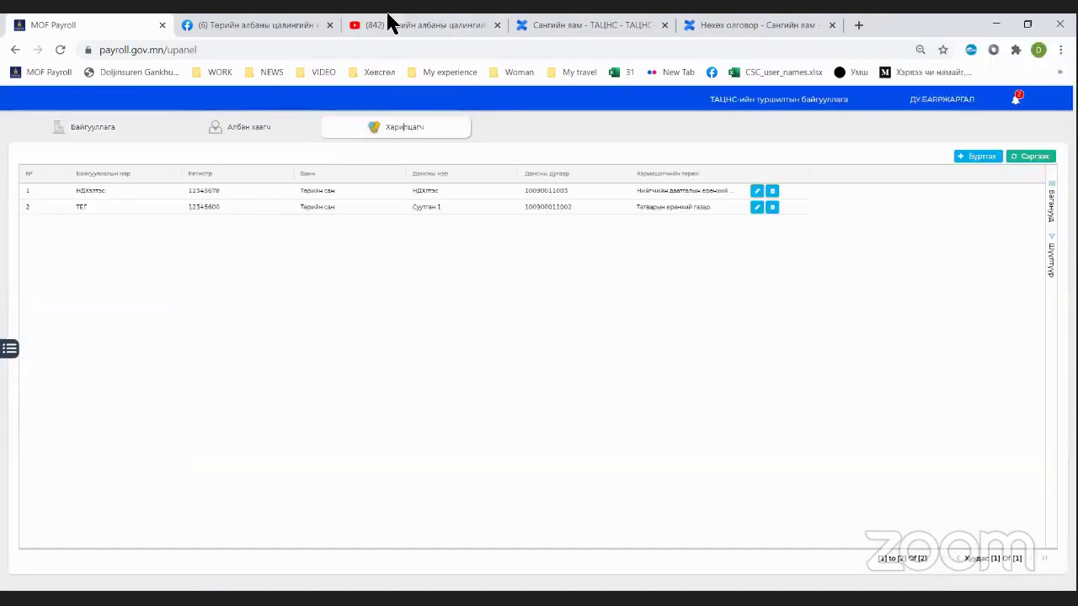
click(485, 210)
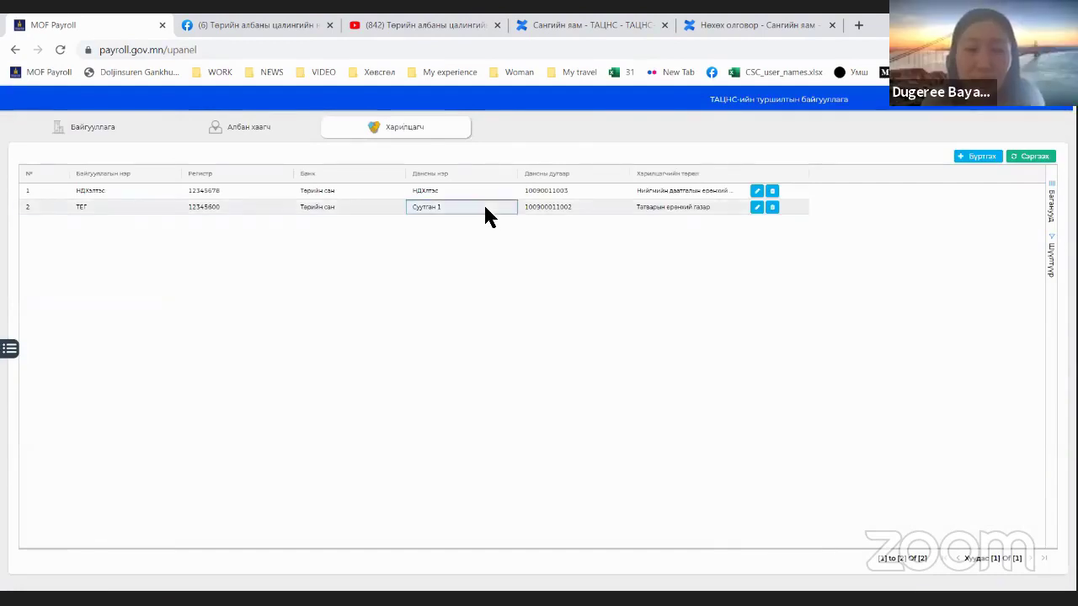
click(470, 193)
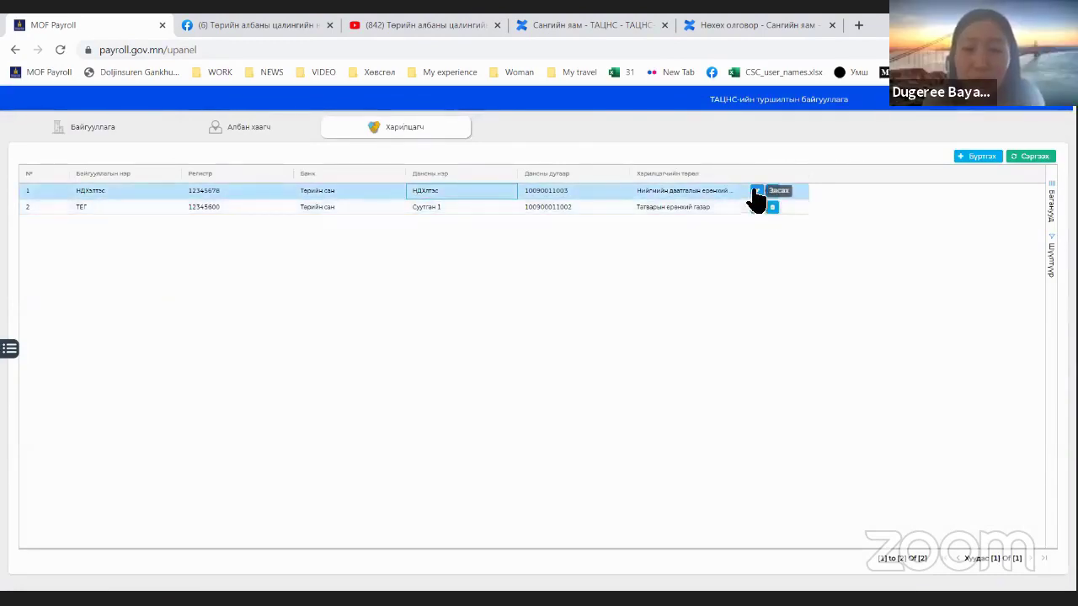
click(757, 191)
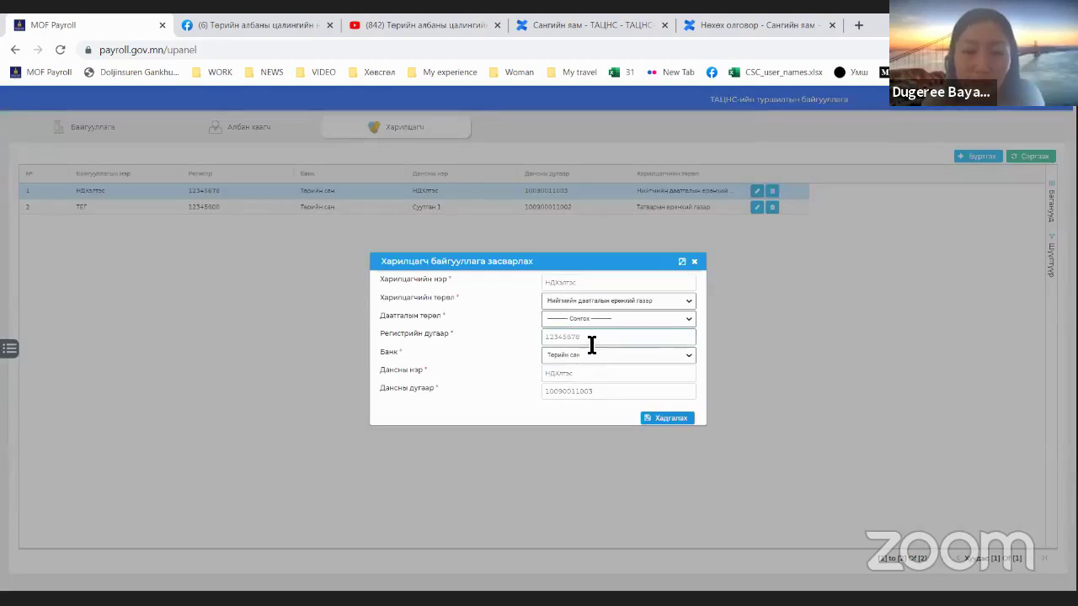
drag(592, 337, 540, 338)
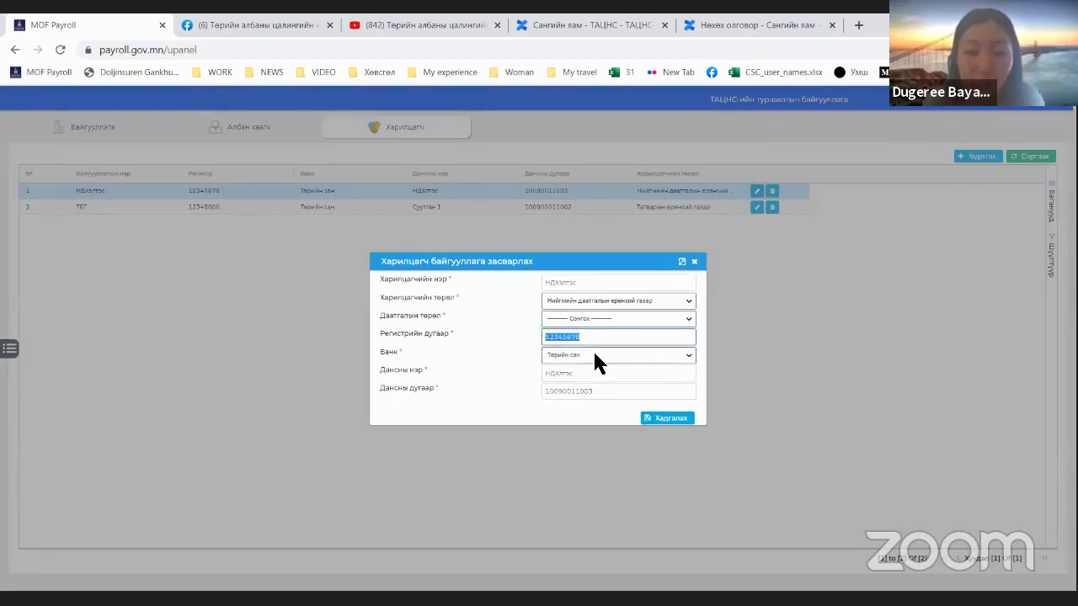
text(90090099)
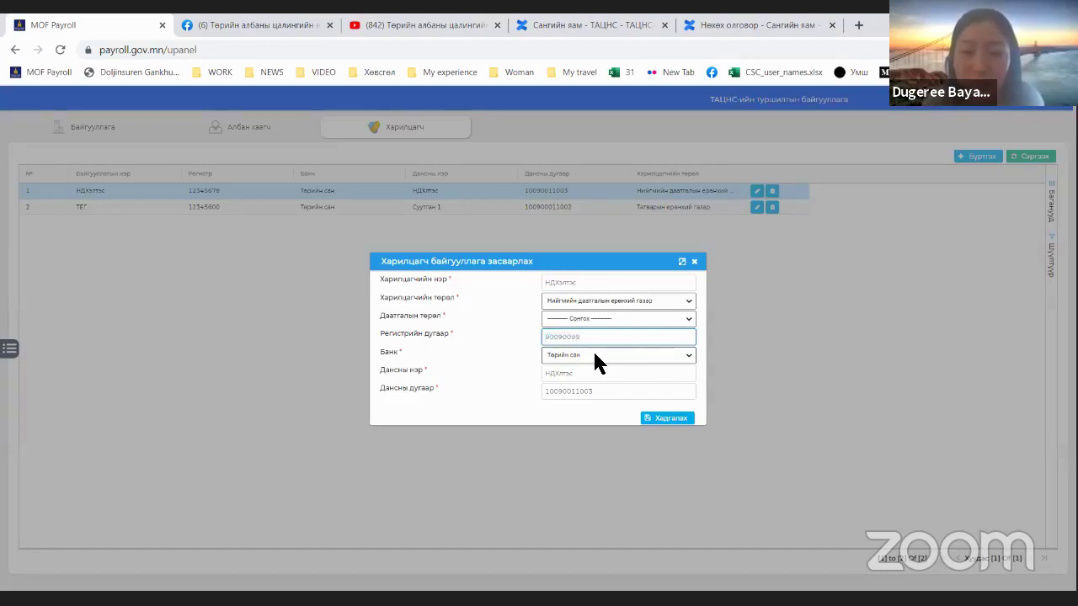
double_click(564, 339)
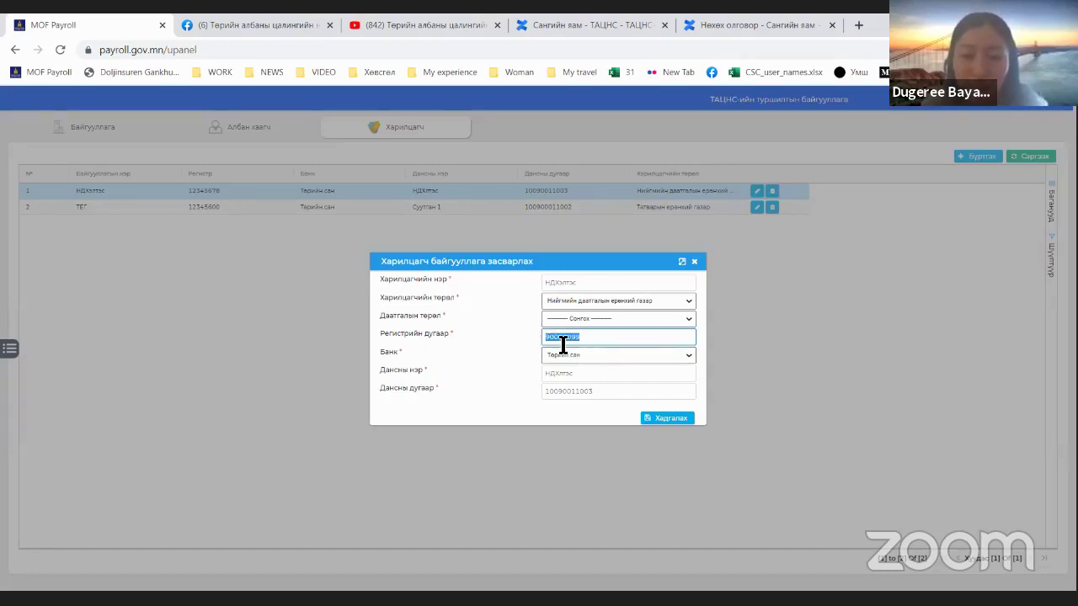
click(653, 420)
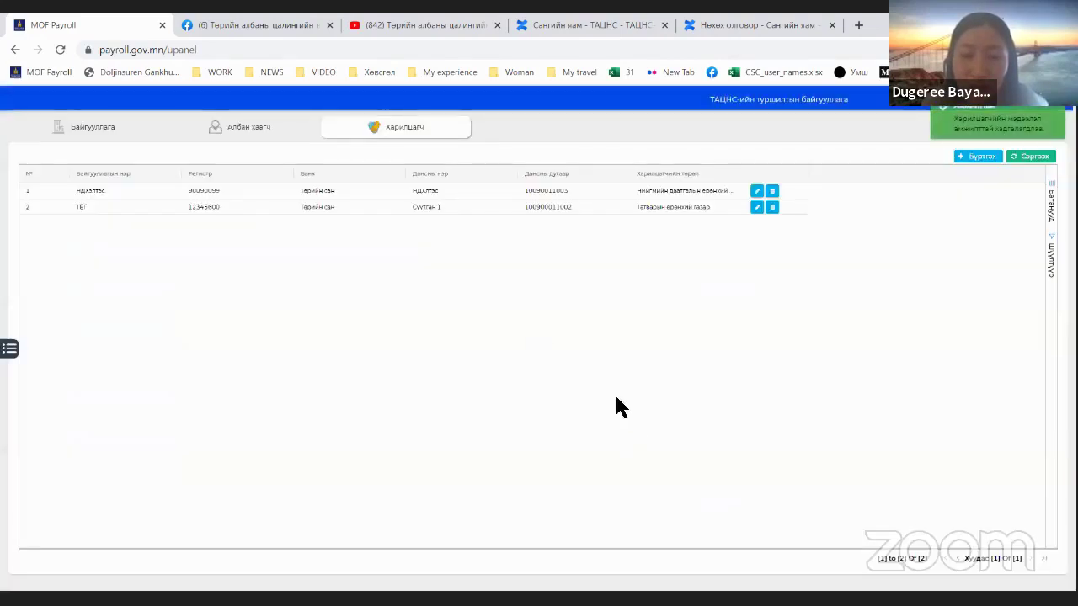
Step: Check the registry number on the existing second-half salary payment request printout
click(232, 194)
click(12, 348)
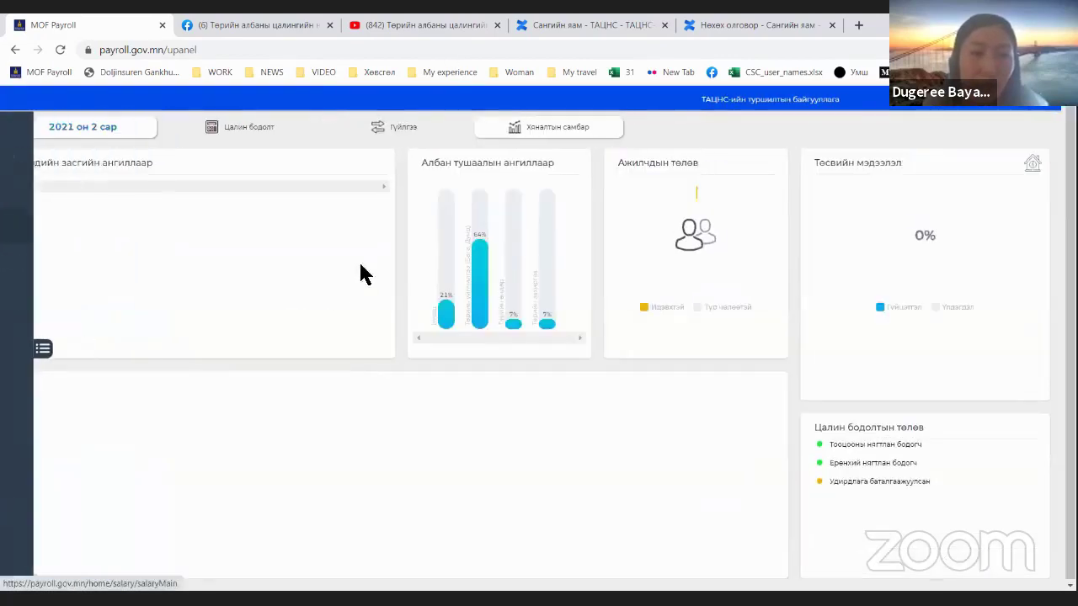
click(398, 133)
click(137, 265)
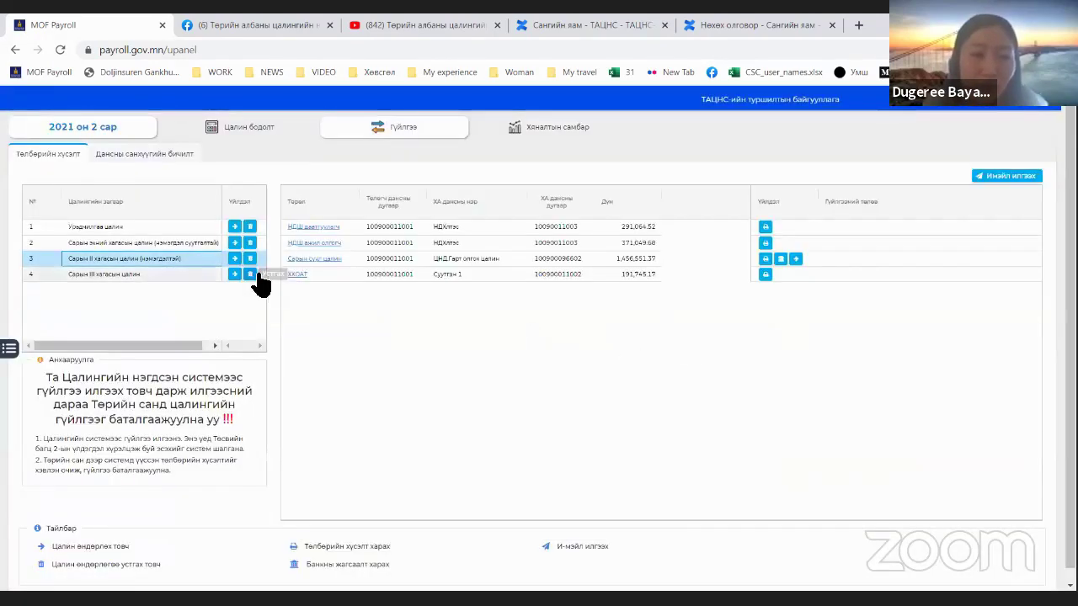
click(766, 228)
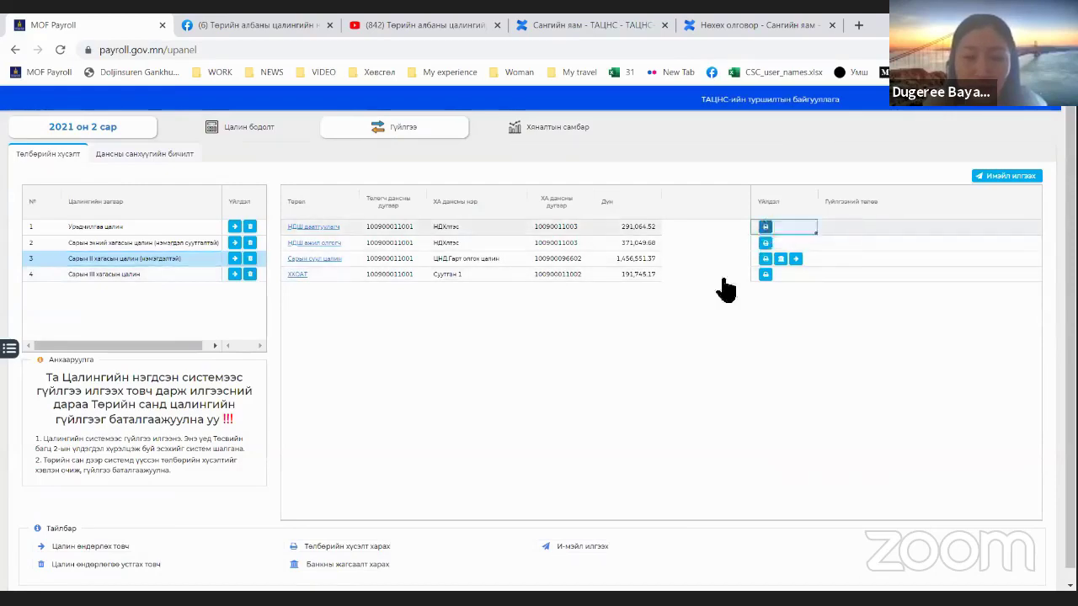
click(729, 473)
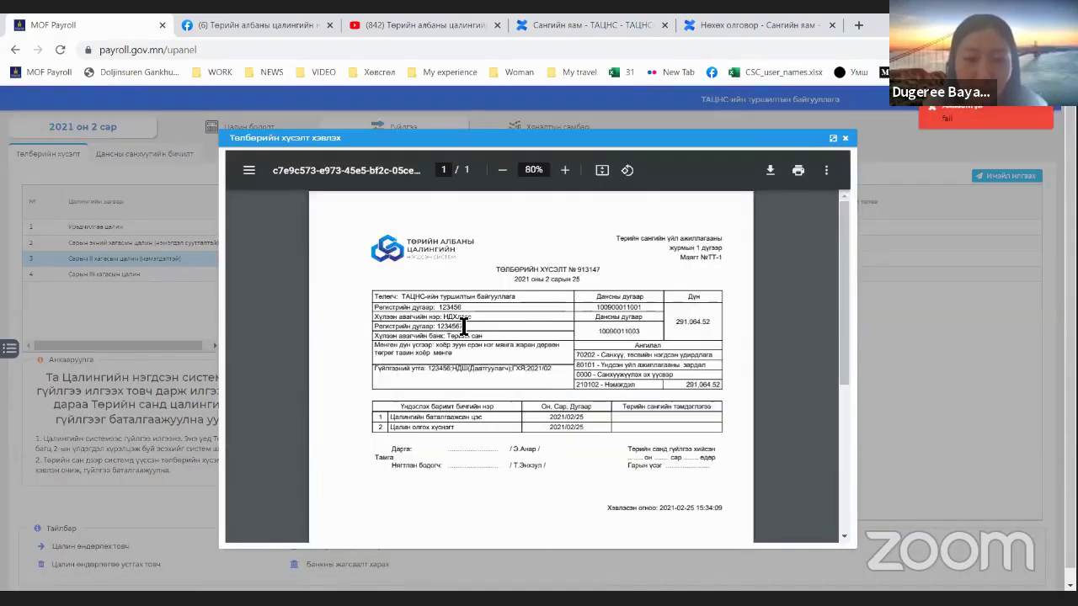
double_click(462, 327)
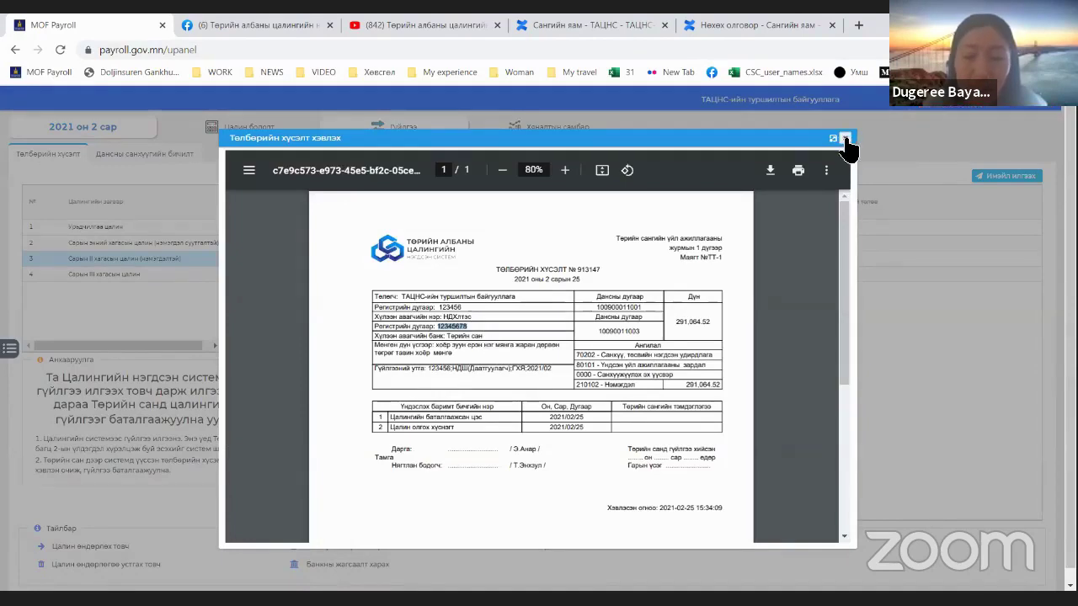
click(845, 137)
Step: Delete and regenerate the second-half salary payment requests, then preview the updated printed request
click(250, 258)
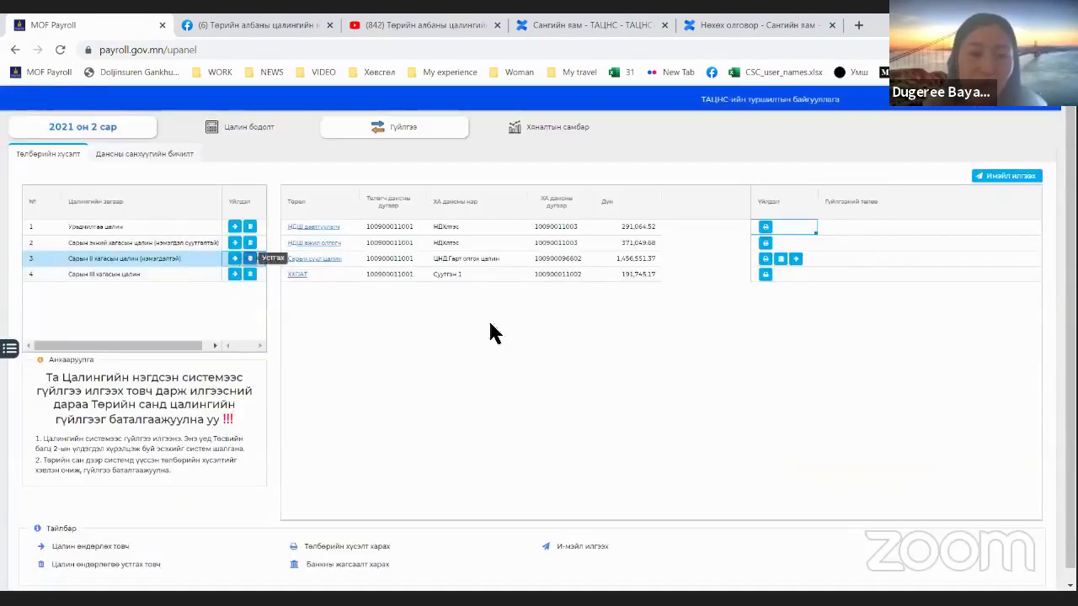
click(580, 362)
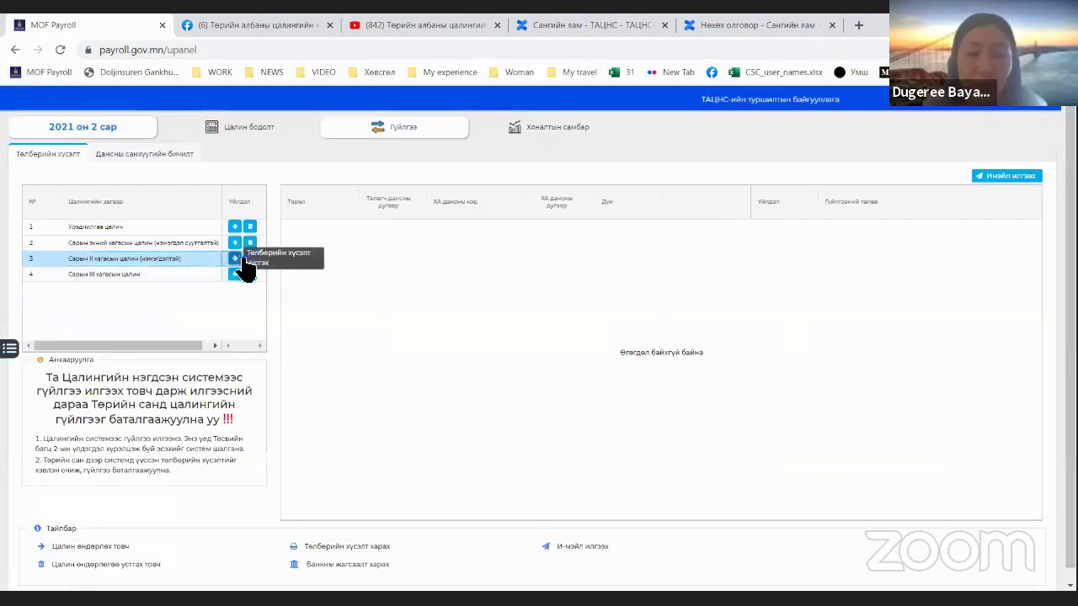
click(240, 260)
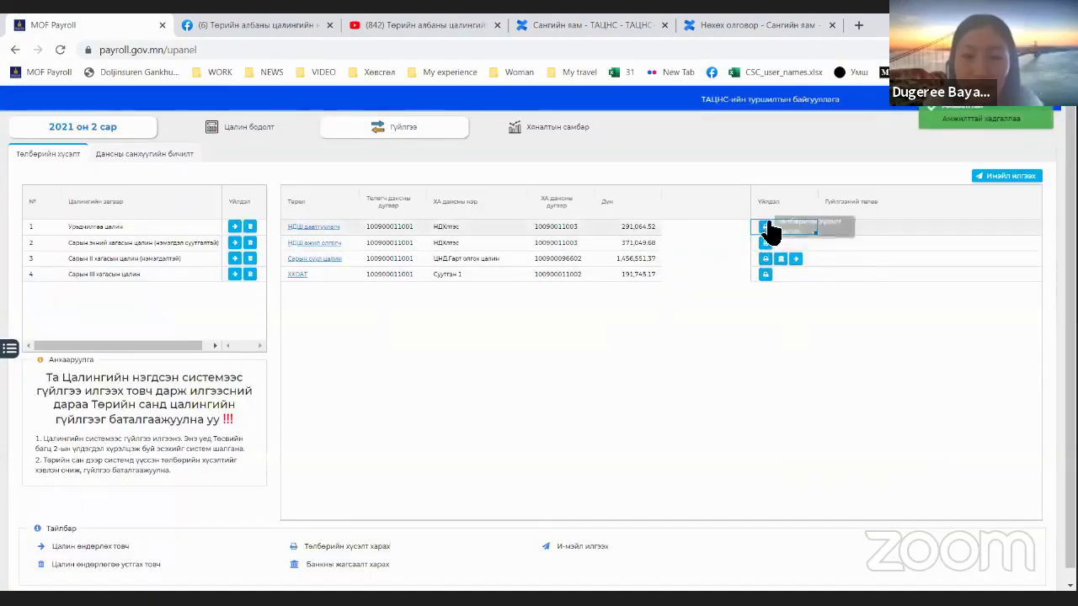
click(766, 226)
click(728, 472)
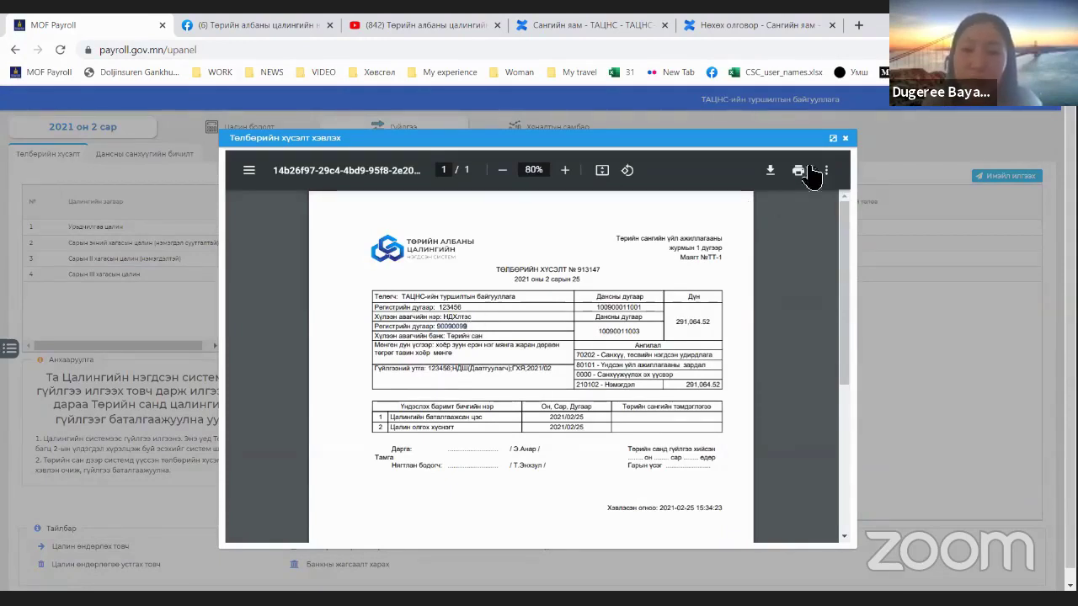
click(844, 137)
click(171, 261)
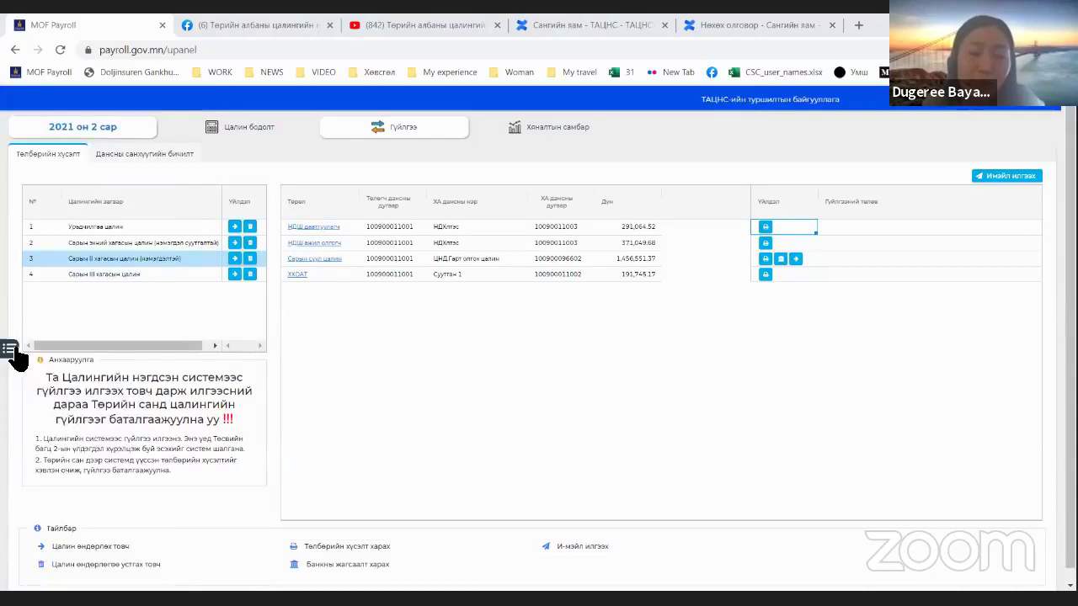
Step: Select the Сарын II хагасын цалин (нэмэгдэлтэй) salary template and save it
click(8, 348)
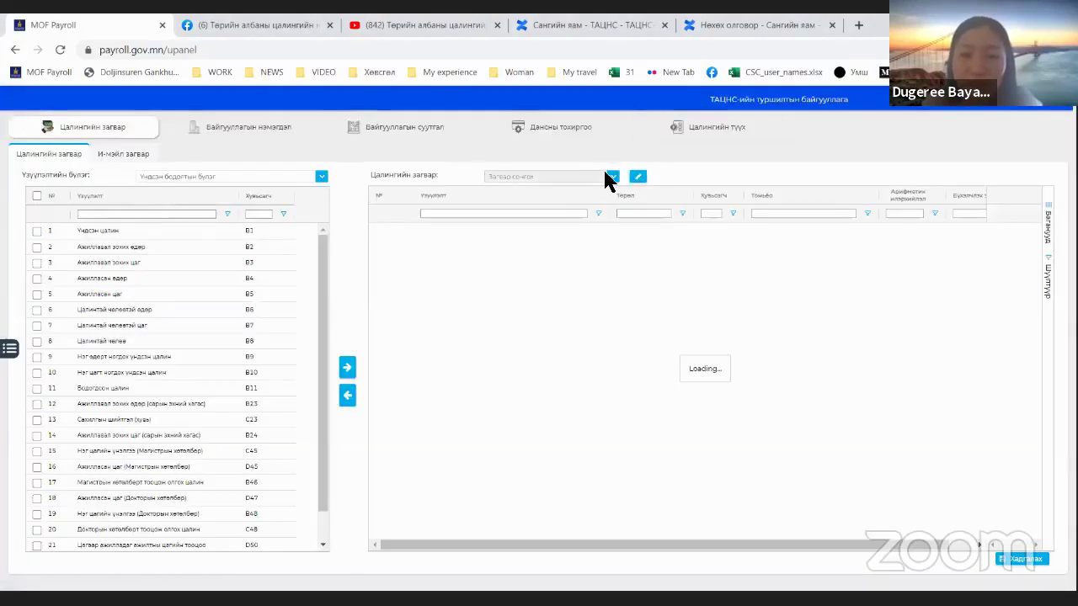
click(613, 177)
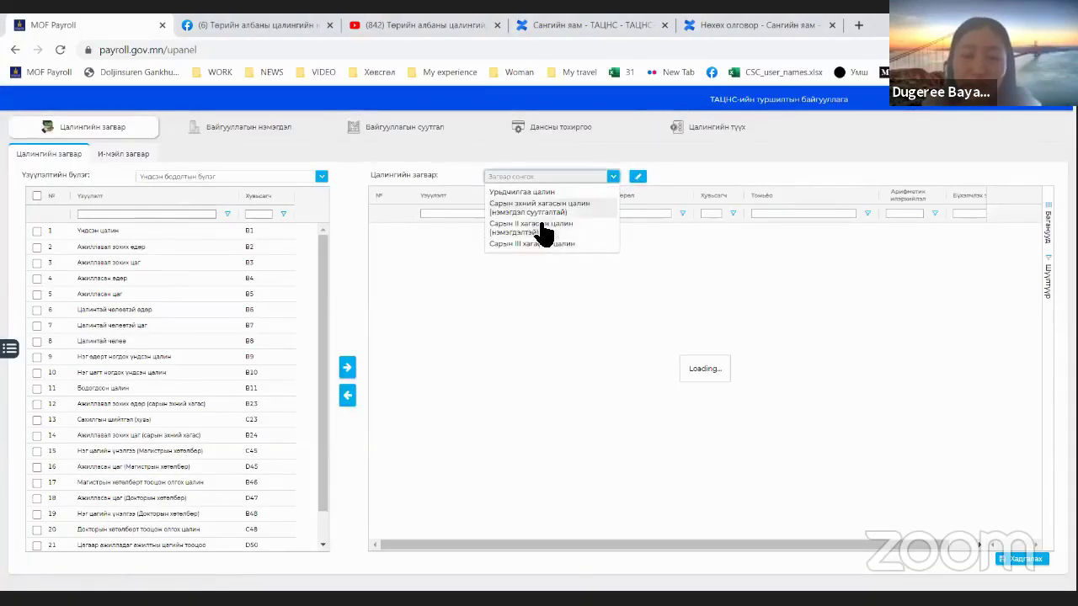
click(539, 227)
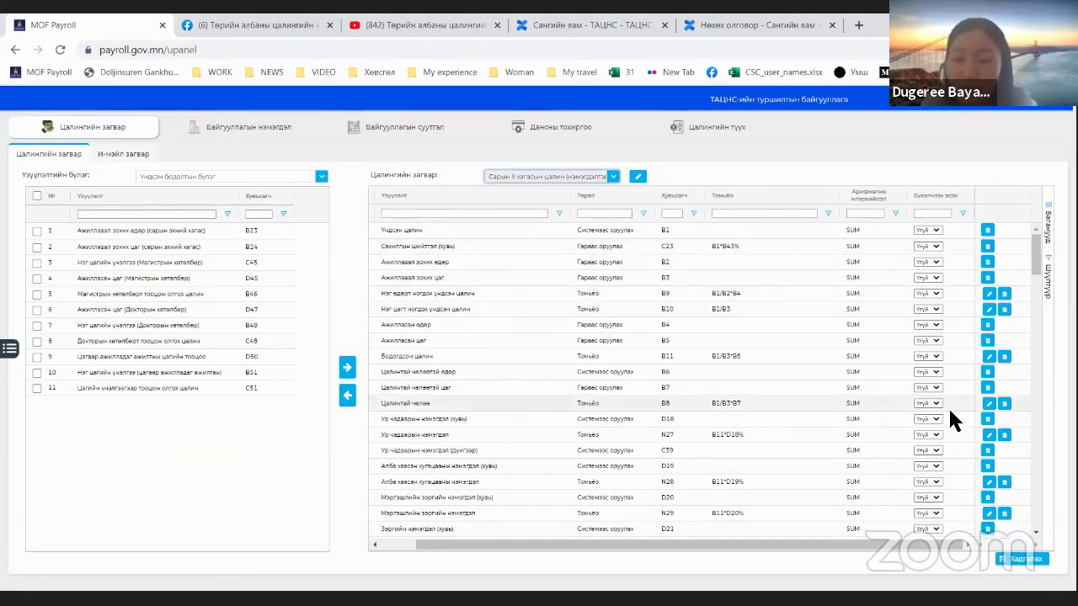
scroll(948, 406, down, 10)
scroll(948, 407, down, 5)
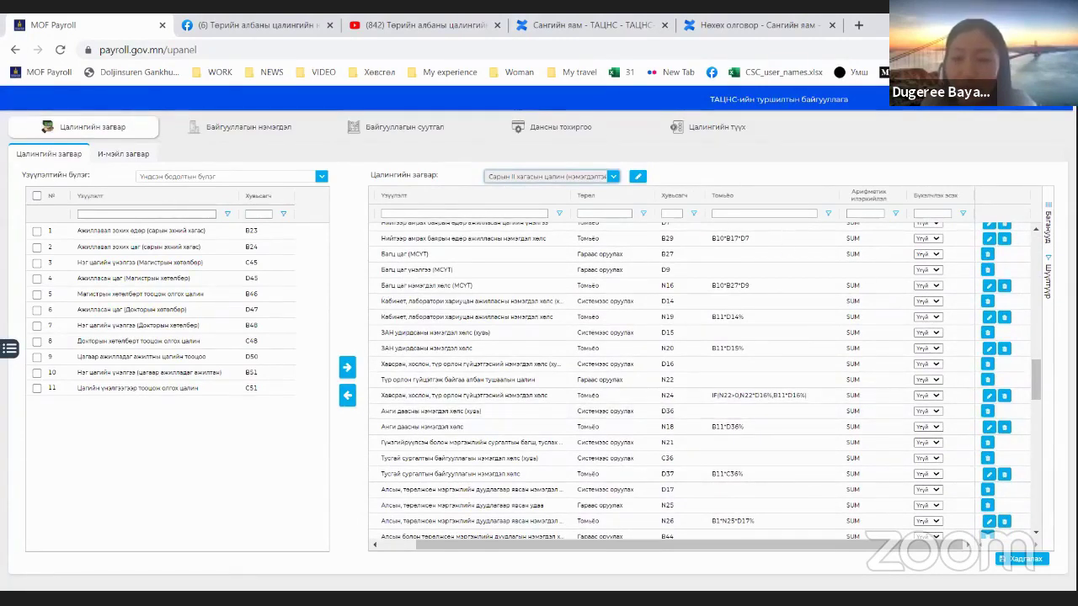
drag(602, 333, 683, 318)
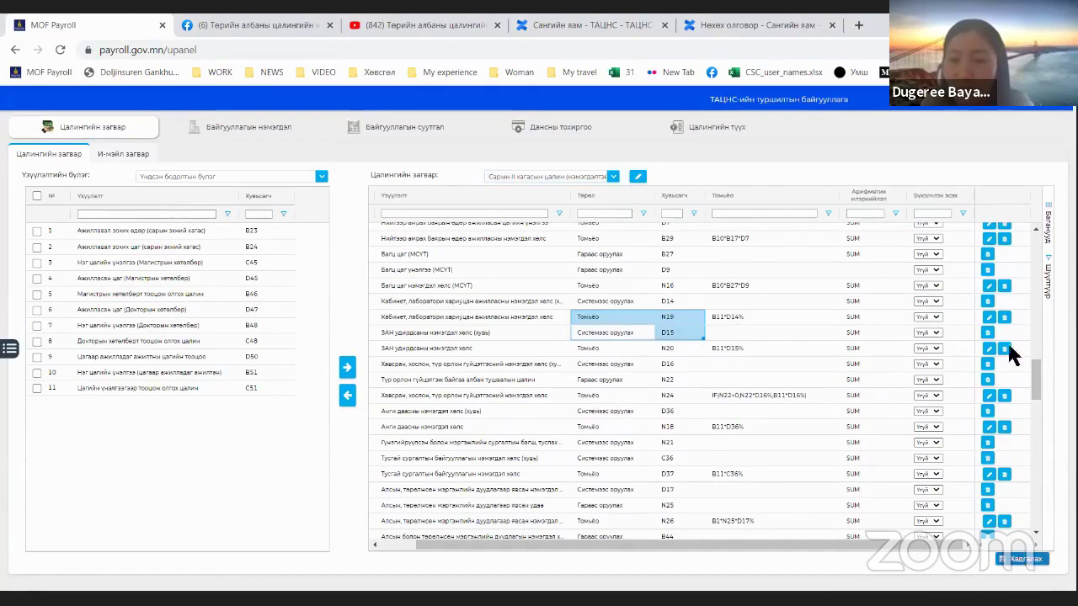
click(1005, 348)
Step: Go to Цалин > Цалин бодолт to show the February 2021 salary calculation list
click(10, 352)
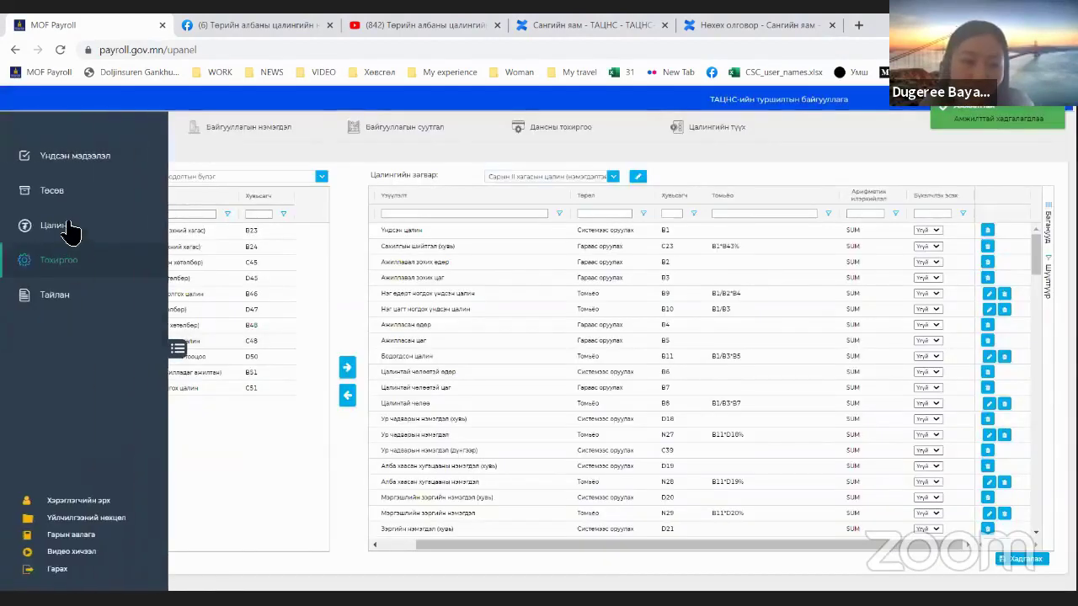
click(144, 229)
click(252, 127)
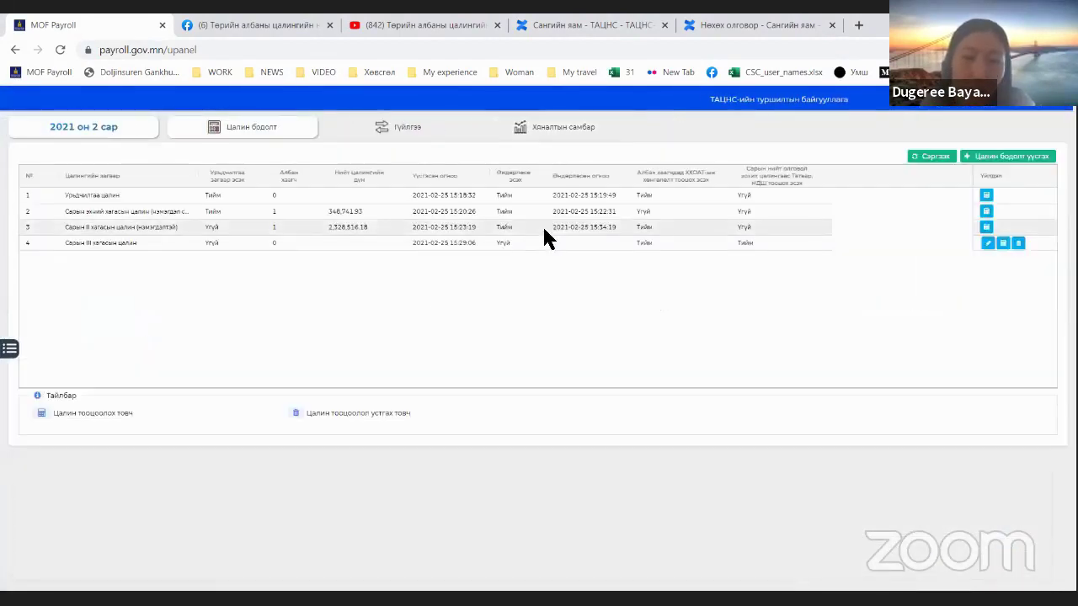
Step: Recalculate all employees on the Сарын III хагасын цалин sheet and open the 2021 02 additions
click(542, 226)
click(828, 242)
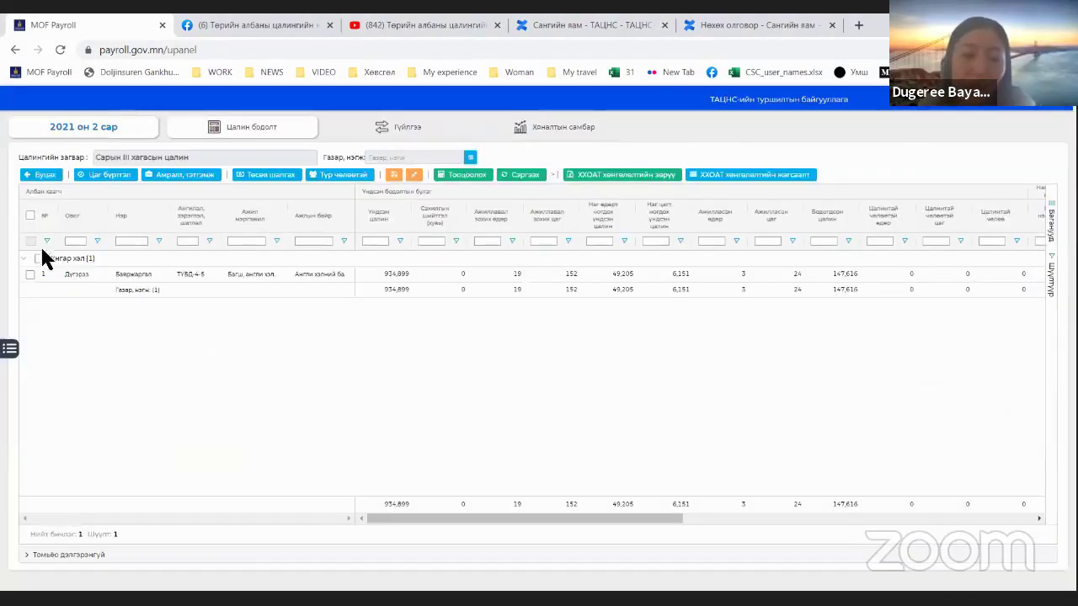
click(30, 217)
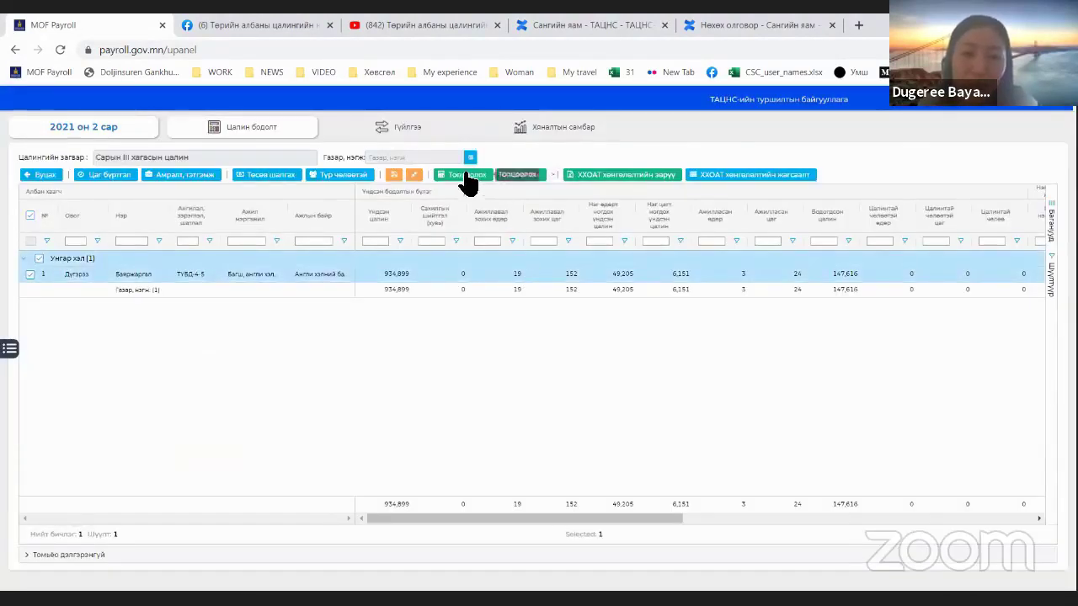
click(518, 177)
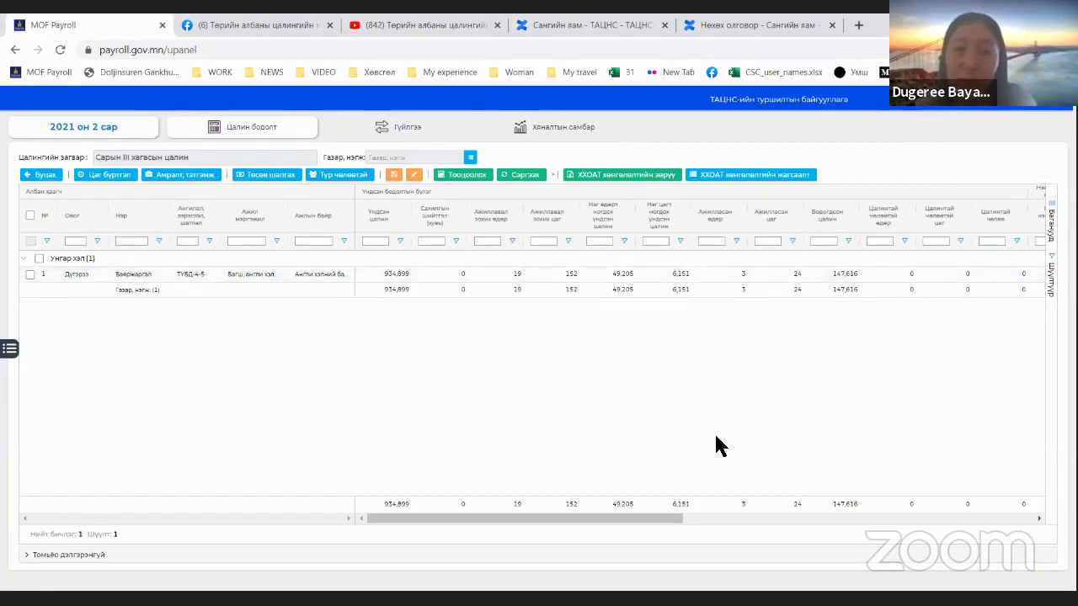
drag(659, 512, 616, 495)
click(197, 176)
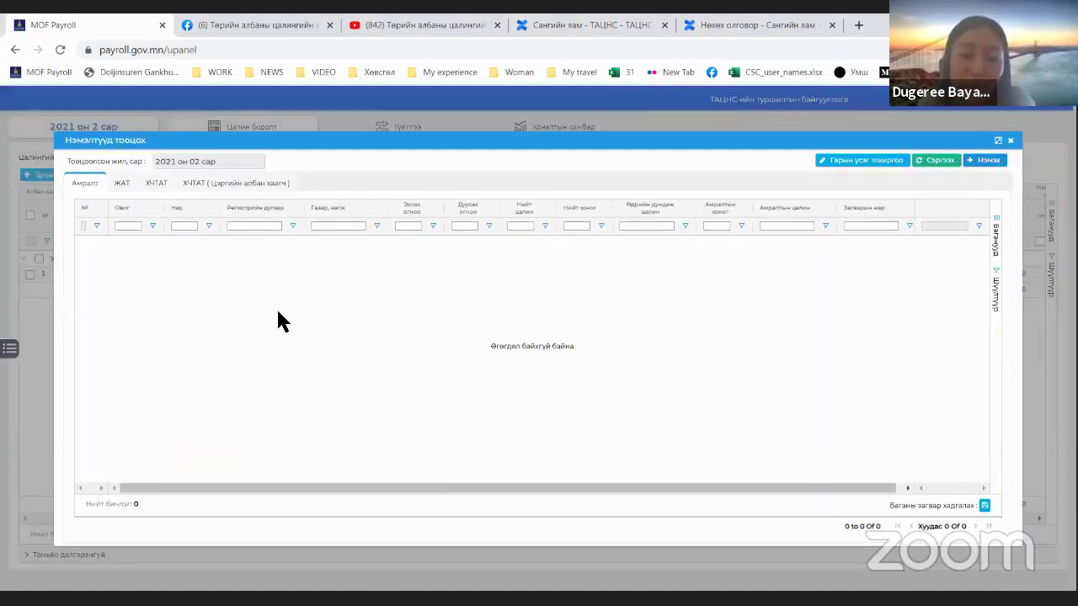
Step: Inspect the first ЖАТ record's benefit calculation, then close the additions window
click(154, 187)
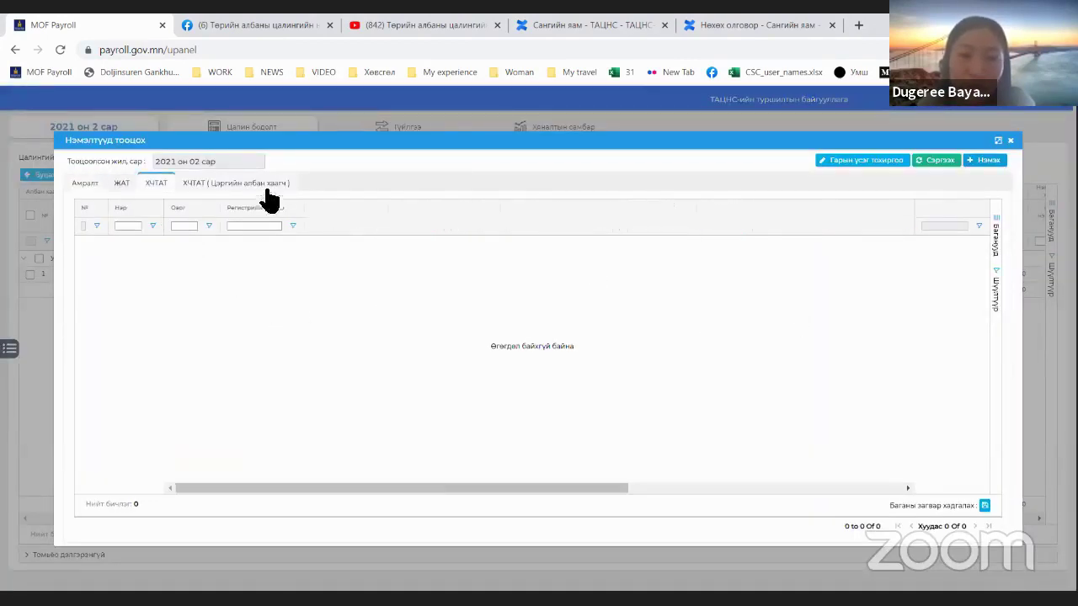
click(133, 186)
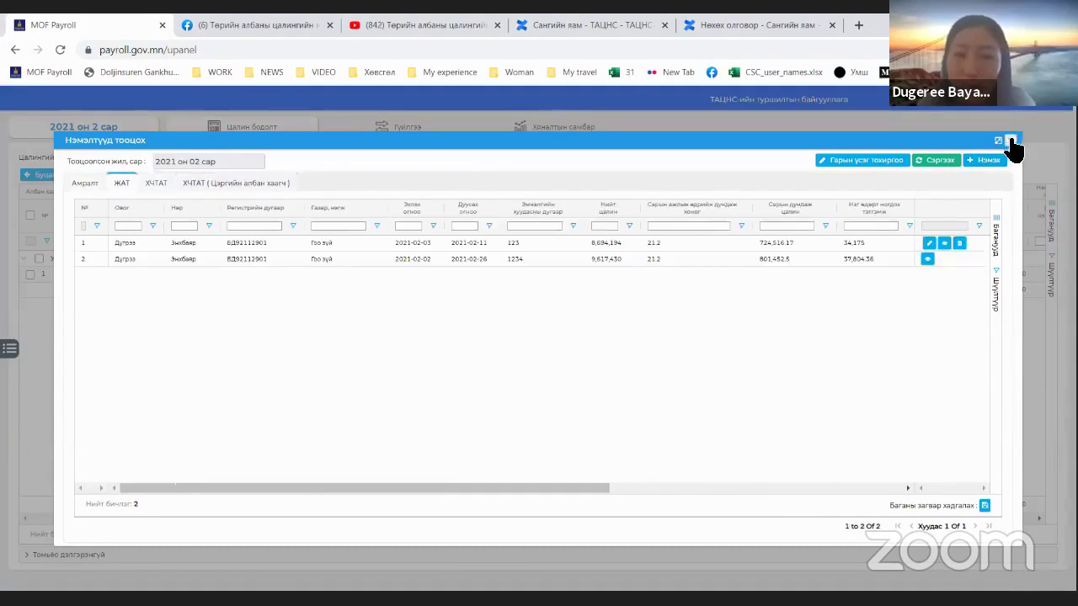
click(932, 249)
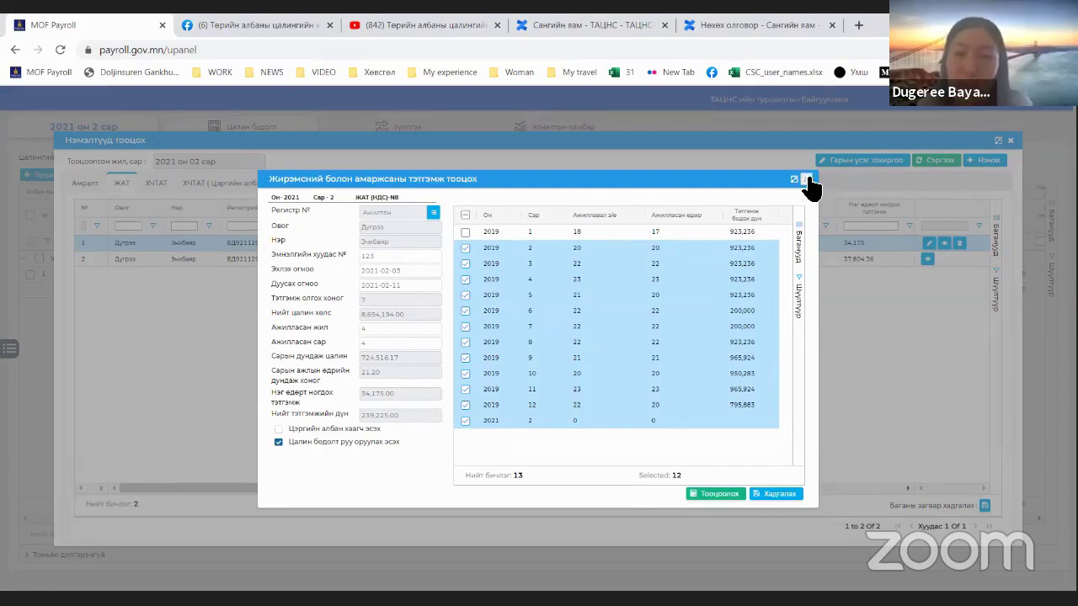
click(968, 212)
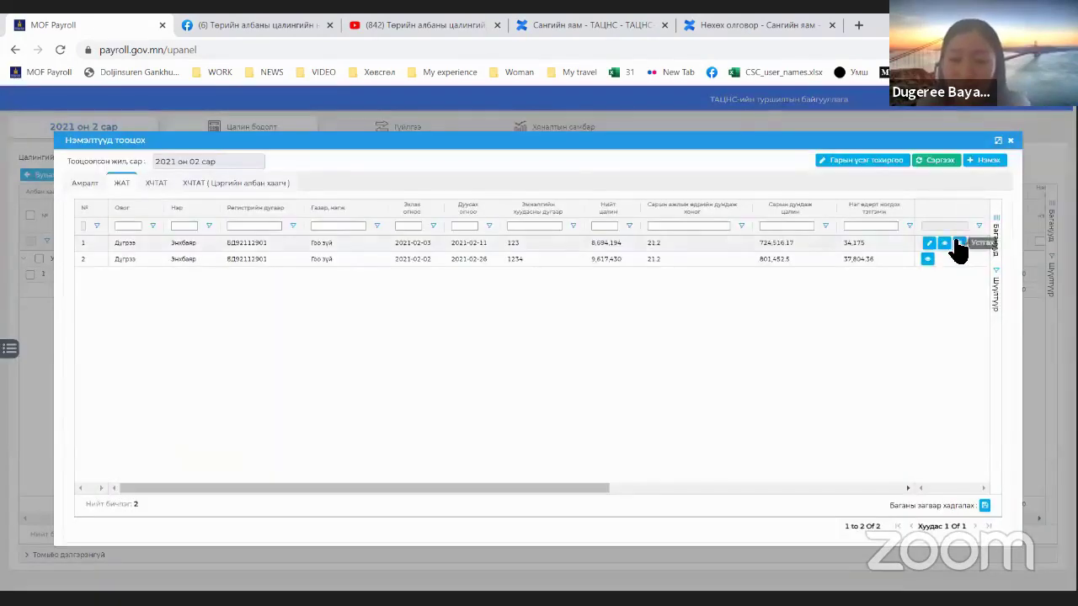
click(1011, 142)
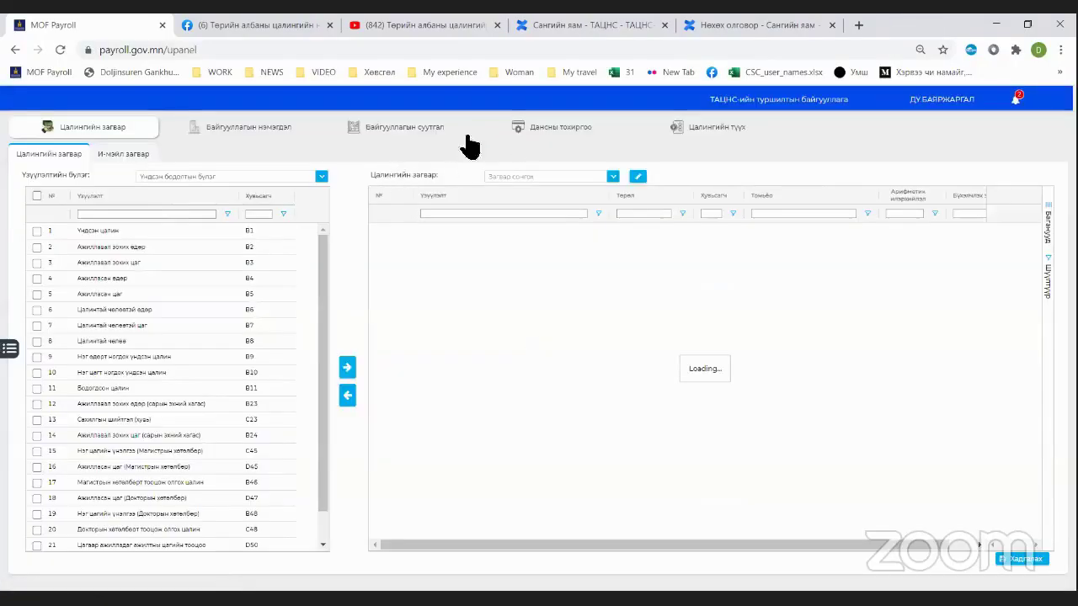
Step: Sort deductions by Үзүүлэлт and check employees under Хойшлуулсан цалин, Хамтын сан and Шүүхийн шийдвэрийн суутгал
click(465, 136)
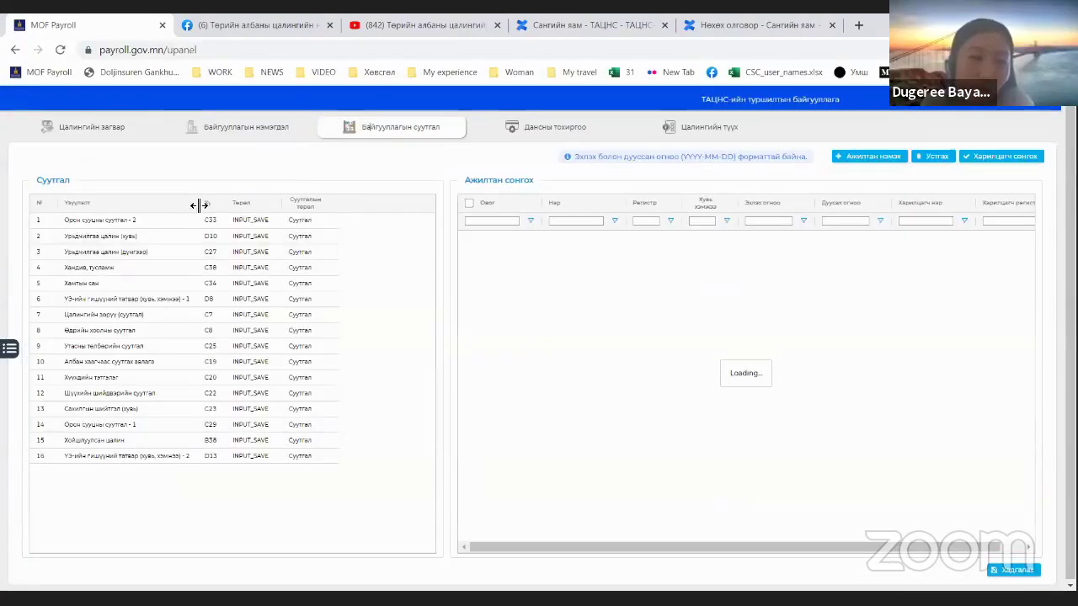
drag(199, 205, 225, 205)
click(176, 205)
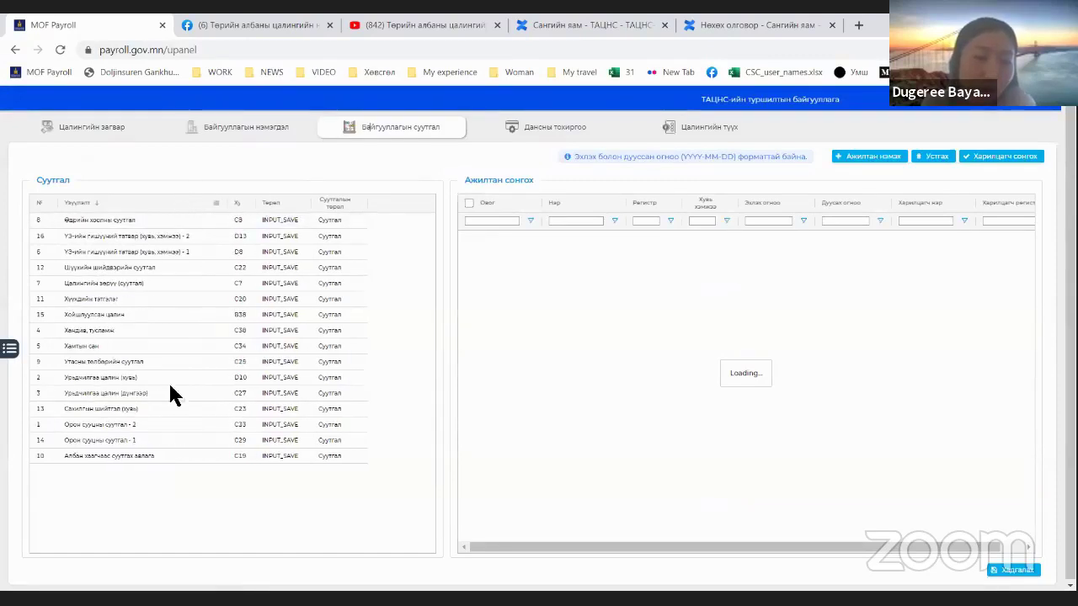
click(110, 313)
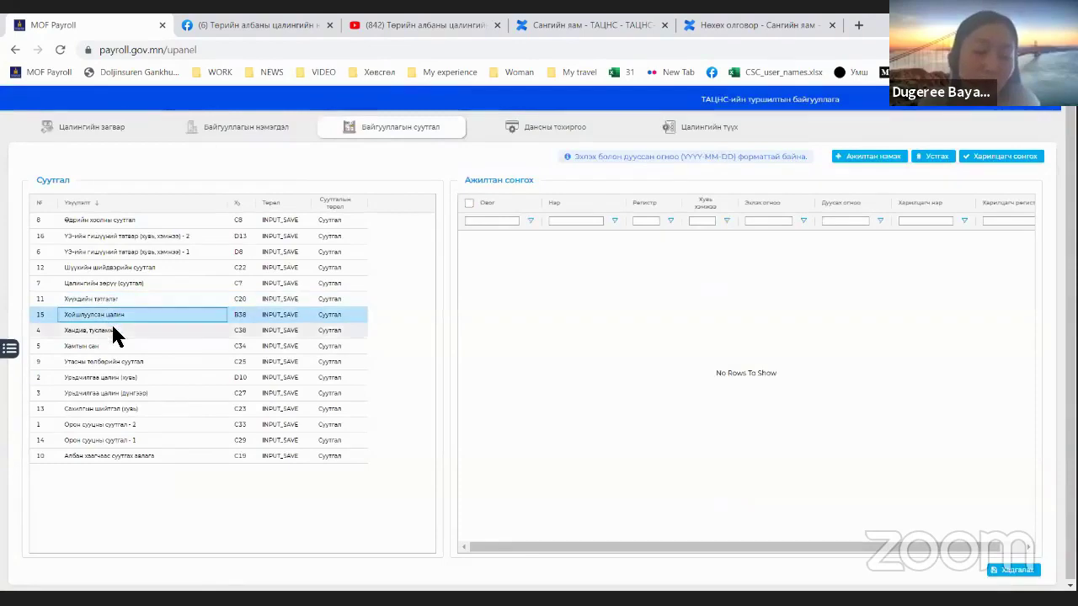
click(115, 345)
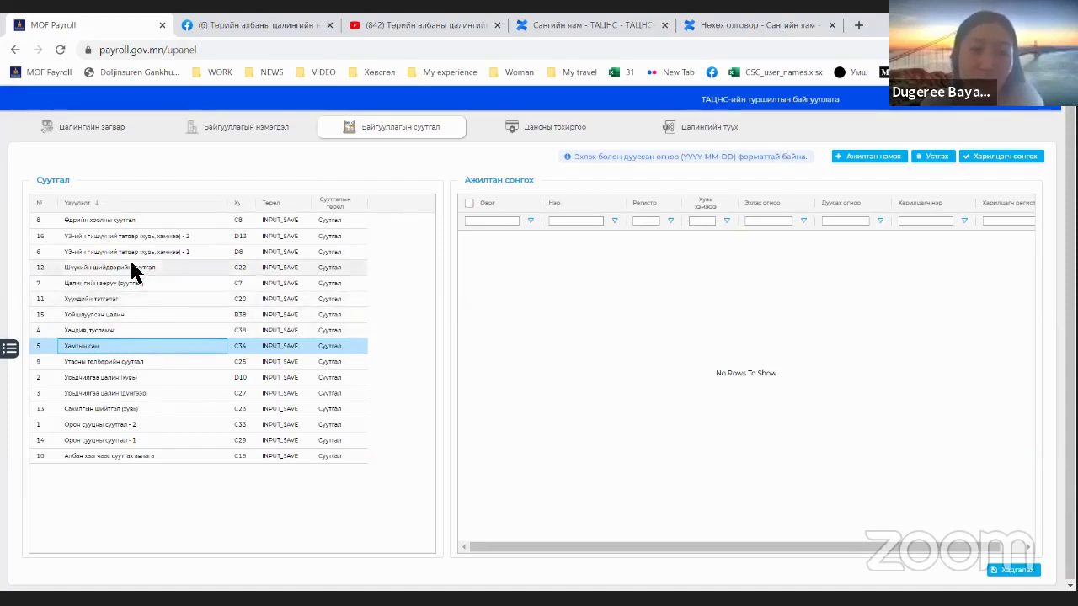
click(133, 269)
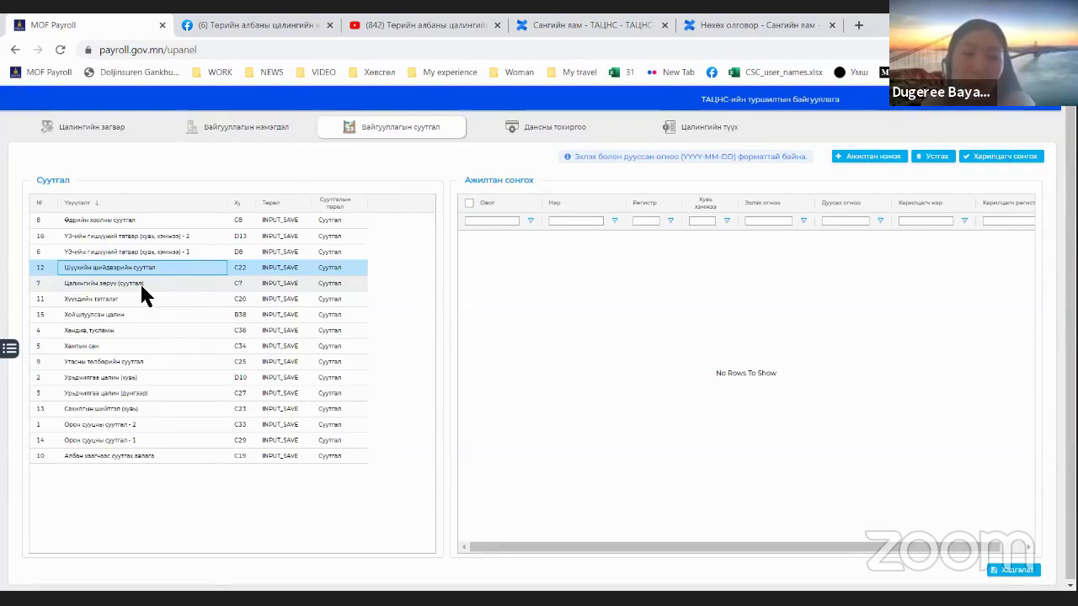
click(93, 346)
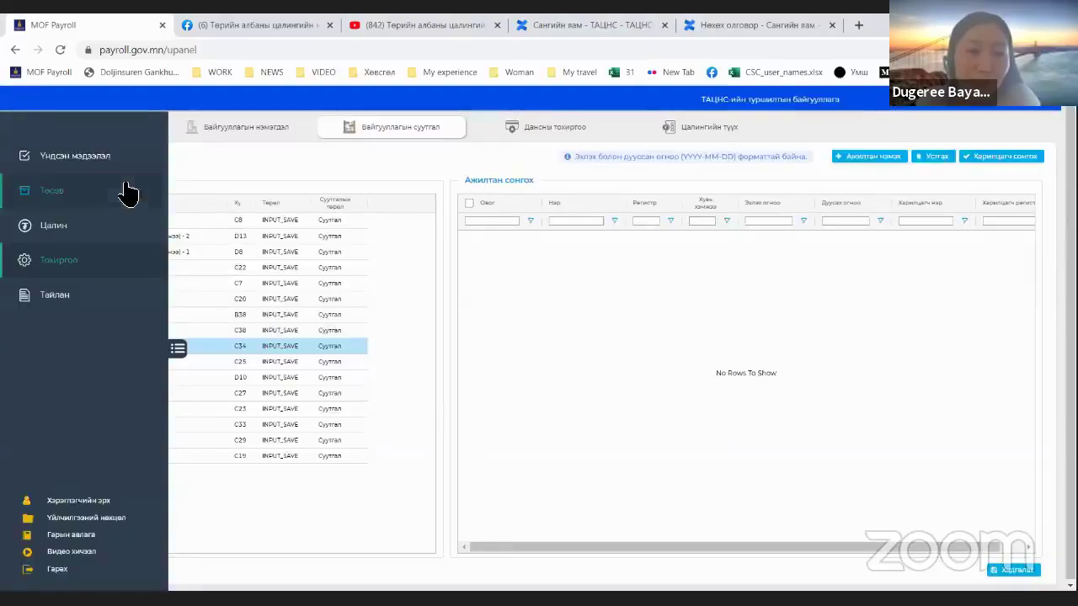
Step: Show the organization's Харилцагч tab listing partners НДХлтэс and ТЕГ
click(109, 162)
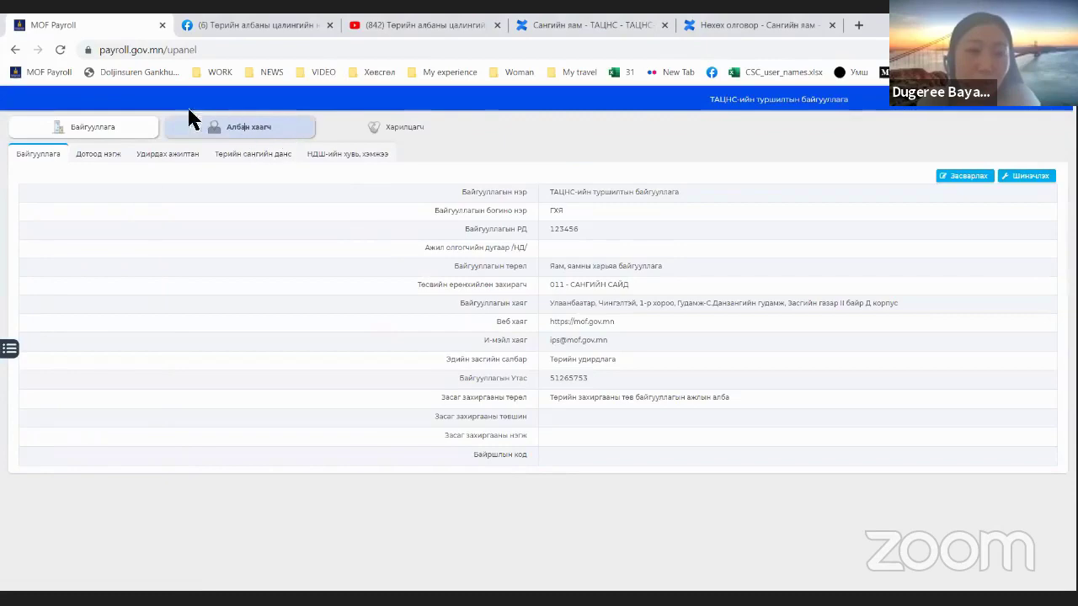
click(193, 119)
click(373, 135)
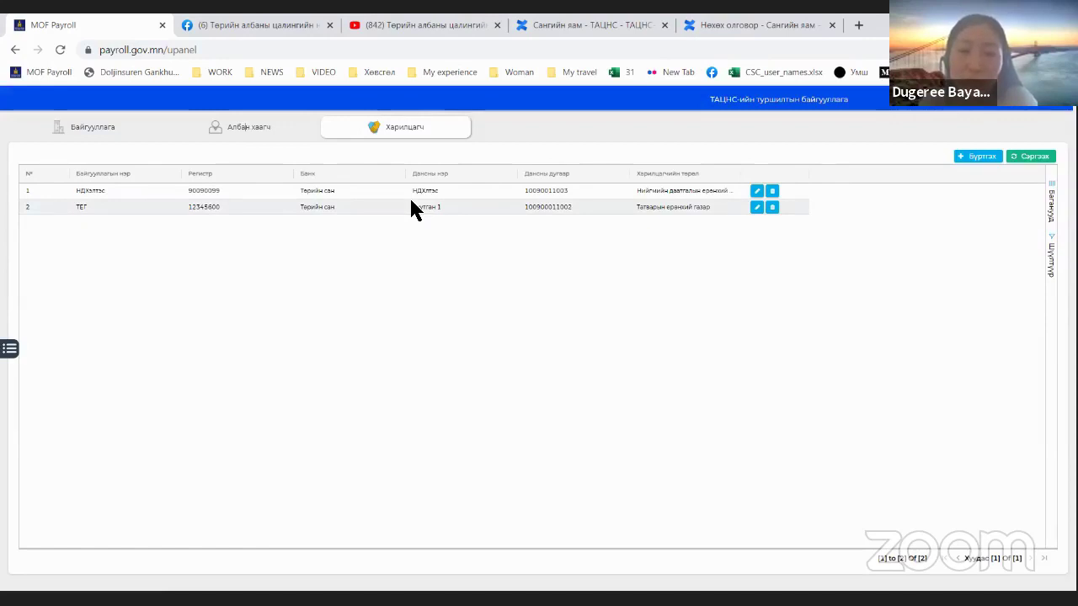
Step: Start a new counterparty named Тацнс of type Бусад, with its registry number and Төрийн сан bank
click(985, 157)
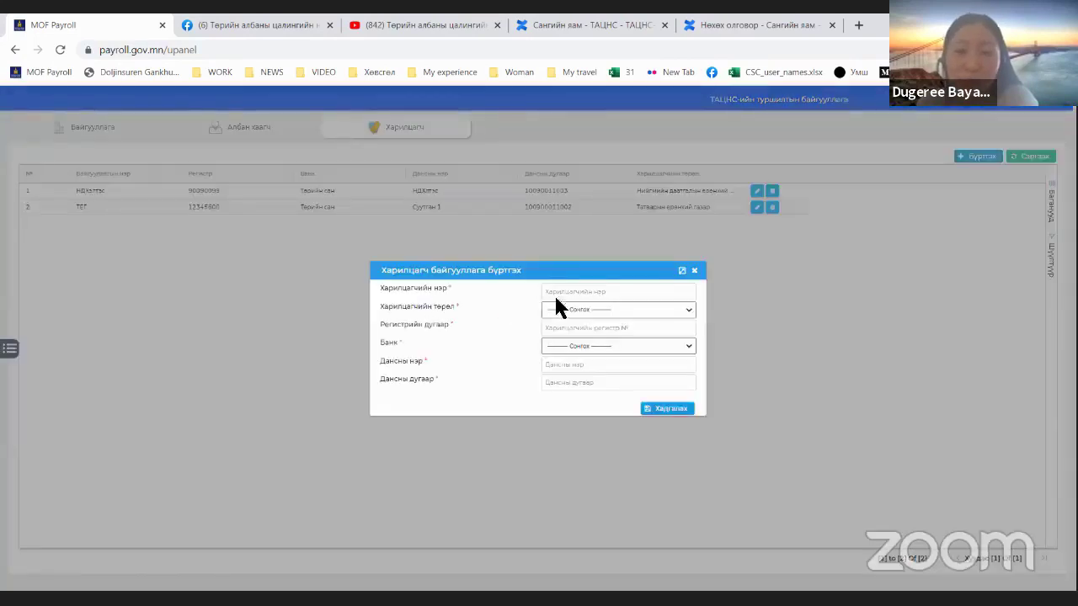
click(556, 299)
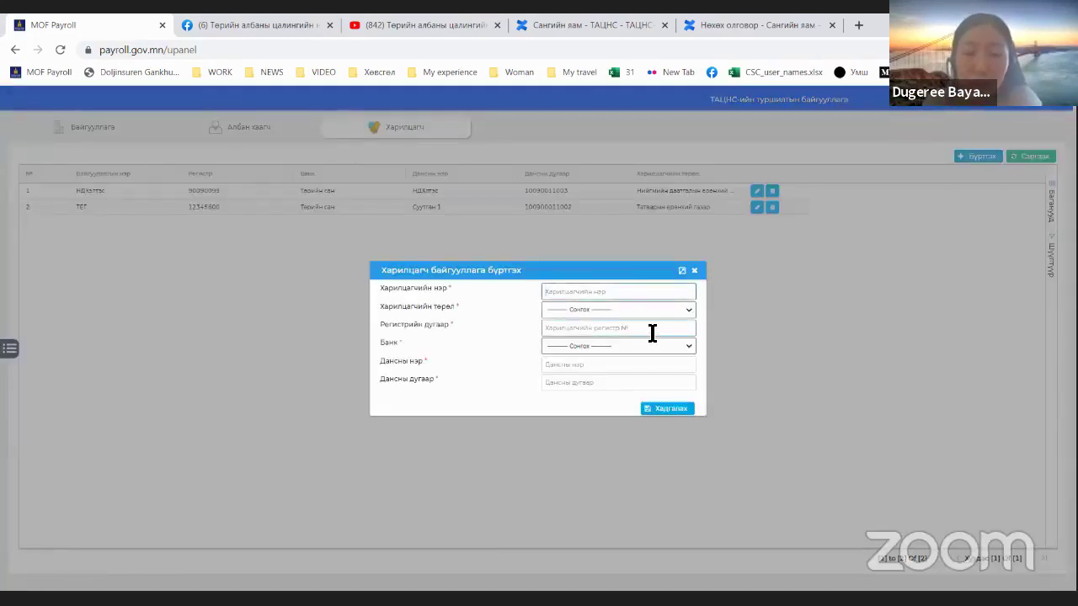
text(Т)
key(BackSpace)
text(Т)
key(BackSpace)
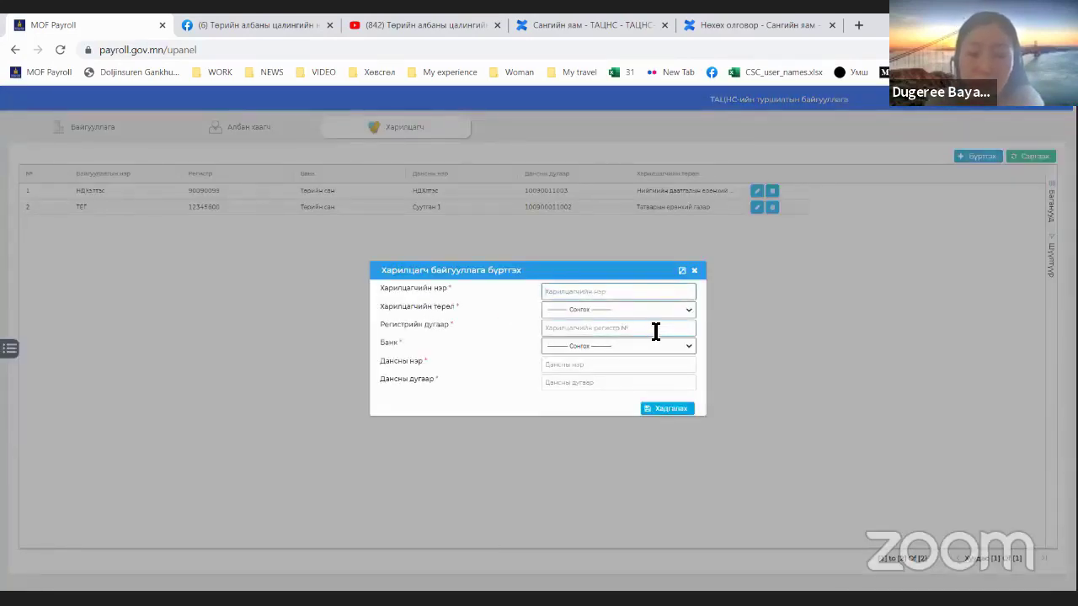
text(Тацнс)
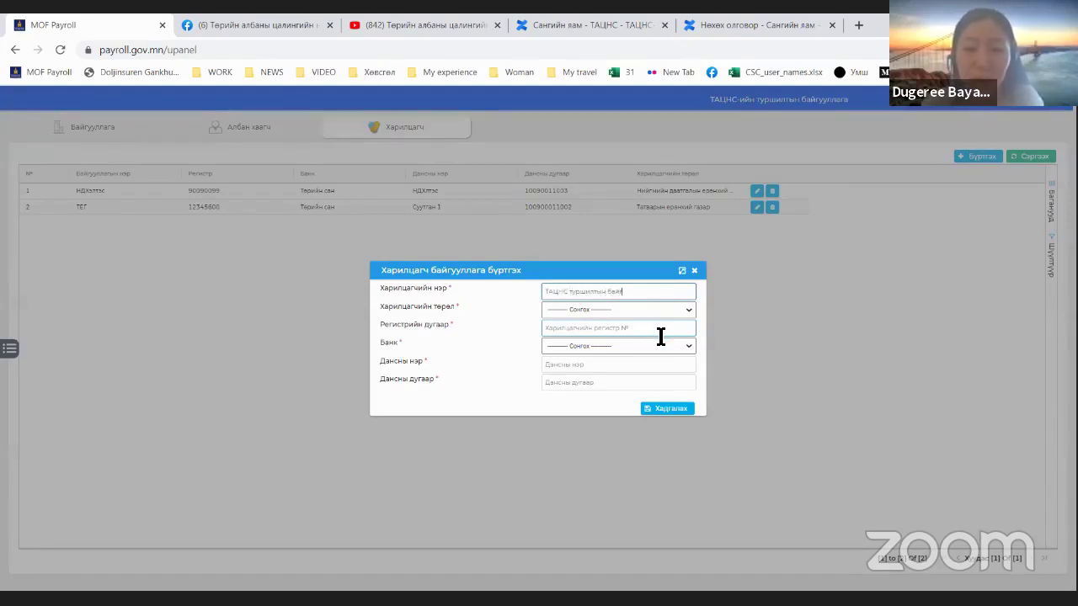
click(554, 309)
click(560, 347)
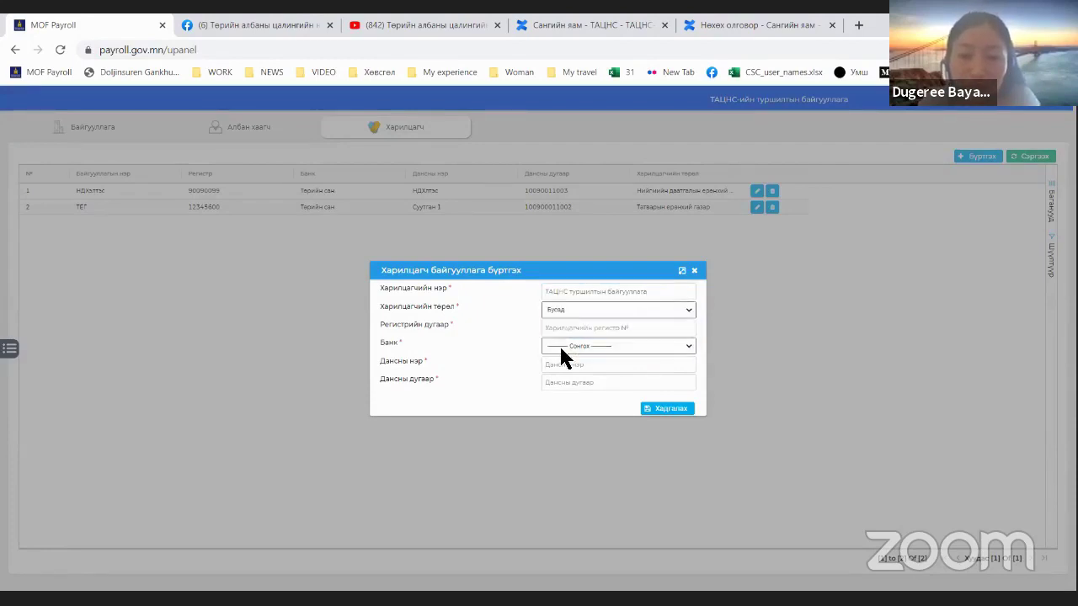
click(569, 329)
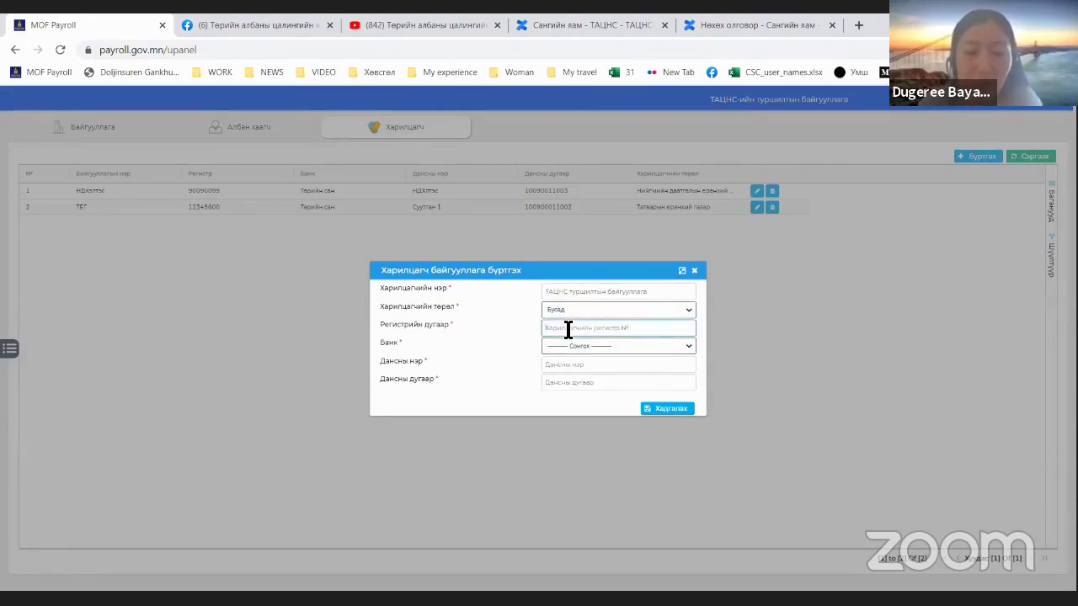
text(№)
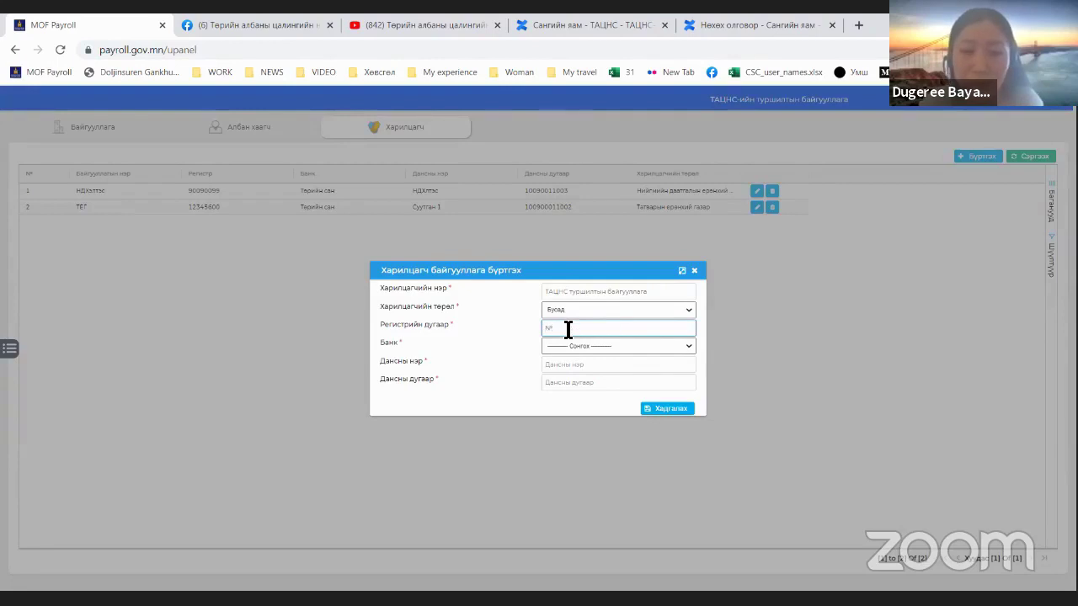
text(12345)
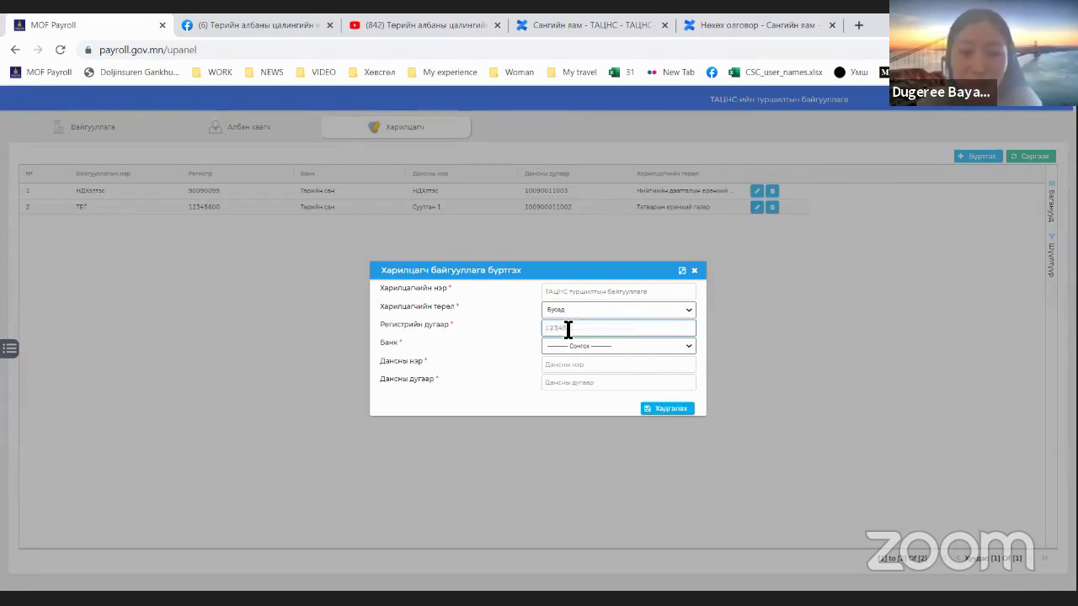
text(6)
click(584, 344)
click(603, 367)
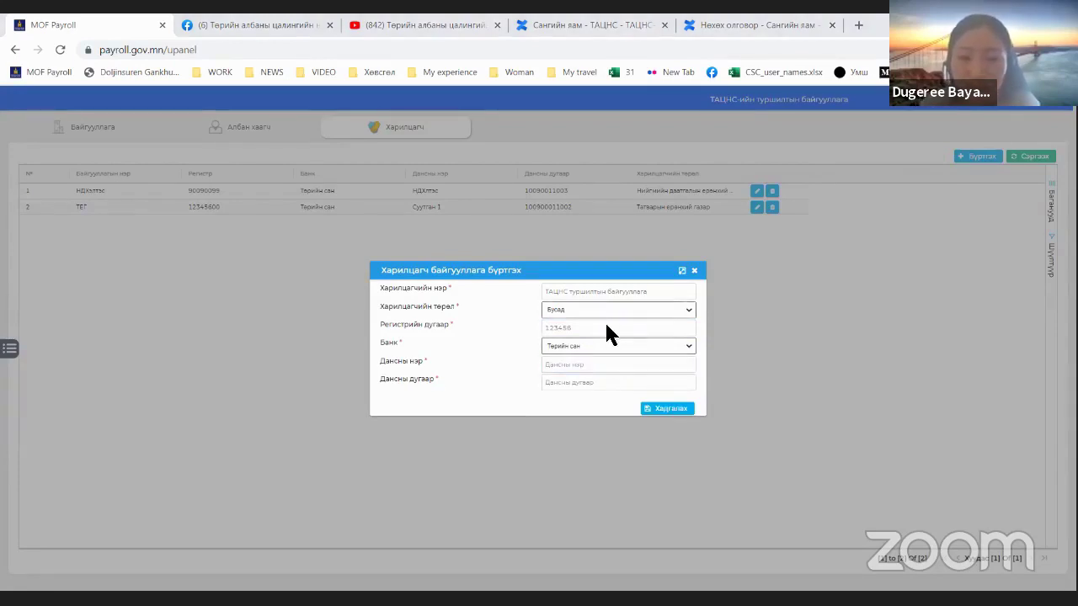
Step: Copy the counterparty name into Дансны нэр, enter the account number, and save the counterparty
click(608, 300)
key(ctrl+a)
key(ctrl+c)
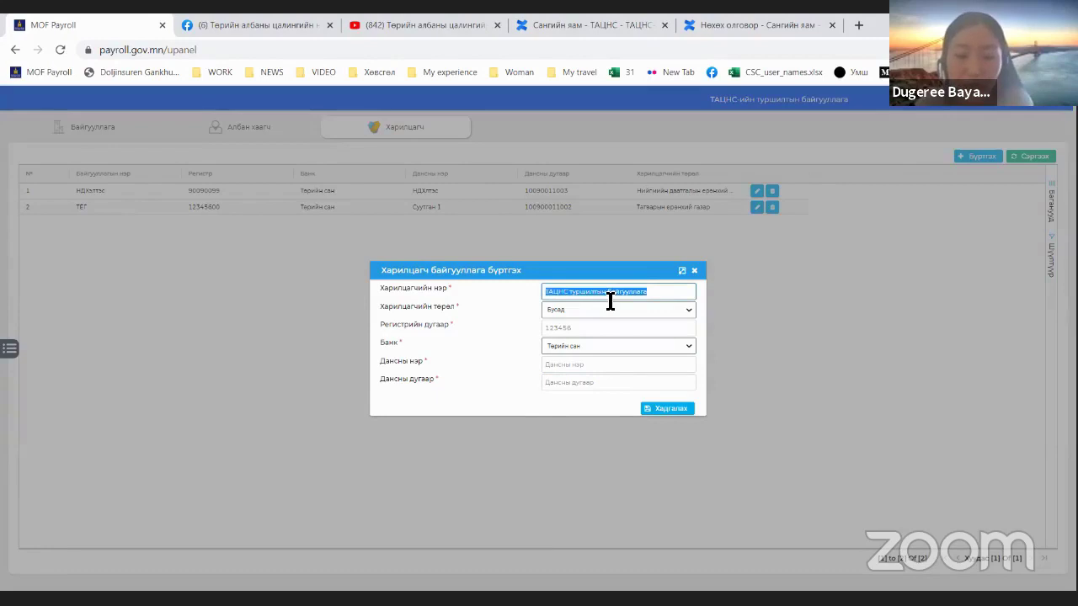
click(616, 365)
key(ctrl+v)
click(607, 383)
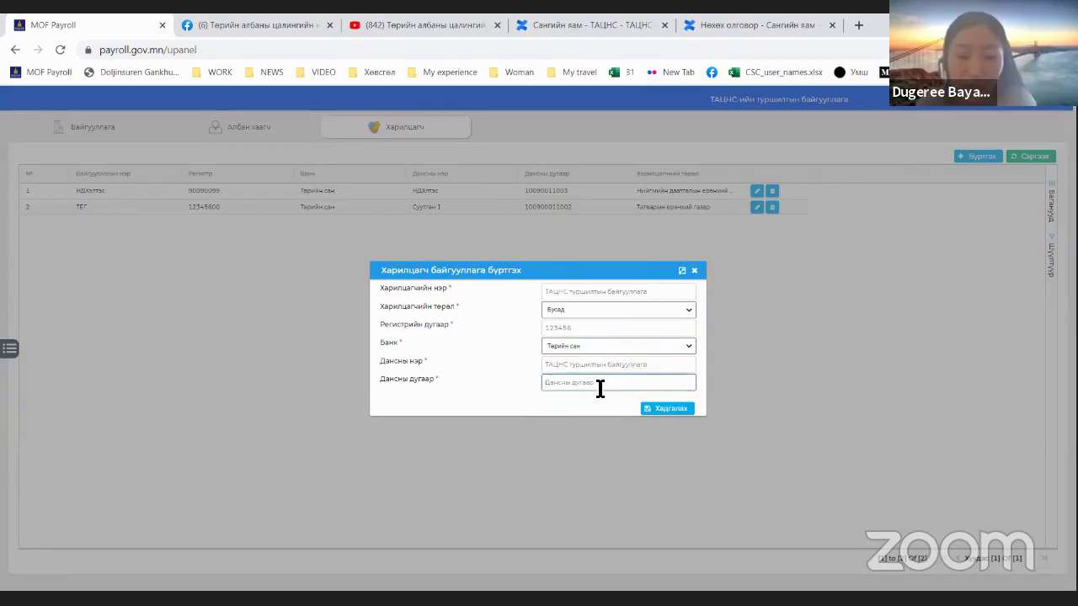
text(4)
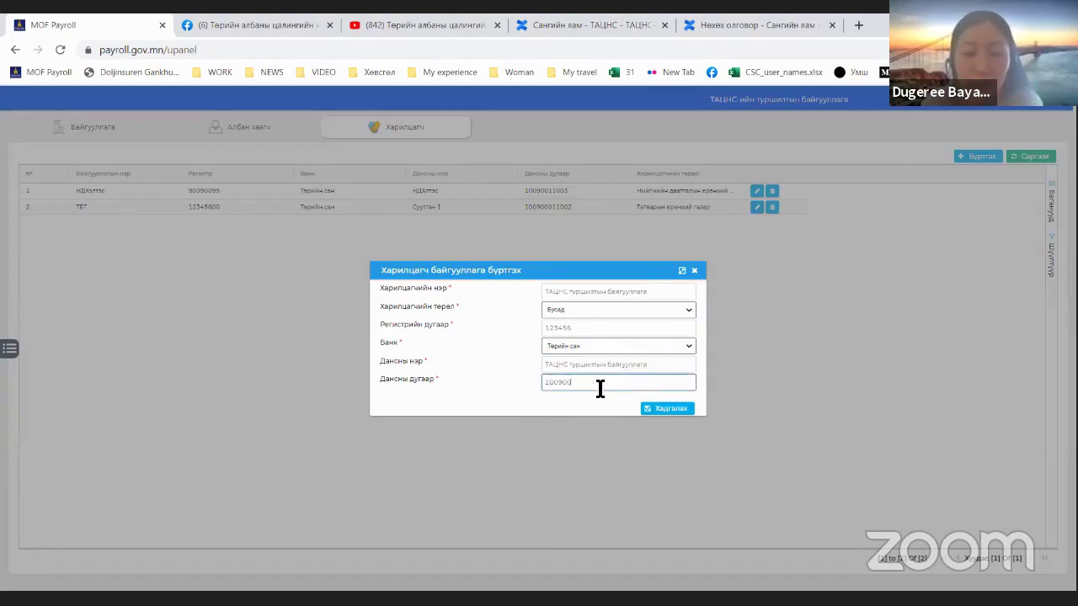
click(654, 411)
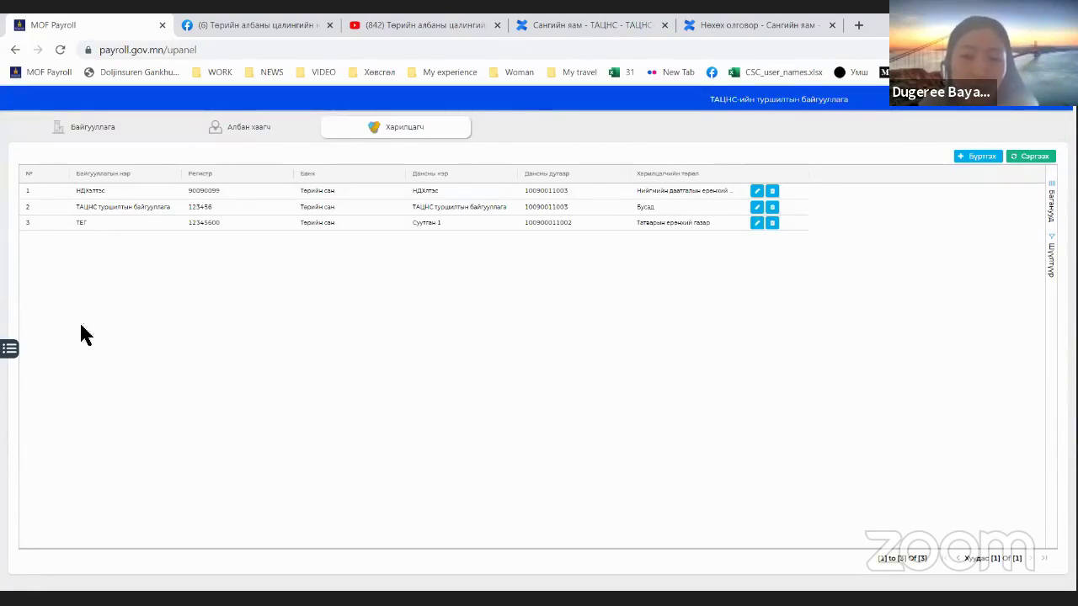
Step: Open the Цалингийн зээлу (суутгал) deduction under Тохиргоо > Байгууллагын суутгал
click(10, 351)
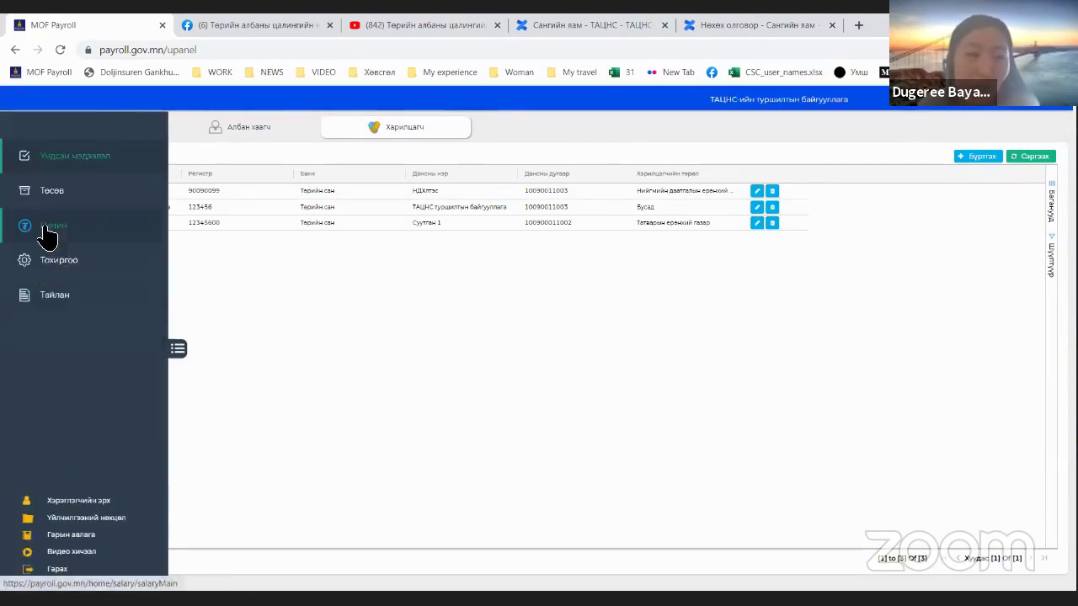
click(63, 268)
click(413, 135)
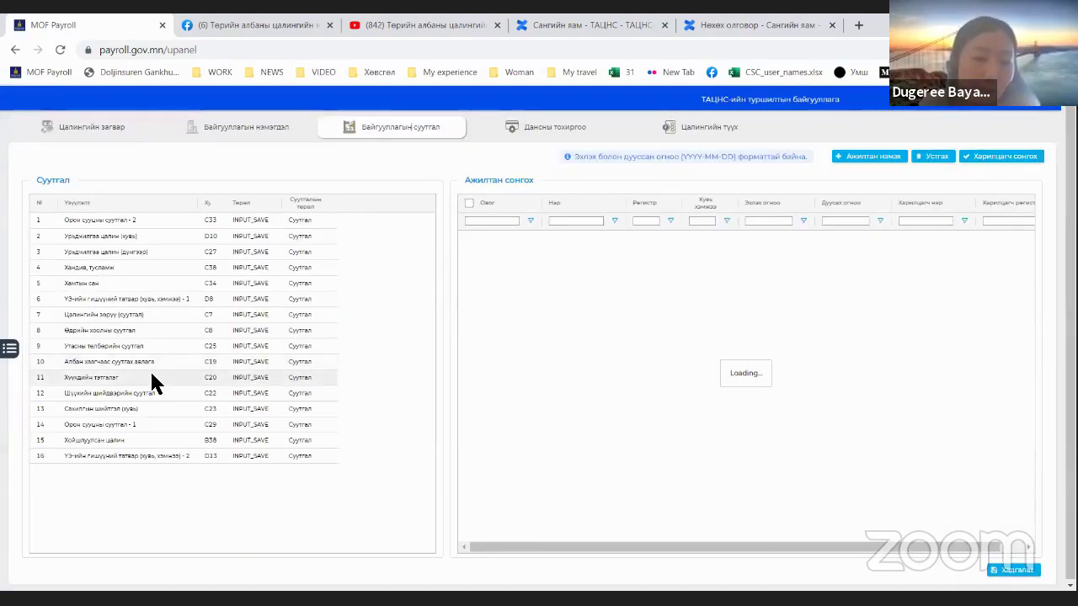
click(140, 318)
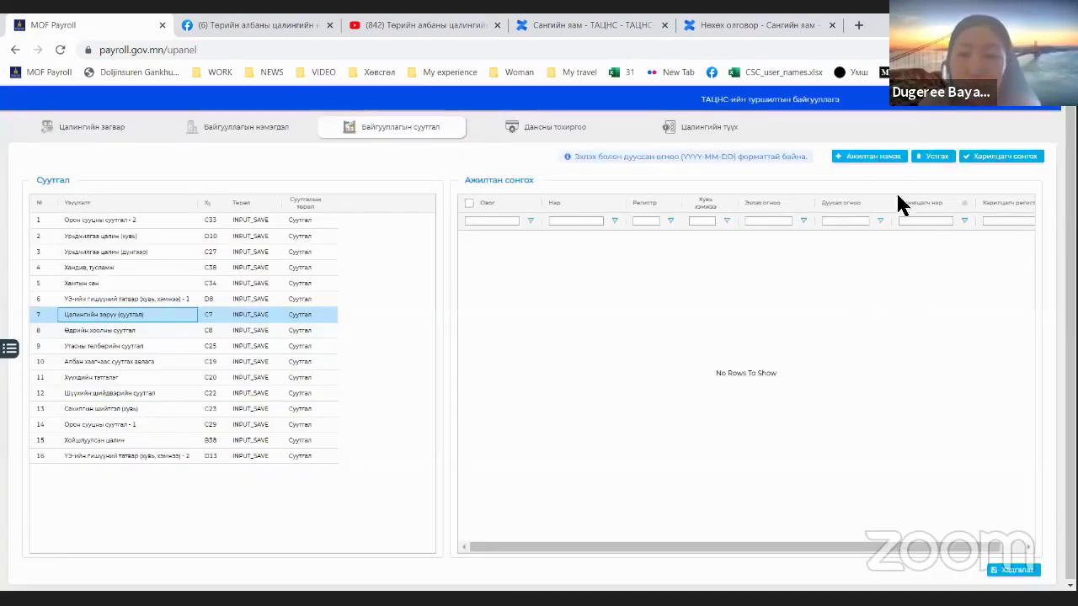
Step: Assign the employee to this deduction with an amount of 100000
click(880, 159)
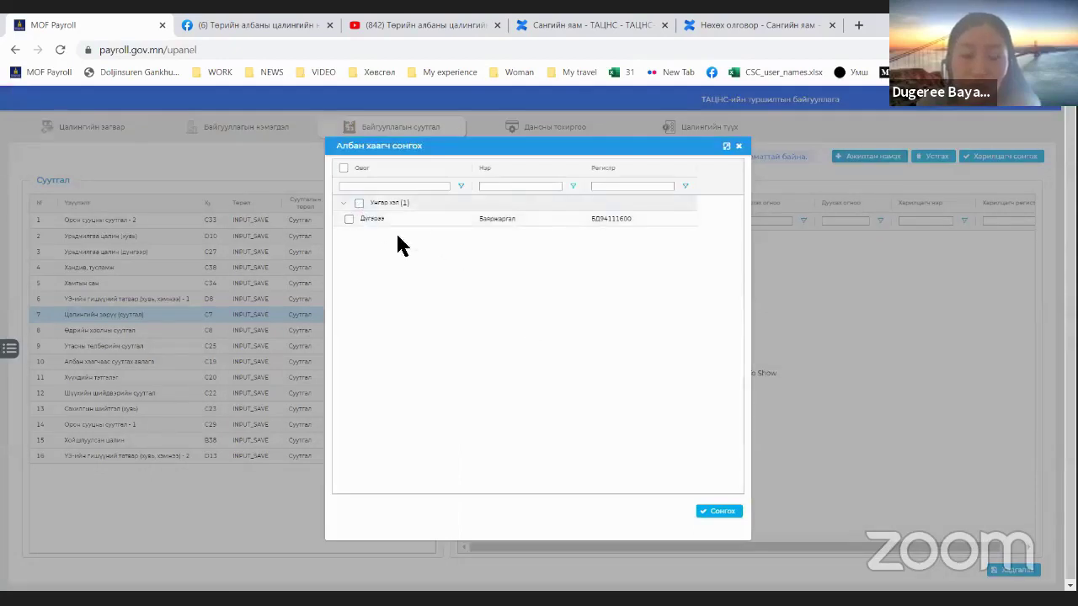
click(701, 511)
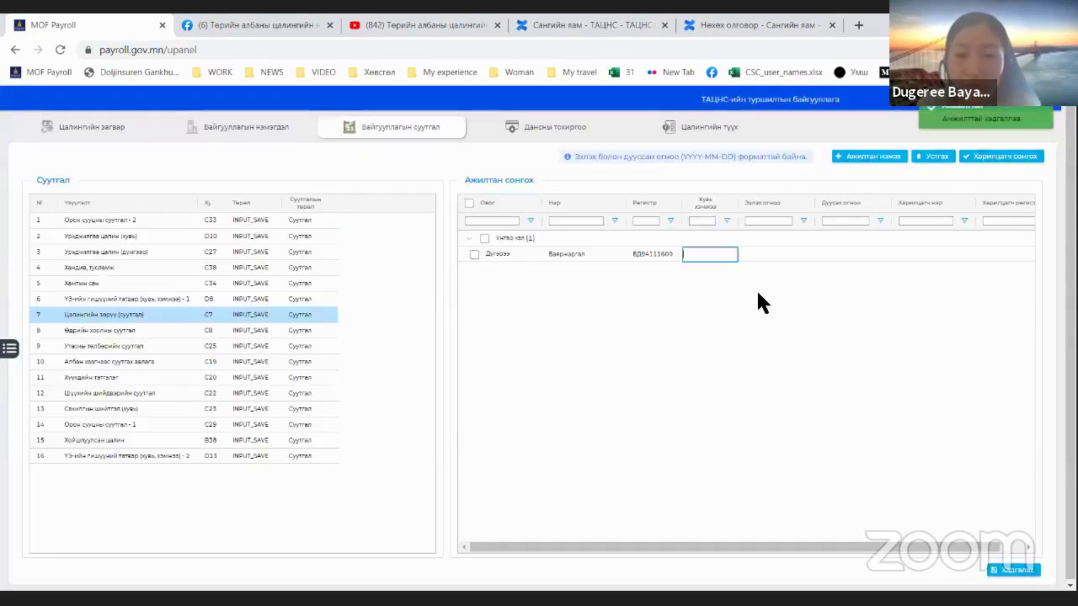
text(10000)
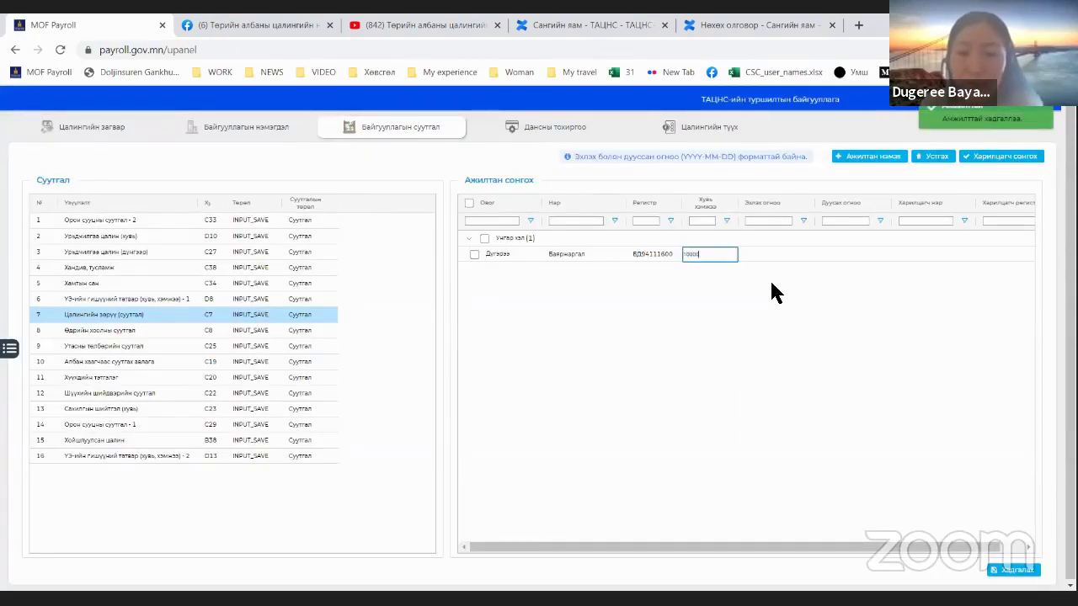
text(0)
click(764, 259)
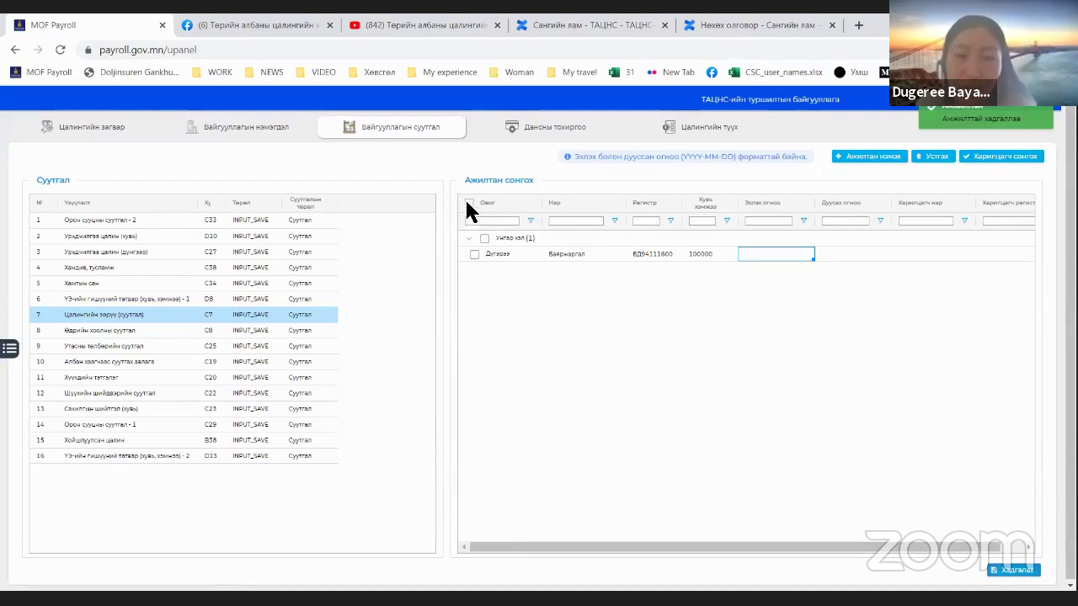
Step: Choose ТАЦНС туршилтын байгууллага as the loan deduction's counterparty and verify the Харилцагч нэр cell
click(992, 166)
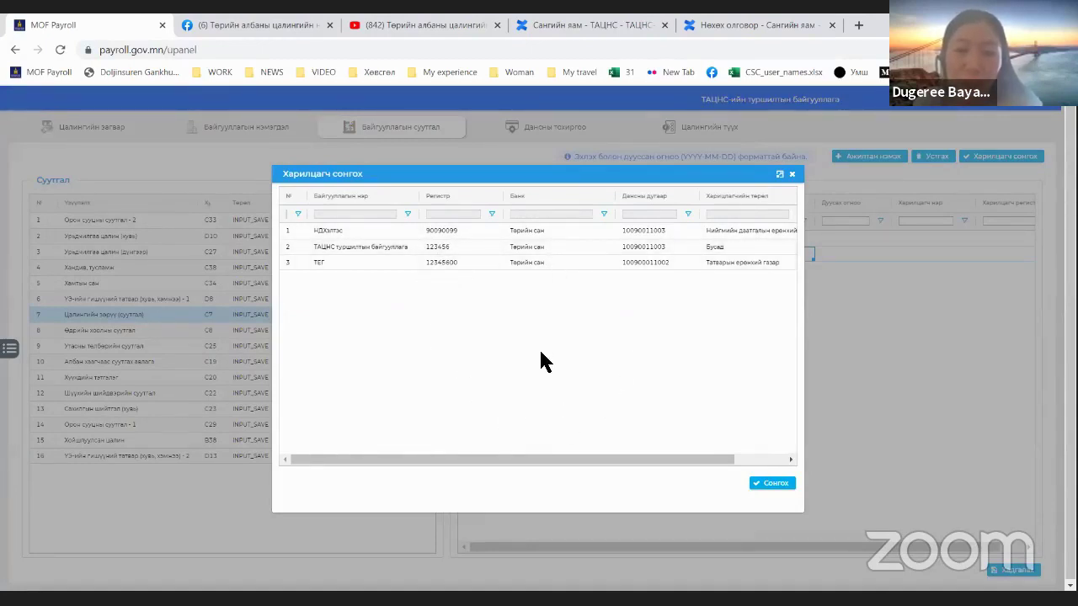
click(500, 250)
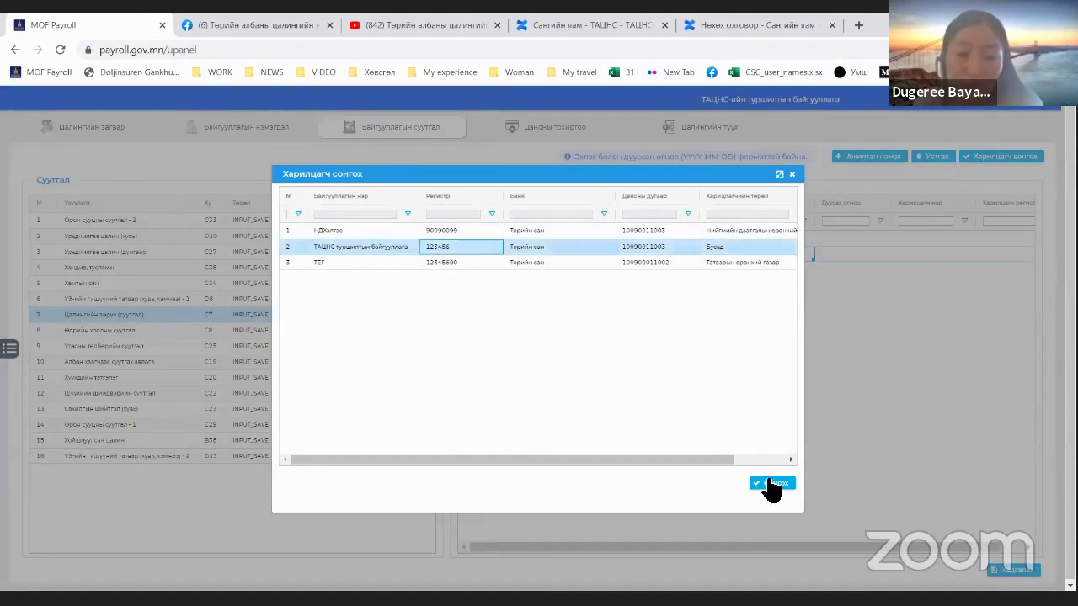
scroll(903, 511, right, 2)
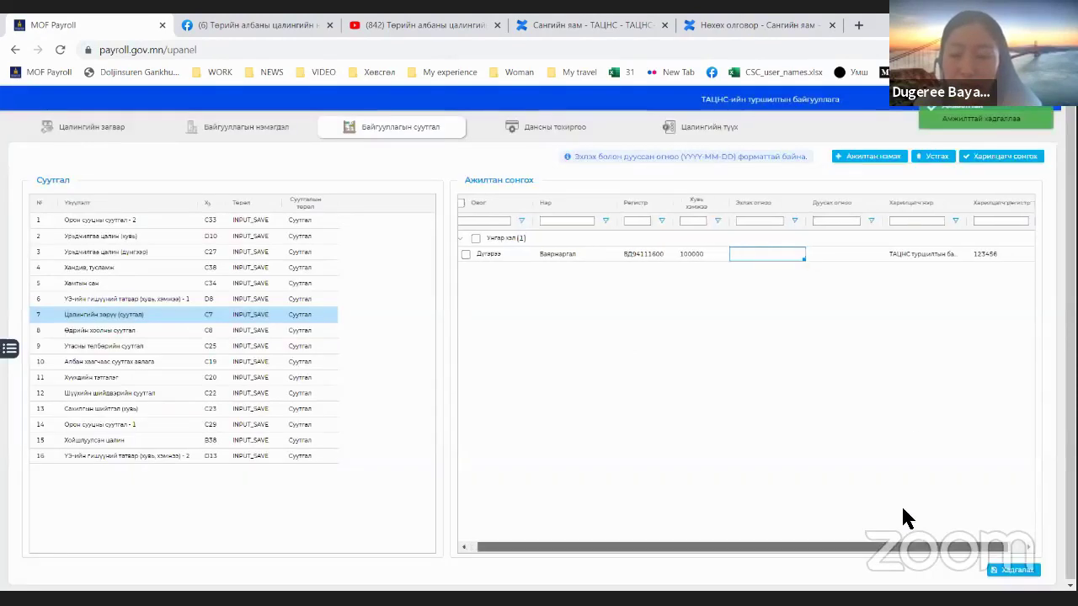
click(908, 255)
click(913, 251)
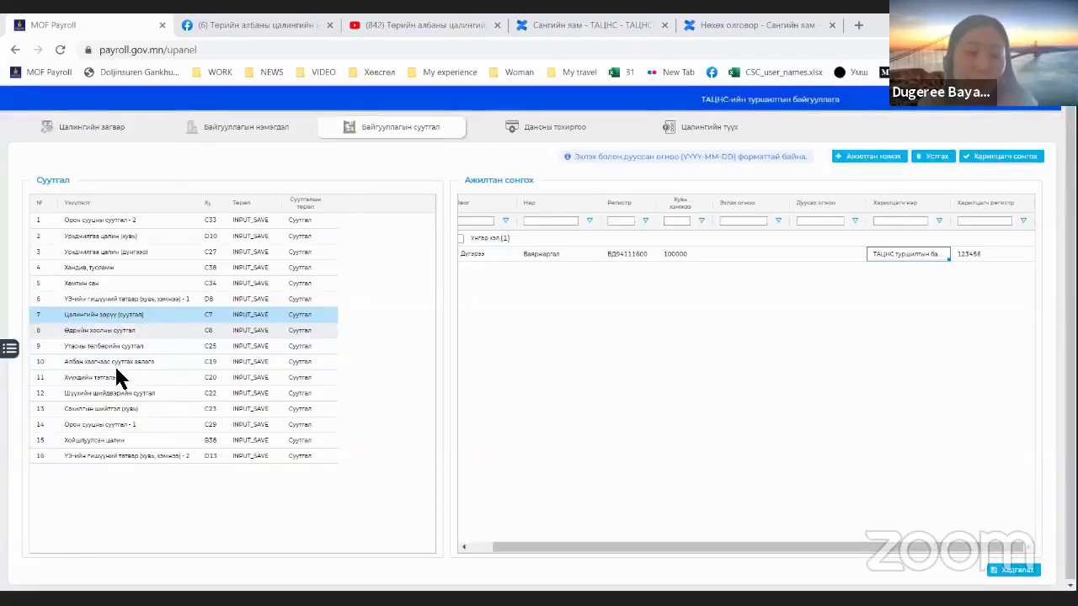
click(9, 348)
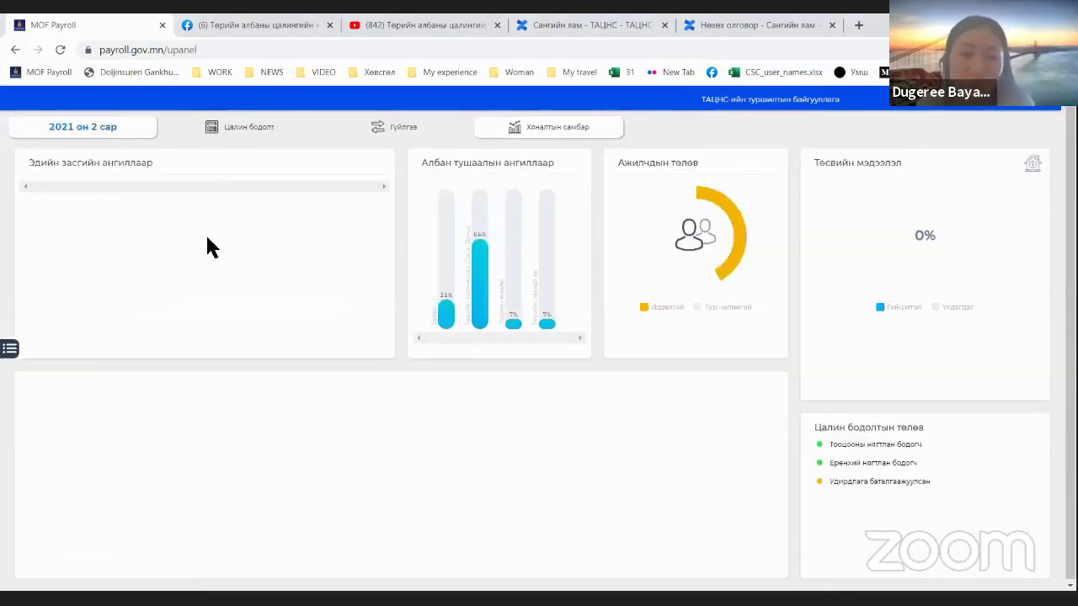
Step: Open the Сарын II хагасын цалин run's calculation details from the Цалин бодолт list
click(223, 130)
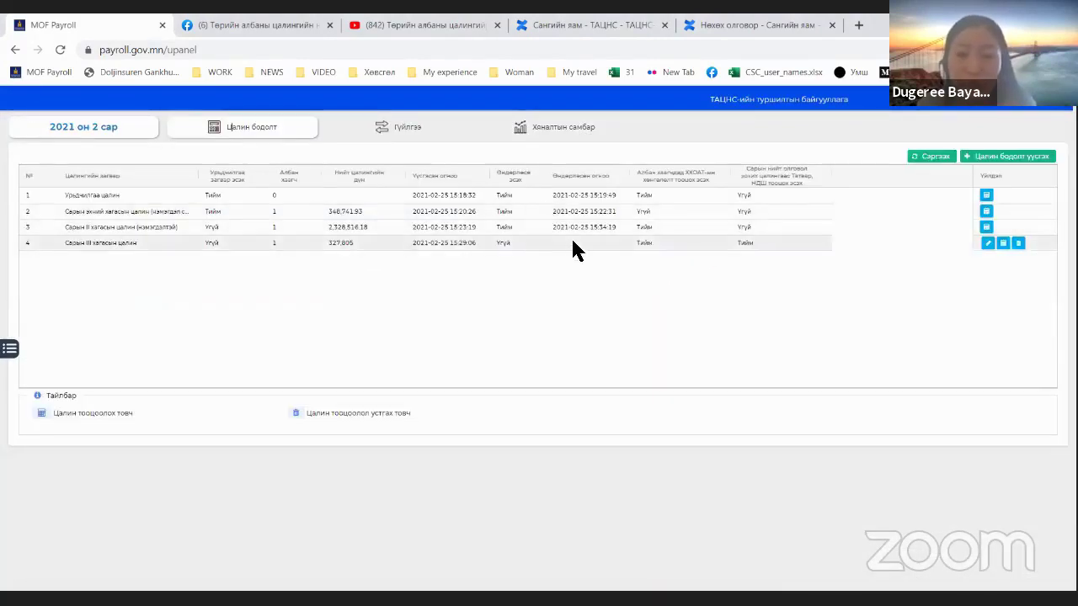
click(605, 243)
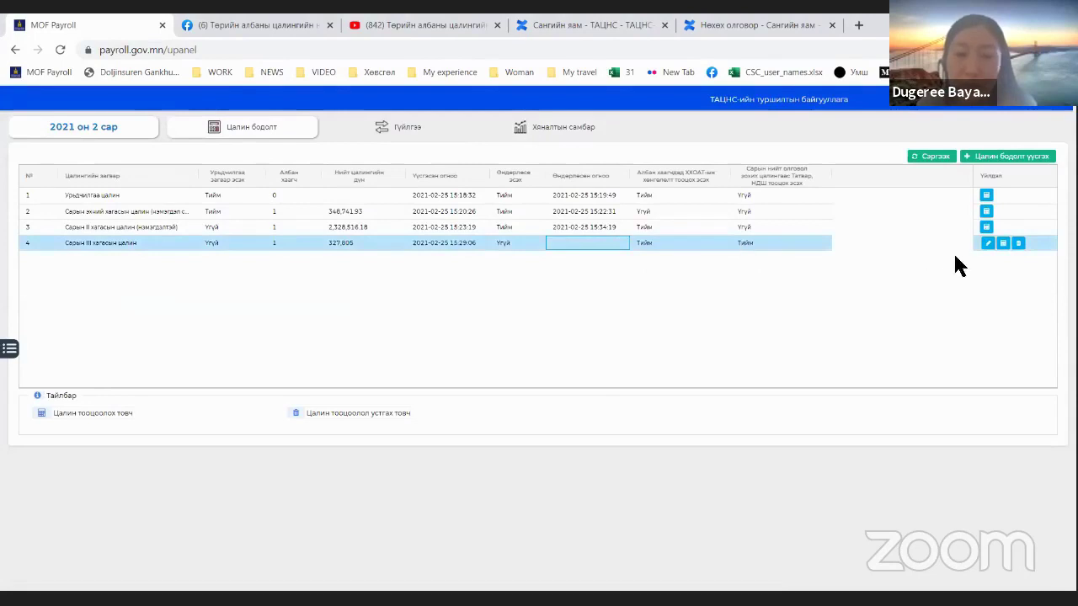
click(804, 227)
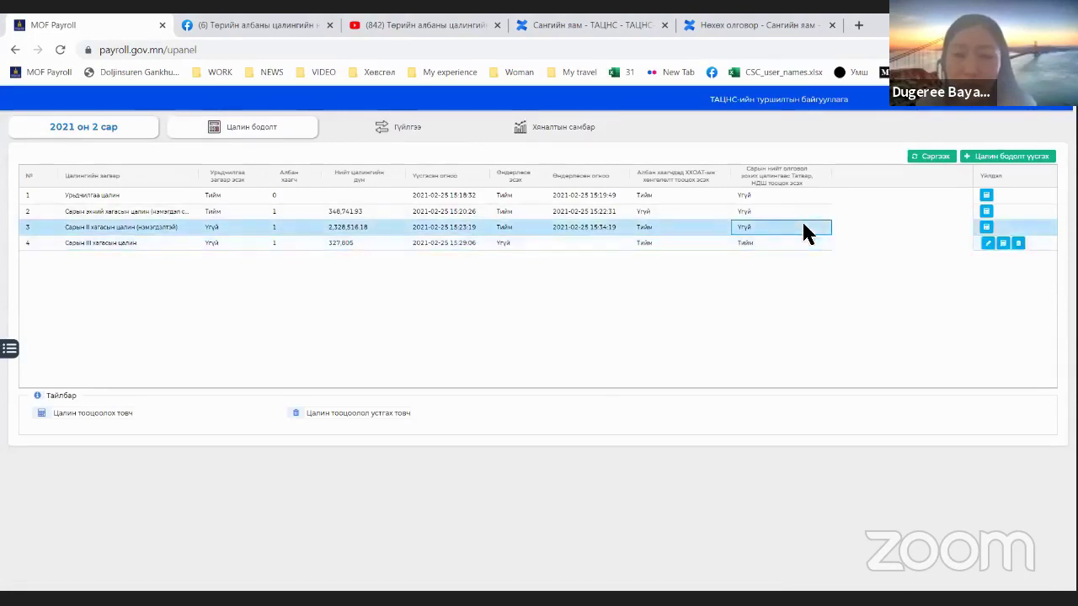
click(989, 230)
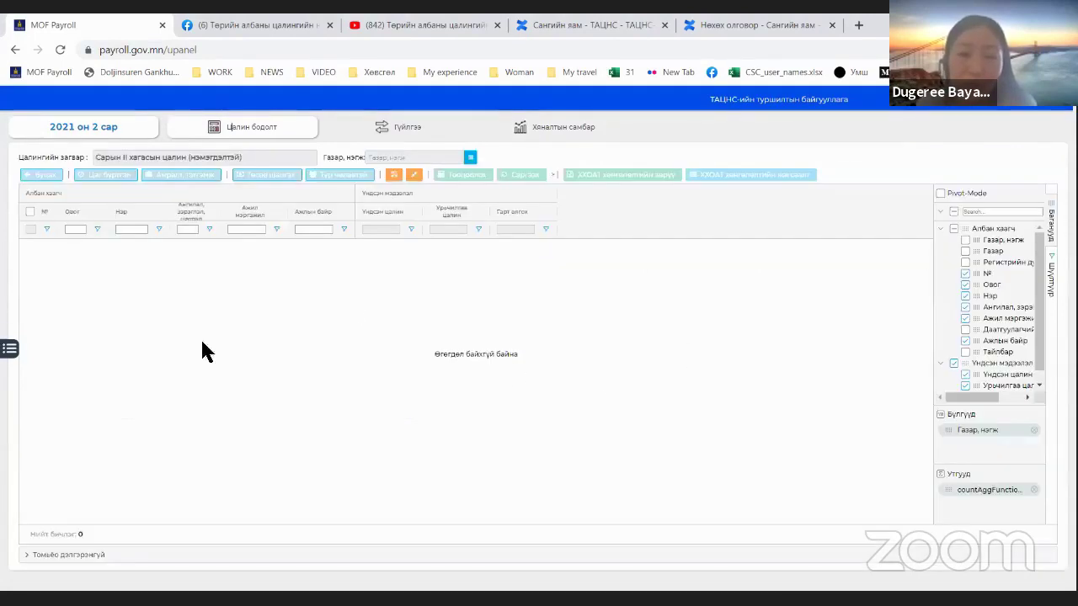
click(1051, 238)
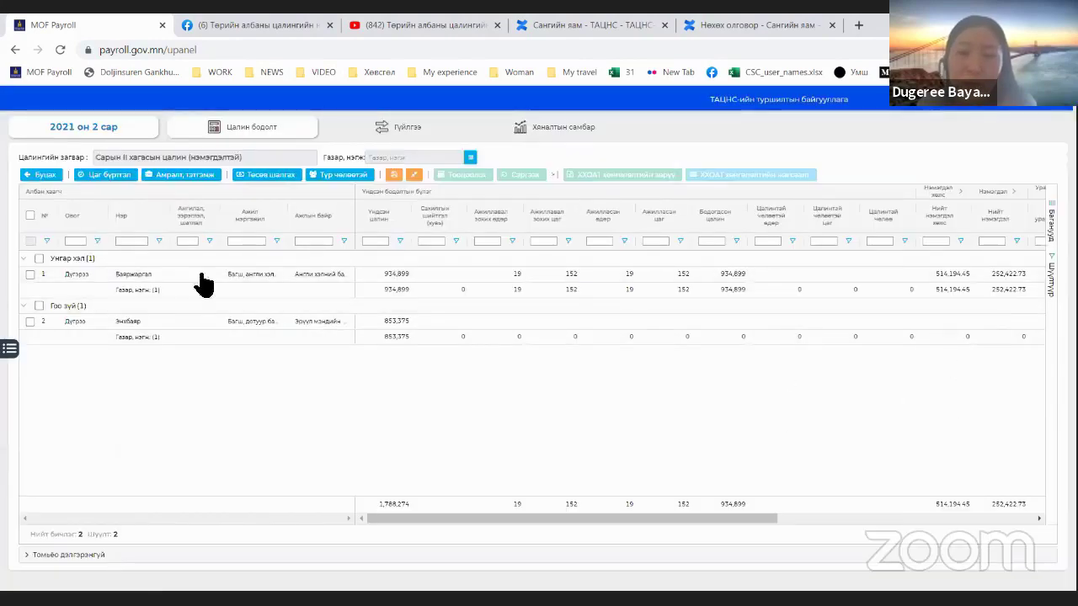
Step: Review the payable salary and social insurance deduction totals, then open the month's budget view
scroll(661, 521, right, 5)
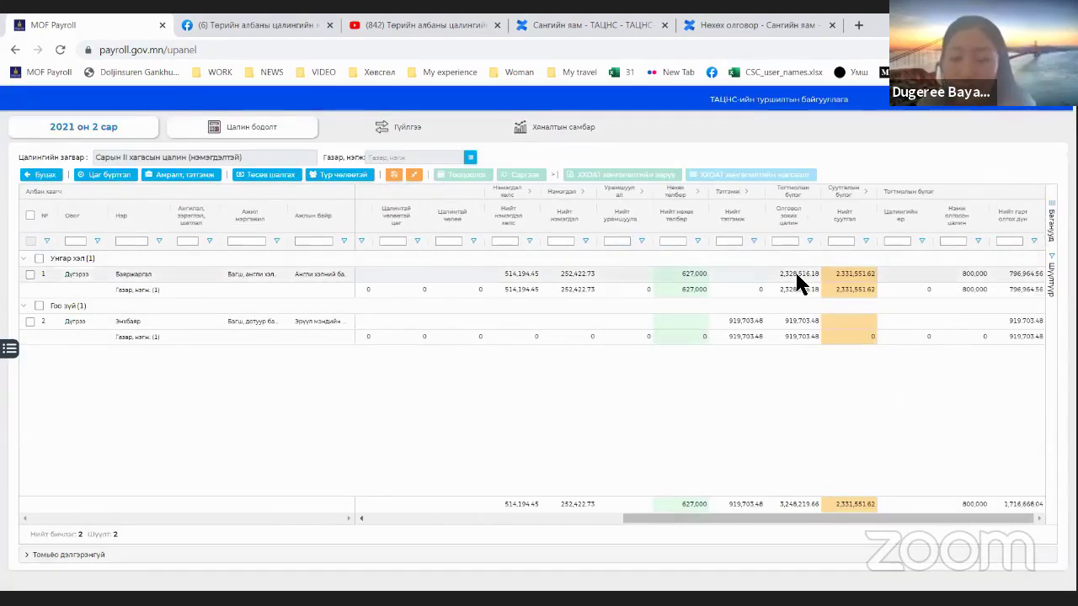
click(800, 277)
click(799, 503)
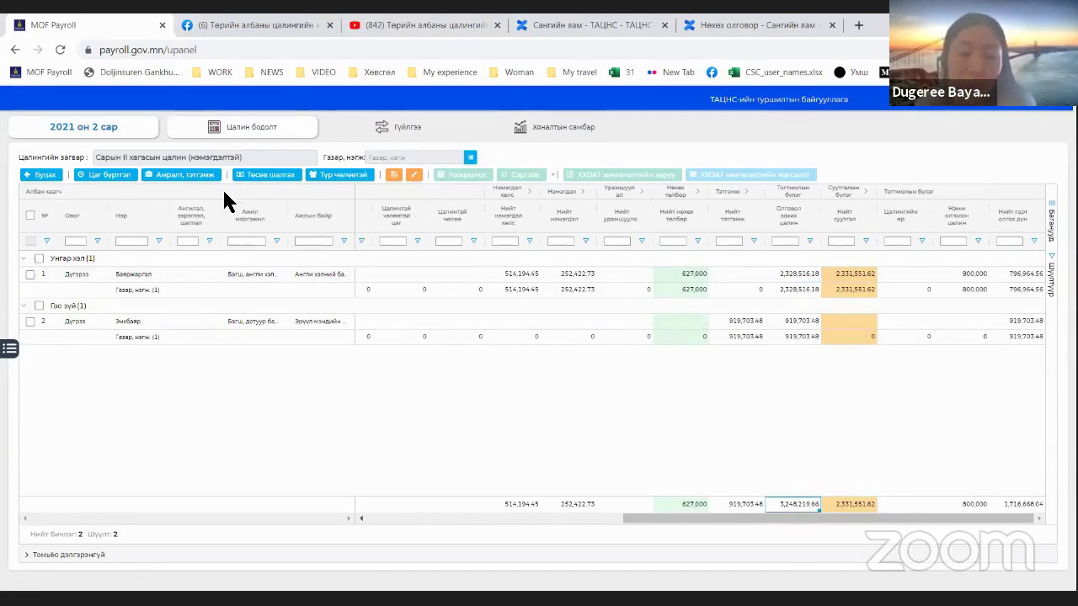
click(867, 191)
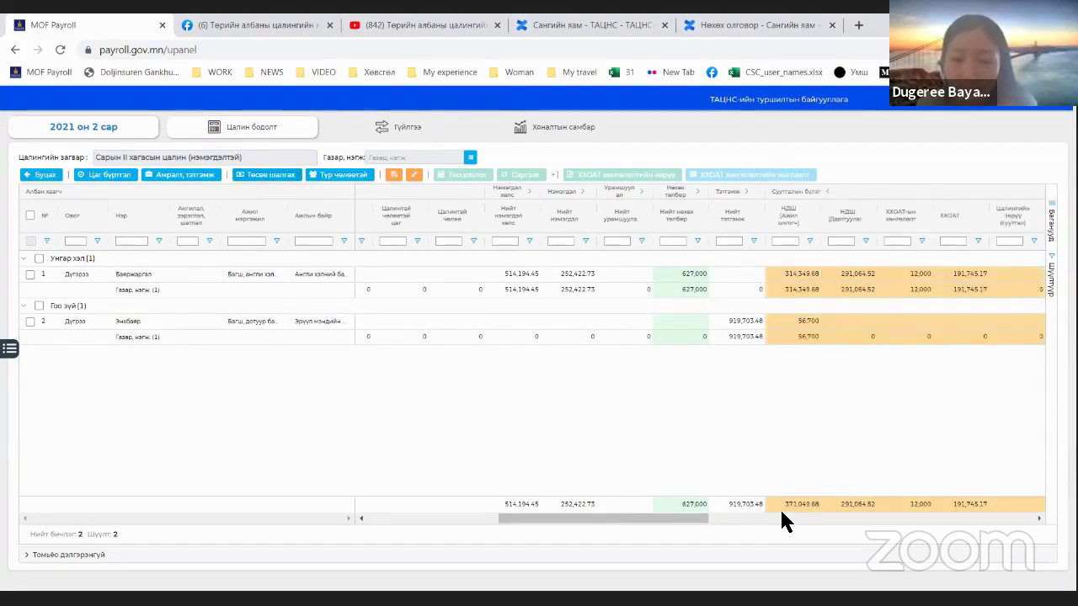
click(786, 508)
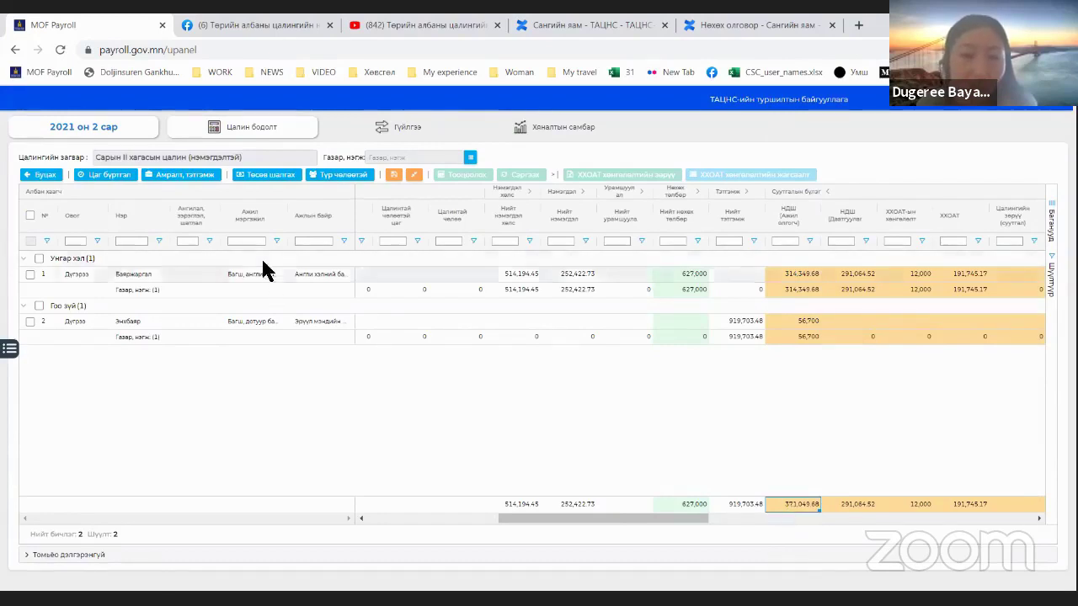
click(257, 176)
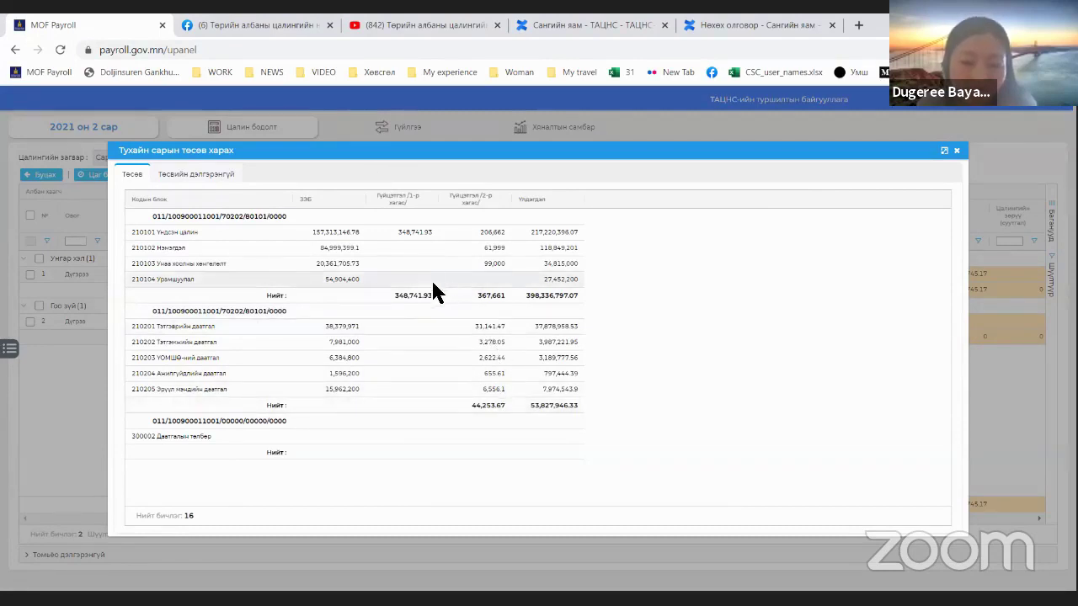
Step: Sum the 348,741.93 and 367,661 spending cells to 716,402.93, then close the view and return to Цалин бодолт
drag(435, 293, 463, 295)
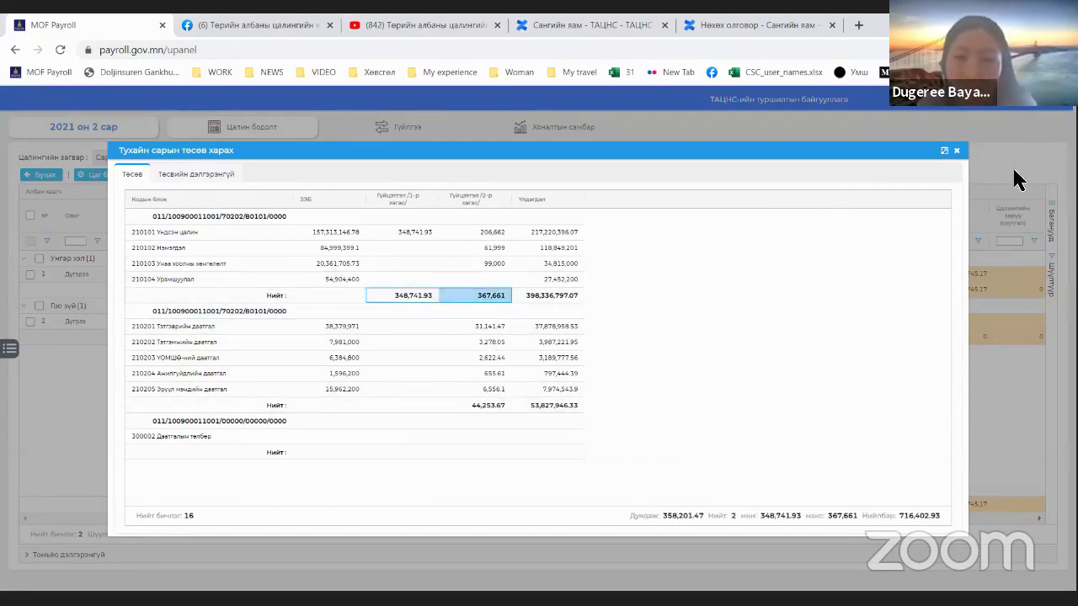
click(957, 151)
click(46, 175)
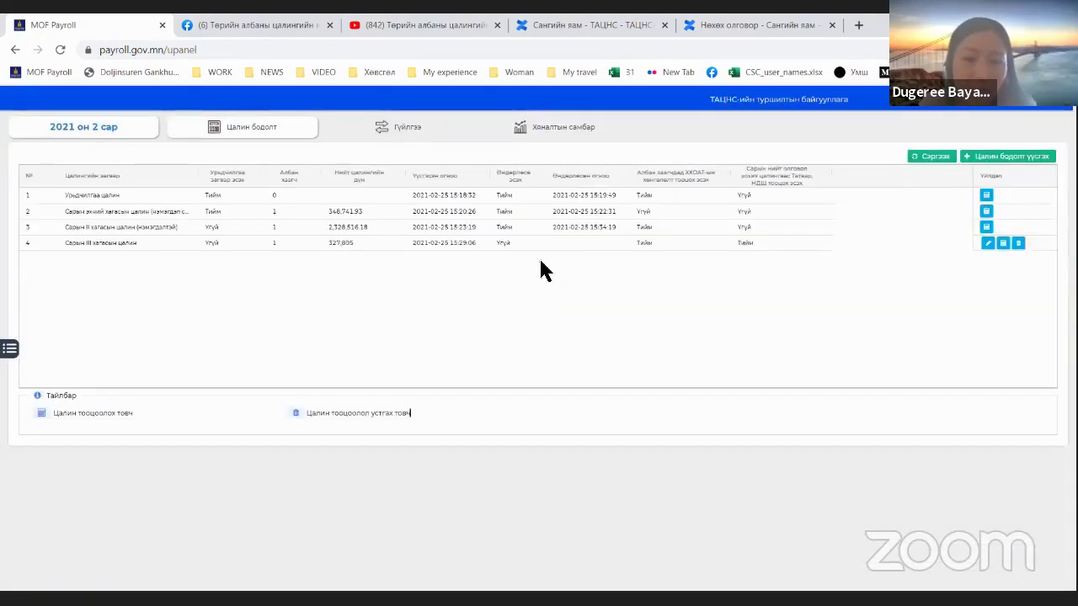
Step: Delete the third-half payroll run and dismiss the notification
click(1018, 242)
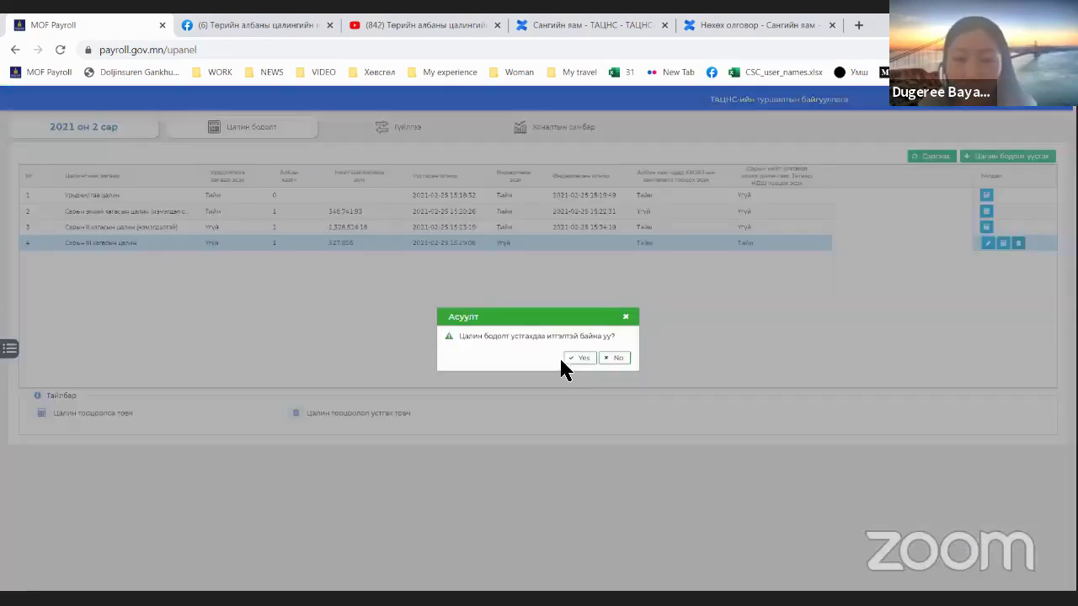
click(581, 361)
click(626, 312)
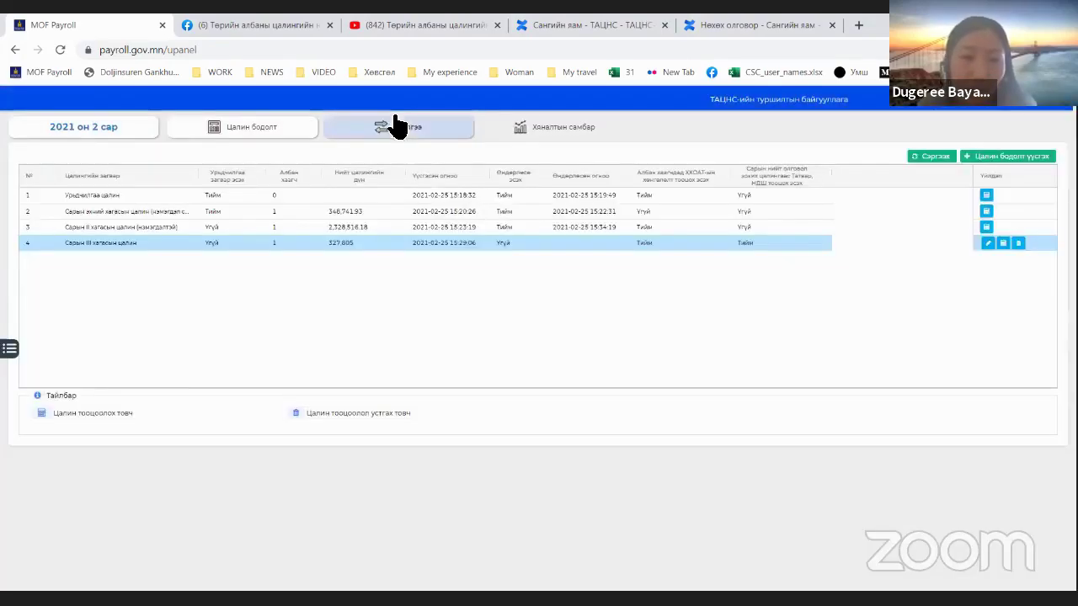
Step: Confirm the second-half run's payment-request prompts and open Сарын II хагасын цалин (нэмэгдэлтэй) for calculation
click(397, 127)
click(249, 259)
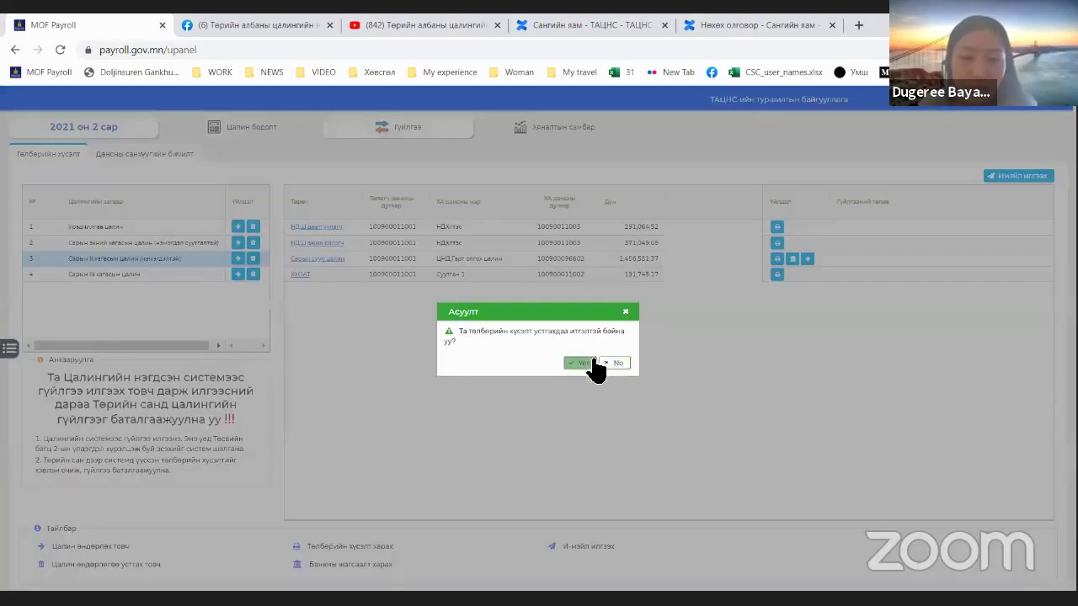
click(593, 362)
click(284, 135)
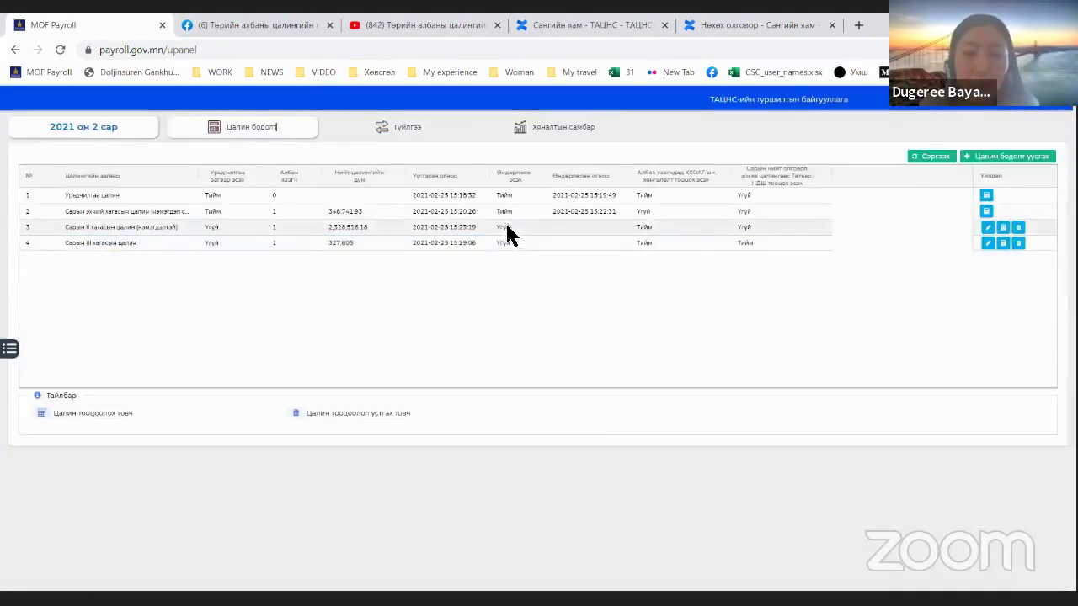
click(508, 229)
click(1003, 227)
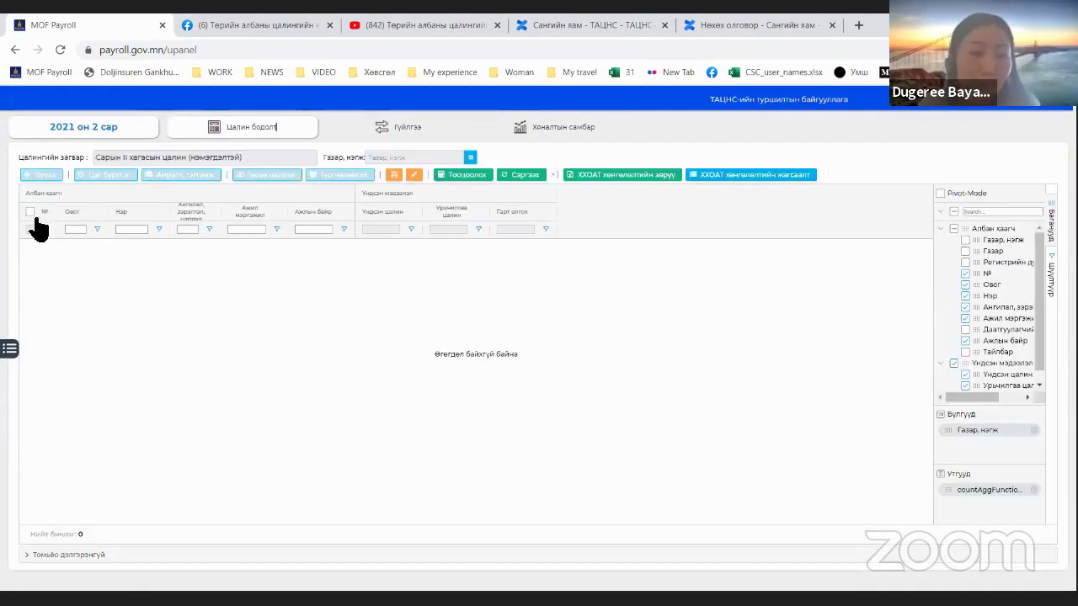
Step: Calculate and refresh the second-half pay for both employees
click(32, 215)
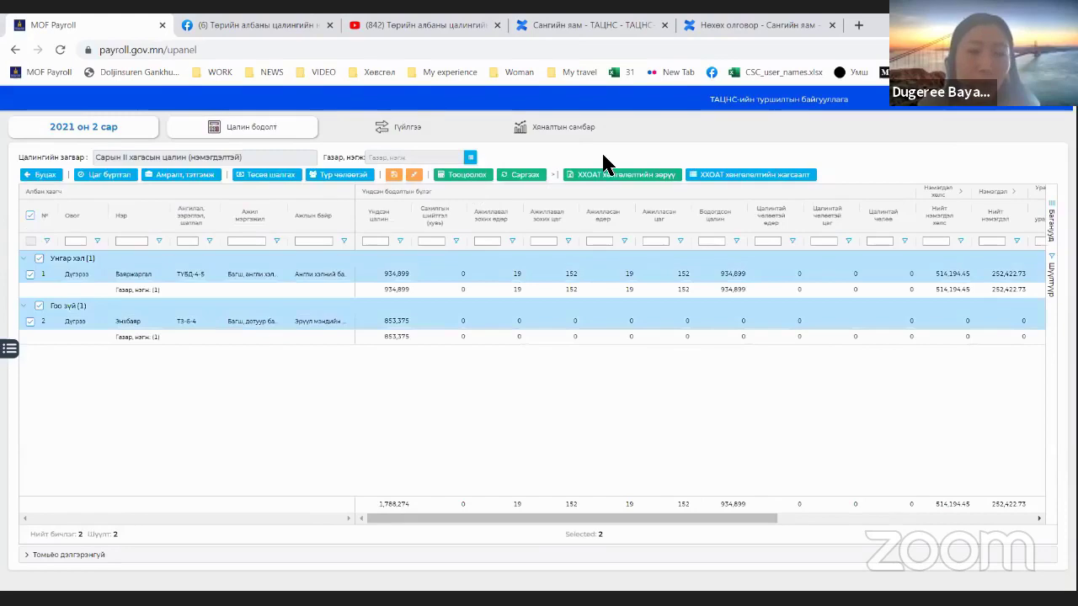
click(486, 178)
click(518, 177)
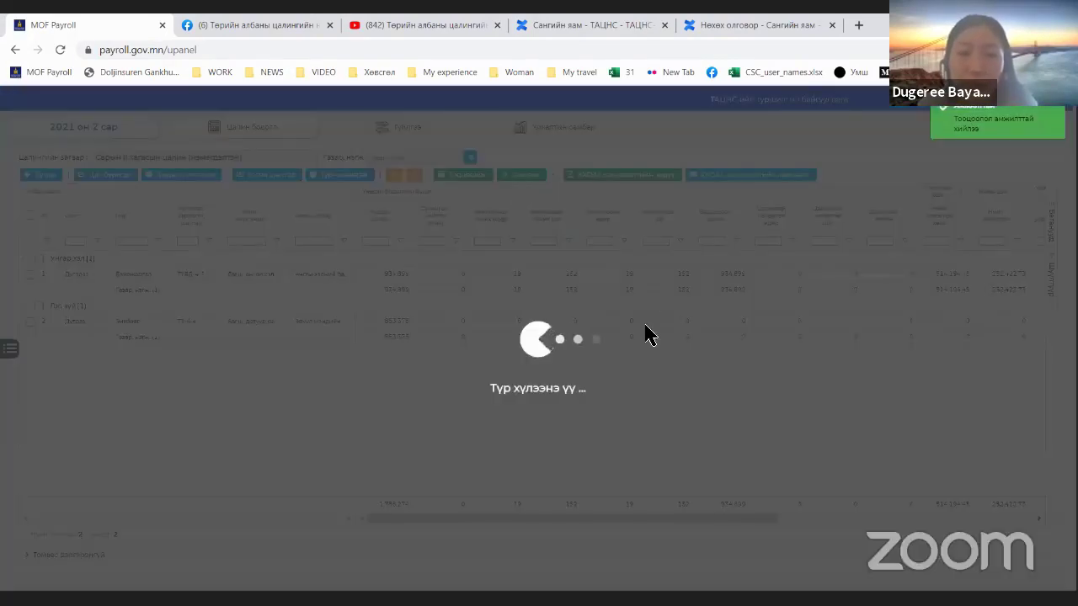
Step: Expand the Суутгалын бүлэг columns, check the 371,049.68 deductions total, and open the budget view
scroll(659, 515, right, 5)
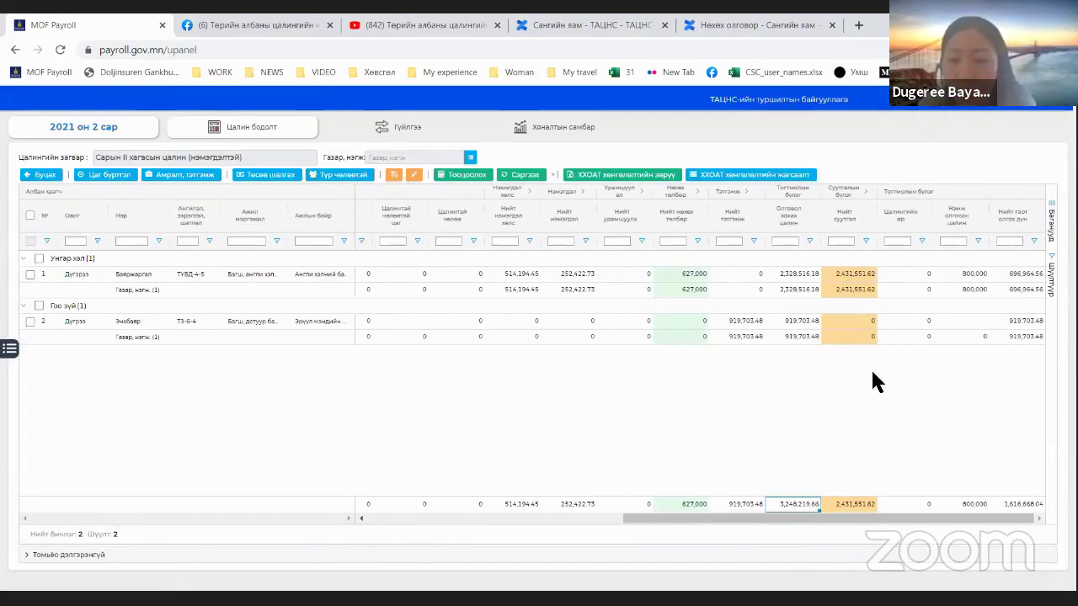
click(864, 191)
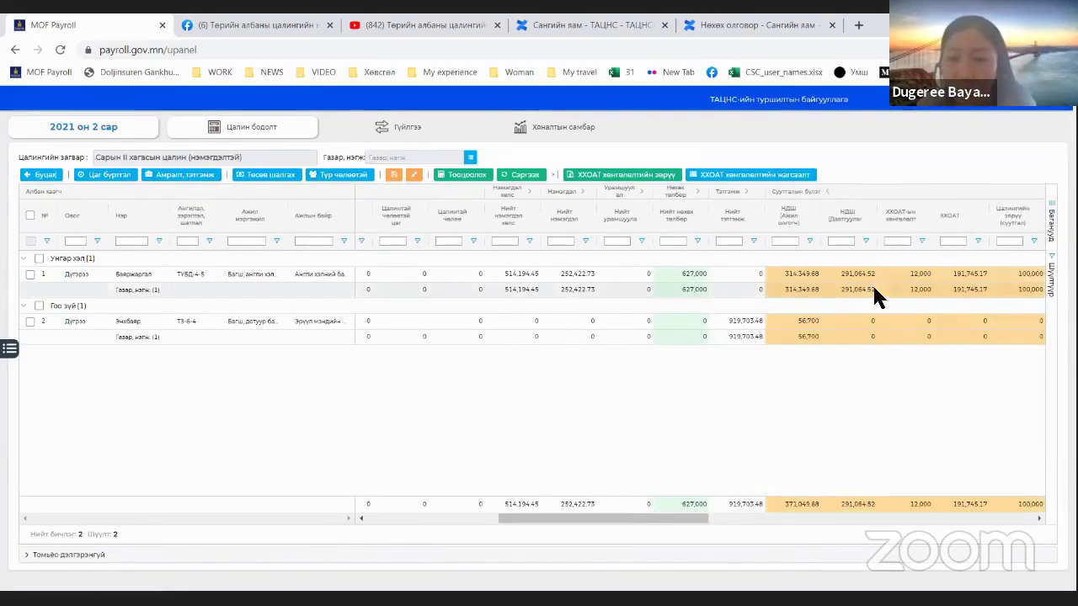
click(796, 503)
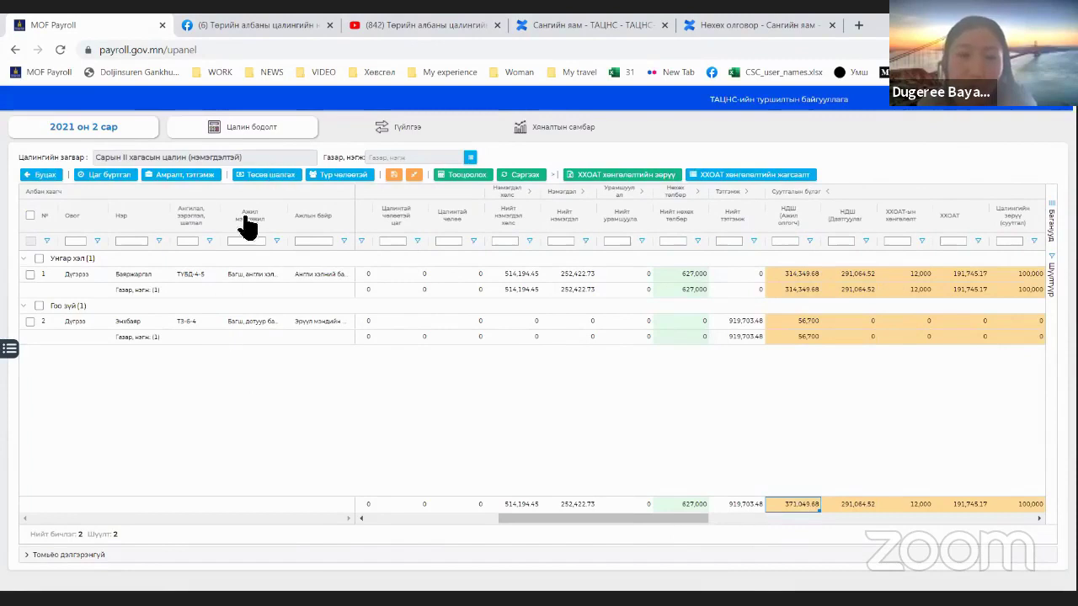
click(282, 179)
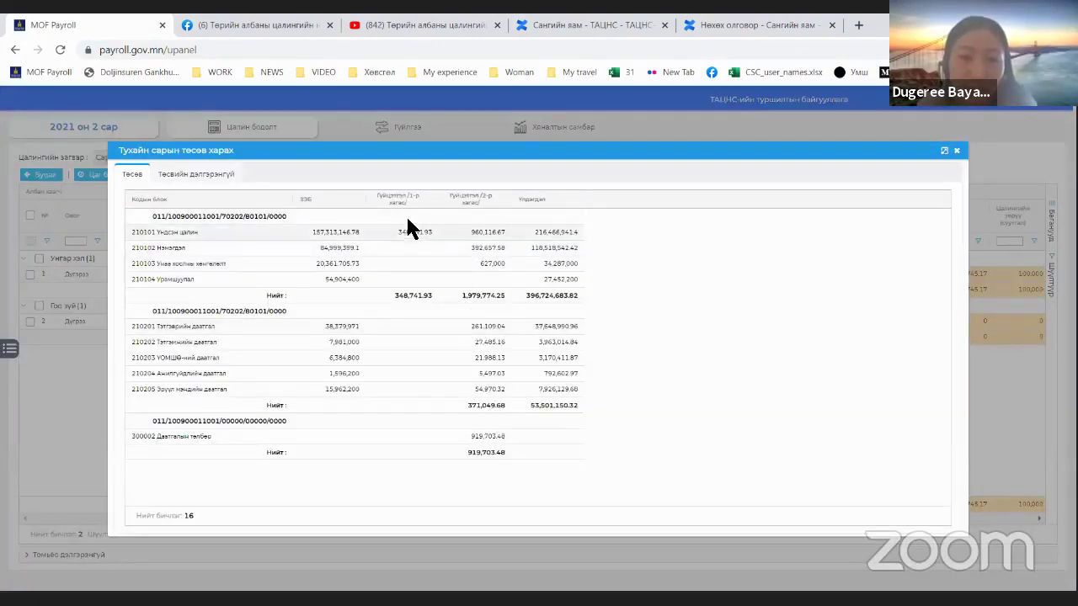
Step: Check the five second-half amounts against the 371,049.68 subtotal, then close the budget view
click(480, 404)
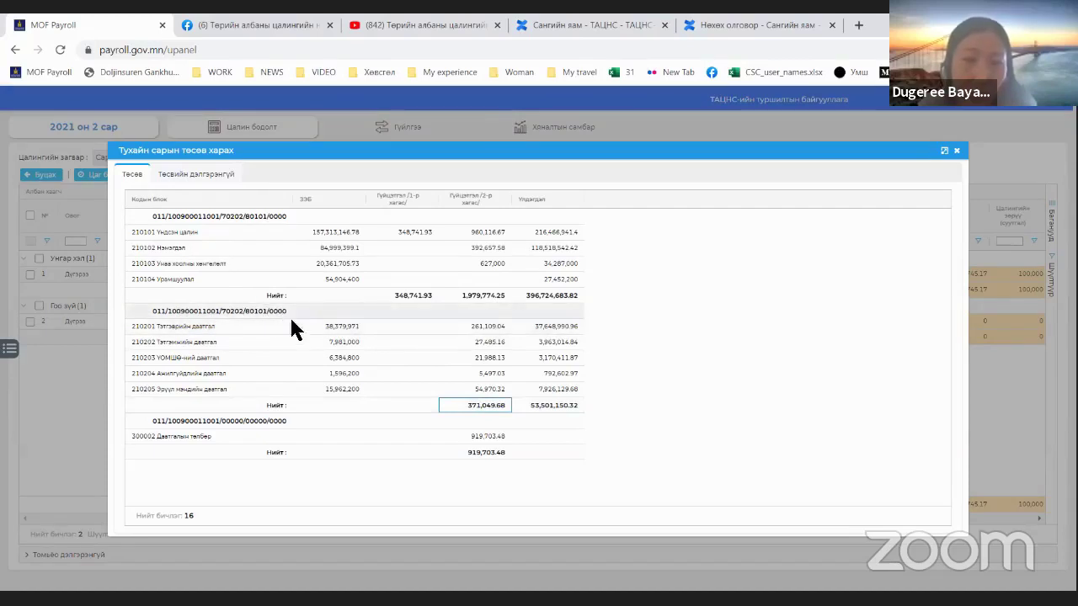
drag(474, 325, 497, 394)
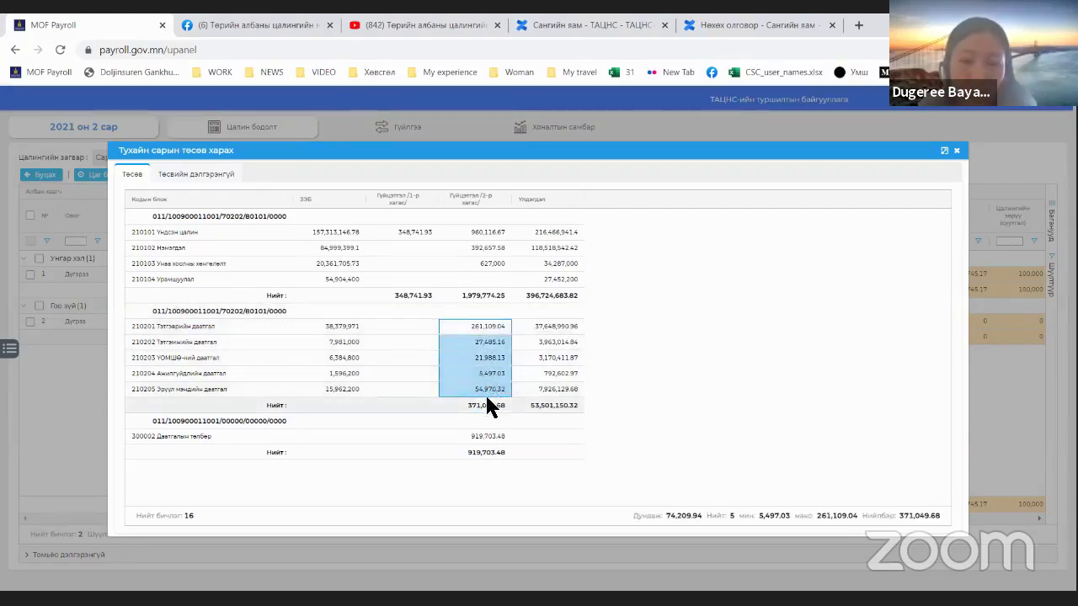
click(477, 403)
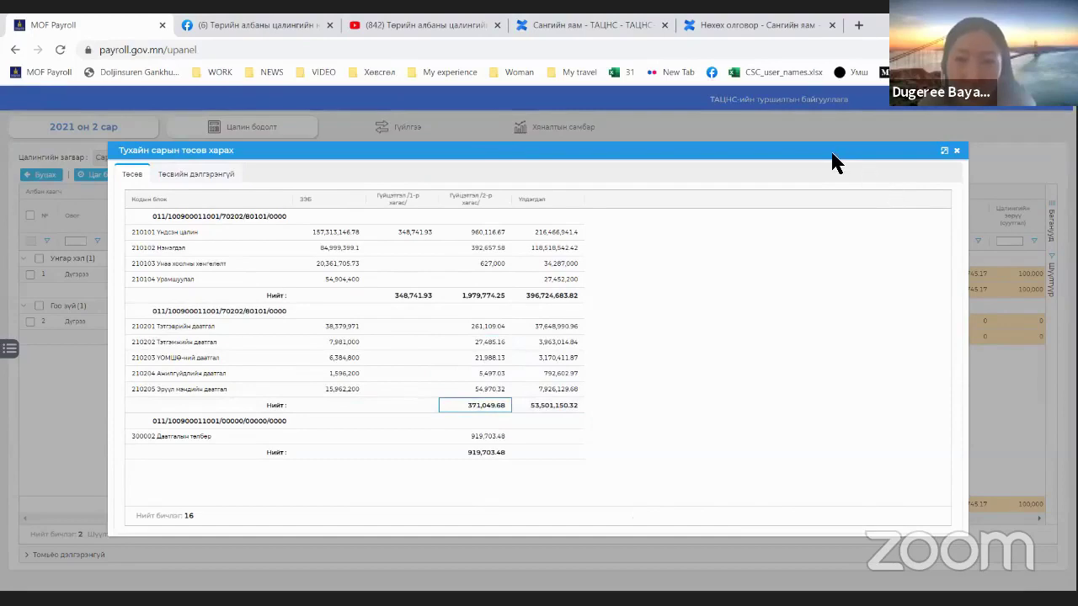
drag(829, 152, 590, 181)
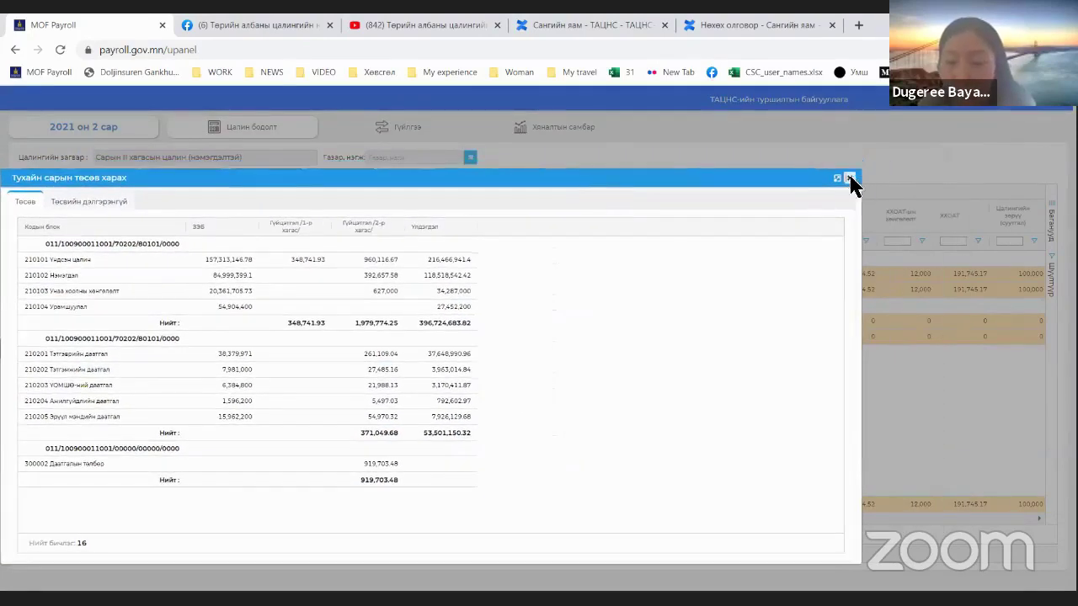
click(849, 177)
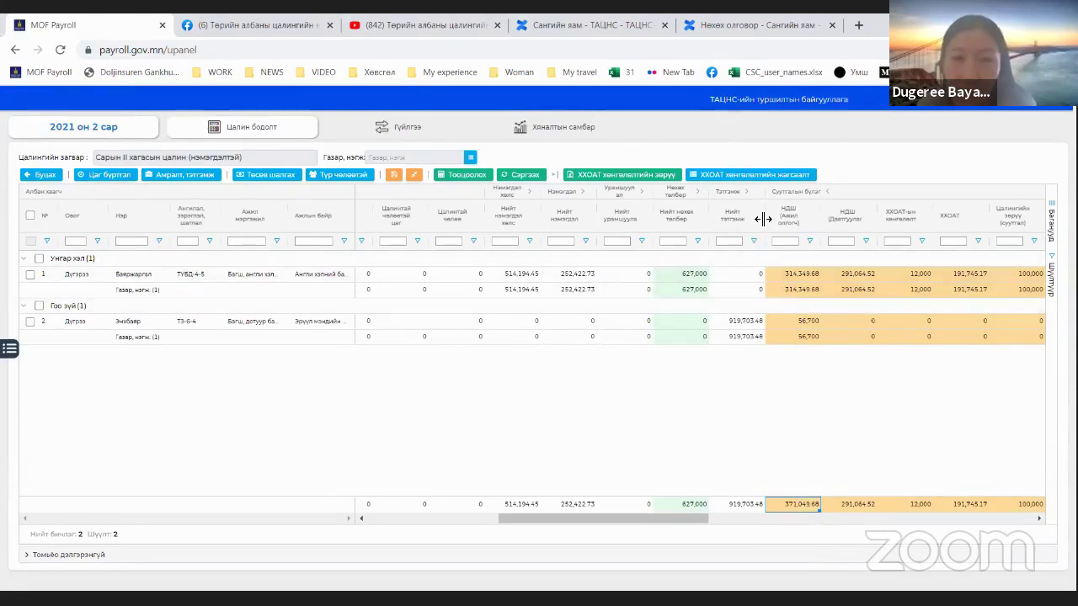
Step: Confirm the 3,248,219.66 total, reopen the budget view, sum its subtotals, and show Төсвийн дэлгэрэнгүй
click(828, 191)
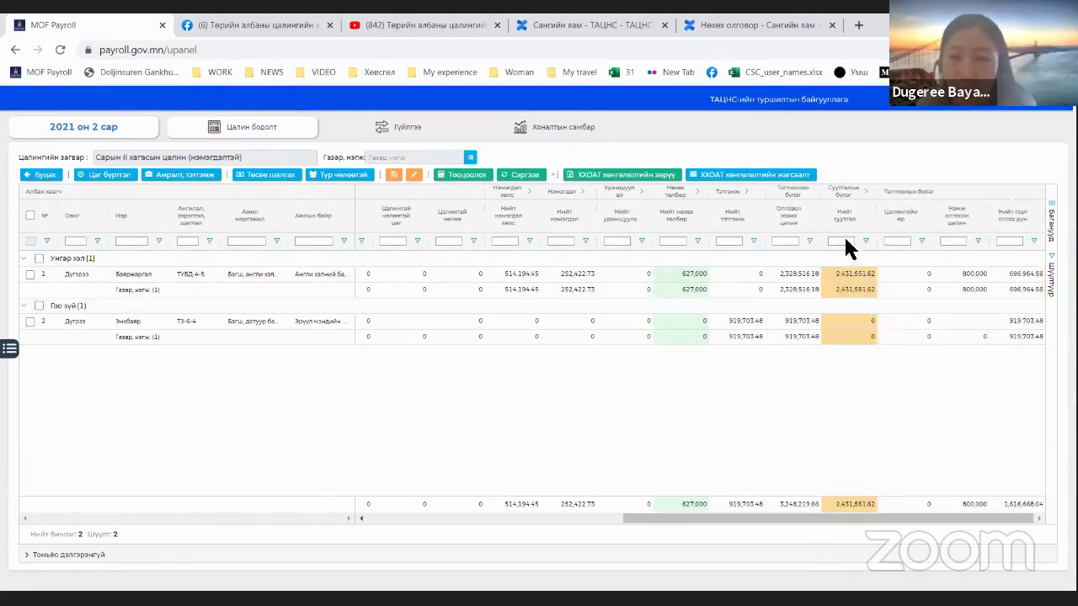
click(788, 502)
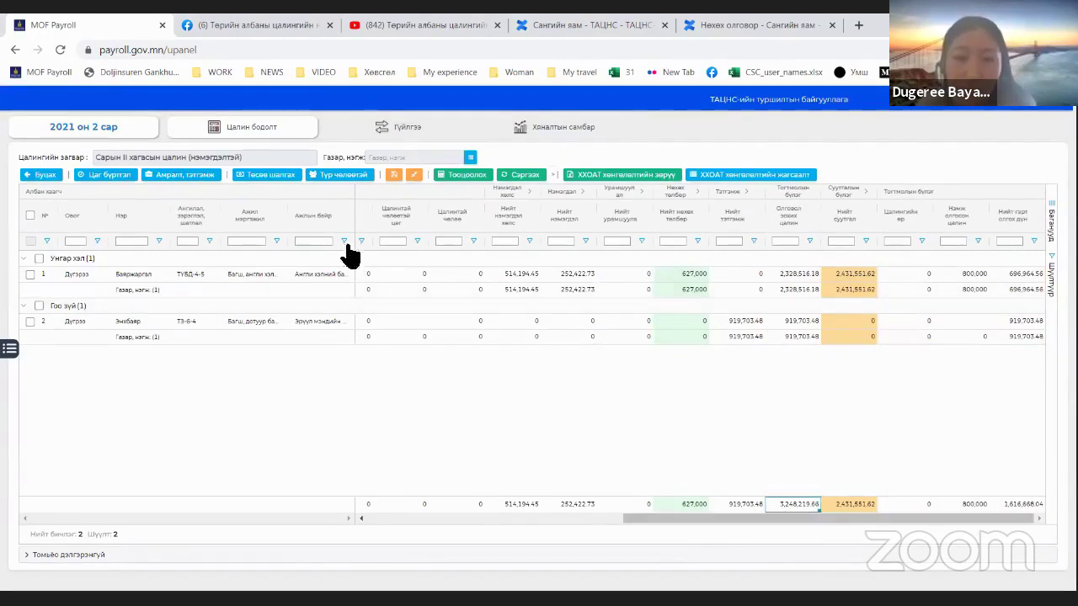
click(269, 174)
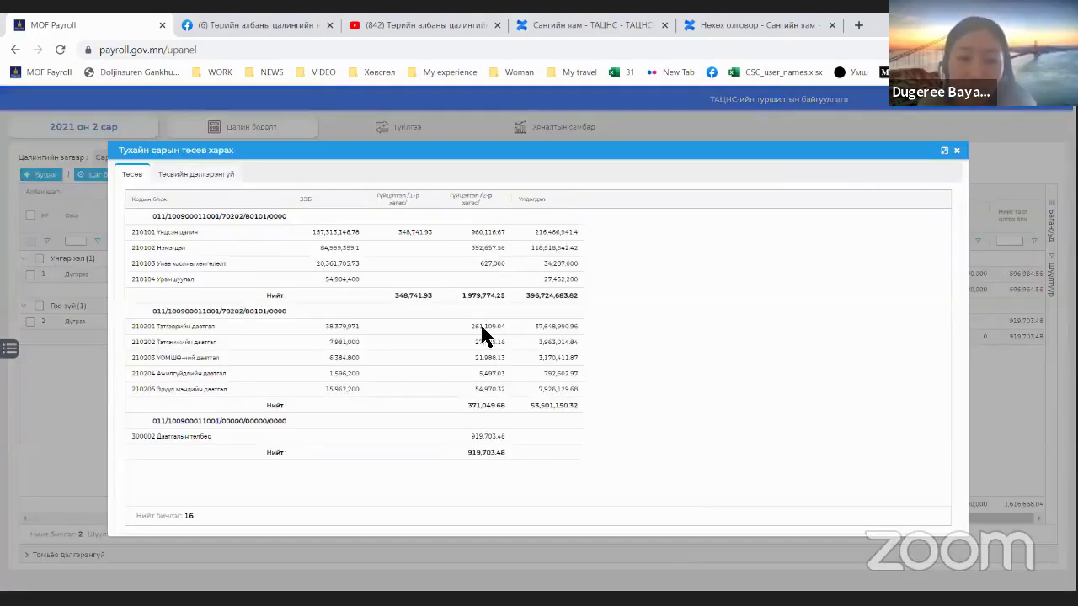
drag(455, 294, 421, 298)
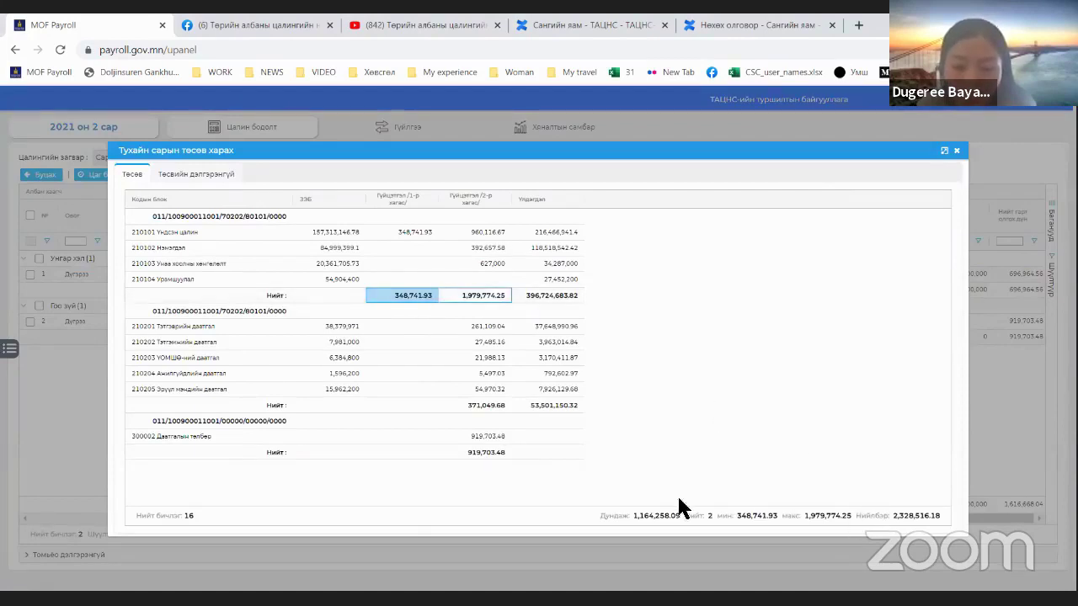
ctrl+click(480, 437)
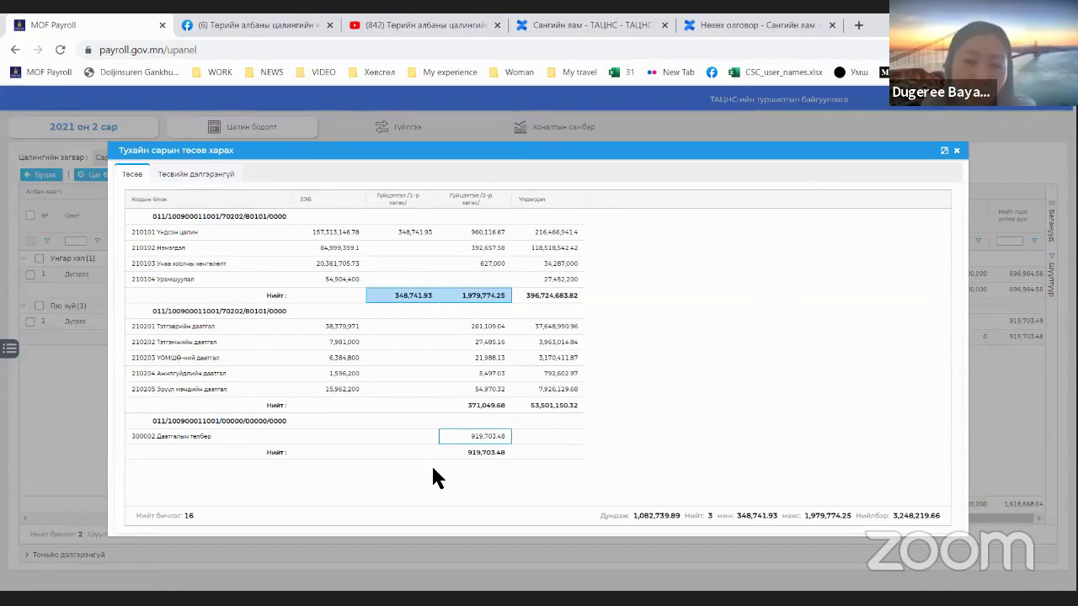
click(202, 175)
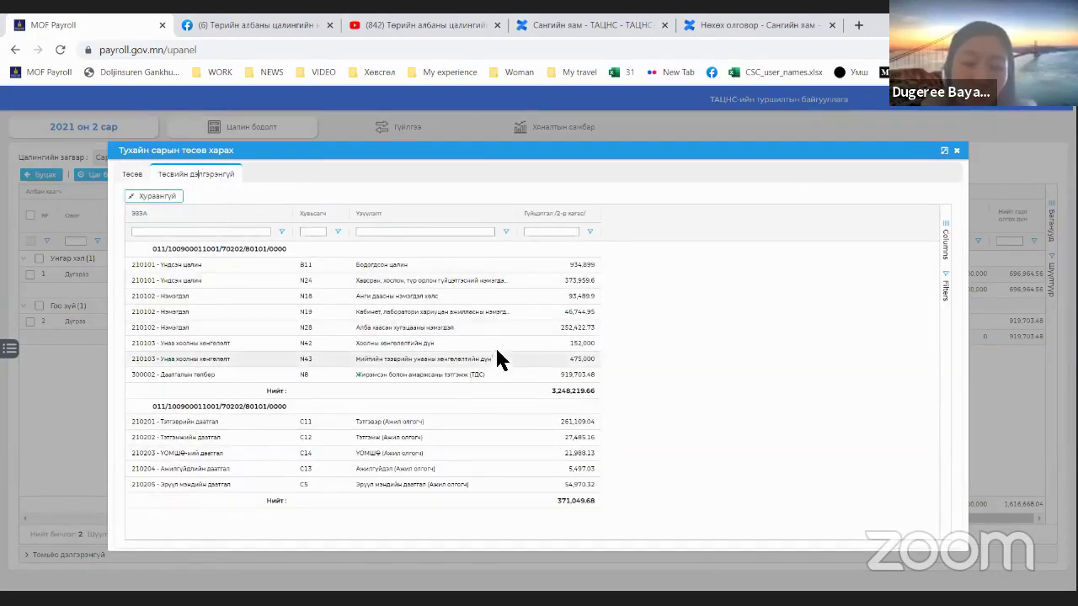
Step: Inspect the N18, N24 and N42 detail rows (93,489.9; 152,000), then return to Төсөв and close the view
drag(456, 294, 579, 302)
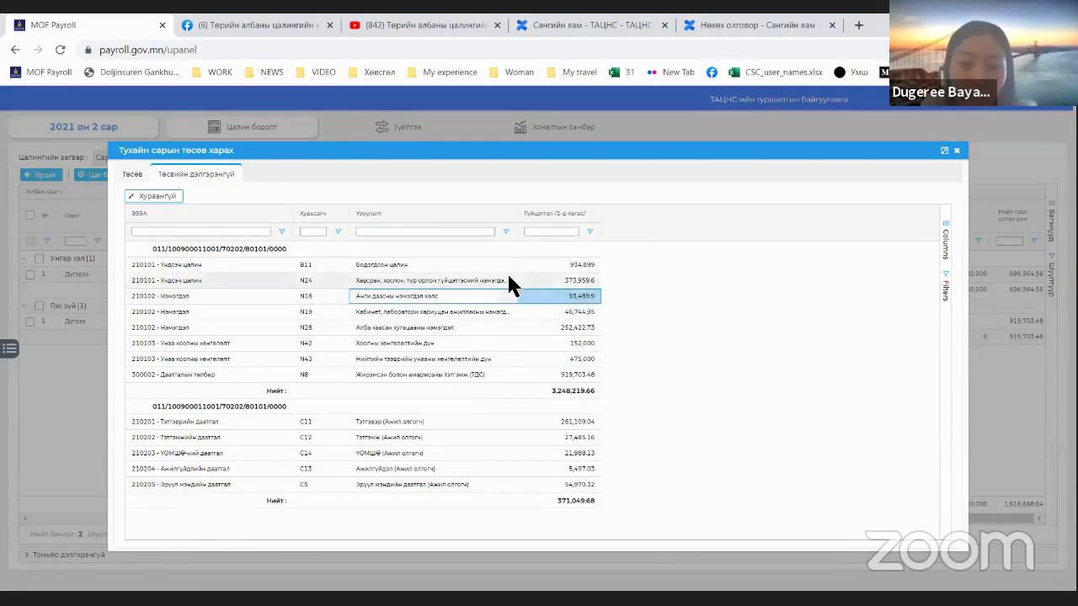
drag(503, 278, 548, 282)
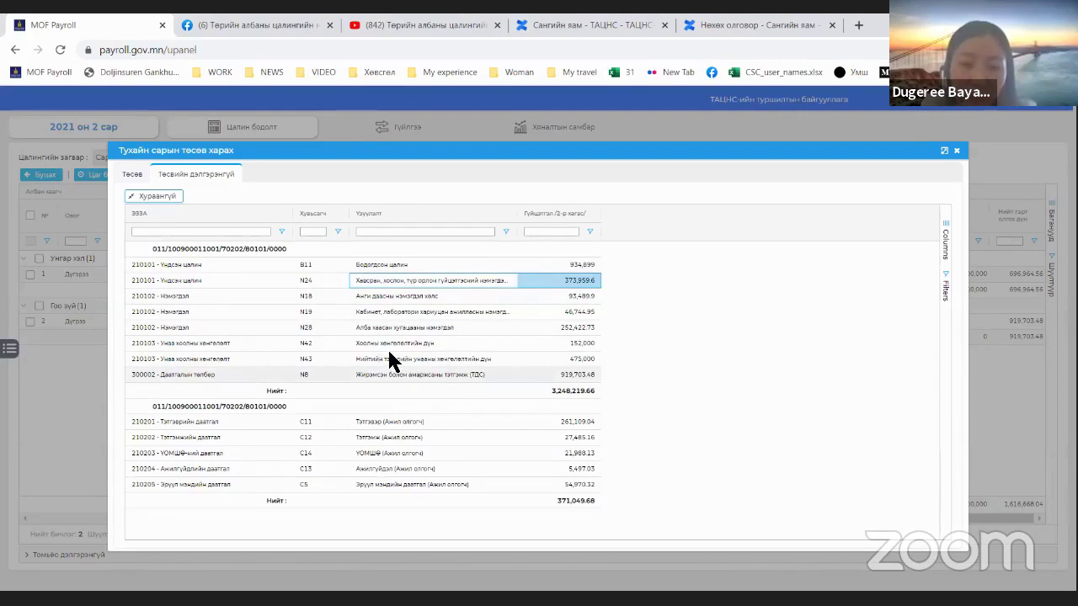
drag(392, 346, 470, 347)
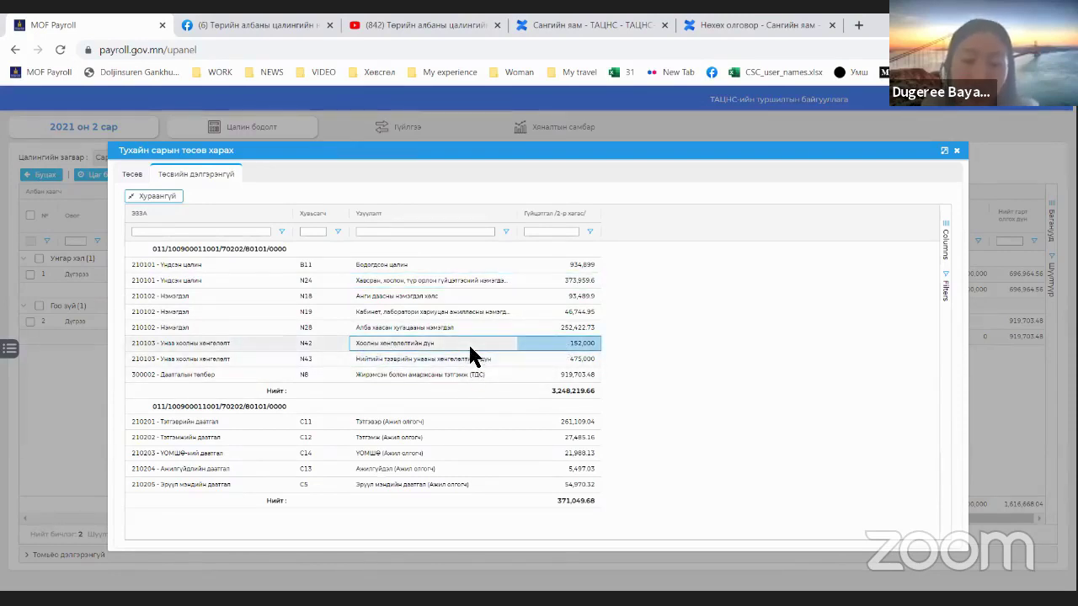
drag(440, 297, 556, 295)
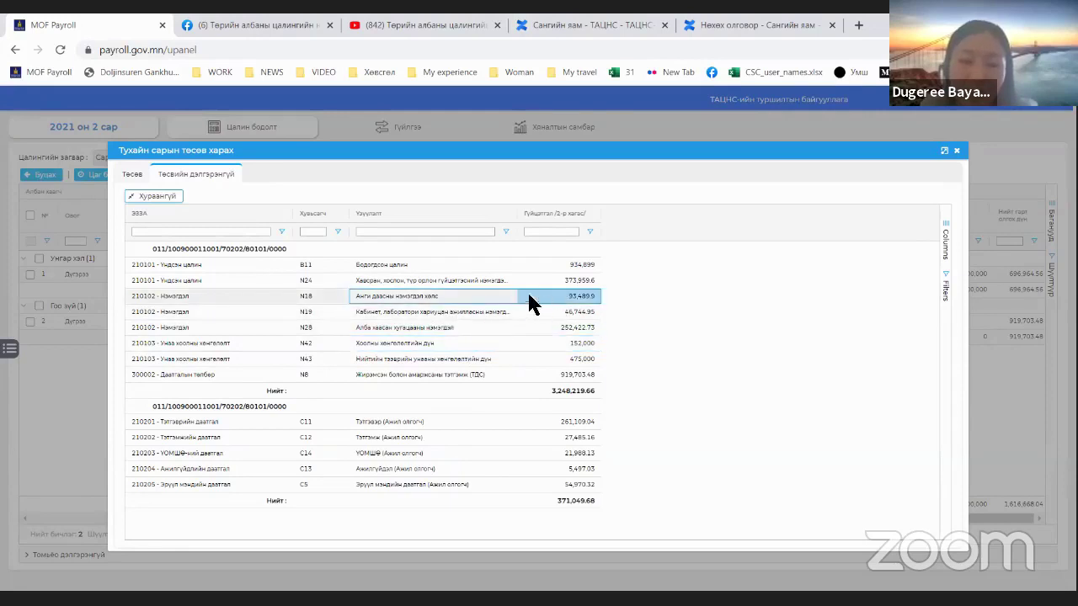
click(494, 294)
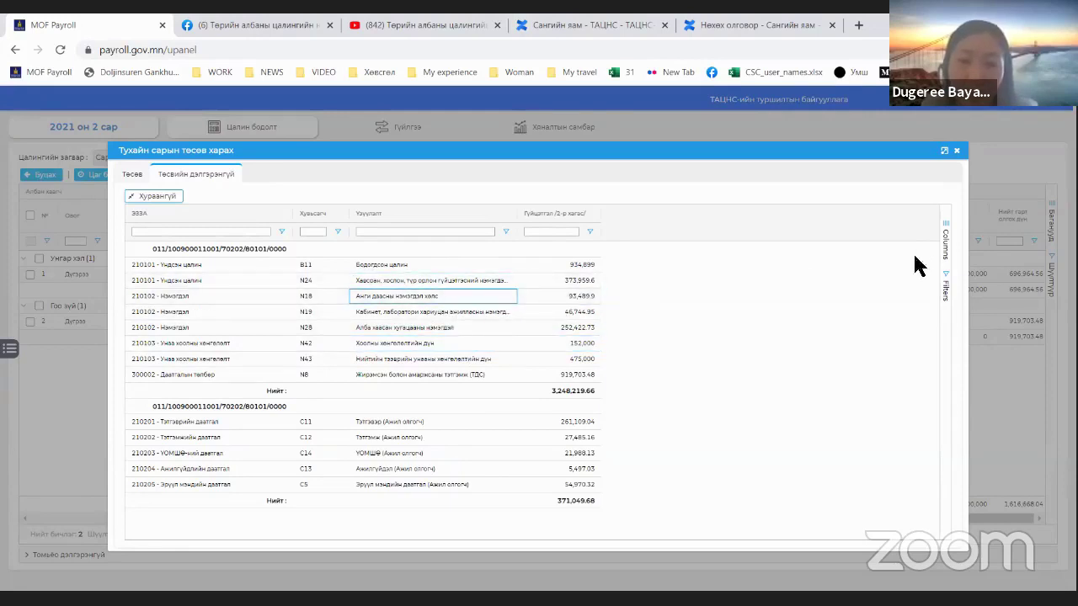
click(142, 176)
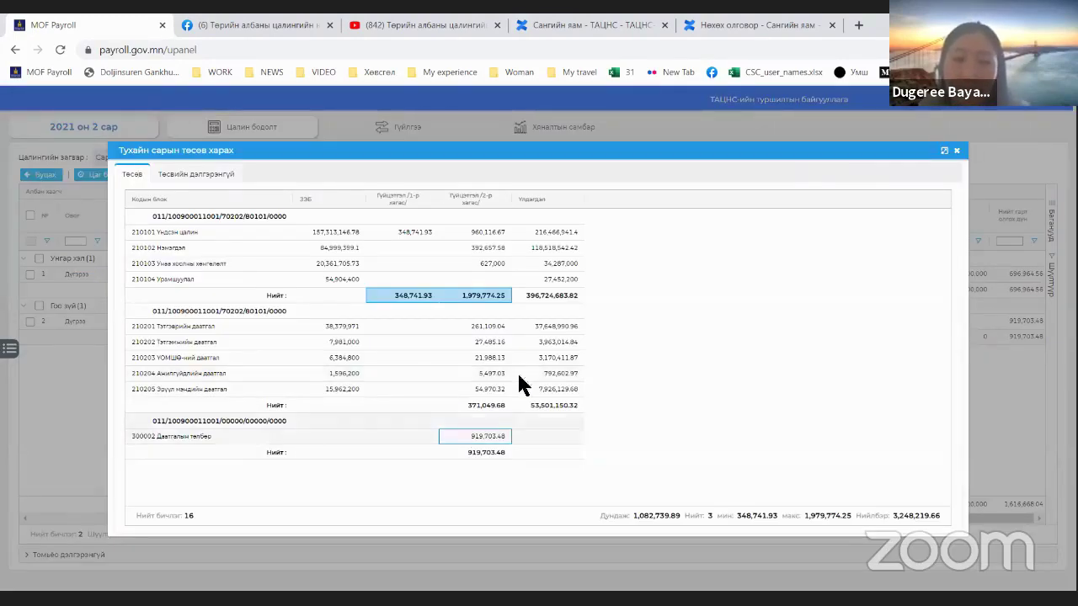
click(956, 149)
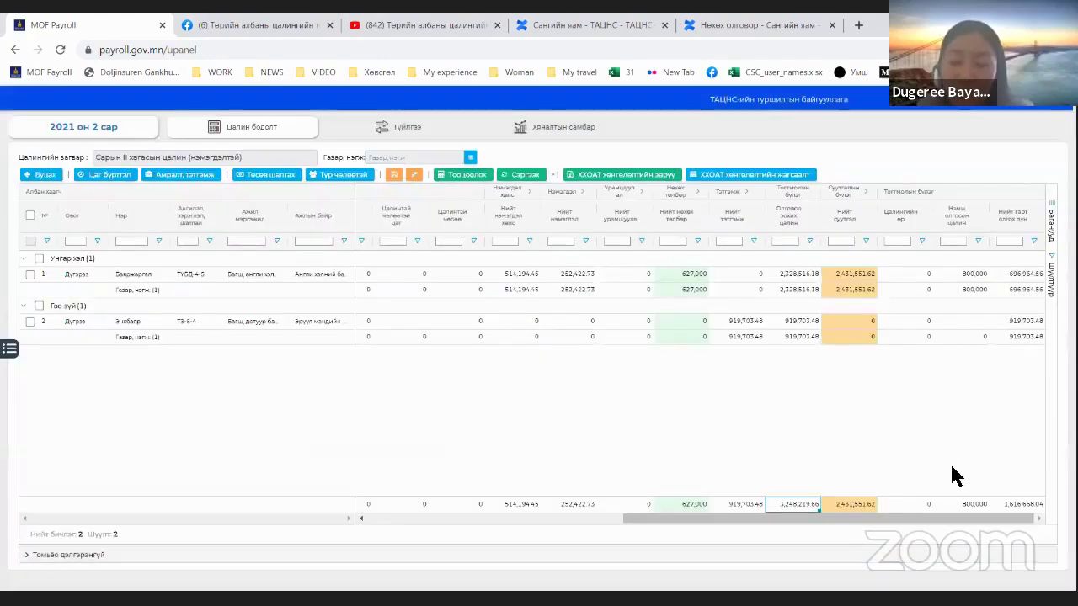